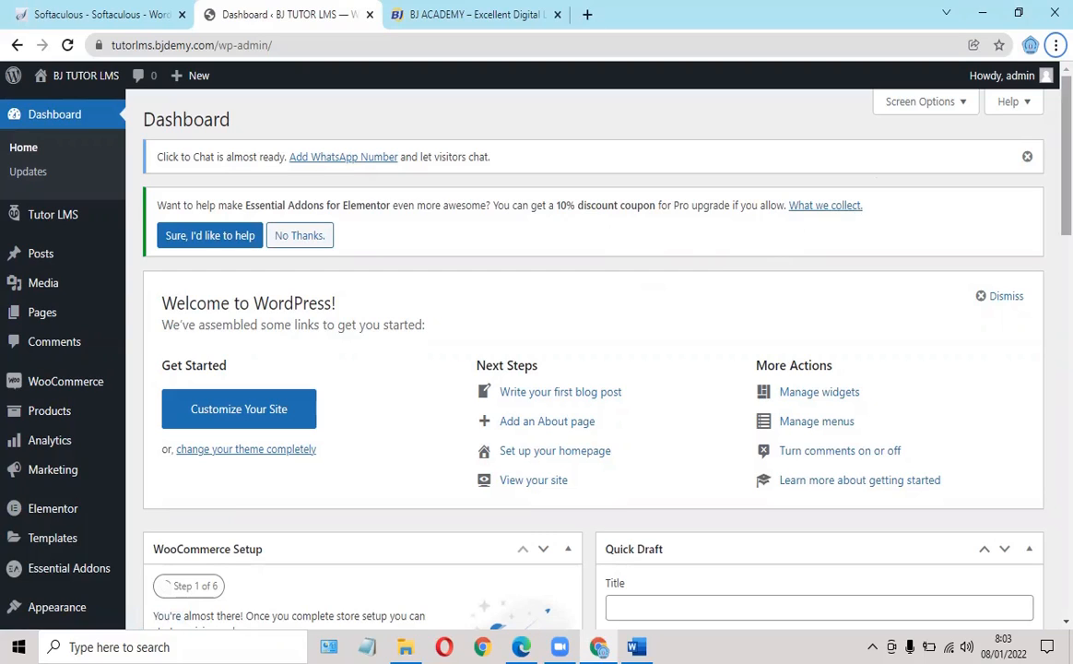
mouse_move(56, 394)
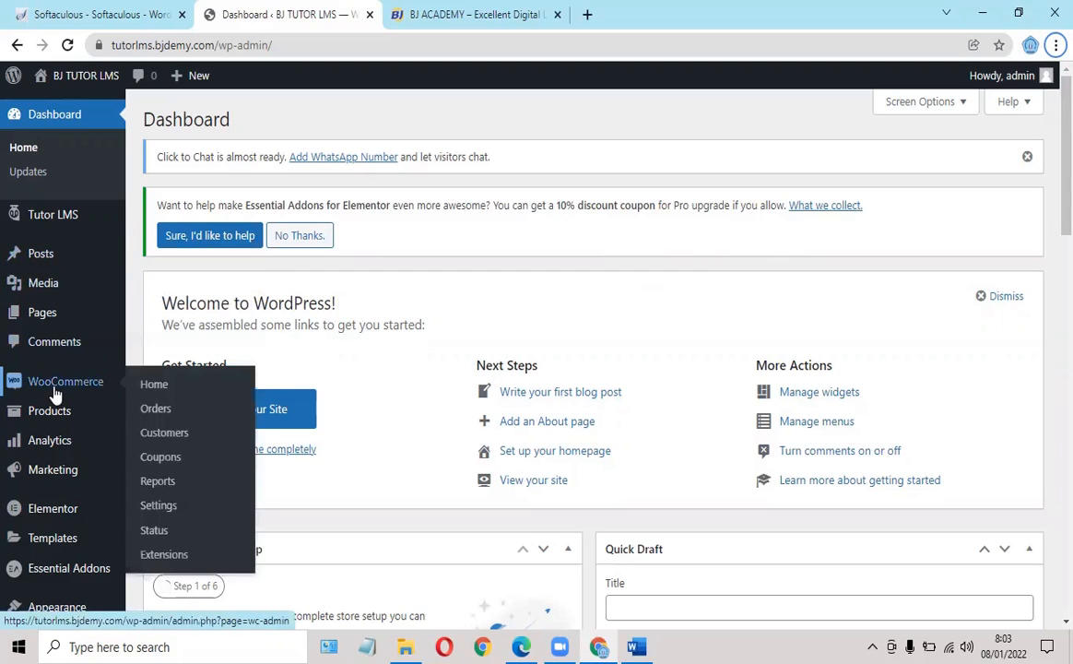
mouse_move(58, 514)
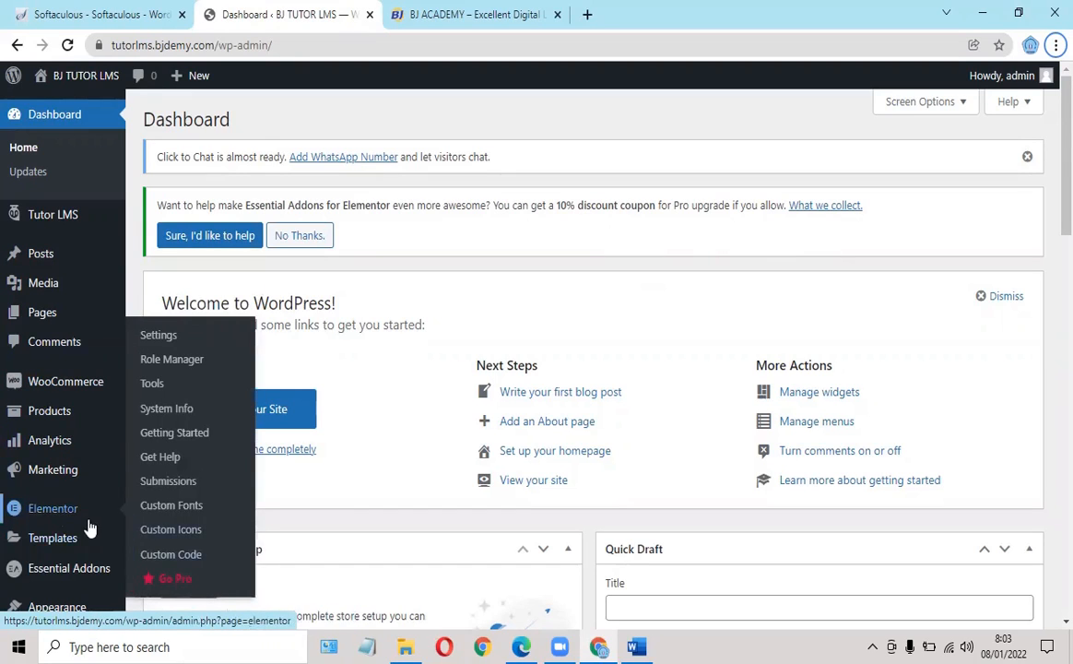
scroll(90, 516, "down", 1)
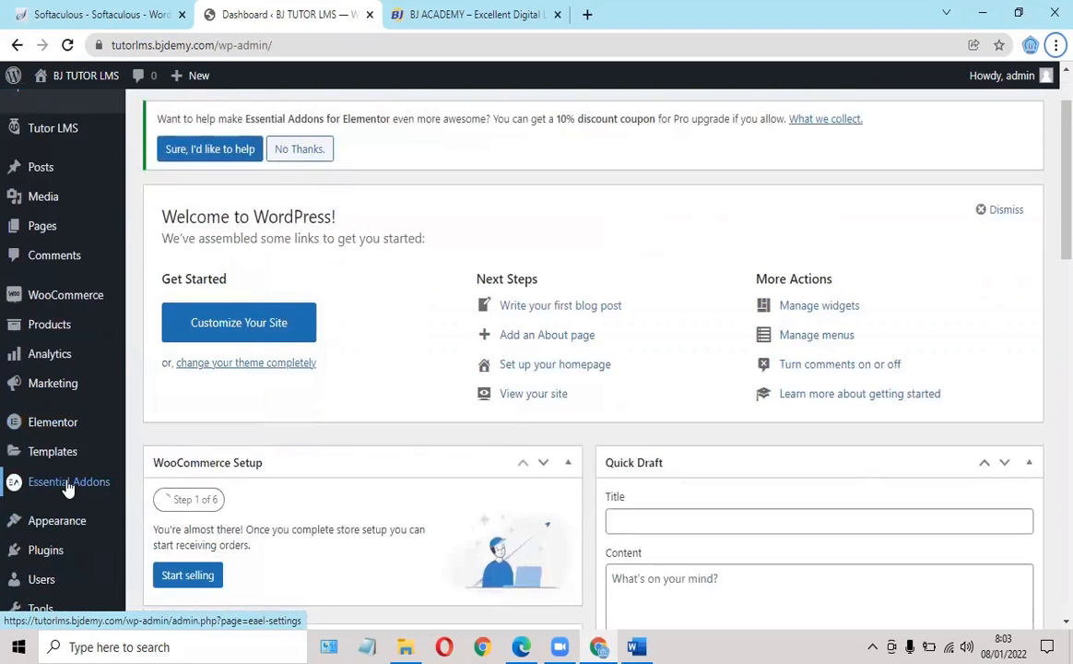
scroll(68, 492, "down", 1)
mouse_move(67, 432)
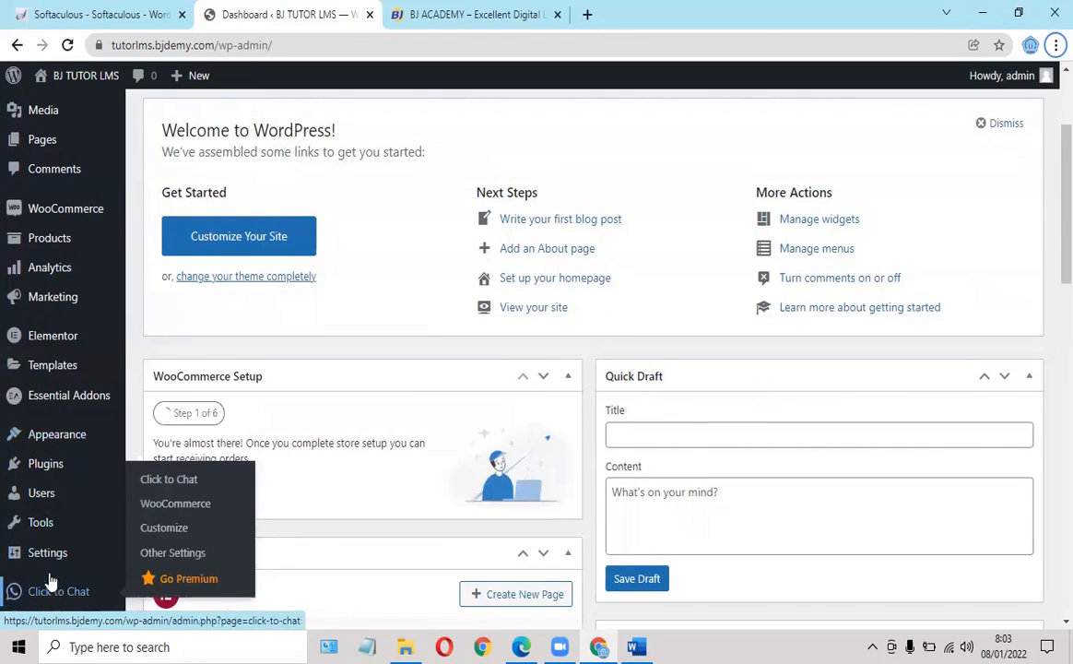
scroll(409, 233, "up", 2)
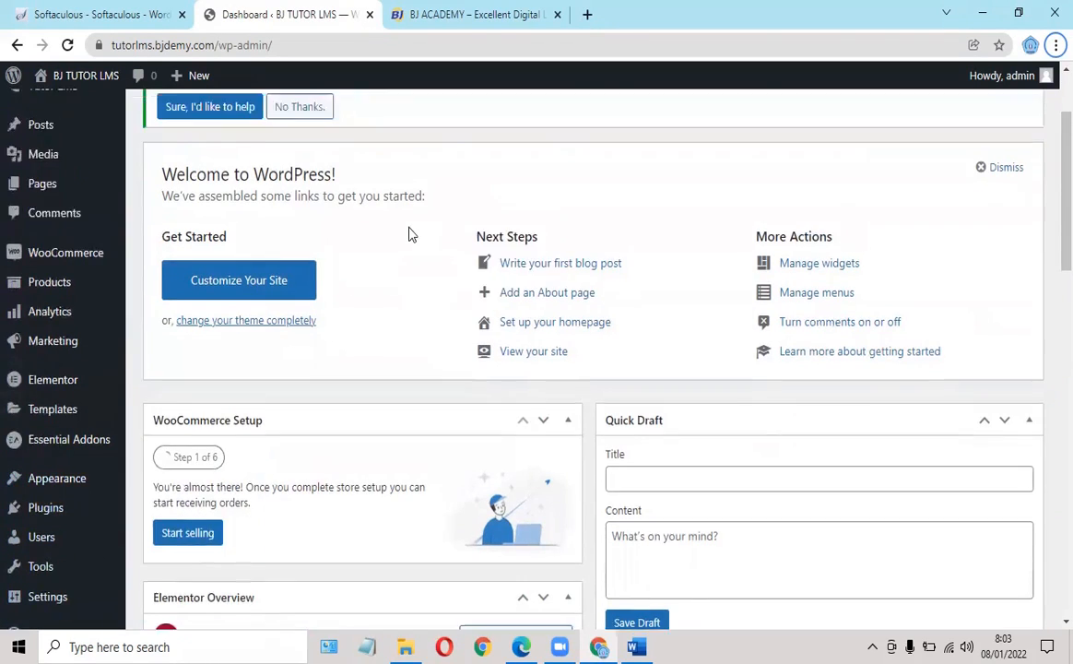
- Look over the BJ ACADEMY home page as a reference, then return to the BJ TUTOR LMS dashboard
left_click(462, 15)
scroll(479, 218, "up", 15)
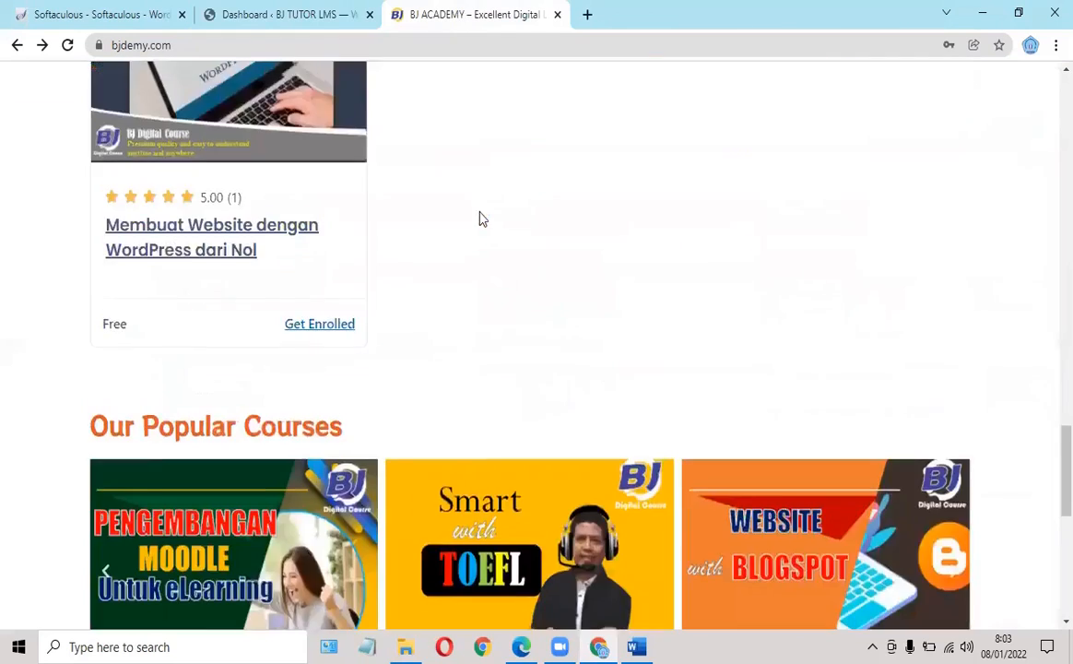
scroll(493, 198, "up", 5)
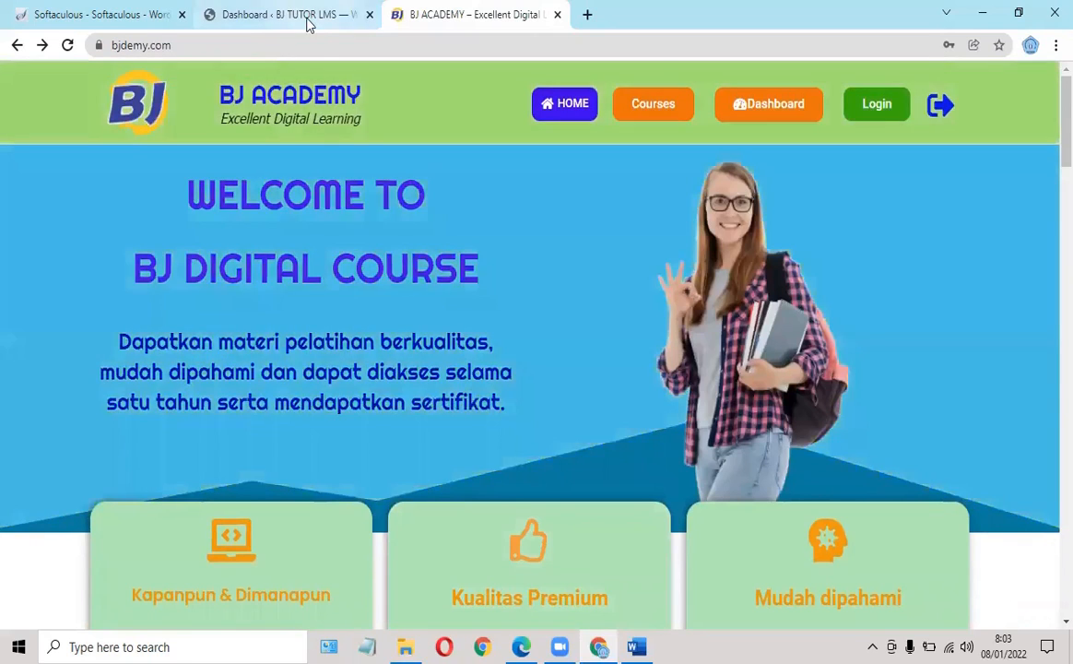
left_click(304, 15)
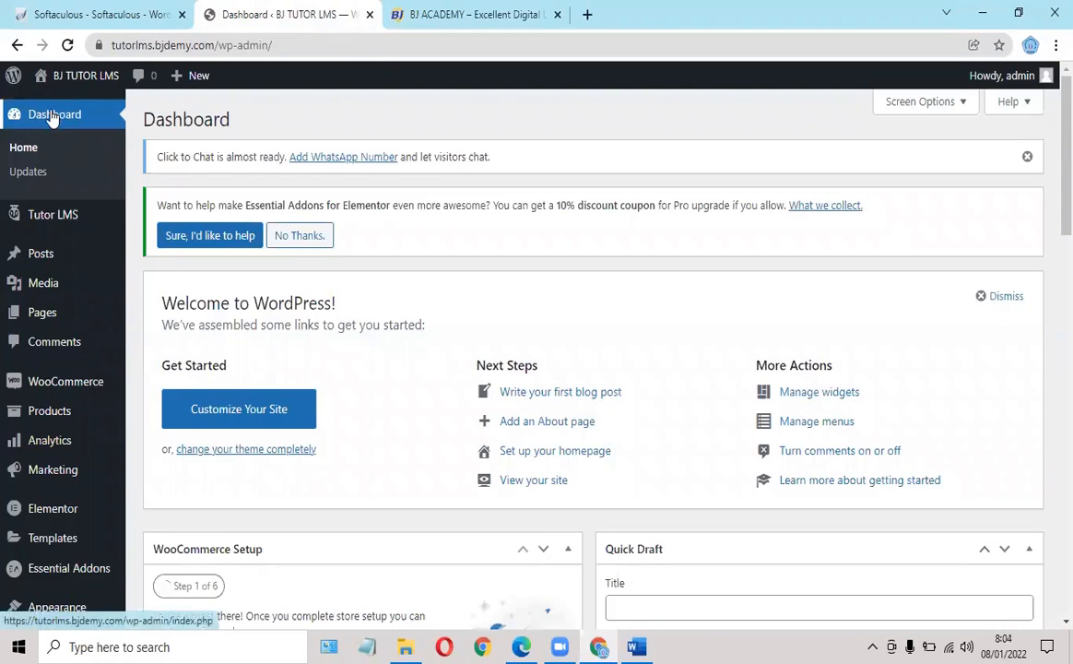
- Visit the BJ TUTOR LMS site and look over its front page
mouse_move(38, 79)
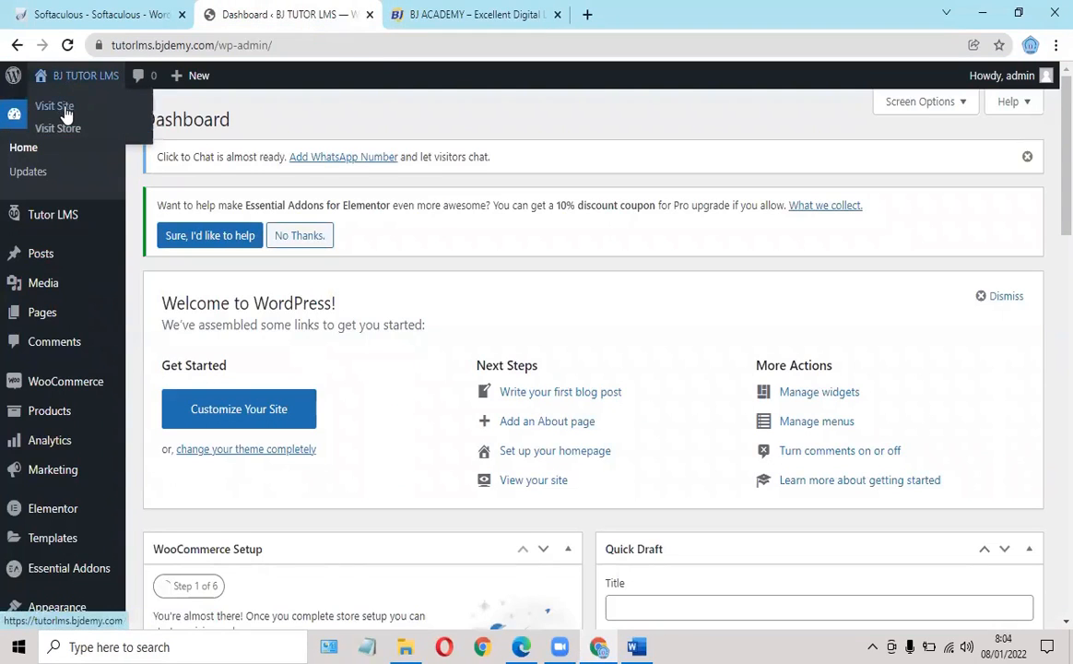
left_click(54, 107)
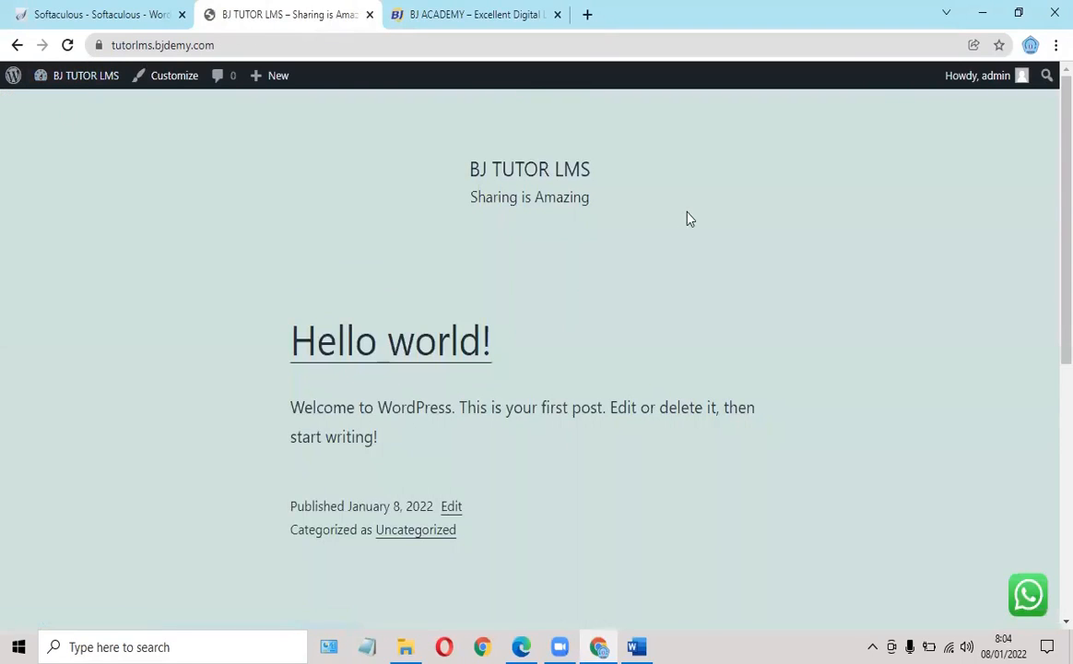
scroll(687, 218, "down", 3)
scroll(687, 219, "up", 3)
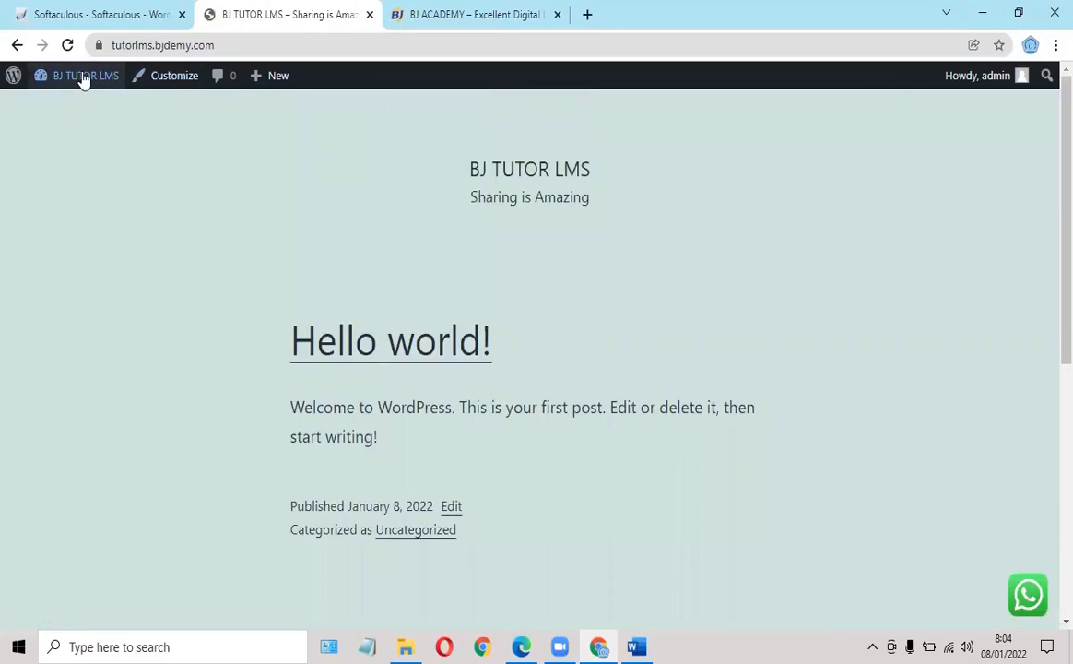
- Return to the admin dashboard and open the page that manages installed themes
mouse_move(81, 77)
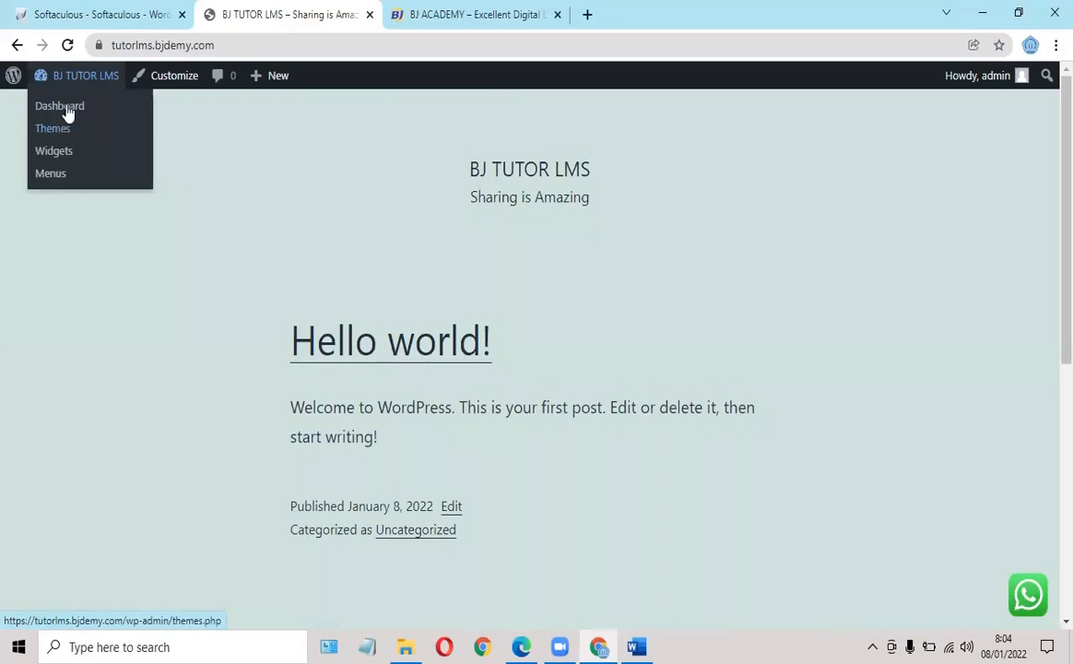
left_click(64, 107)
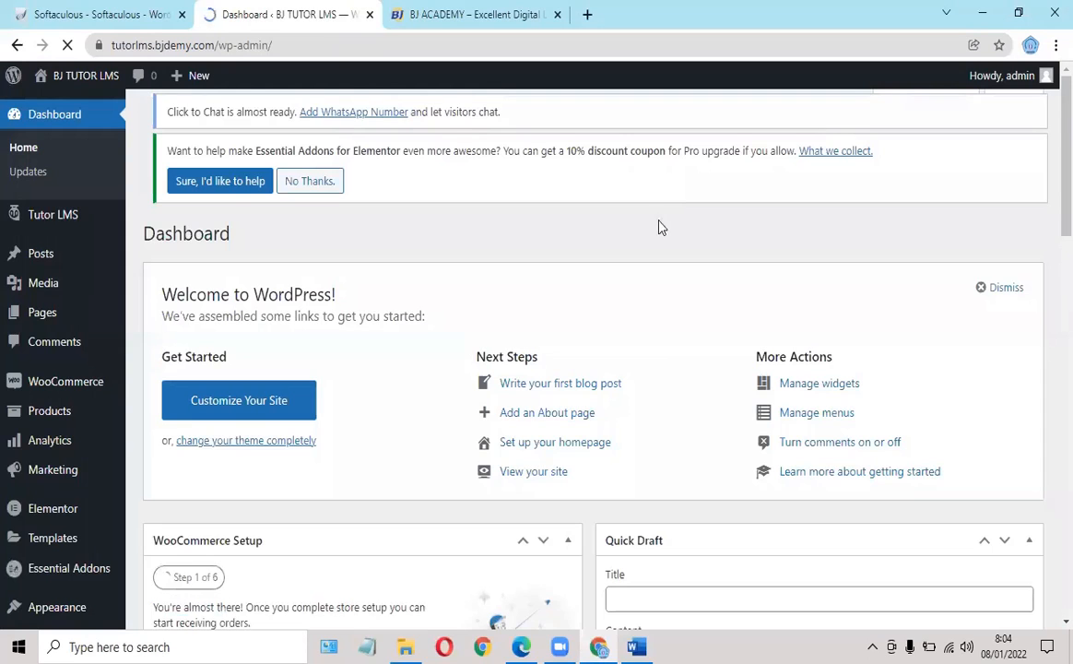
scroll(52, 545, "down", 3)
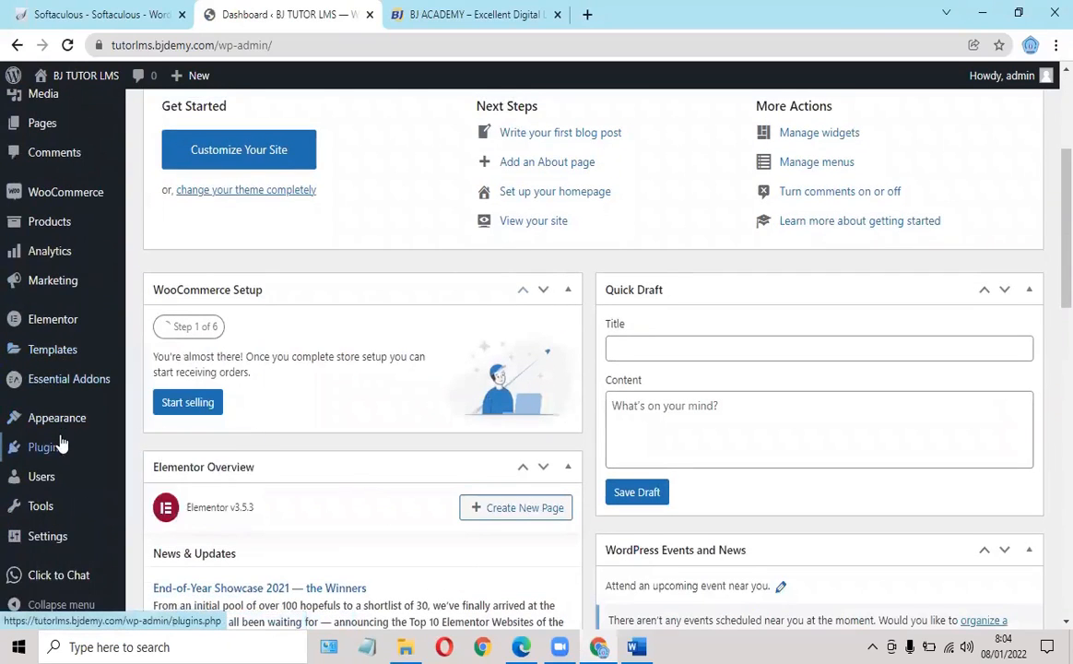
mouse_move(37, 421)
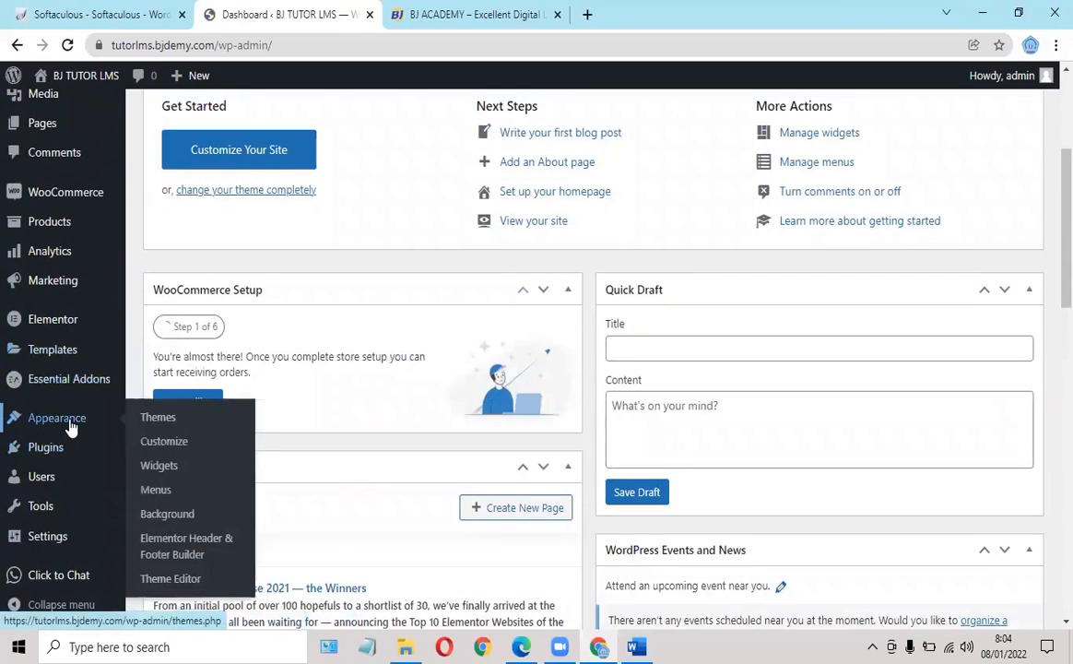
left_click(158, 419)
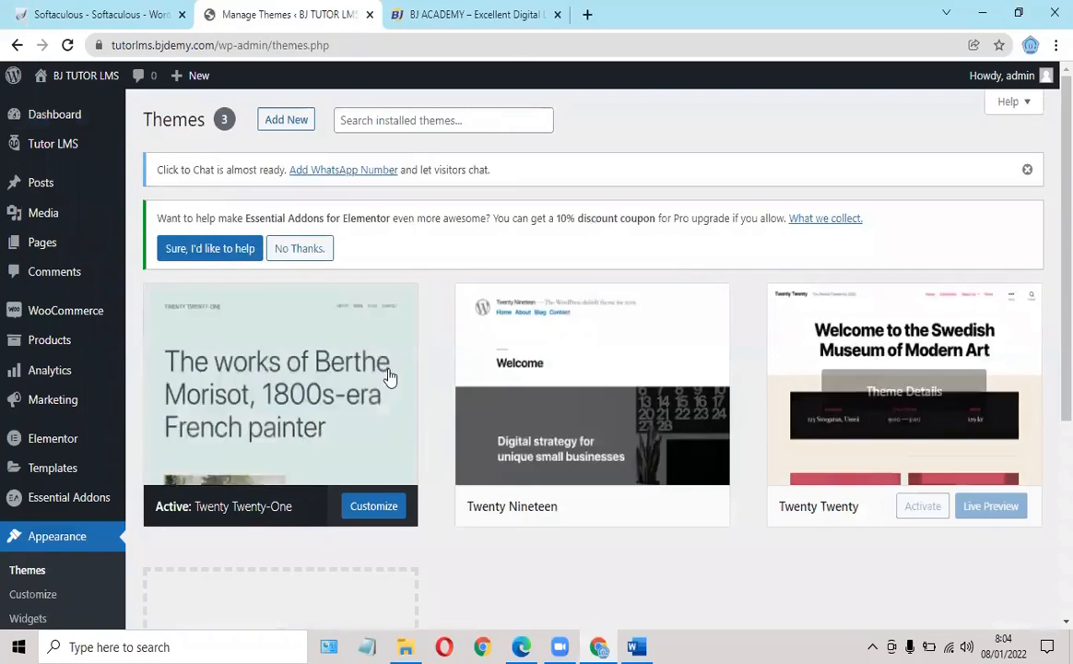
- Add the Astra theme from the popular themes, installing and activating it
scroll(693, 282, "down", 4)
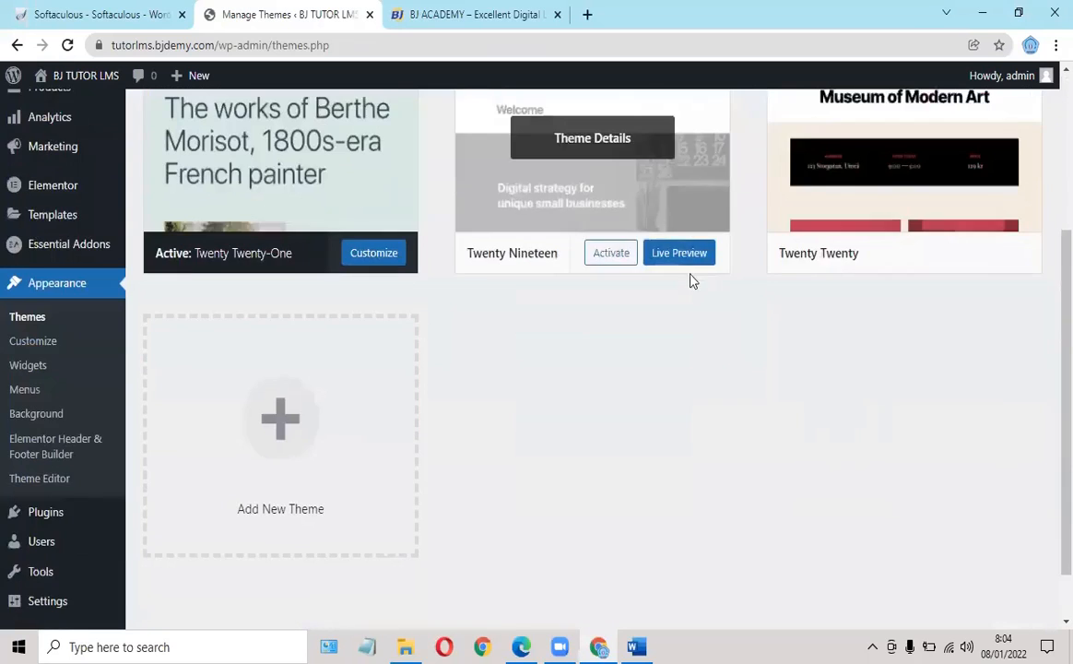
scroll(613, 299, "up", 3)
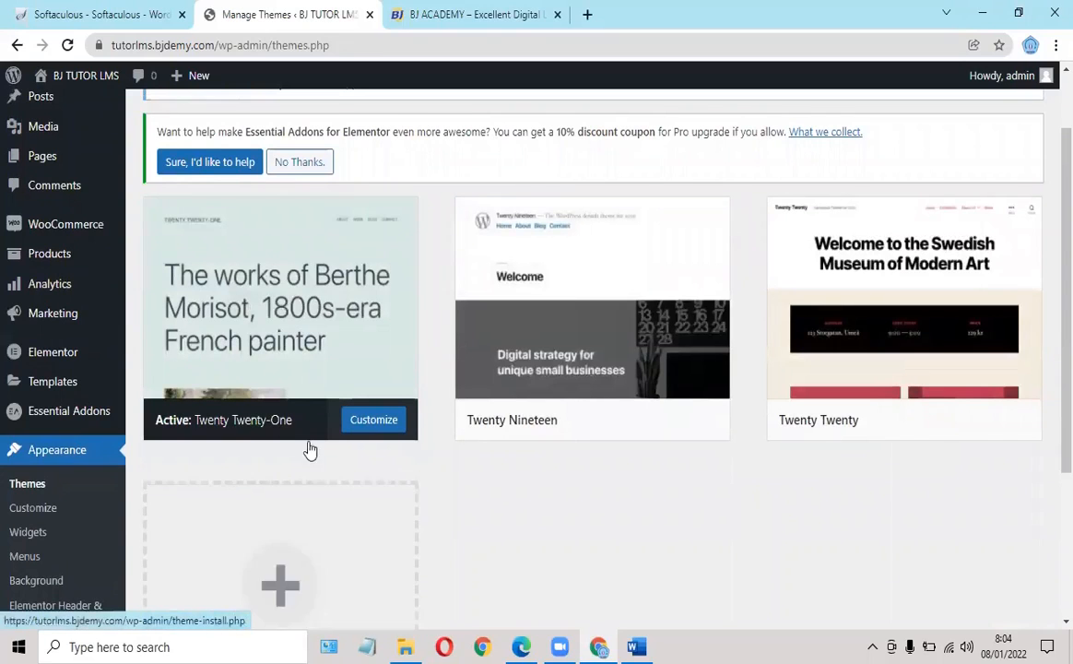
scroll(283, 199, "up", 2)
scroll(309, 313, "down", 4)
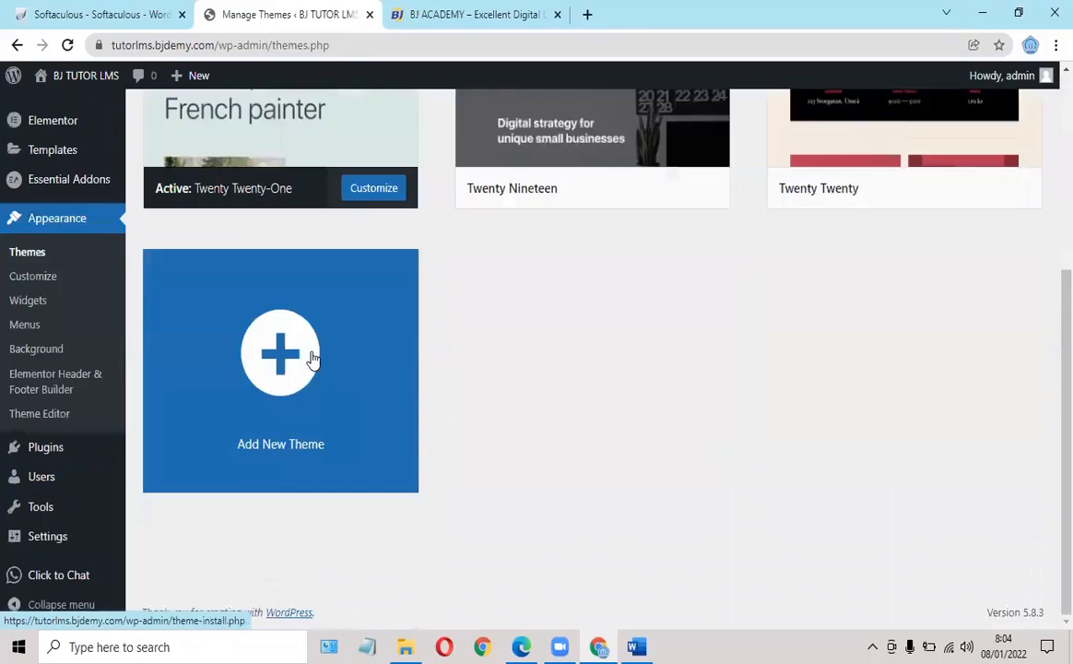
left_click(283, 356)
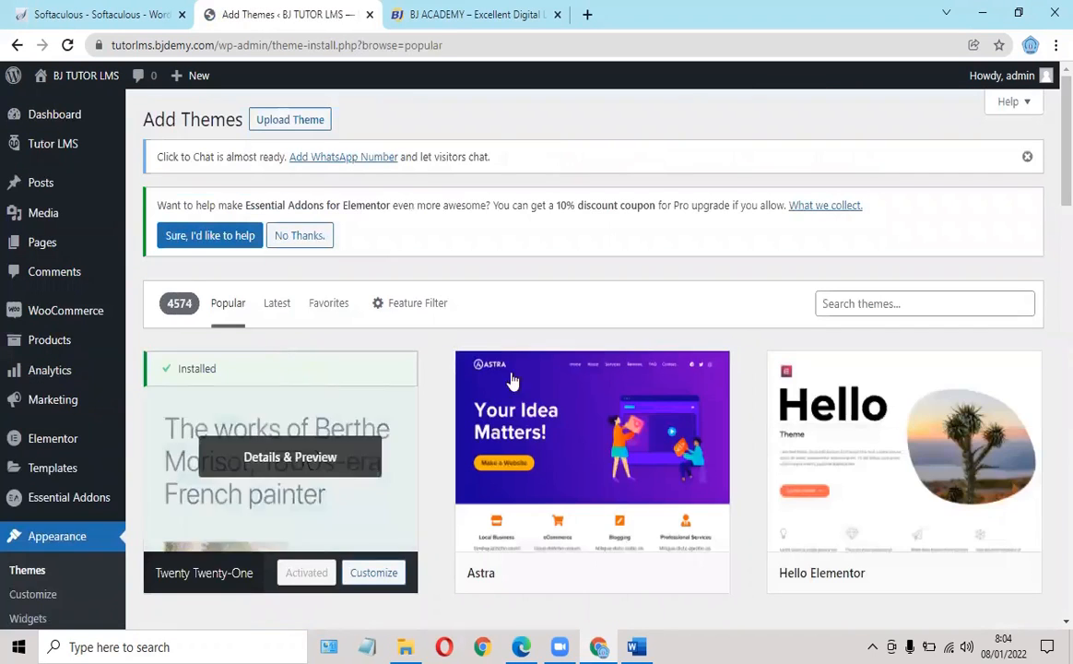
scroll(731, 346, "down", 2)
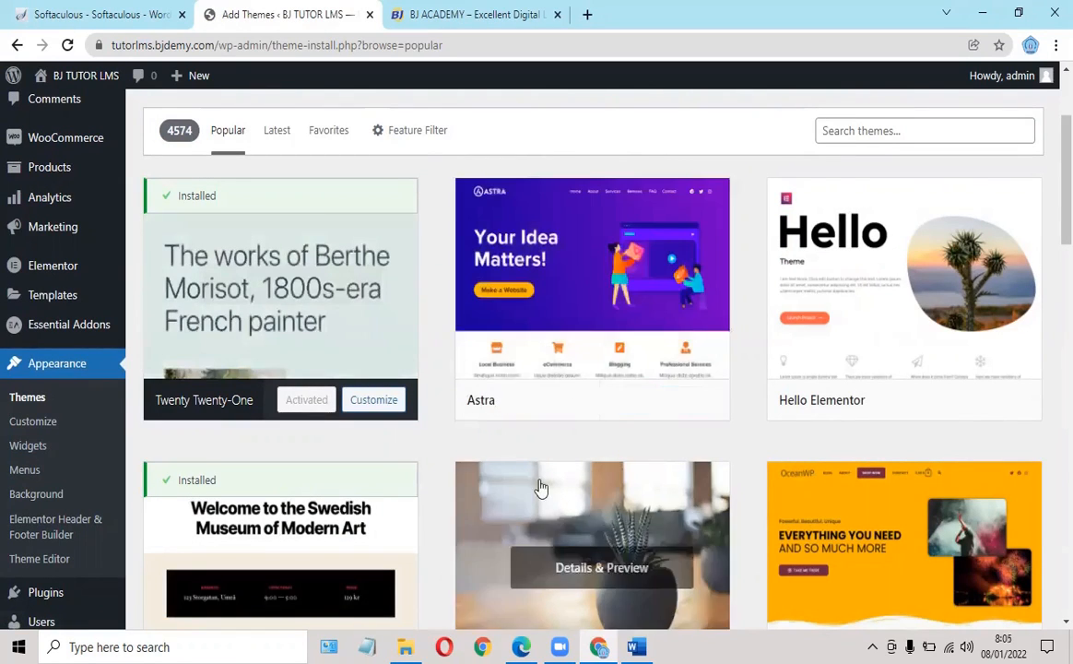
left_click(638, 404)
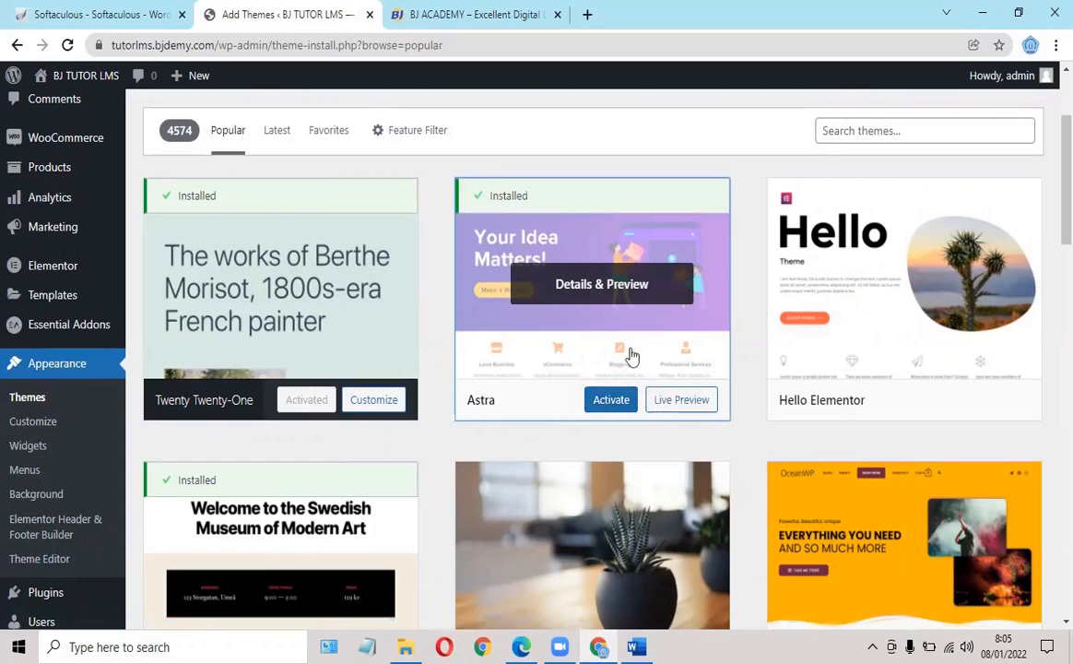
left_click(610, 400)
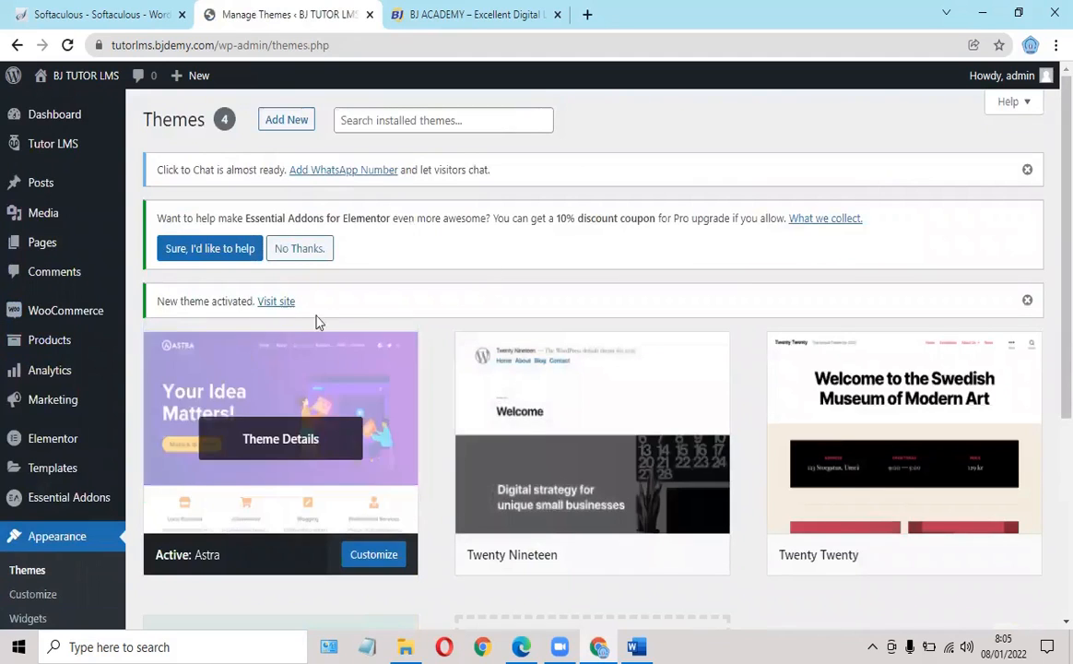
- Open the BJ TUTOR LMS site in a new browser tab and examine the front page's header, sidebar and footer
mouse_move(53, 329)
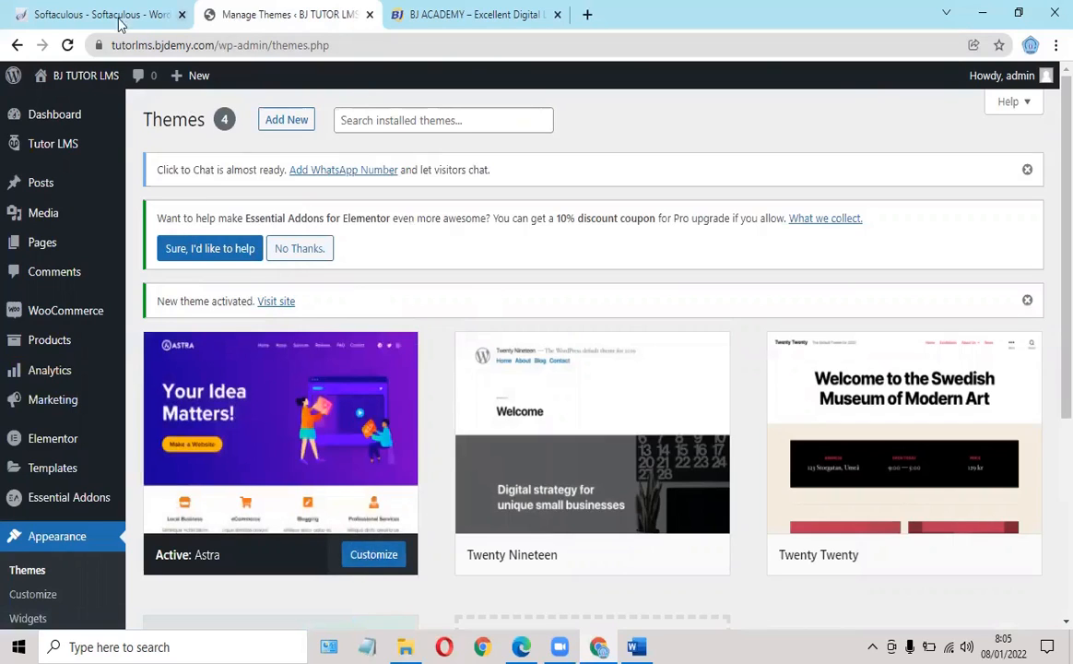
mouse_move(35, 83)
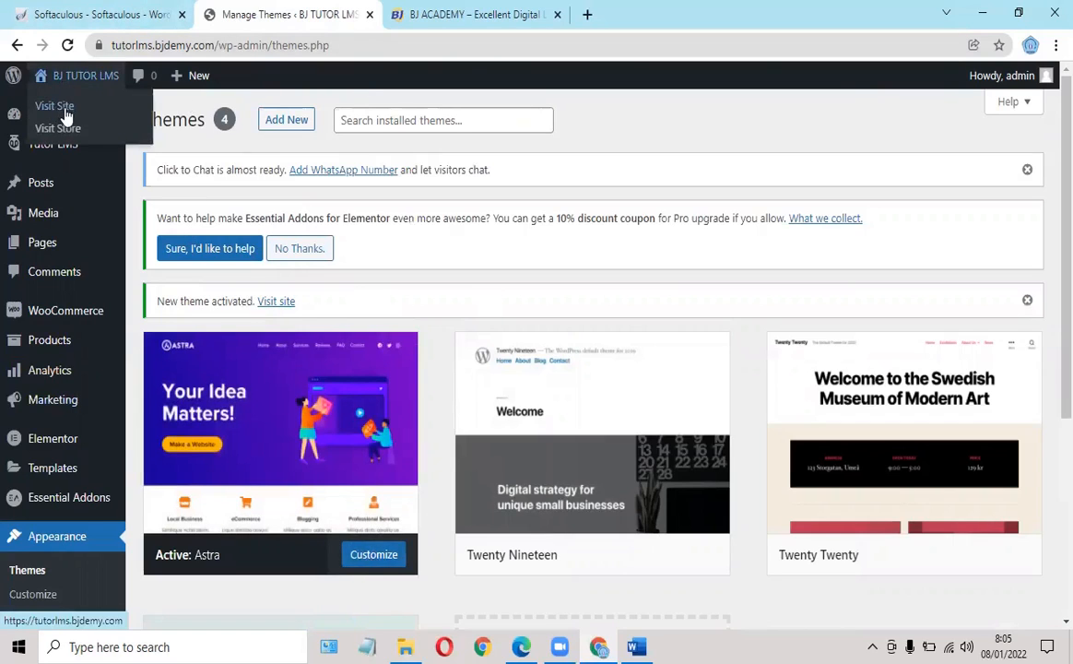
right_click(56, 112)
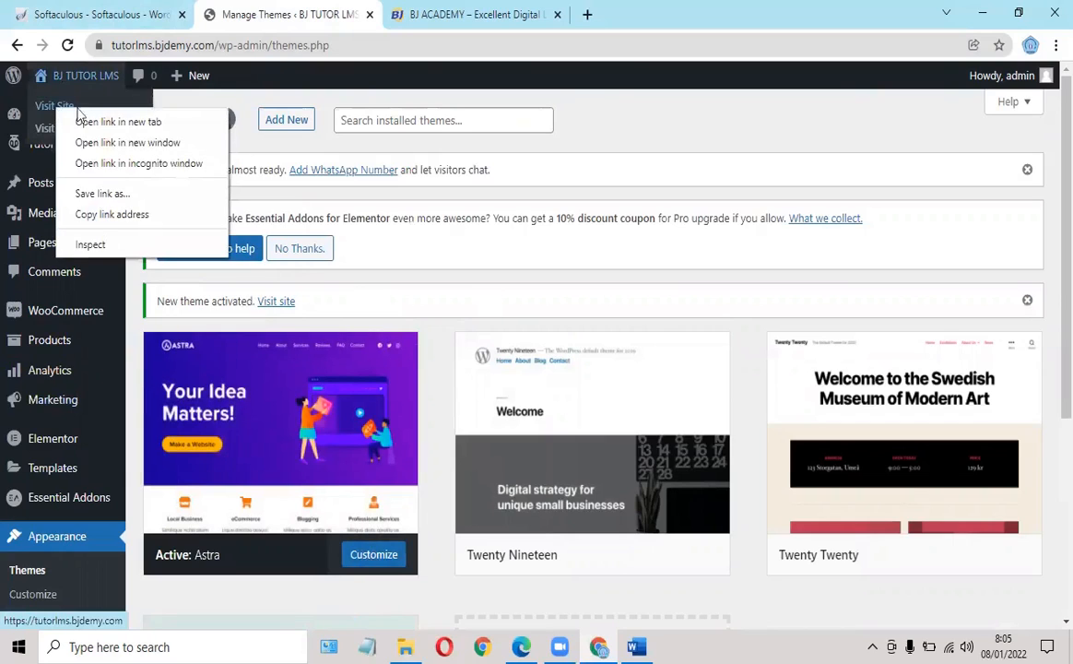
left_click(109, 123)
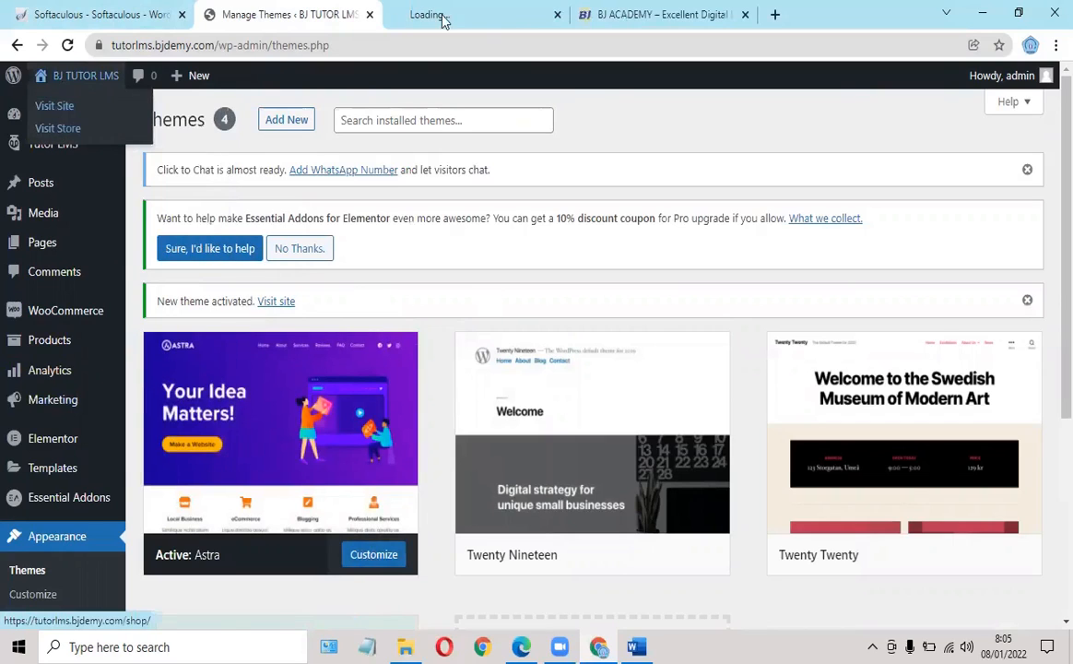
left_click(488, 15)
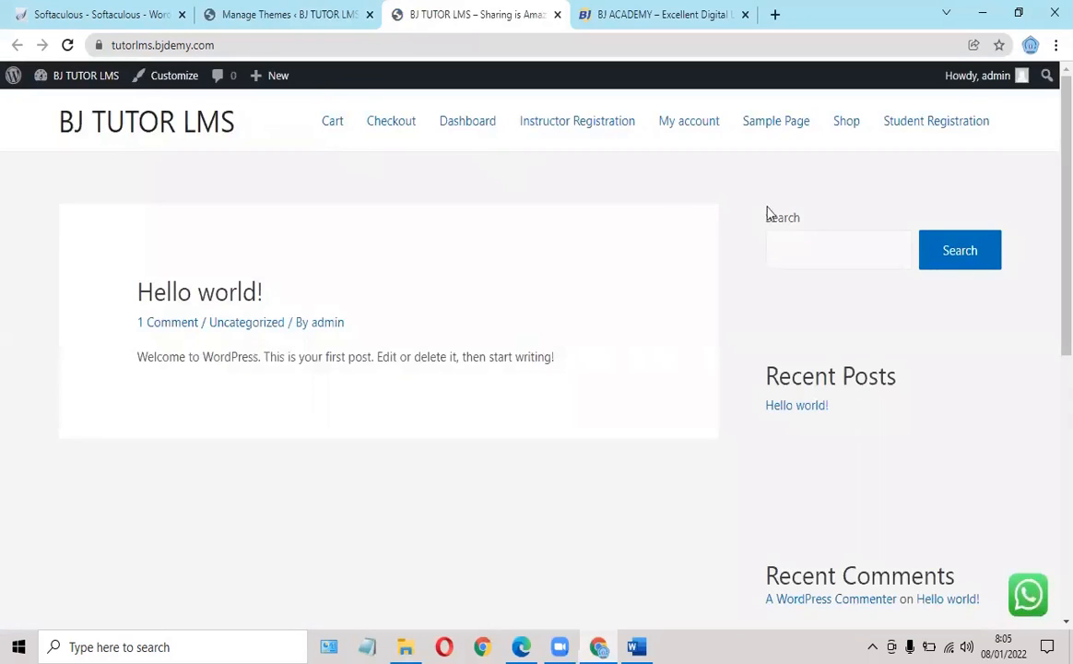
scroll(518, 235, "down", 5)
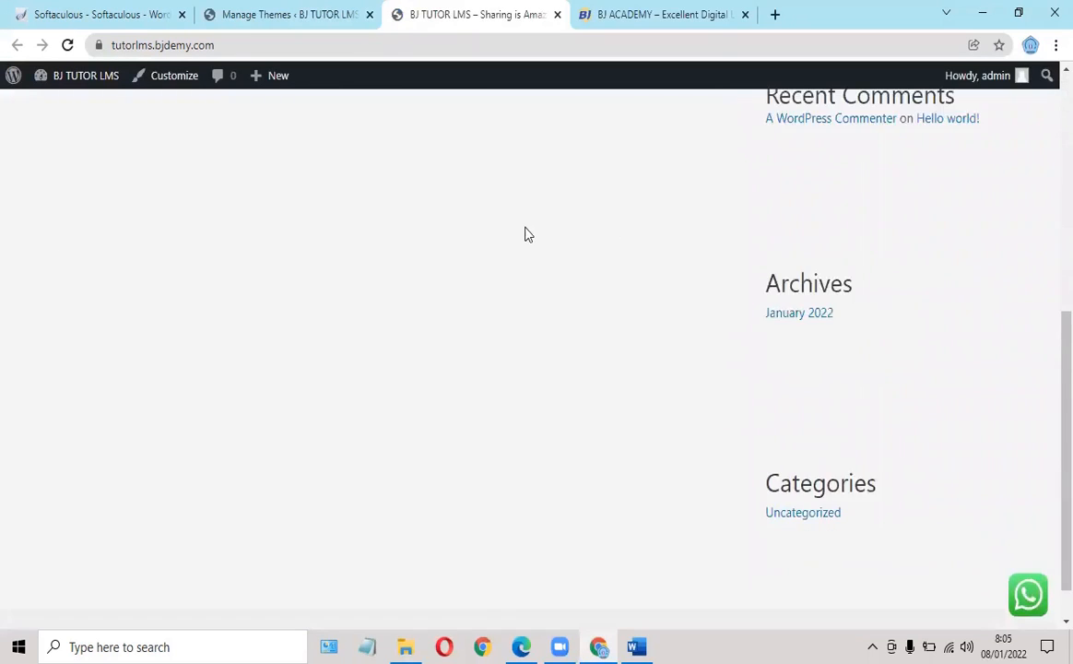
scroll(534, 228, "up", 5)
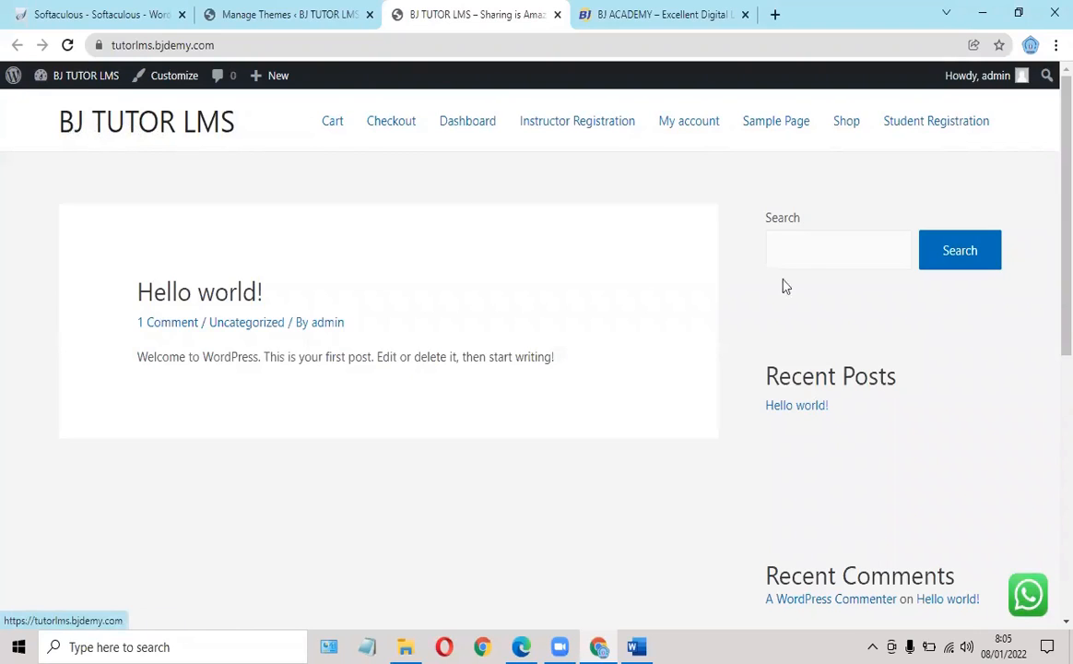
scroll(820, 286, "down", 5)
scroll(825, 300, "down", 2)
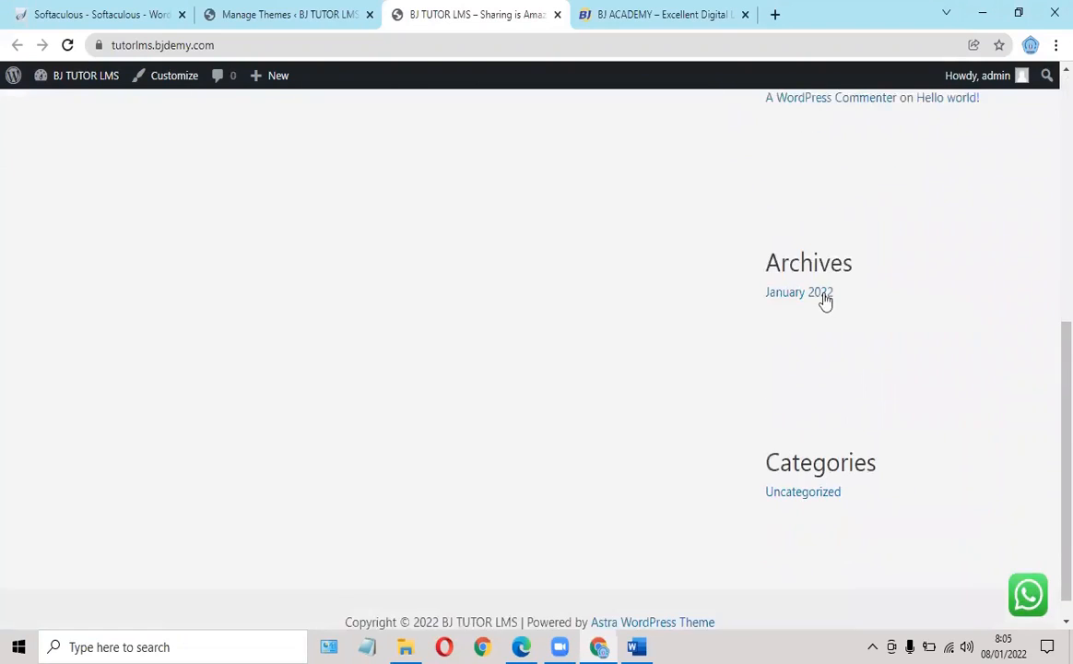
scroll(829, 297, "up", 6)
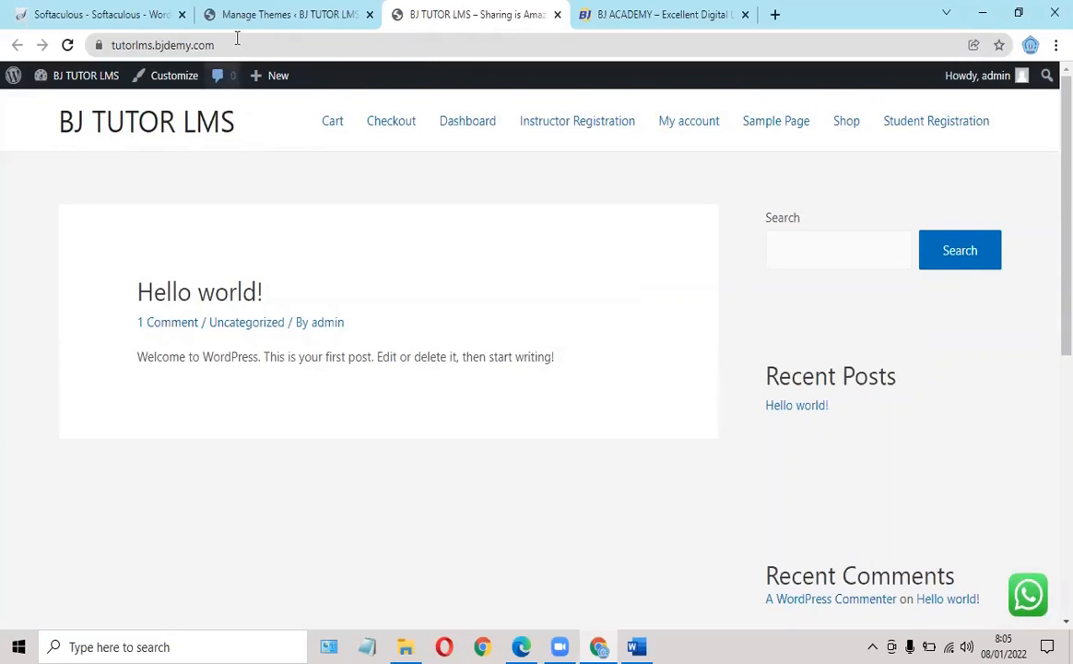
- Return to theme management, open the Astra theme for customizing and dismiss the autosave notice
left_click(295, 15)
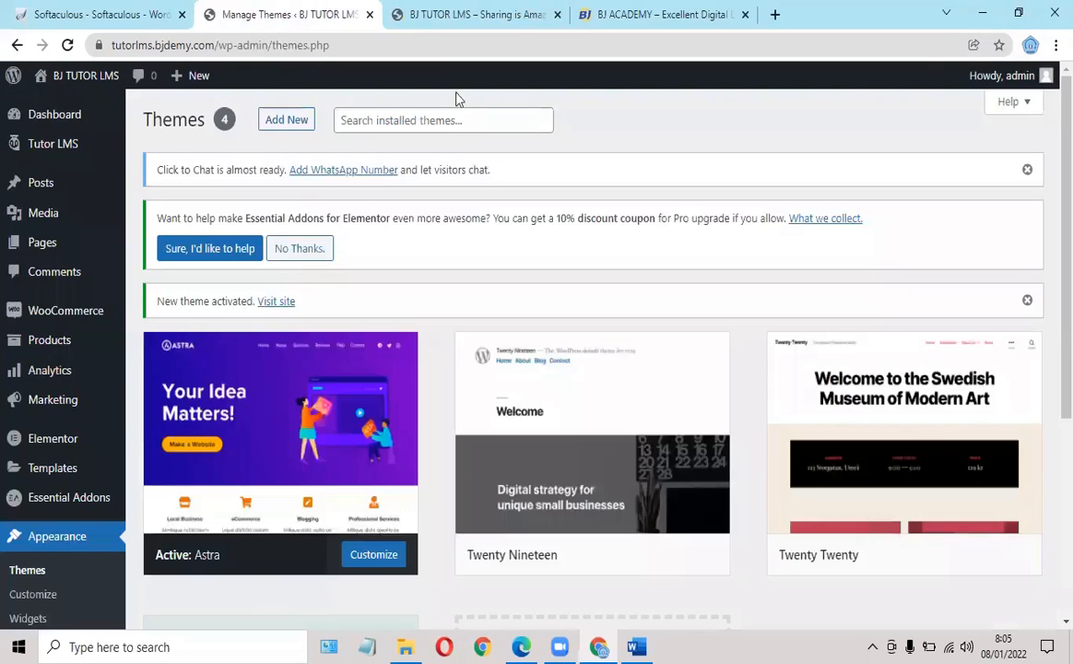
left_click(378, 556)
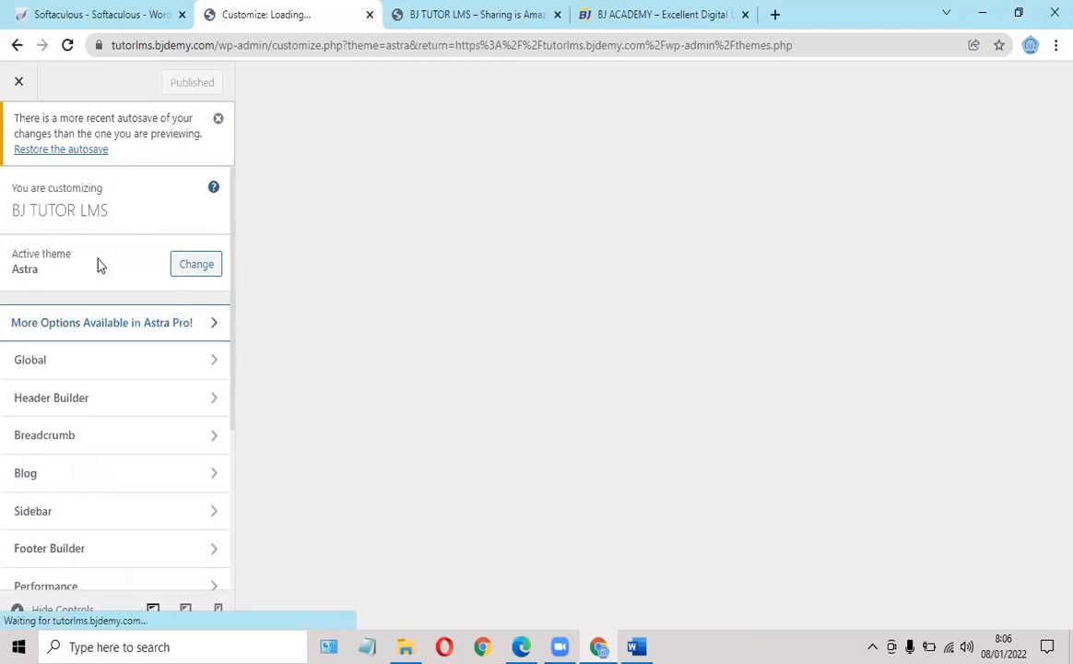
left_click(219, 122)
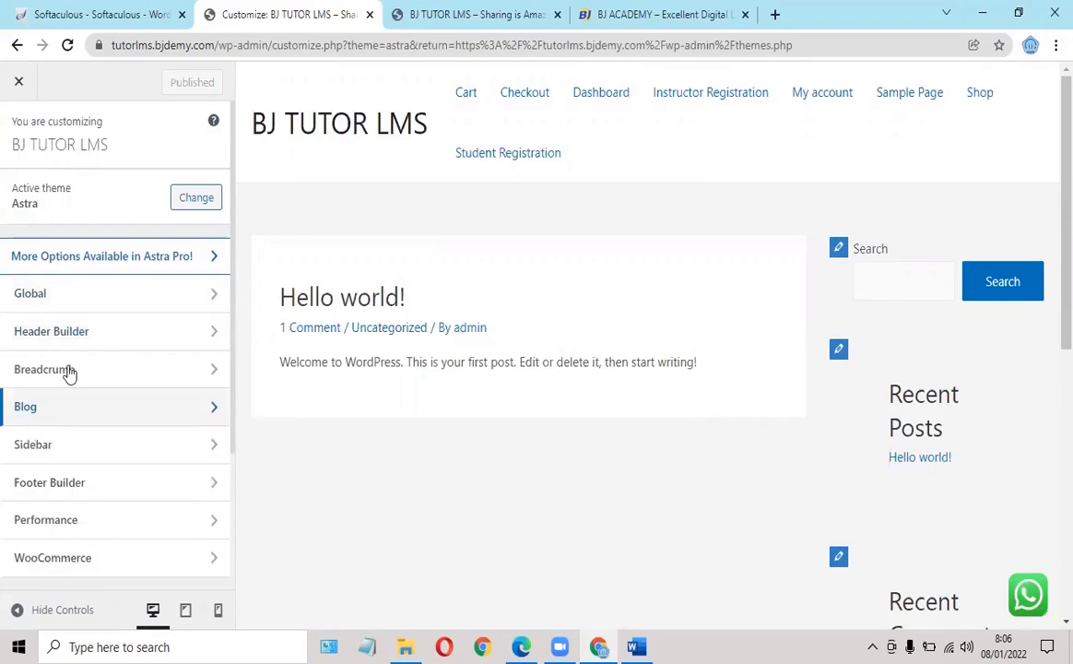
- Open the title and logo settings under Site Identity and check the logo on the BJ ACADEMY site for reference
scroll(67, 371, "down", 1)
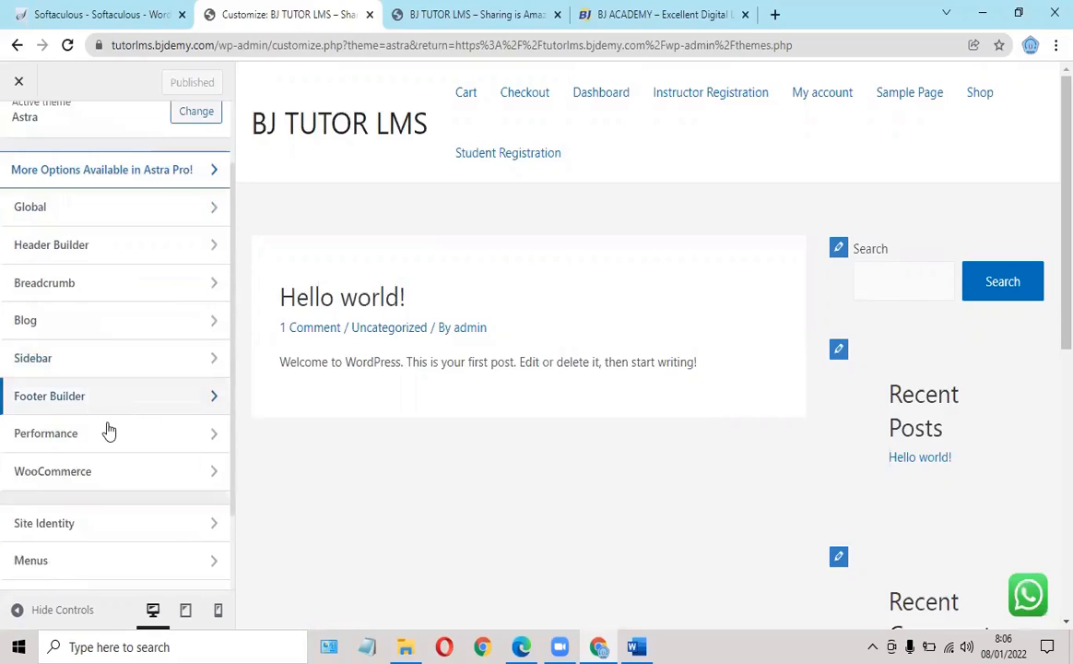
scroll(93, 391, "down", 1)
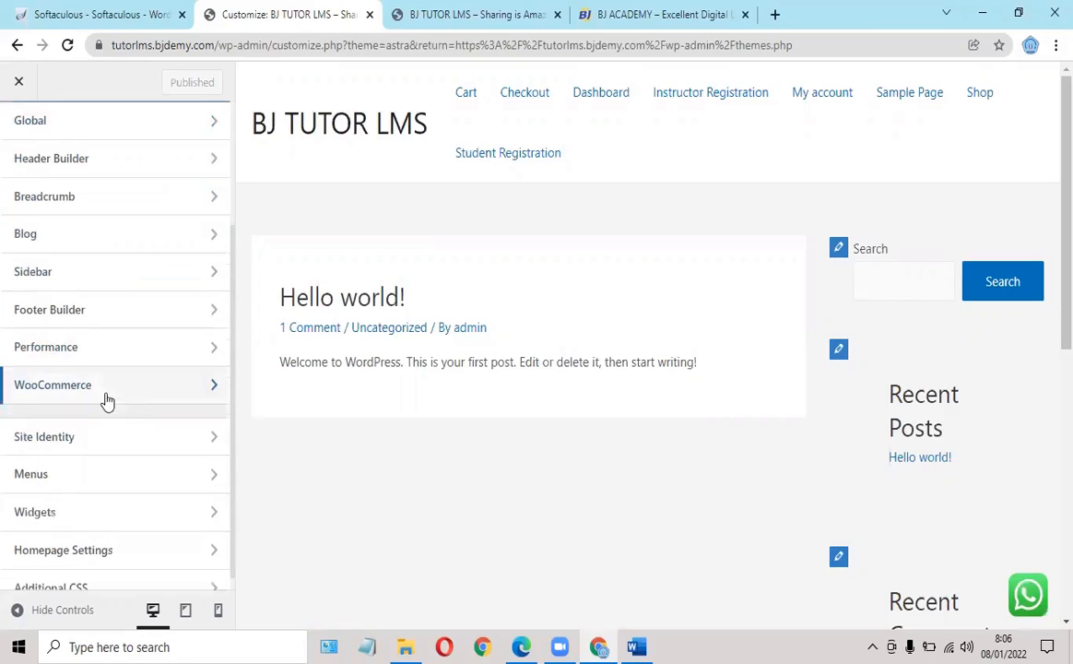
left_click(71, 439)
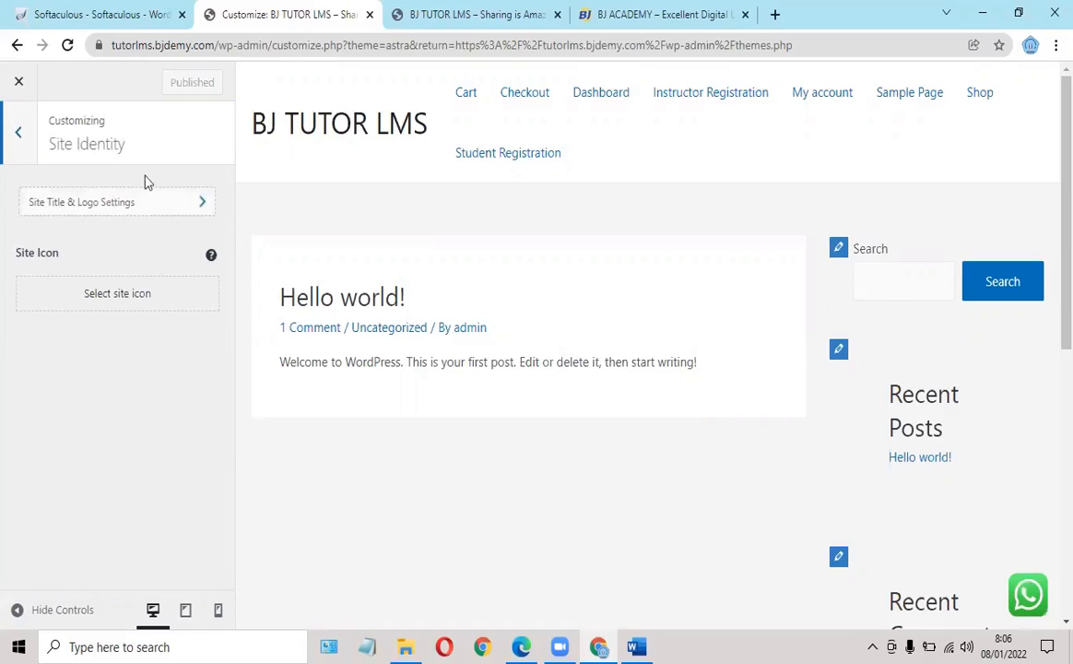
left_click(92, 205)
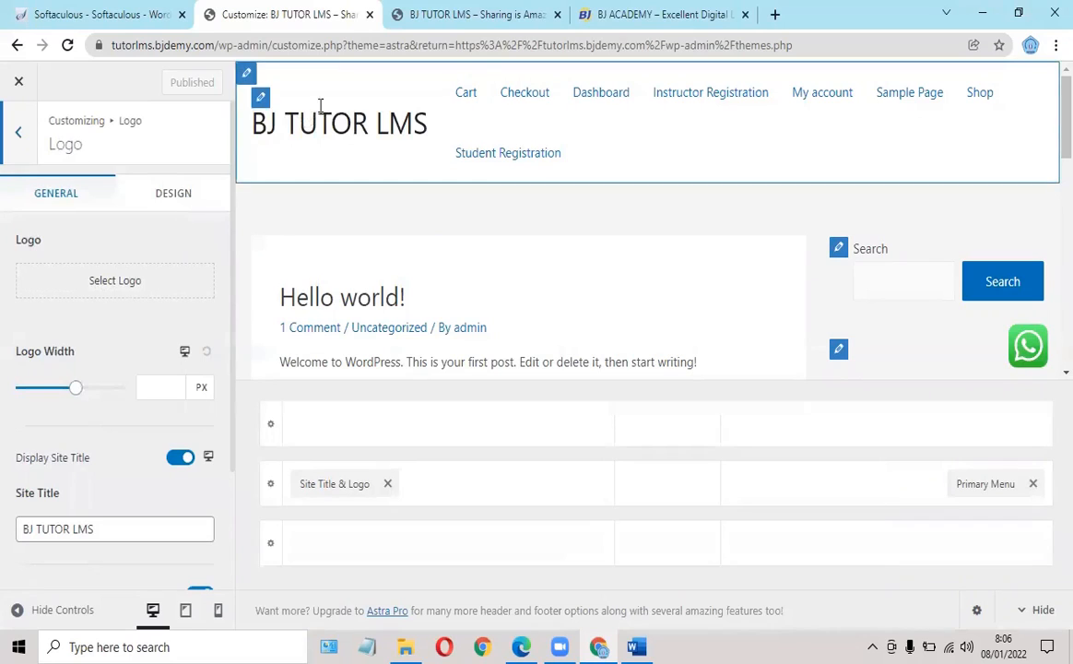
left_click(660, 19)
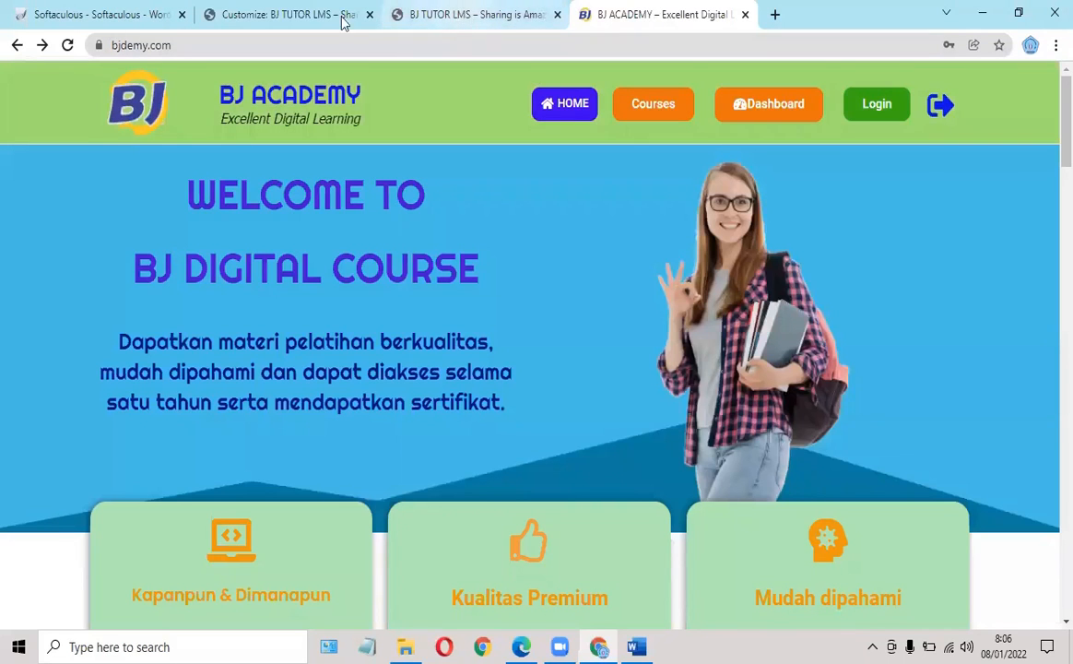
left_click(309, 14)
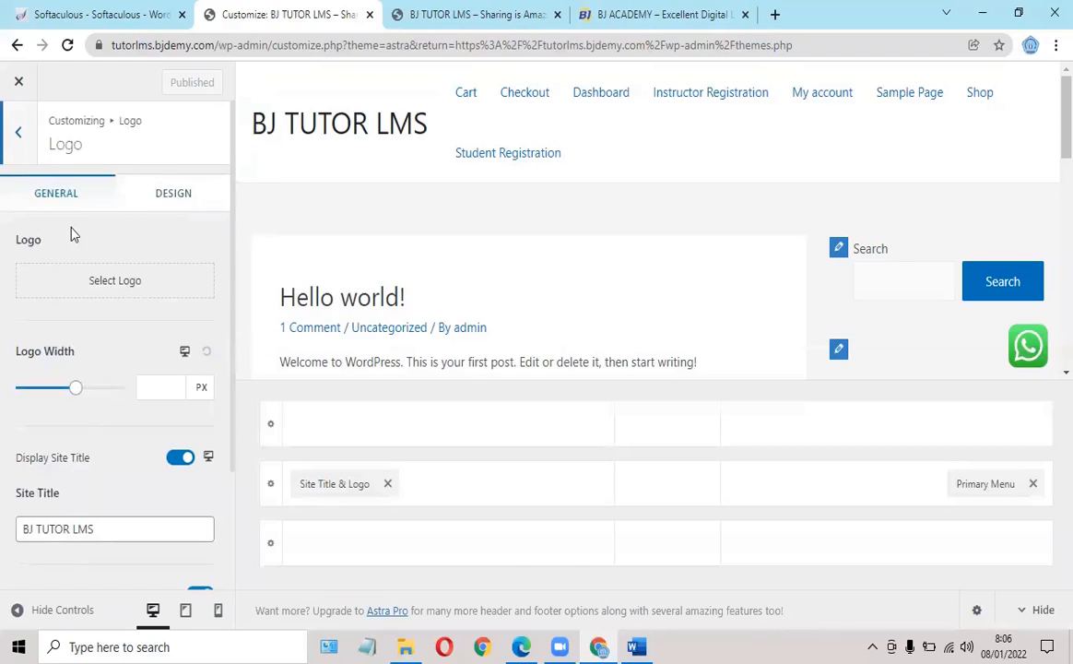
- Upload the "logo favicon" image from the TUTORIAL-WP folder and use it as the site logo without cropping
left_click(107, 288)
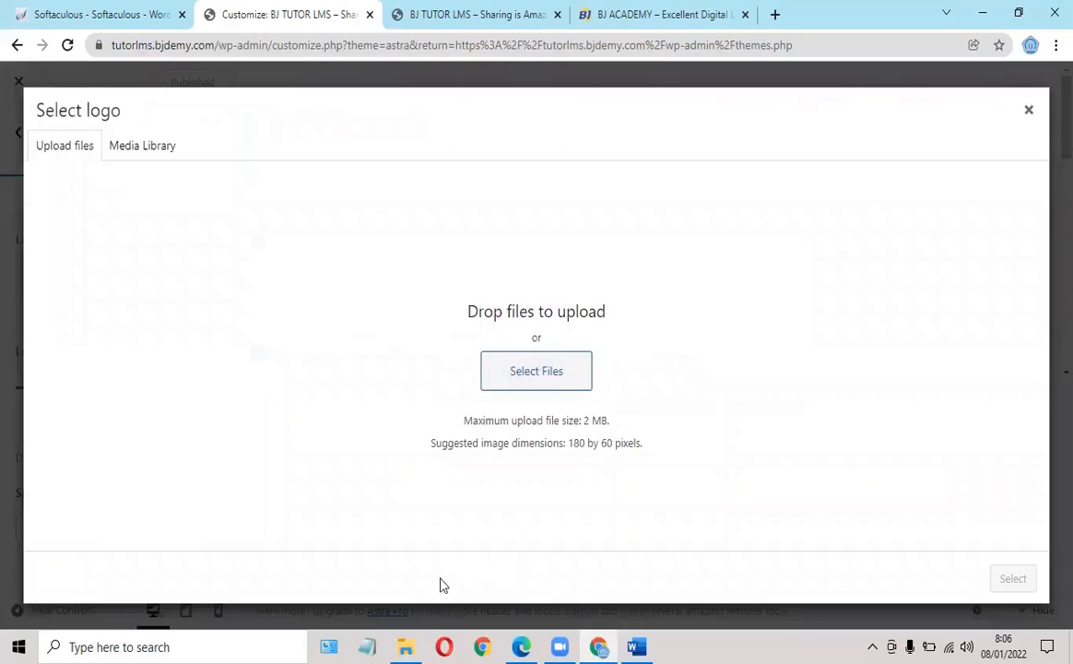
left_click(406, 646)
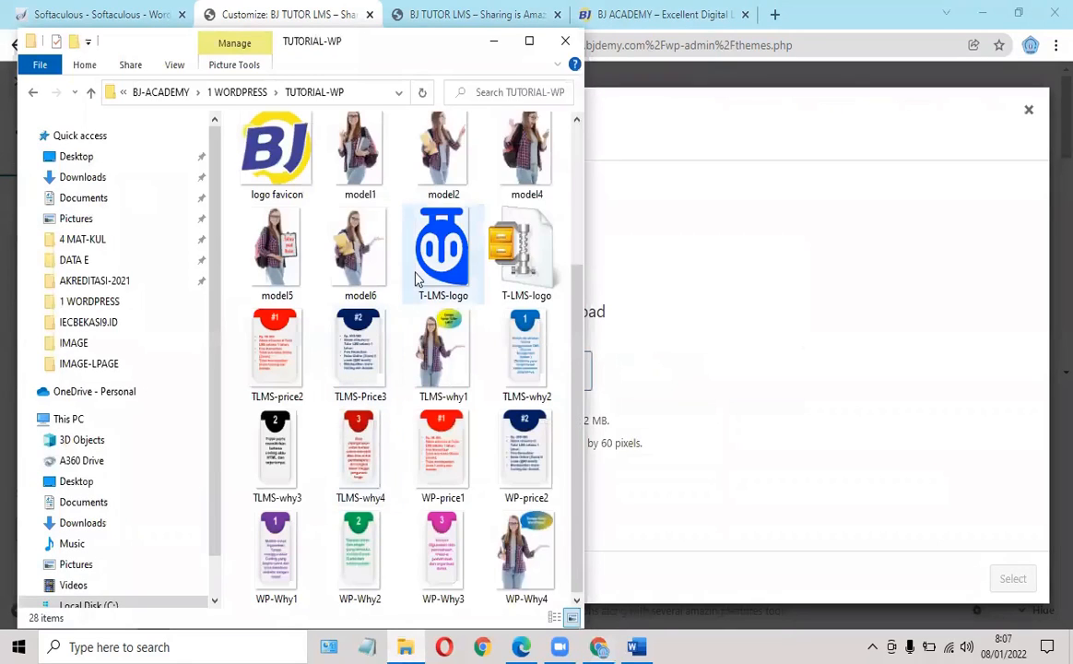
scroll(417, 280, "up", 3)
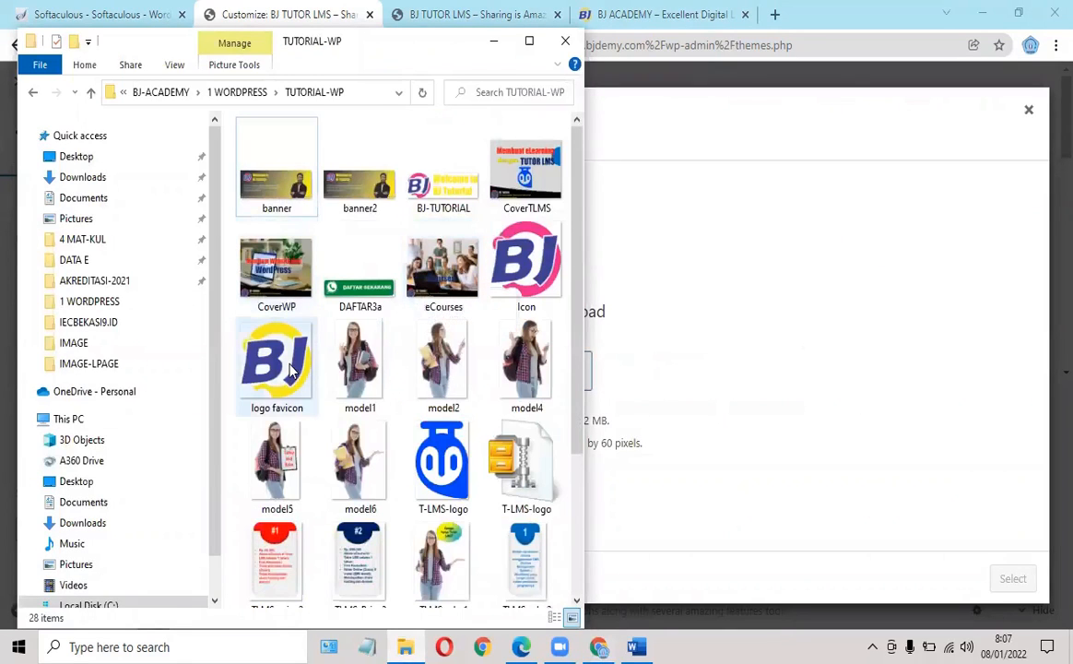
left_click(327, 361)
left_click_drag(328, 361, 760, 480)
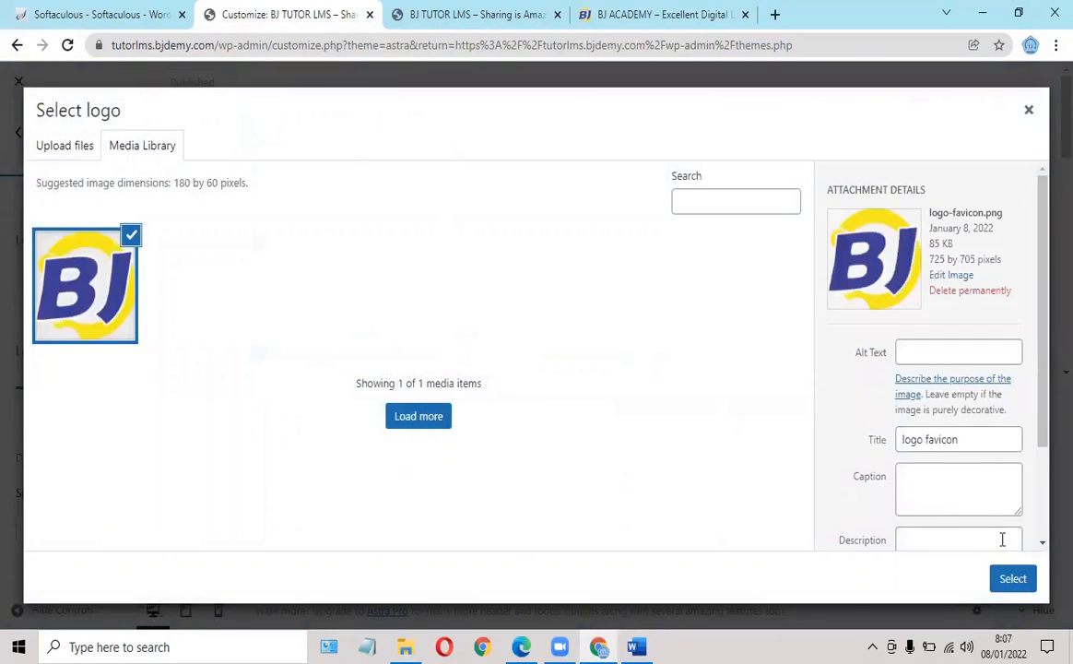
left_click(1013, 578)
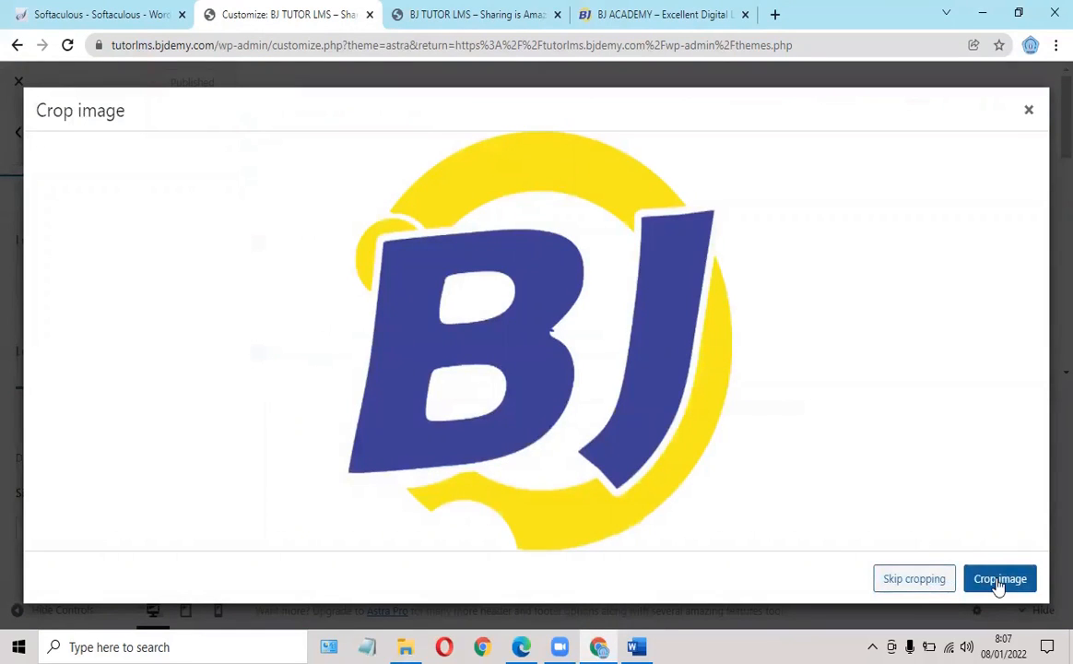
left_click(914, 579)
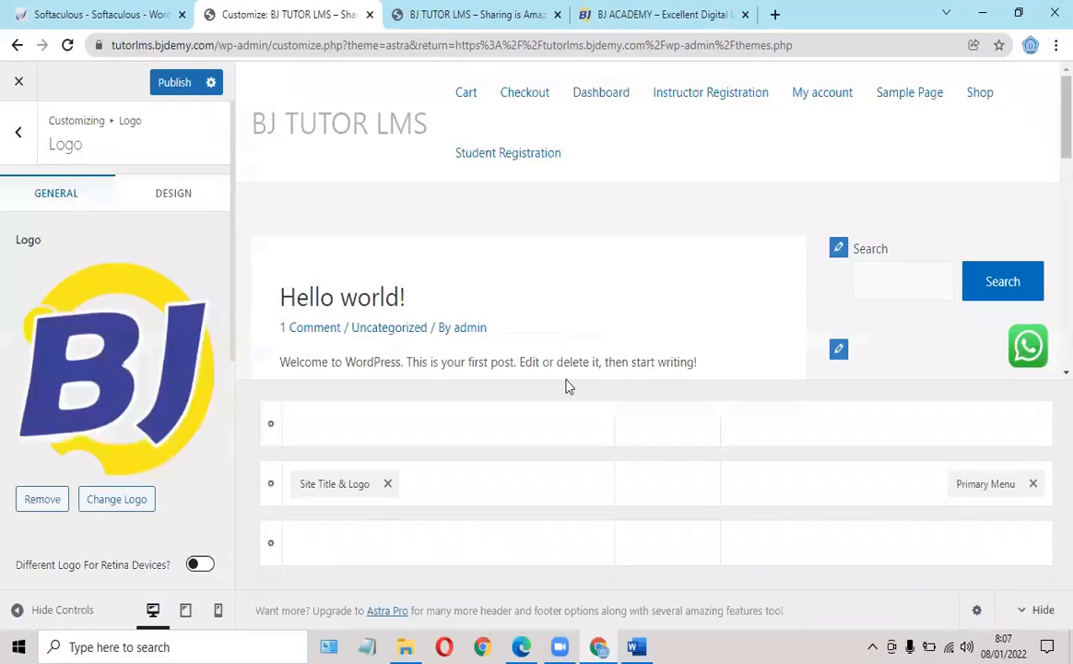
- Reduce the header logo's width to 64 px
scroll(180, 284, "down", 3)
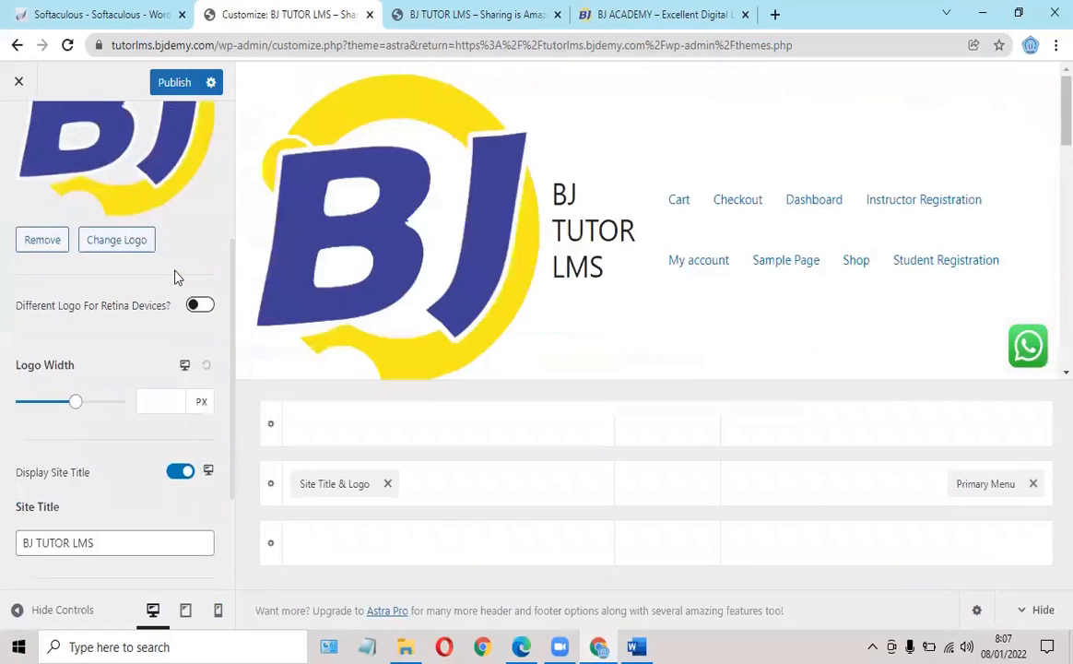
scroll(141, 228, "up", 2)
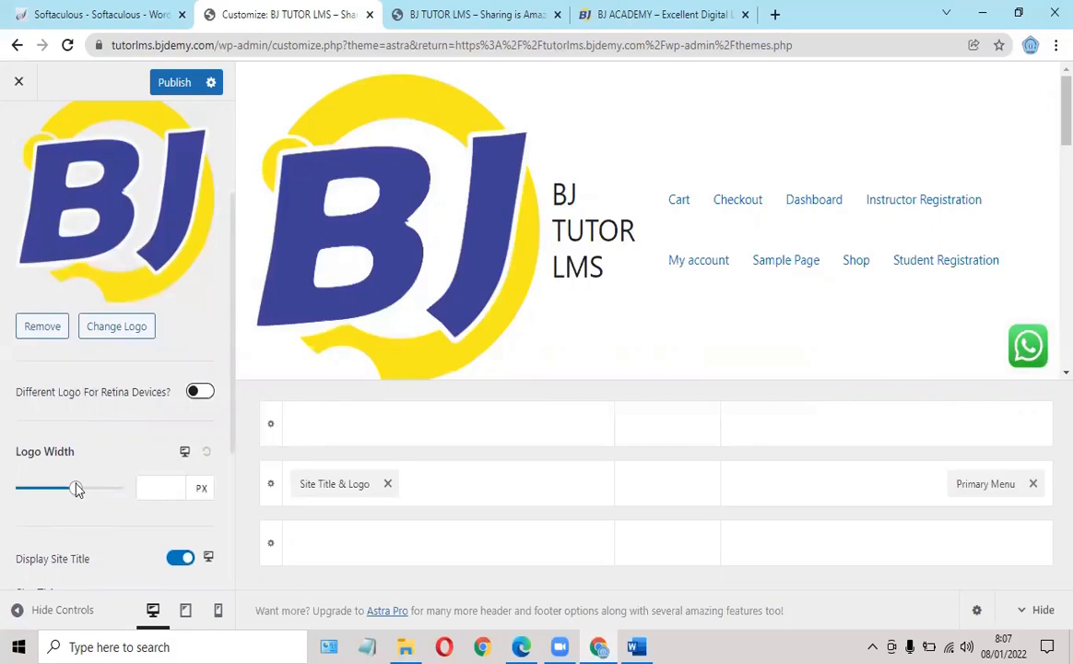
left_click_drag(79, 493, 29, 493)
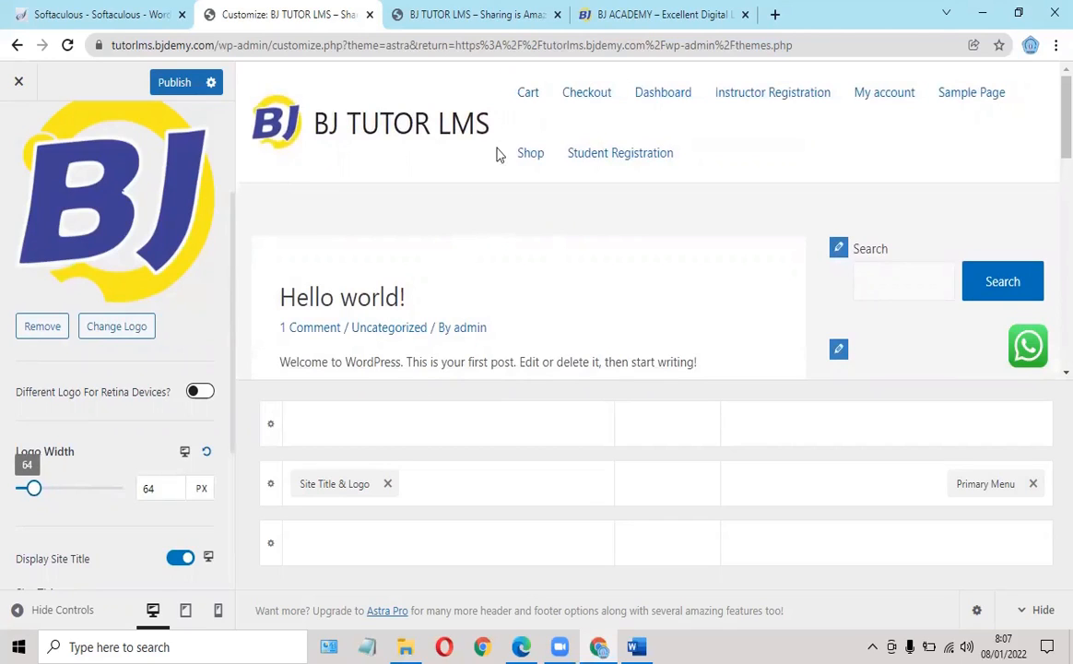
- Clear the site title text so that only the logo is left in the header
scroll(124, 424, "down", 1)
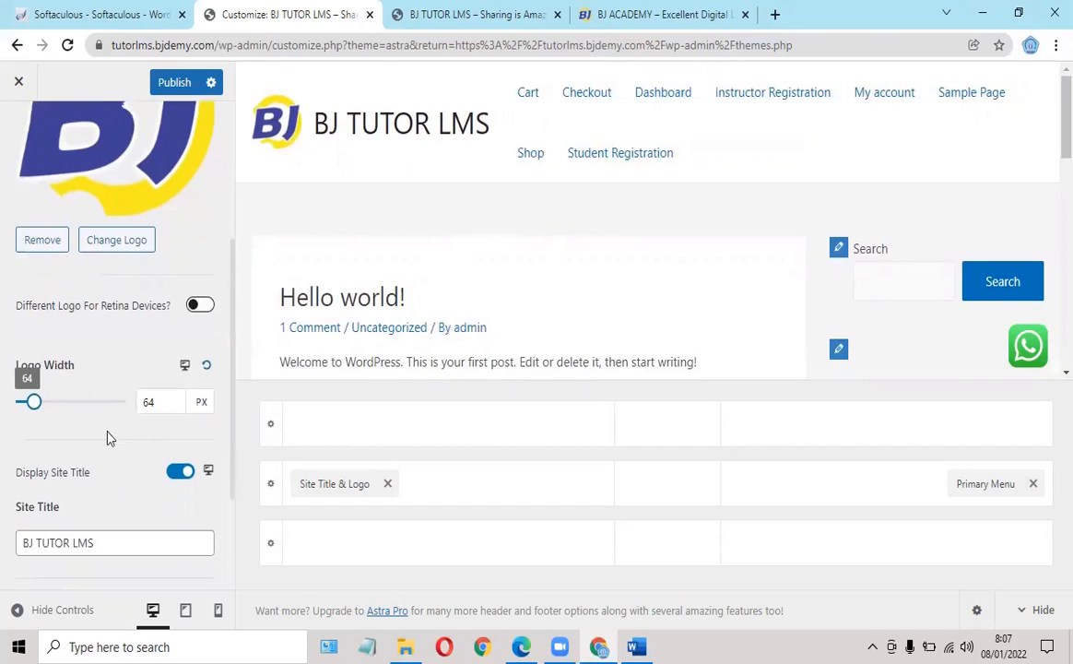
scroll(108, 436, "down", 2)
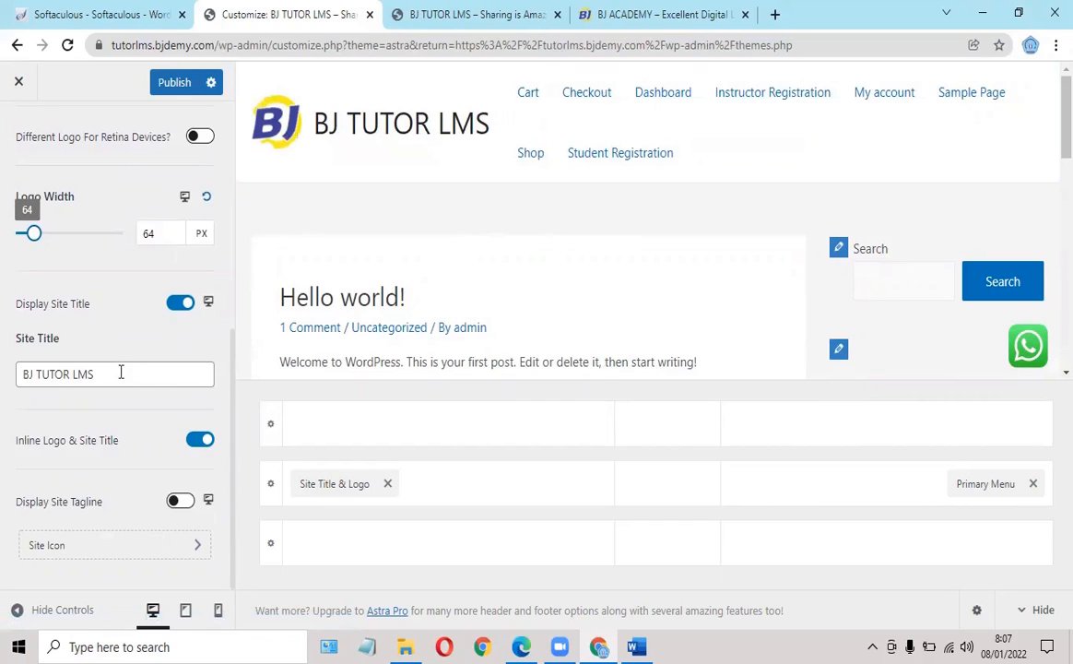
left_click_drag(120, 372, 3, 392)
key("BackSpace")
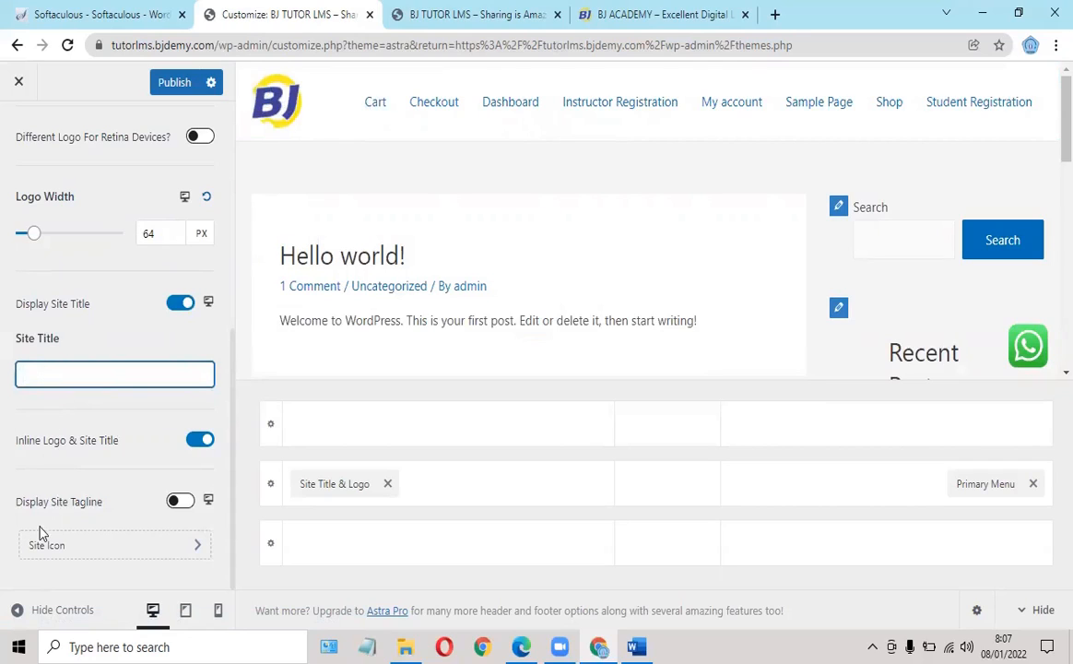
- Set the BJ logo from the media library as the site icon, accepting the default crop, and publish the changes
left_click(84, 548)
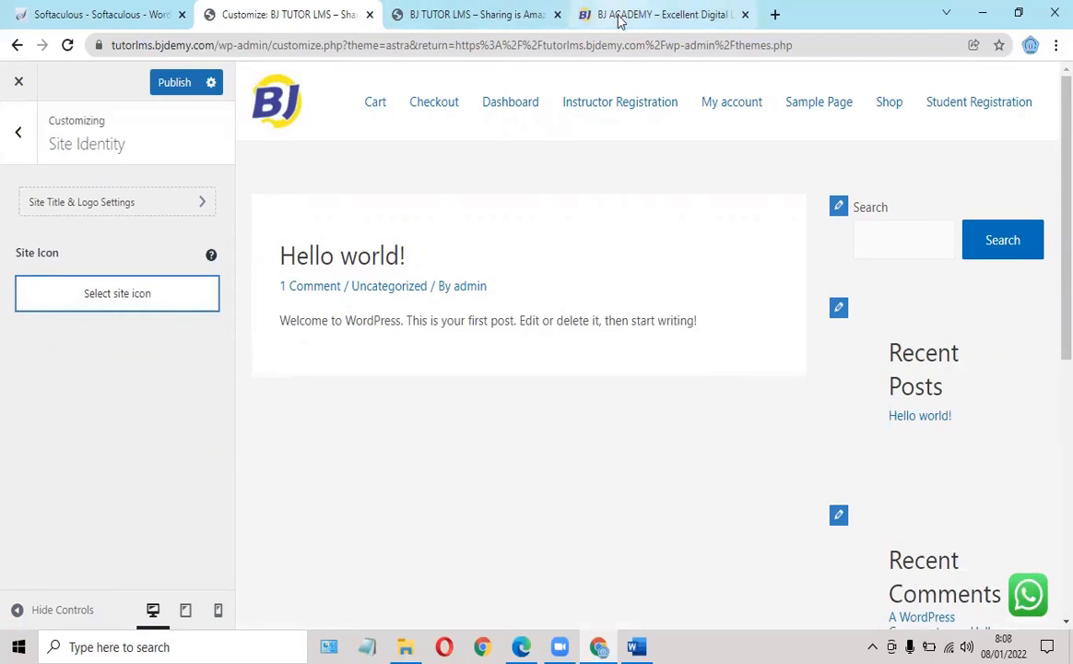
left_click(77, 305)
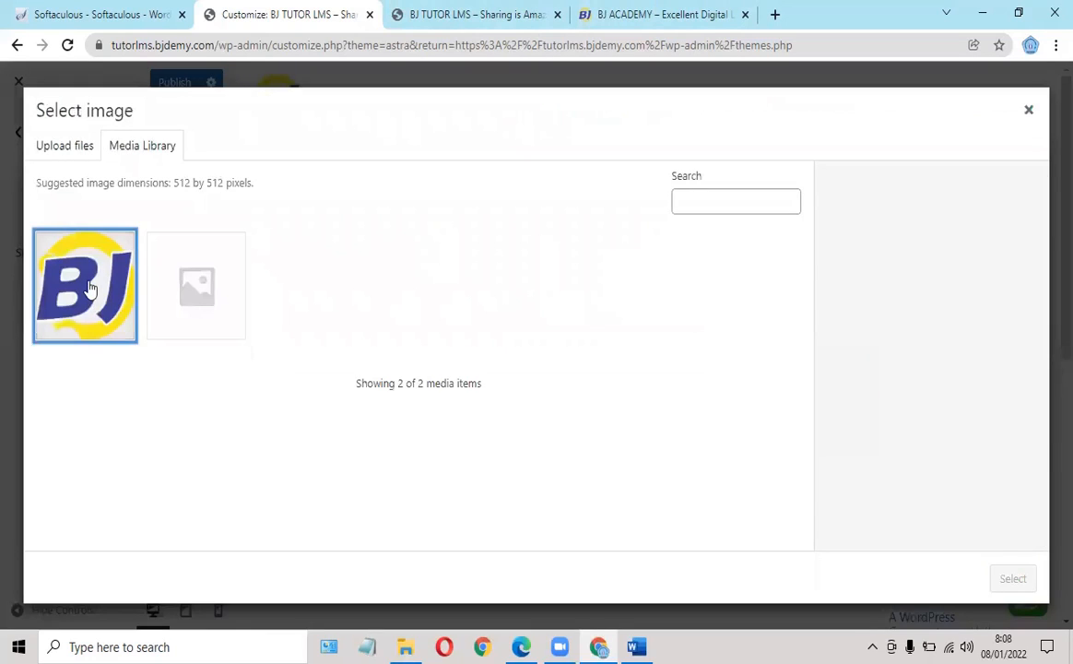
left_click(89, 289)
left_click(1011, 578)
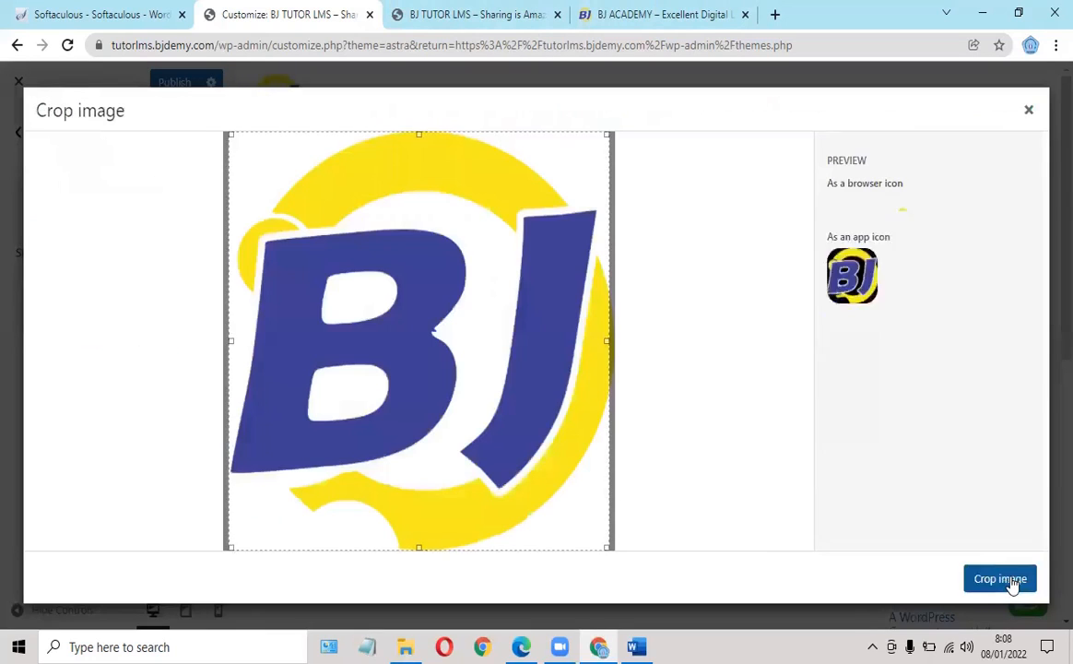
left_click(983, 581)
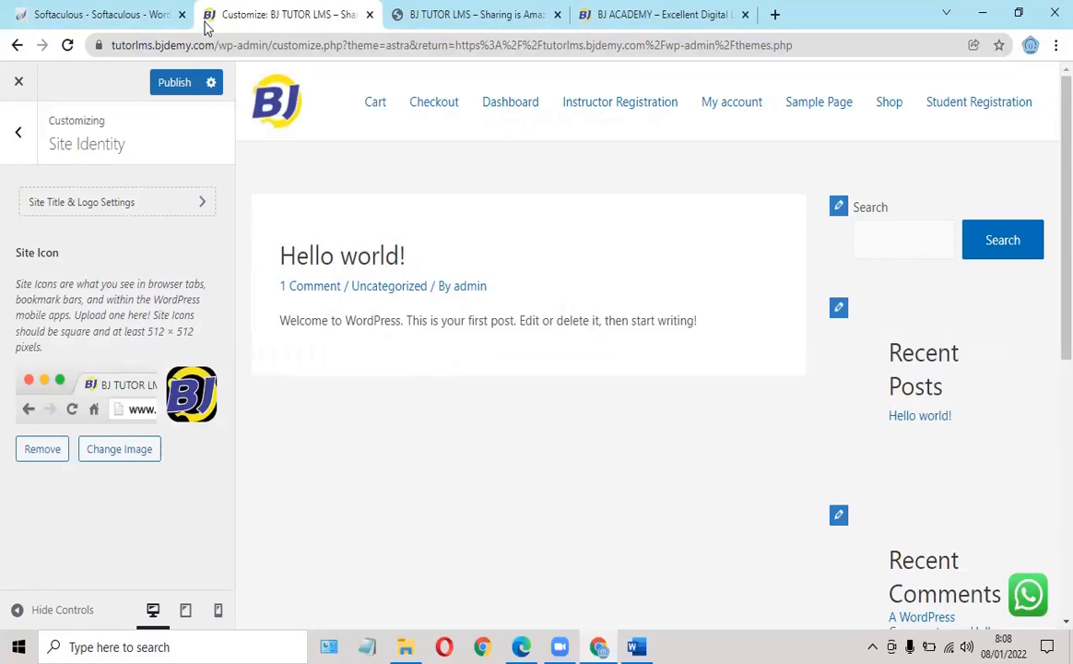
left_click(174, 88)
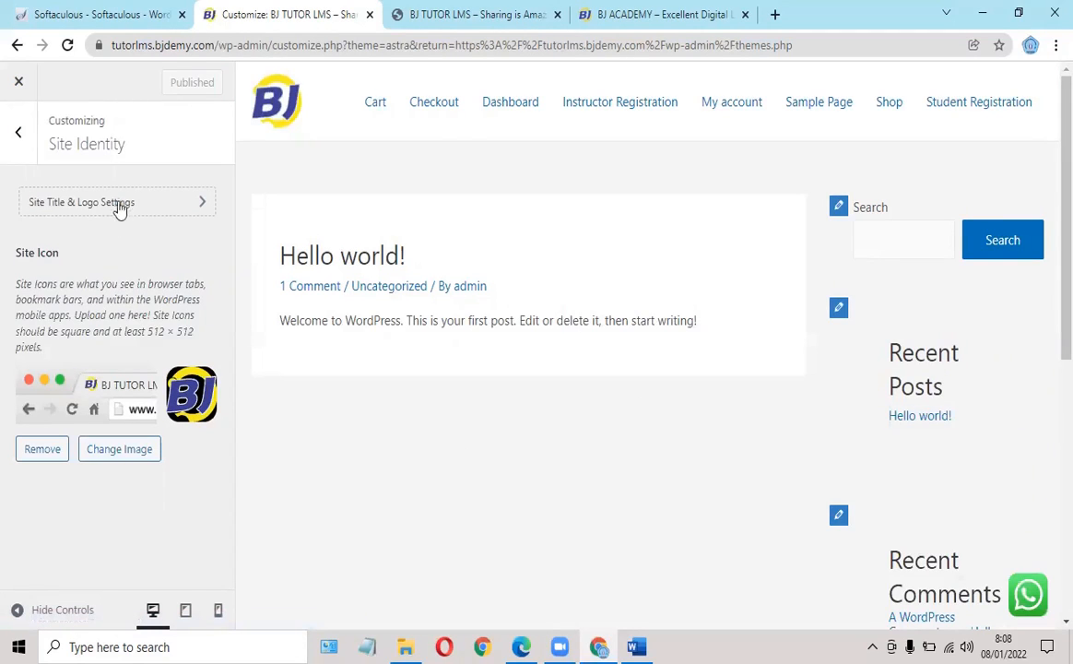
- Set the homepage to display a static page and review the pages offered for it without choosing one
left_click(21, 136)
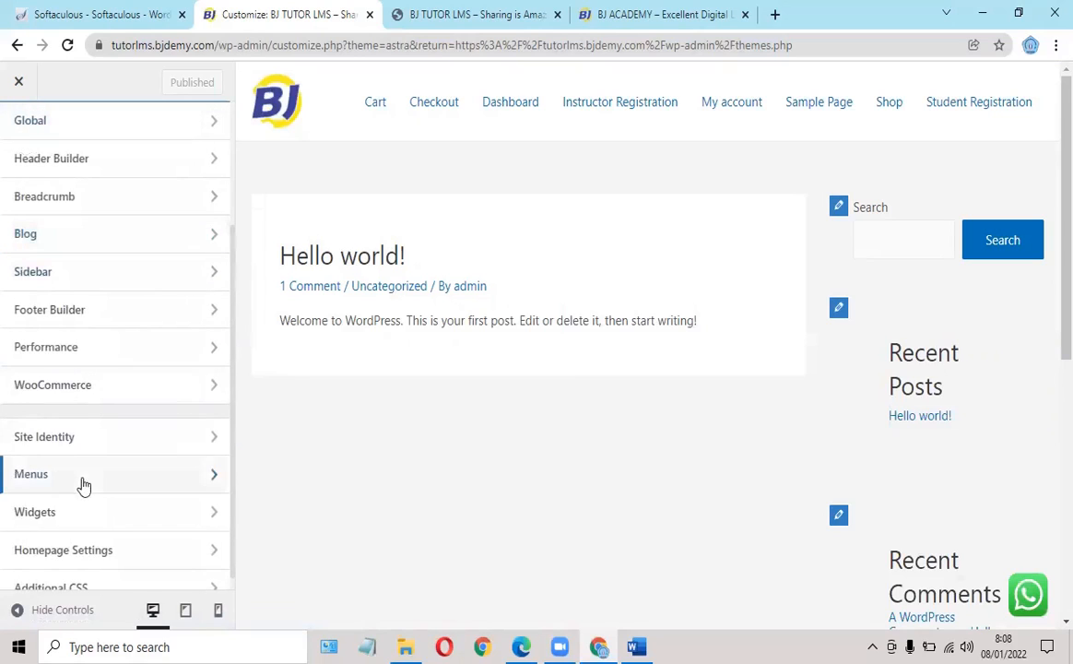
scroll(69, 512, "down", 1)
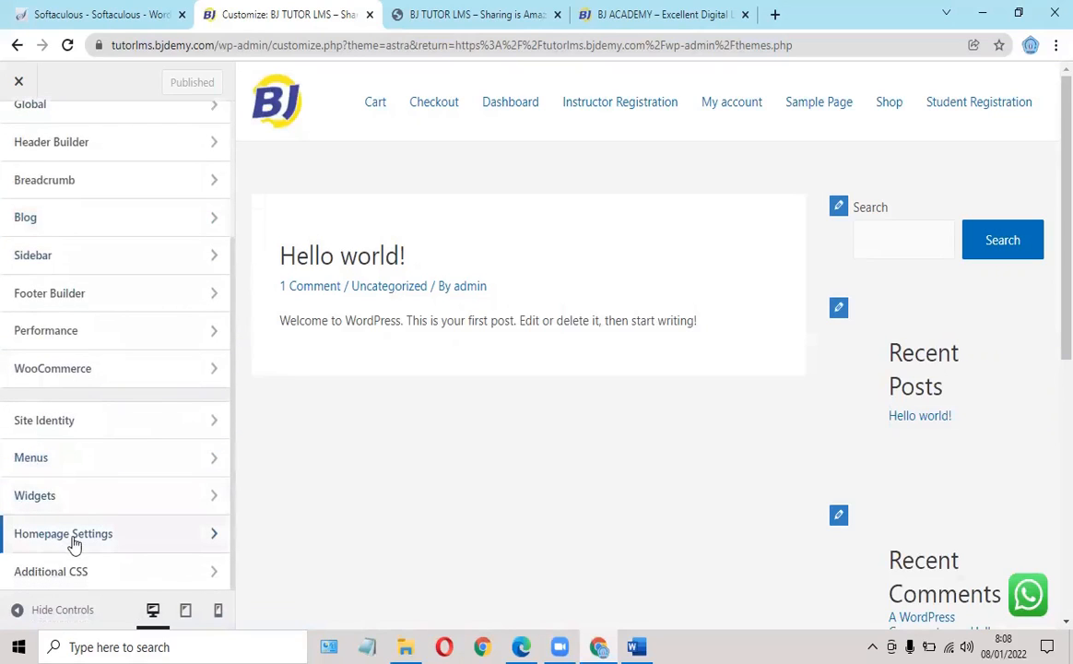
left_click(93, 538)
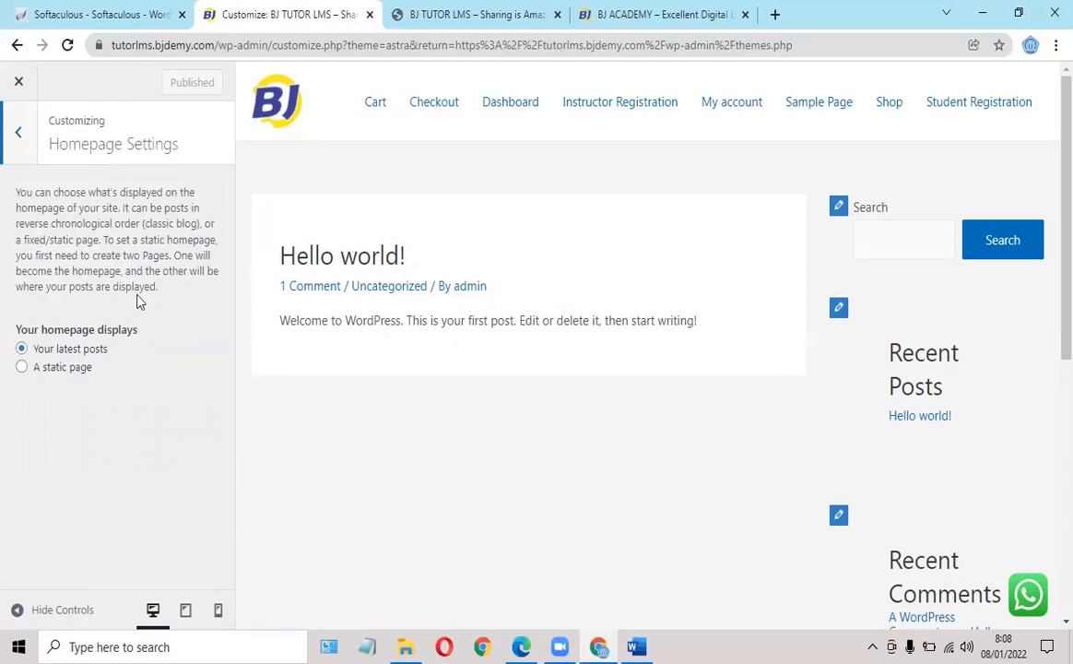
left_click(41, 368)
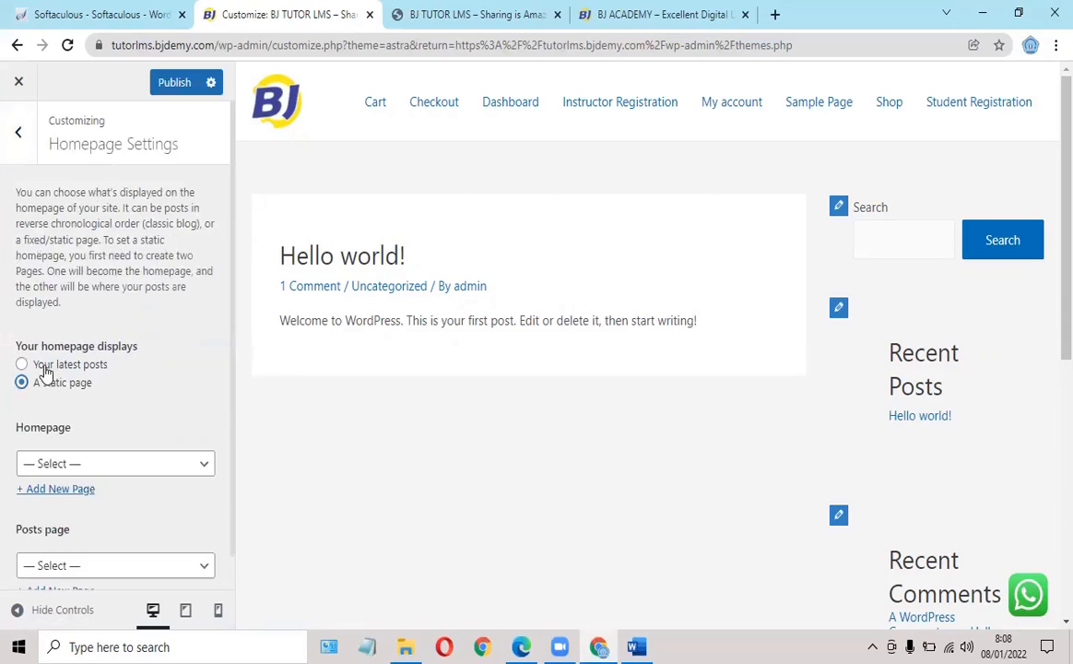
left_click(70, 468)
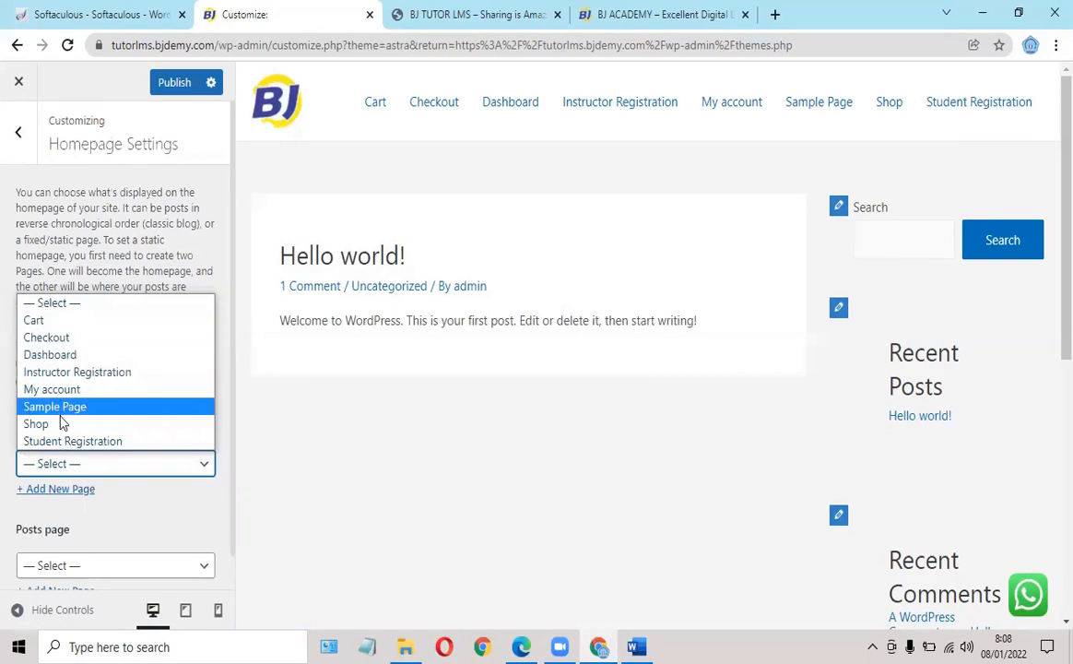
left_click(141, 516)
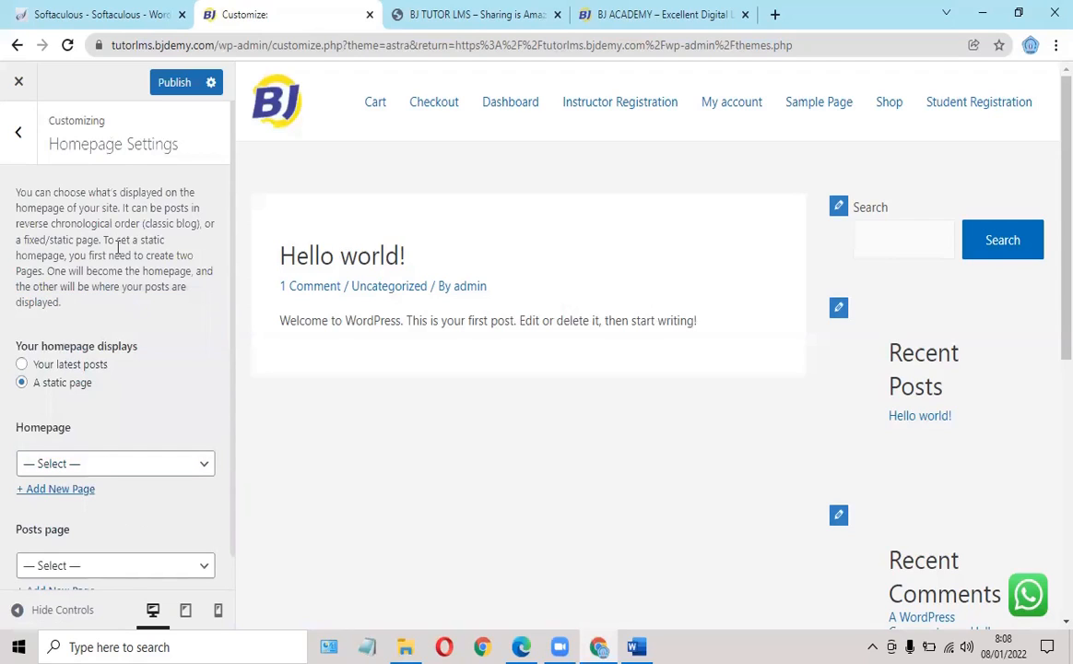
scroll(72, 396, "down", 1)
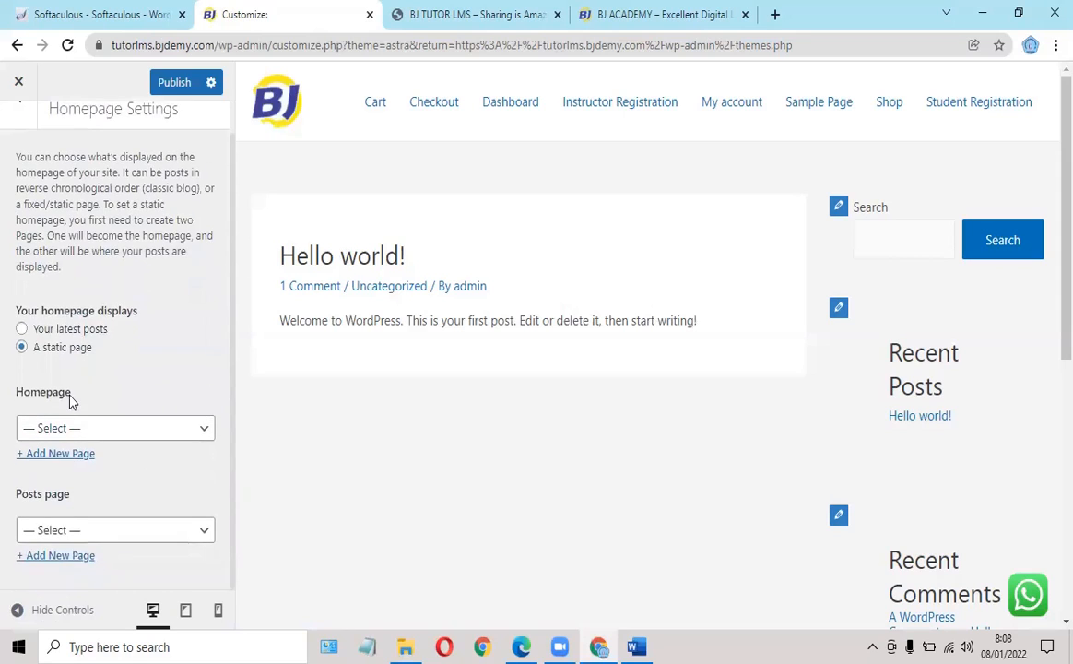
scroll(17, 143, "up", 1)
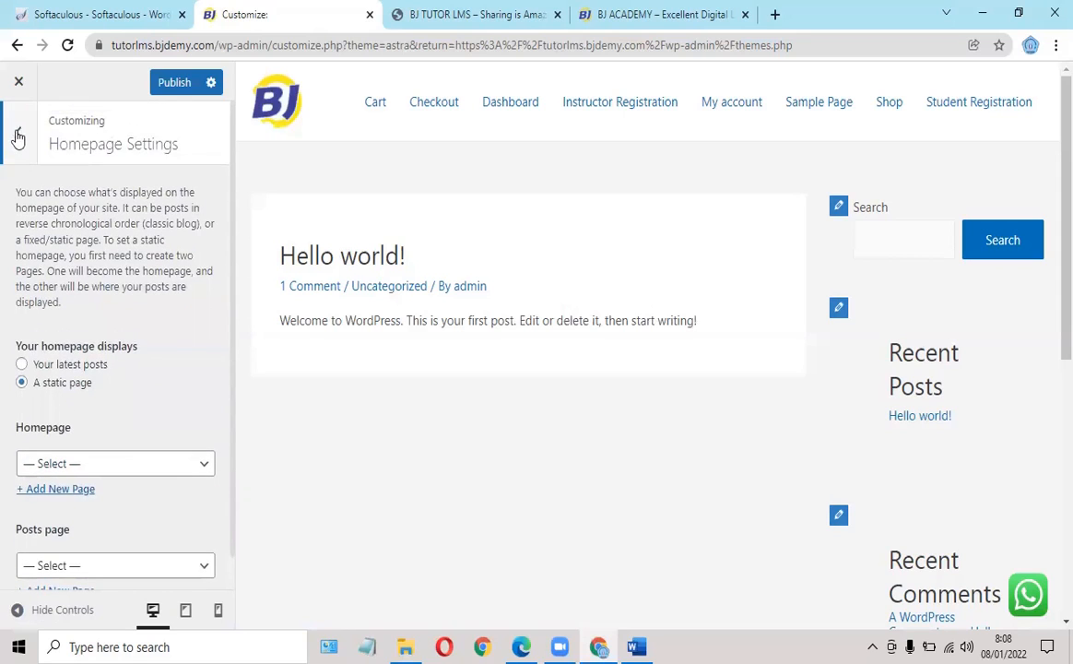
- Publish the homepage setting and close the customizer to return to theme management
left_click(18, 137)
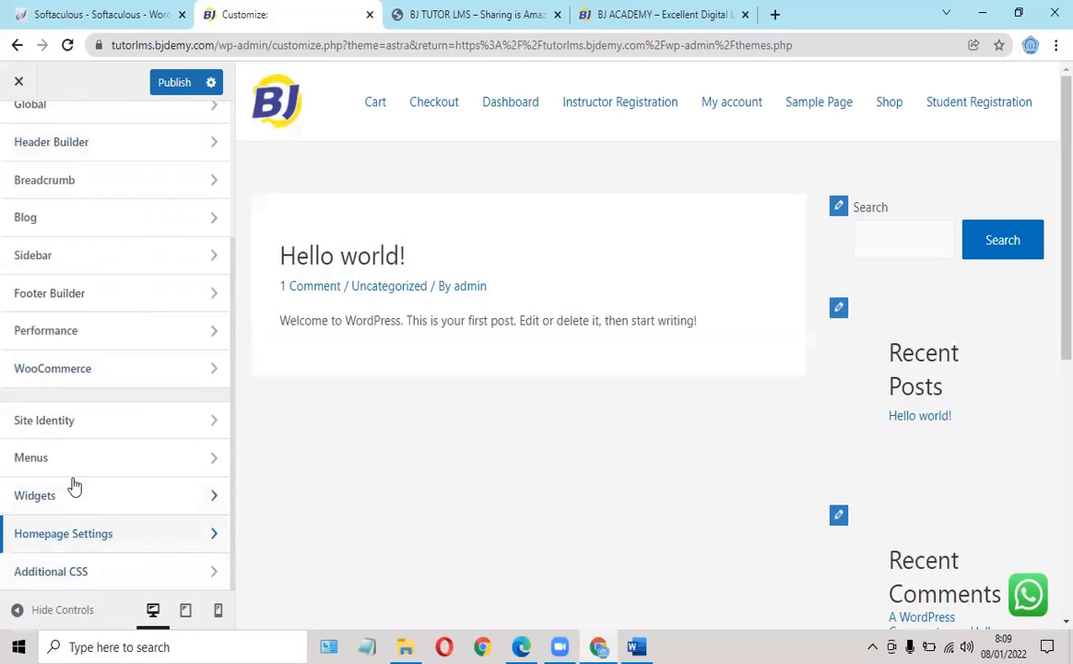
left_click(21, 84)
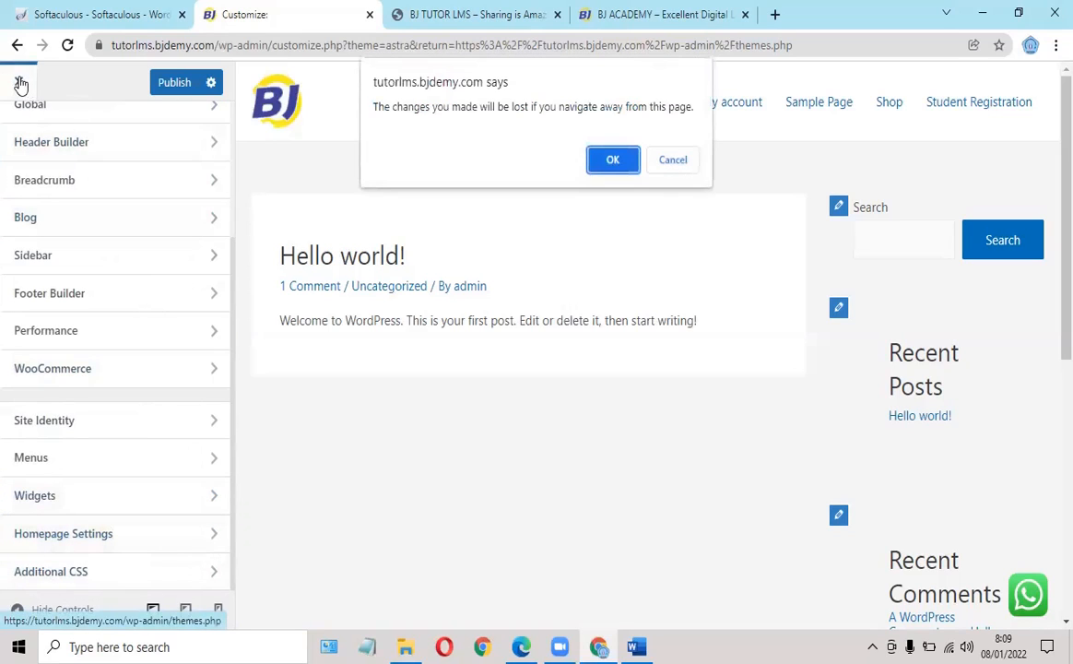
left_click(688, 161)
left_click(168, 81)
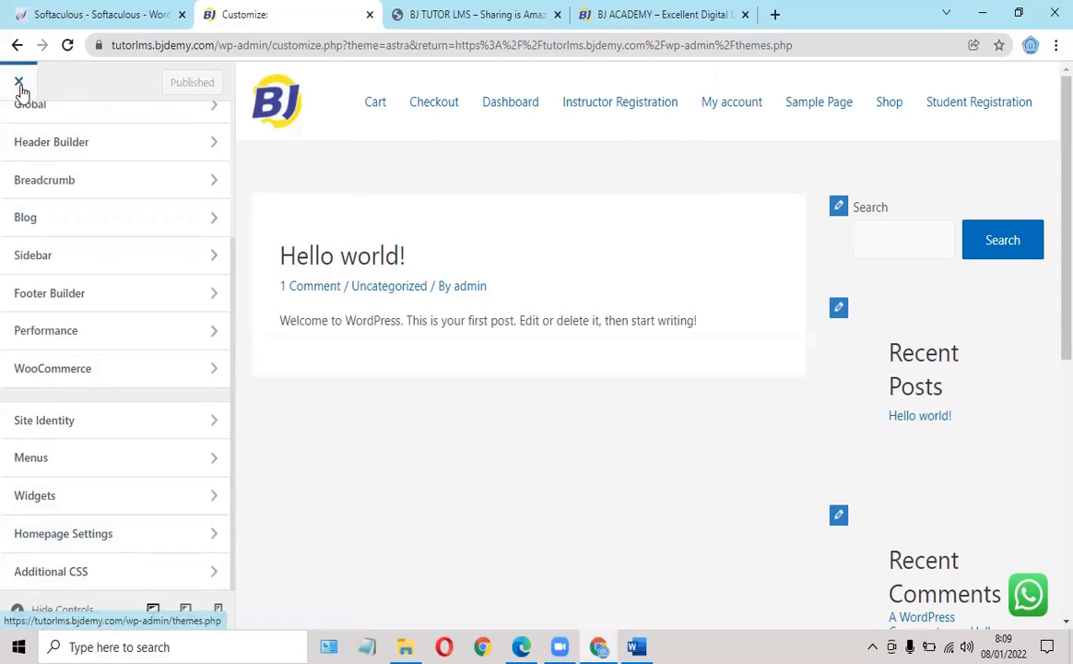
left_click(20, 85)
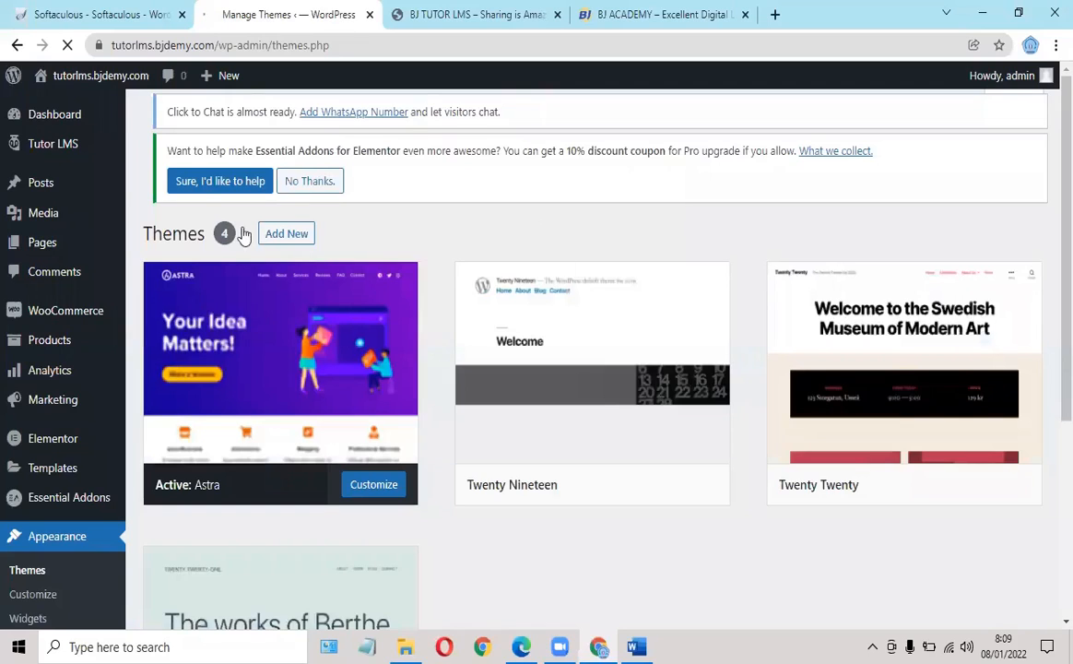
- Reload the live site to check its header logo and site icon, and return to the theme administration
left_click(477, 14)
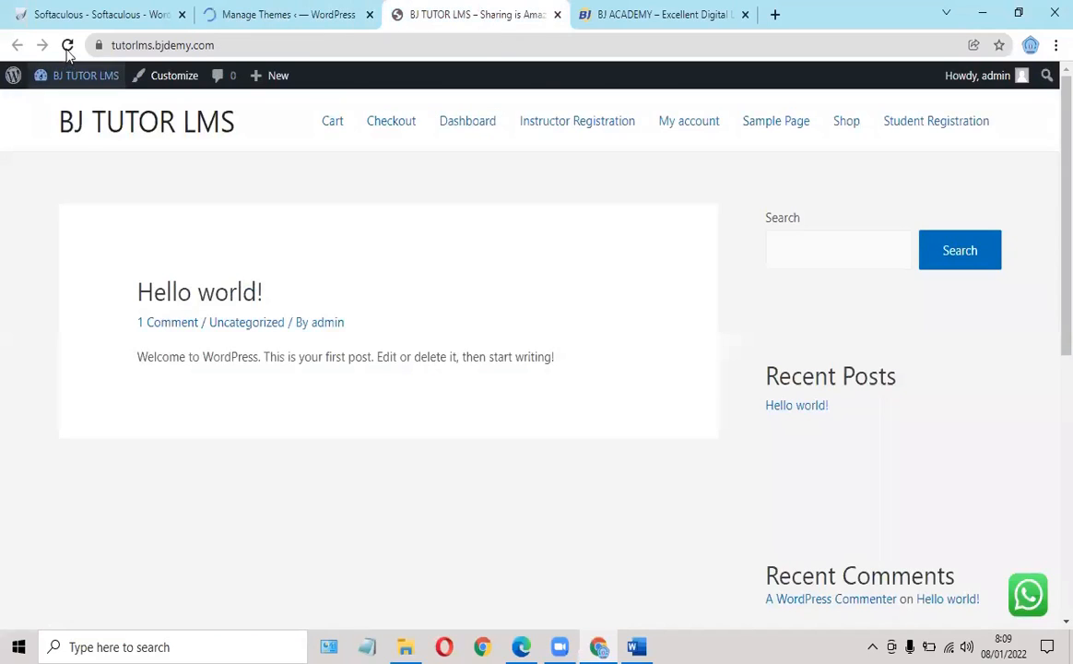
left_click(67, 46)
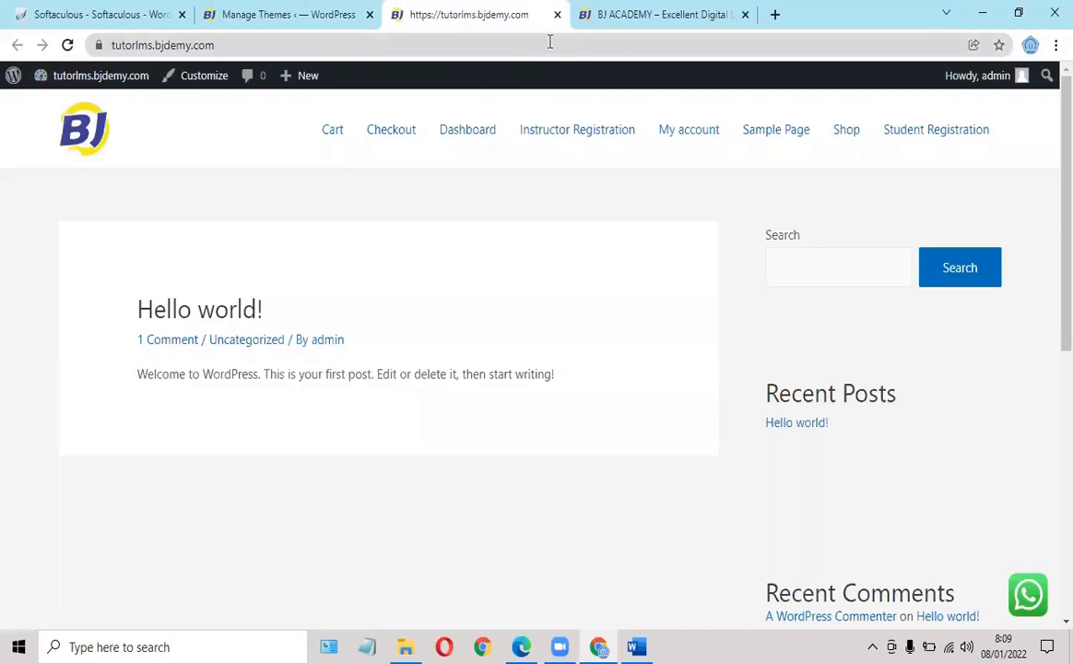
left_click(297, 19)
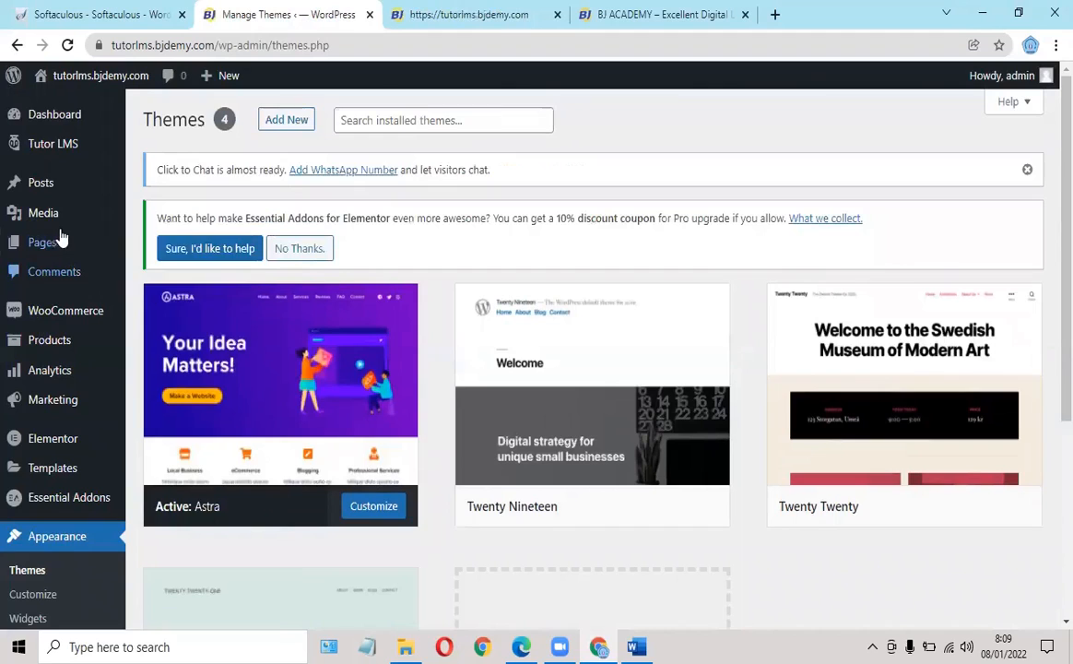
- Add a new page from the list of all pages and go through the block editor's welcome guide to its end
mouse_move(47, 249)
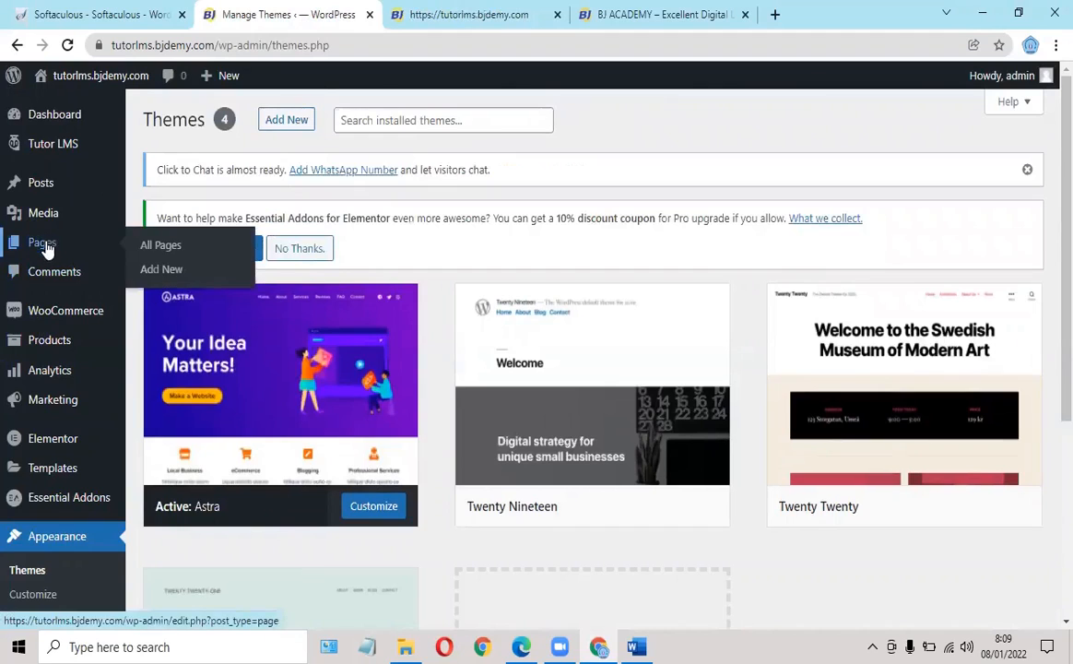
left_click(159, 249)
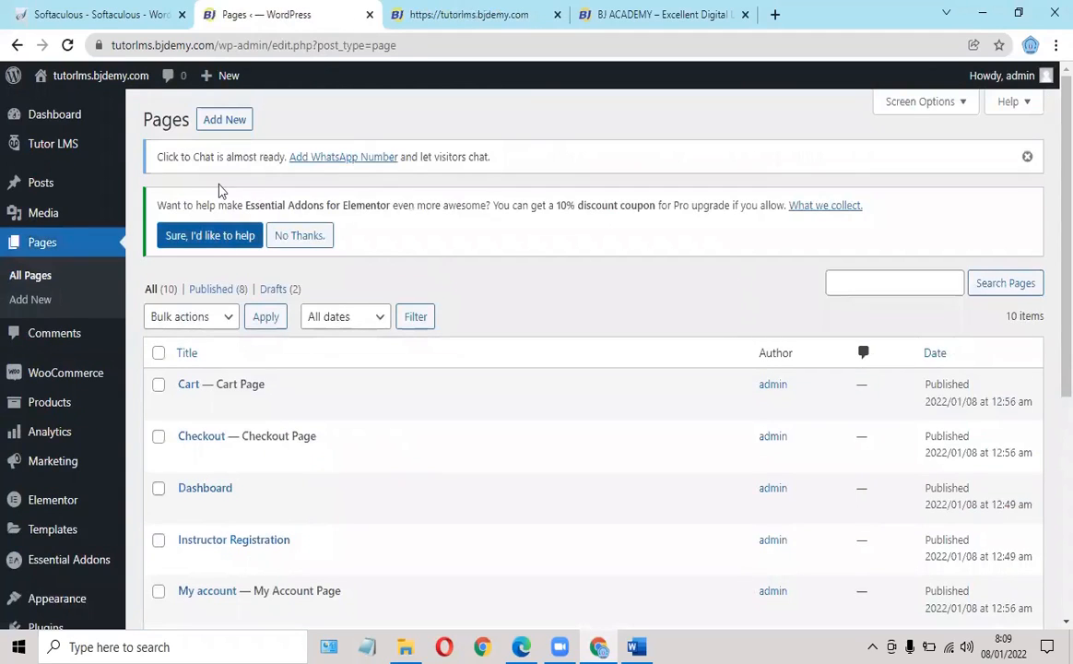
left_click(213, 126)
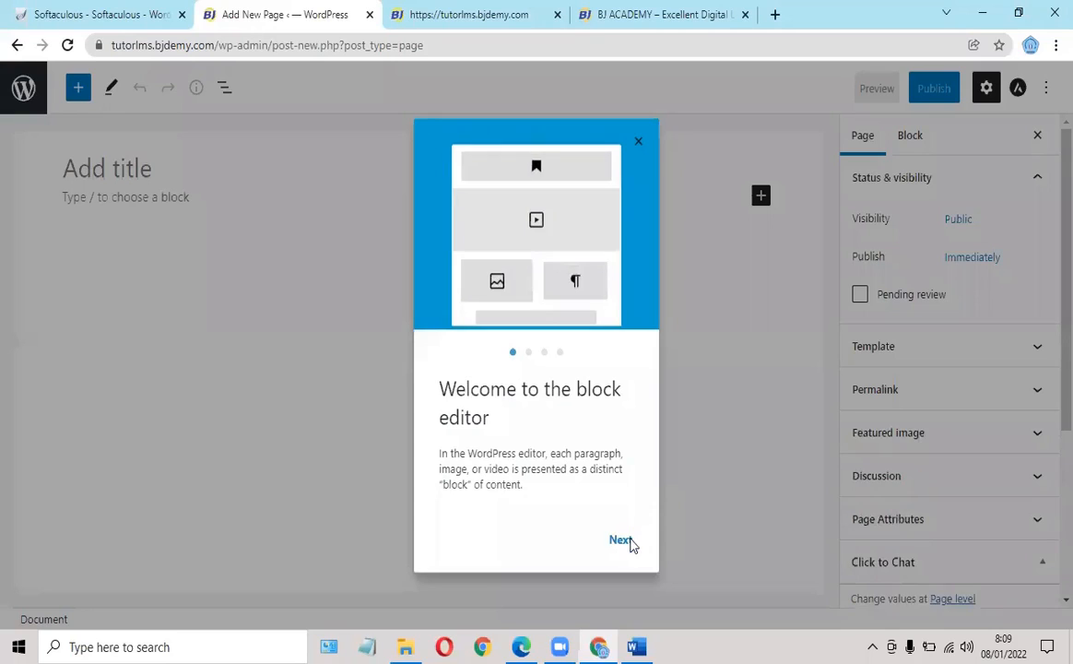
left_click(617, 540)
left_click(621, 540)
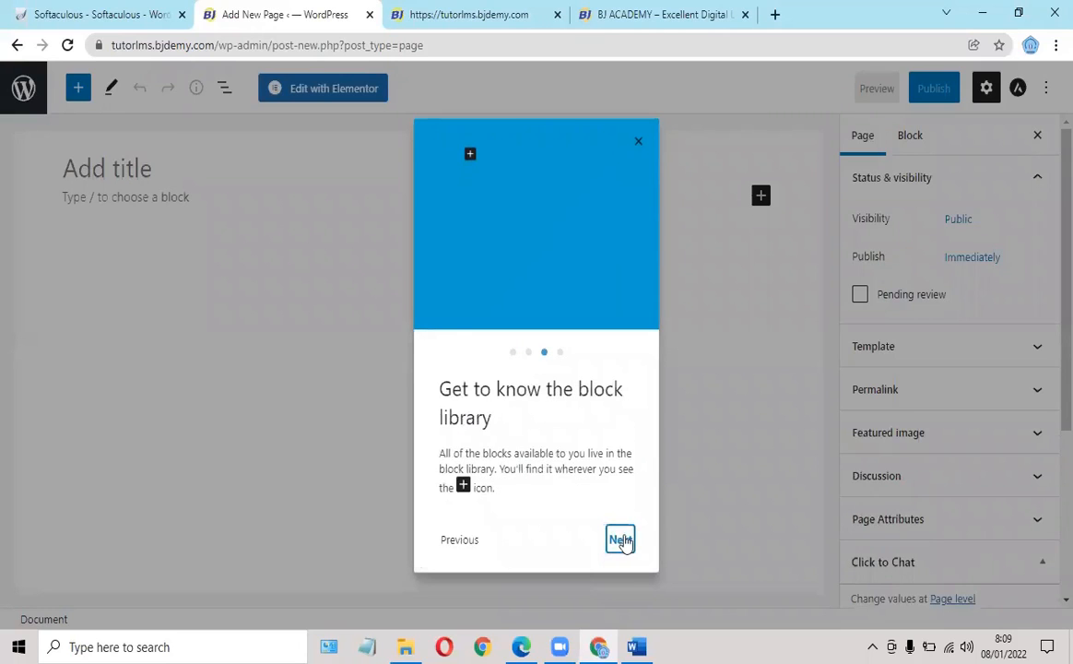
left_click(621, 541)
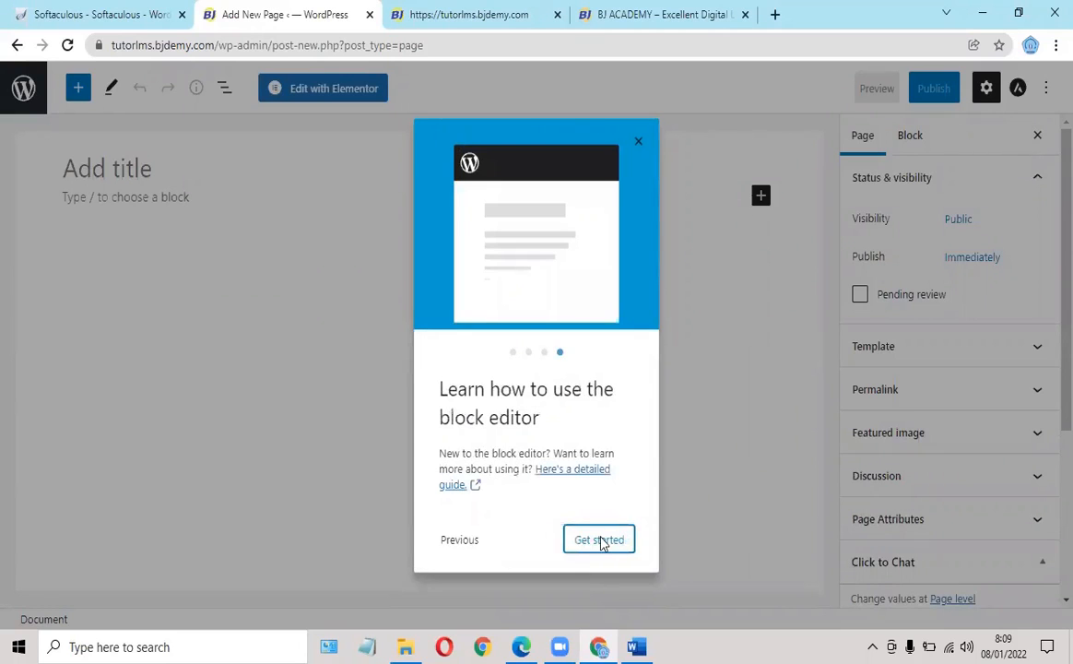
left_click(599, 539)
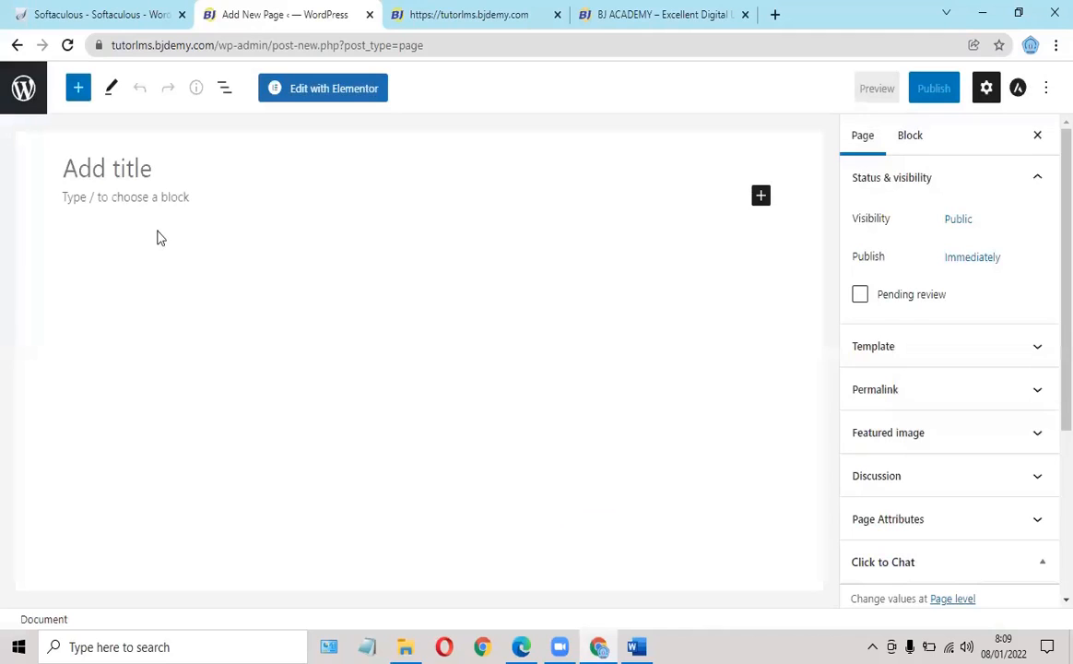
- Title the new page HOME, leaving its content block empty
left_click(159, 192)
left_click(188, 214)
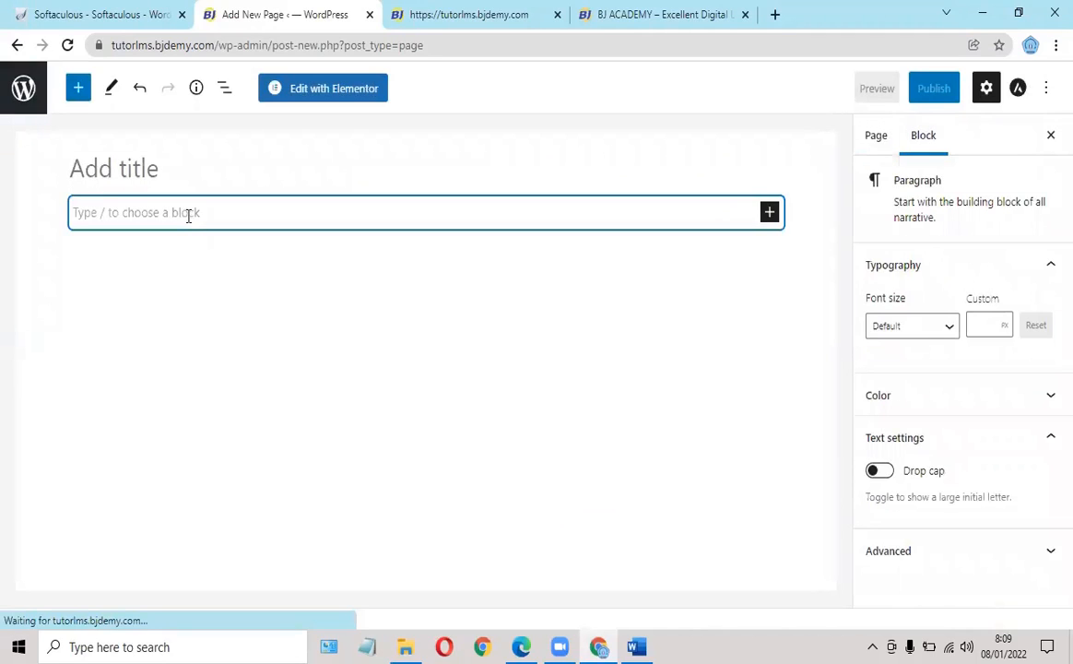
left_click(215, 172)
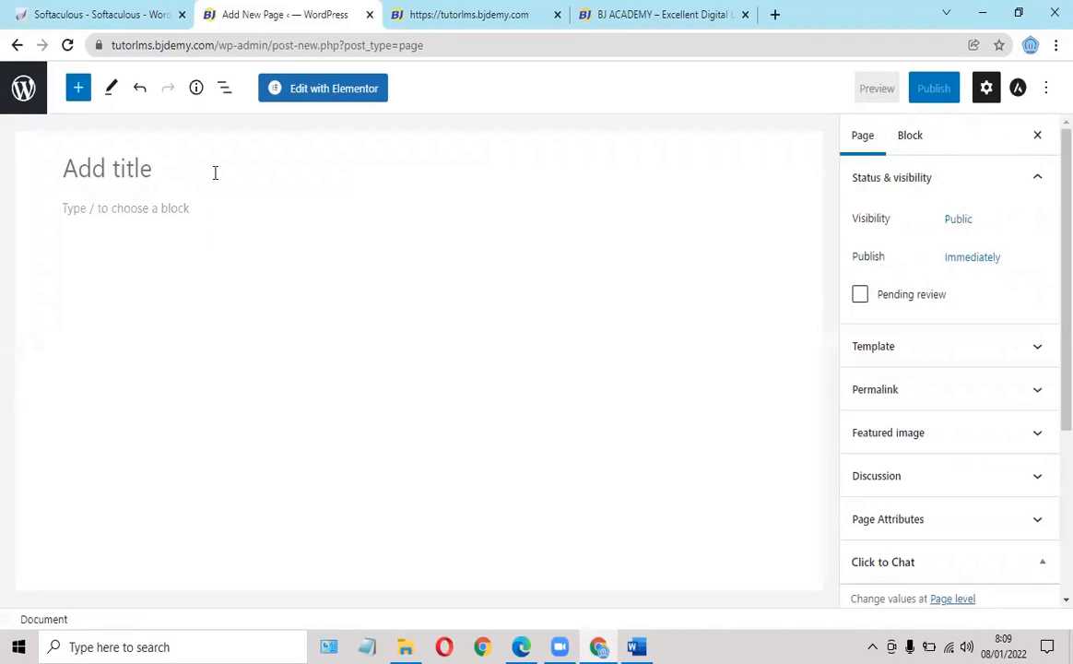
type("HOM")
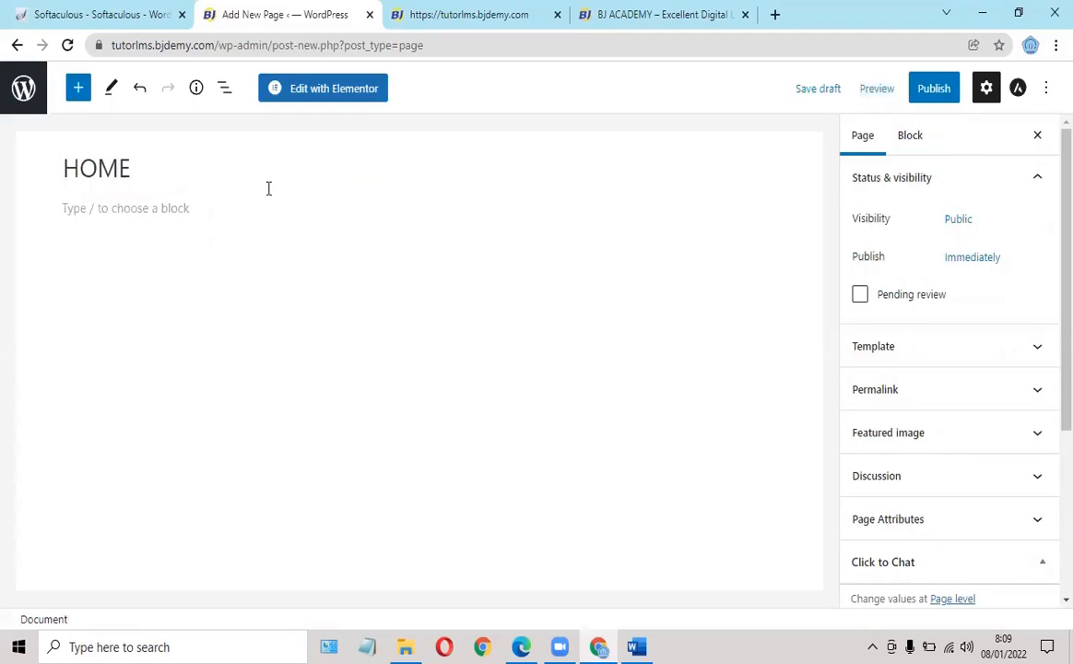
type("E")
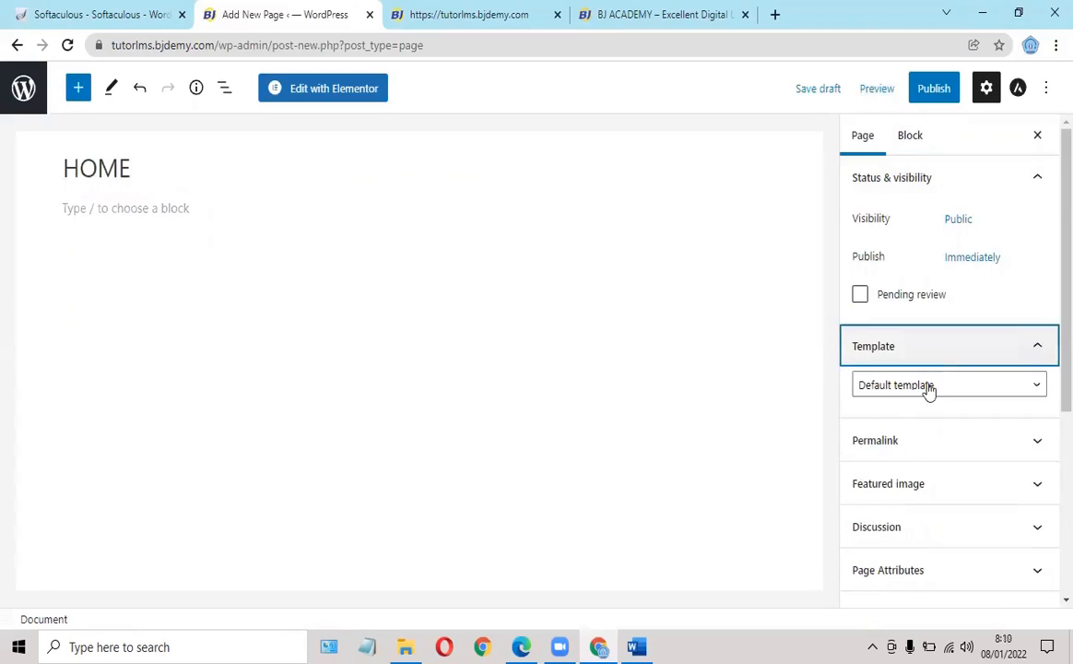
- Set the HOME page's template to FW Fullwidth
left_click(925, 388)
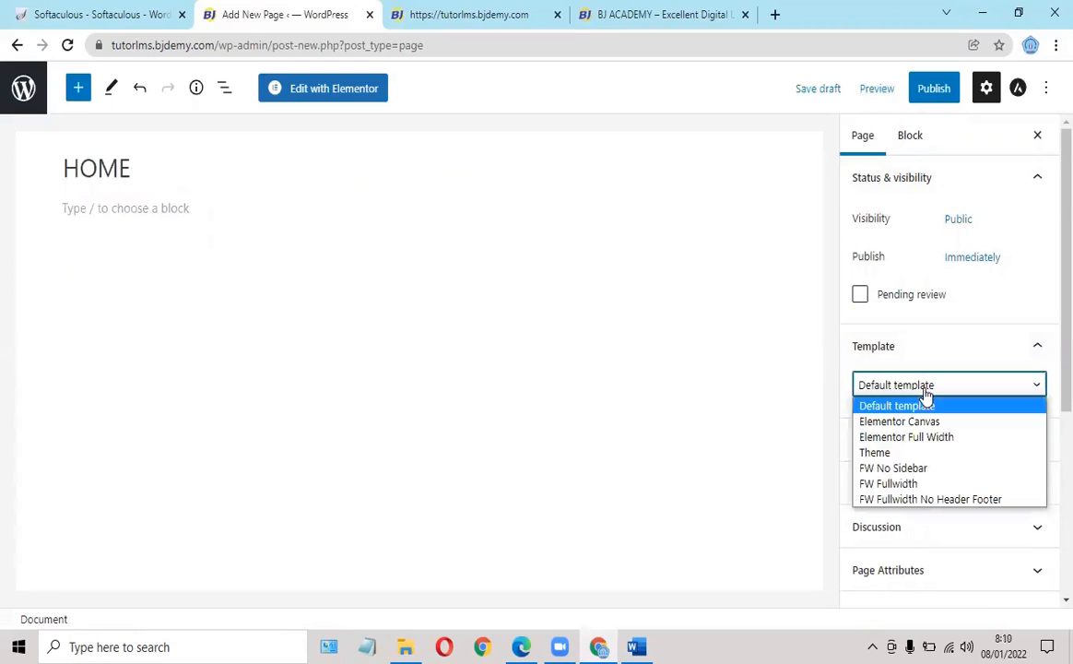
left_click(944, 439)
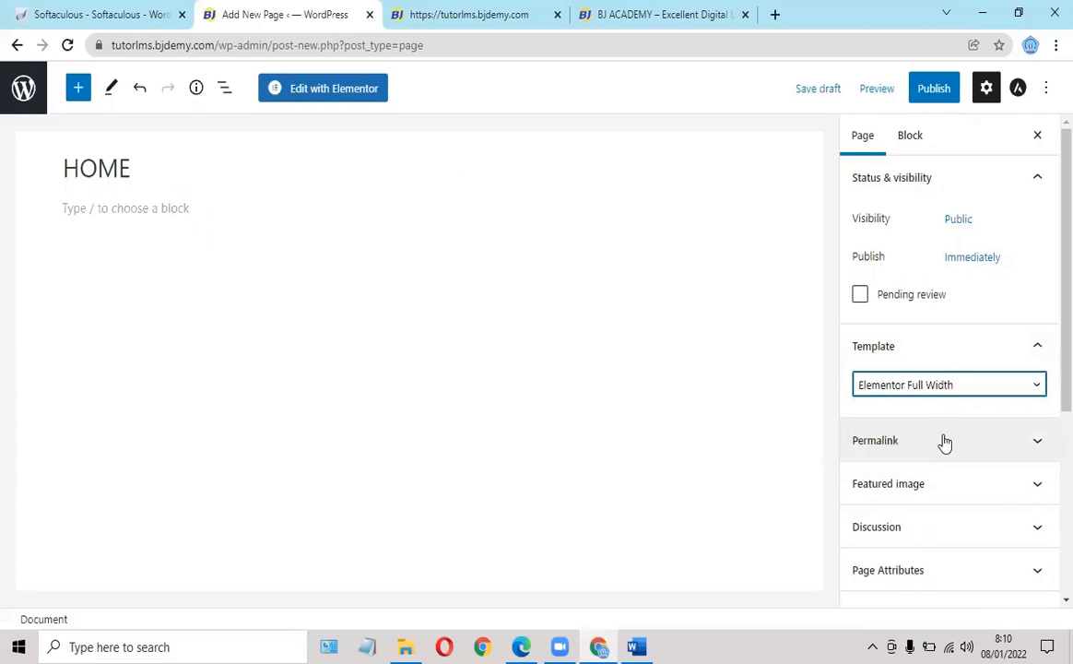
left_click(939, 393)
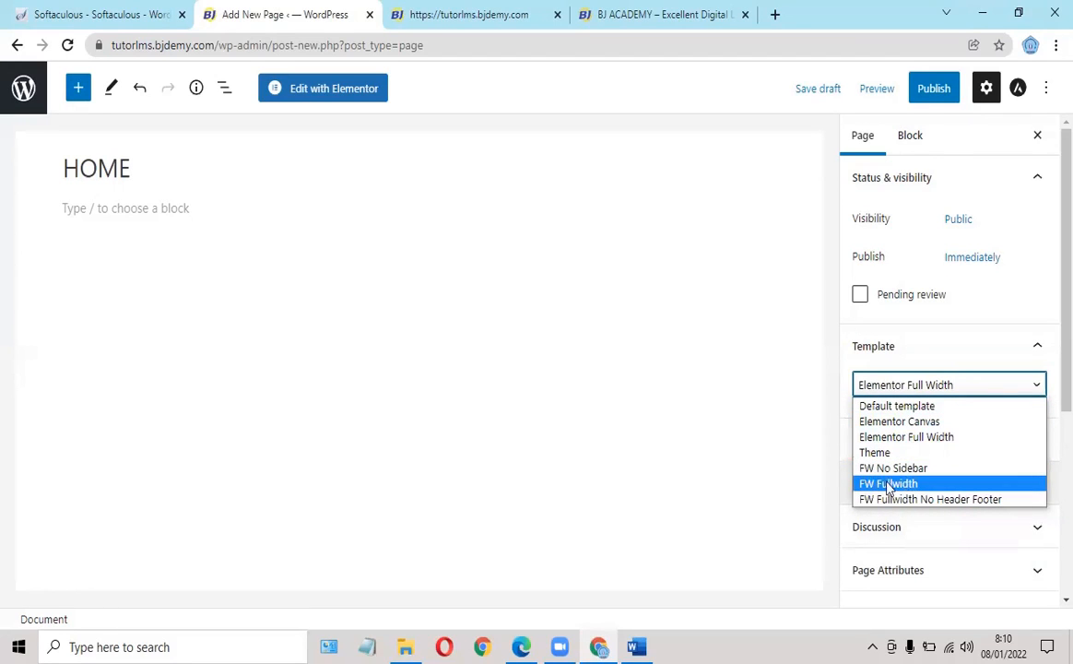
left_click(887, 484)
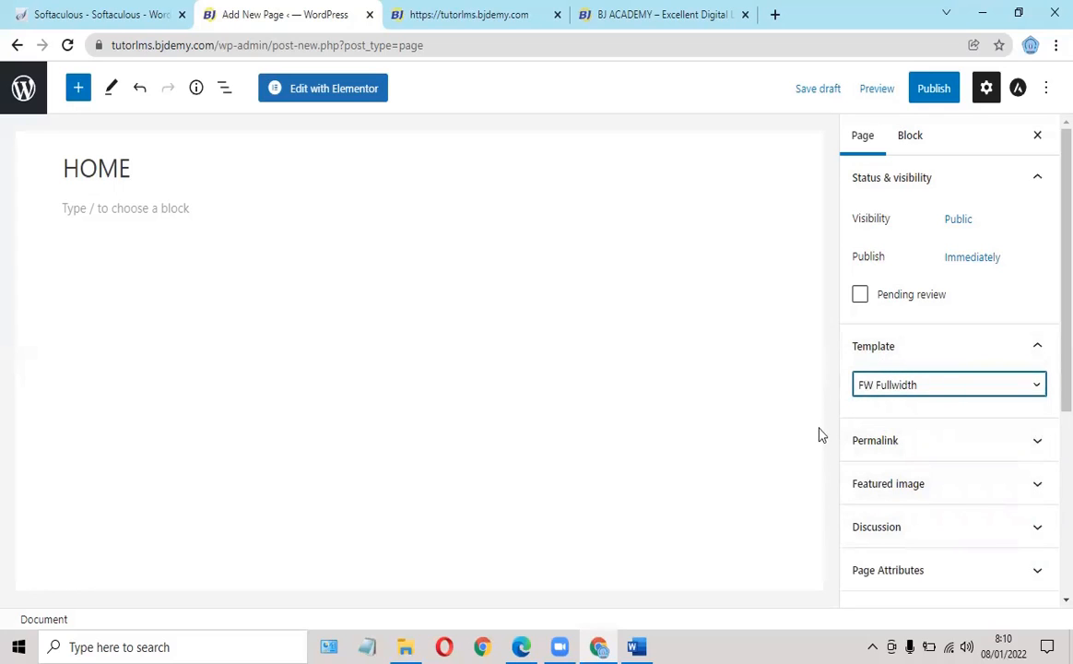
- Review the HOME page's remaining settings, including the Click to Chat options, and check the tutorial outline in the Word document
scroll(918, 489, "down", 3)
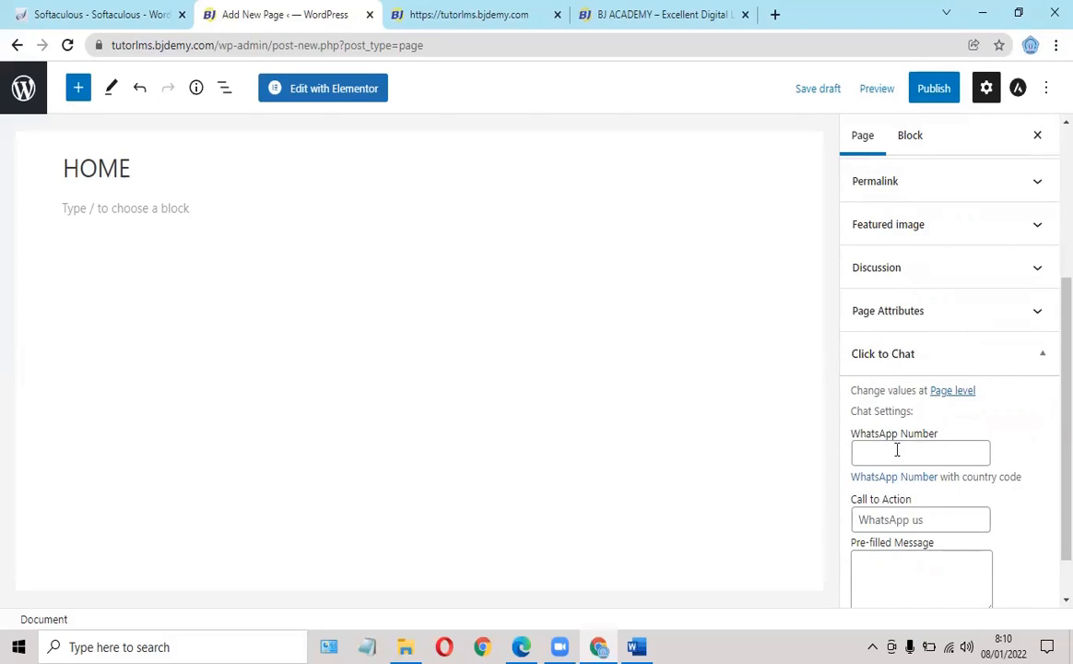
scroll(893, 399, "down", 1)
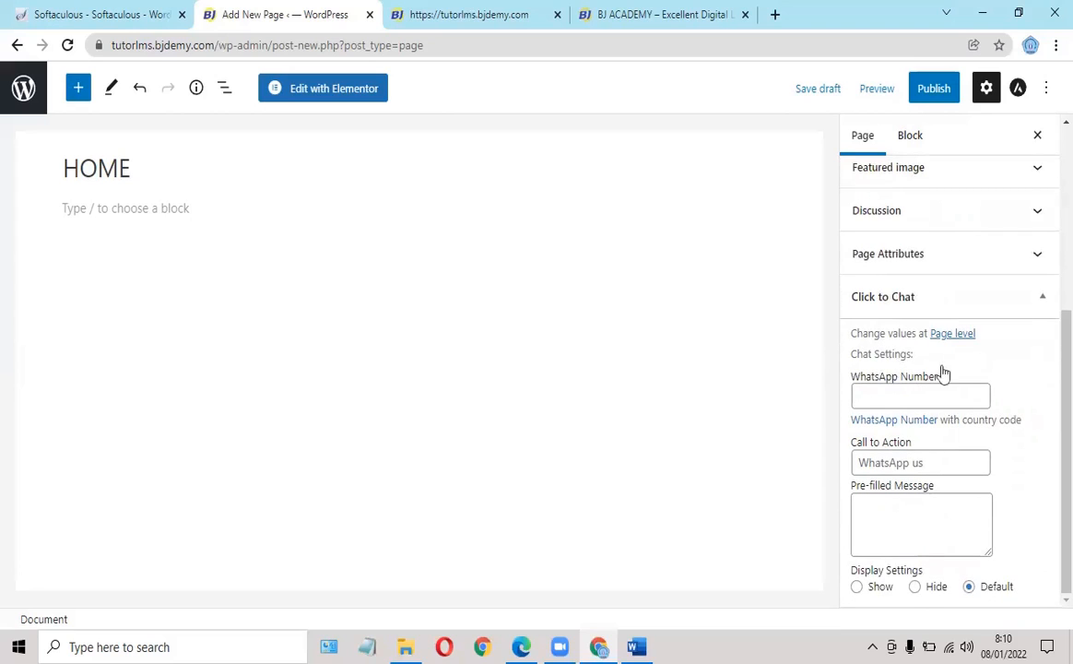
scroll(848, 336, "up", 1)
scroll(857, 314, "up", 2)
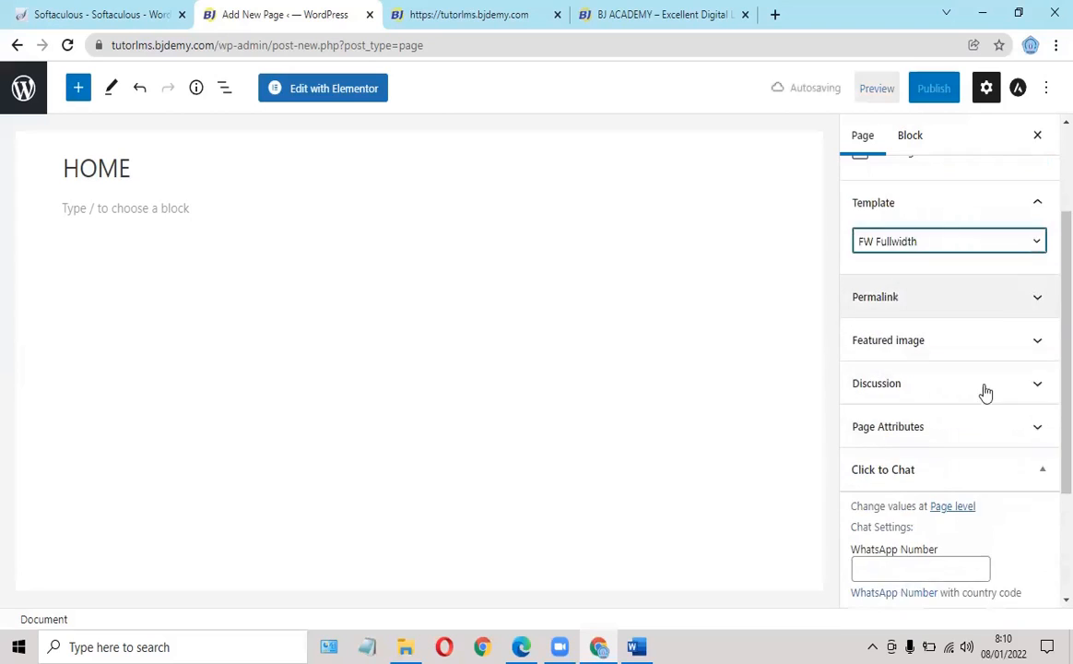
scroll(949, 355, "up", 2)
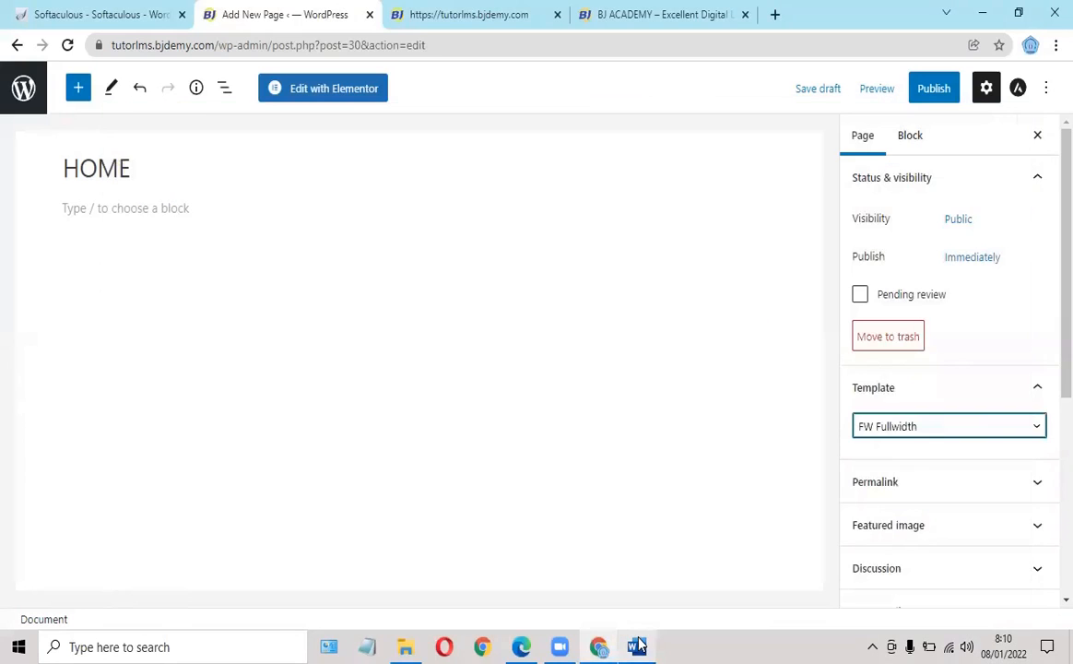
left_click(637, 646)
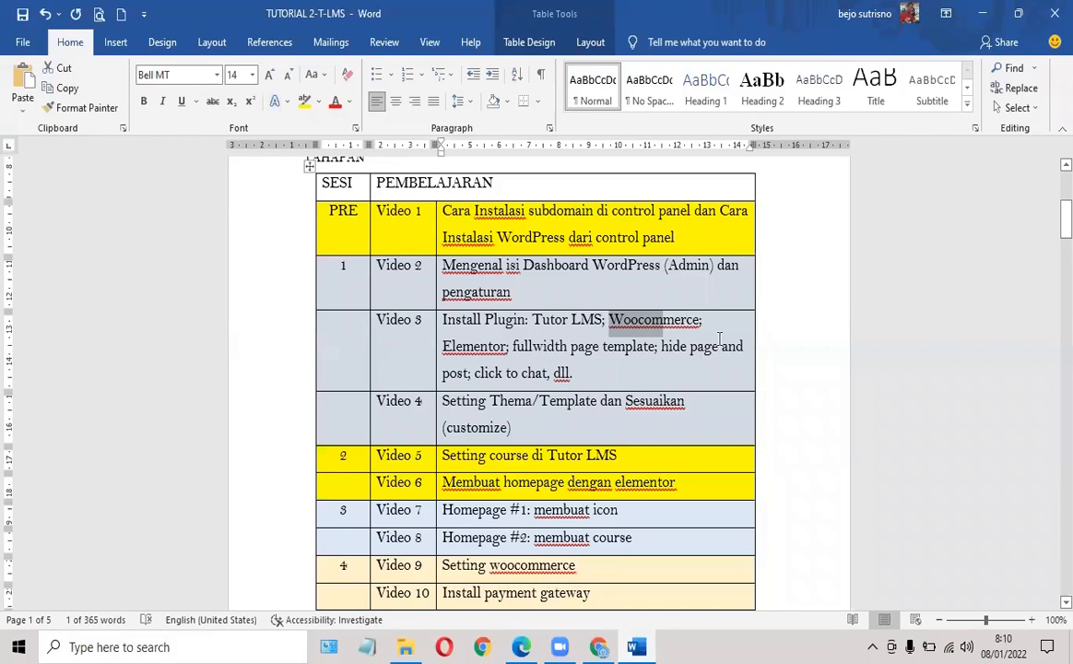
left_click(982, 14)
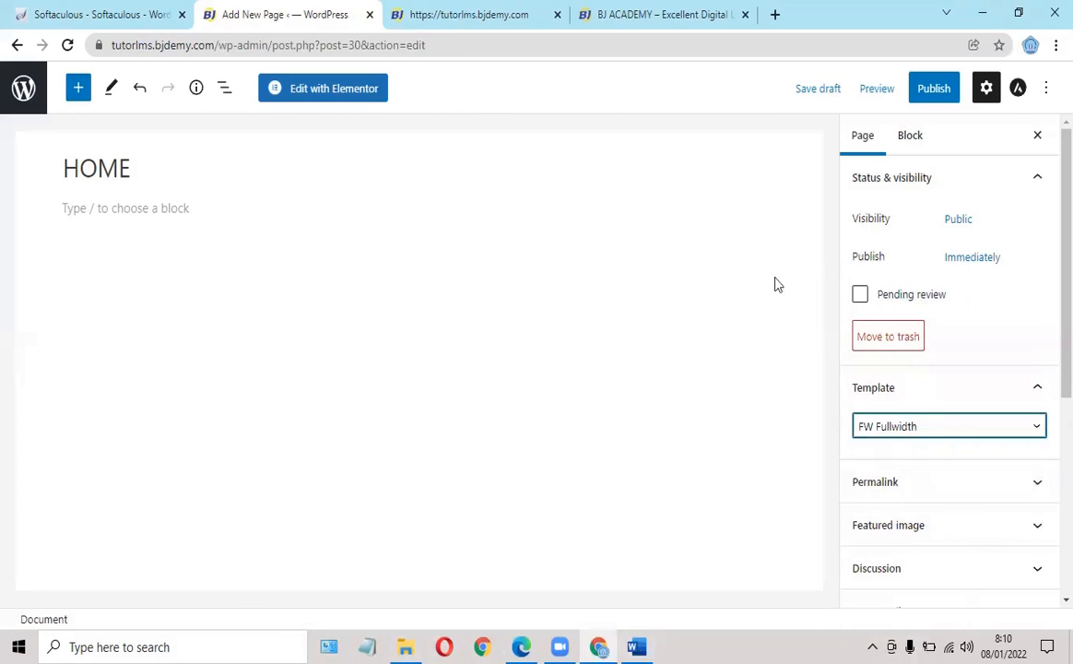
- Publish the HOME page with public visibility, confirming the pre-publish check
scroll(876, 498, "down", 1)
scroll(883, 478, "up", 1)
left_click(940, 90)
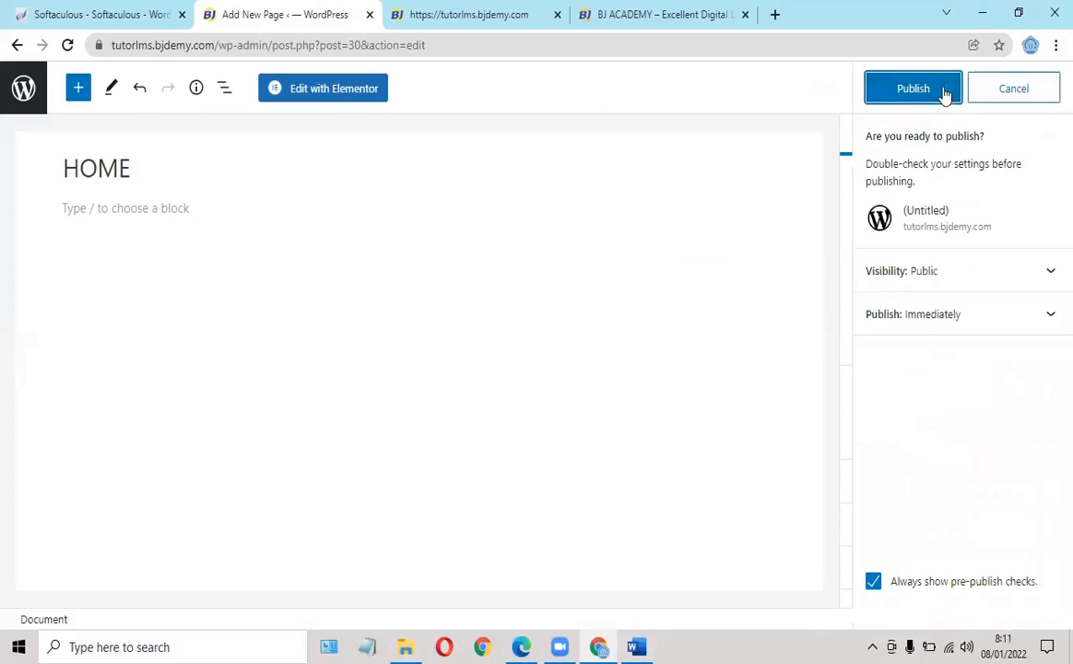
left_click(915, 92)
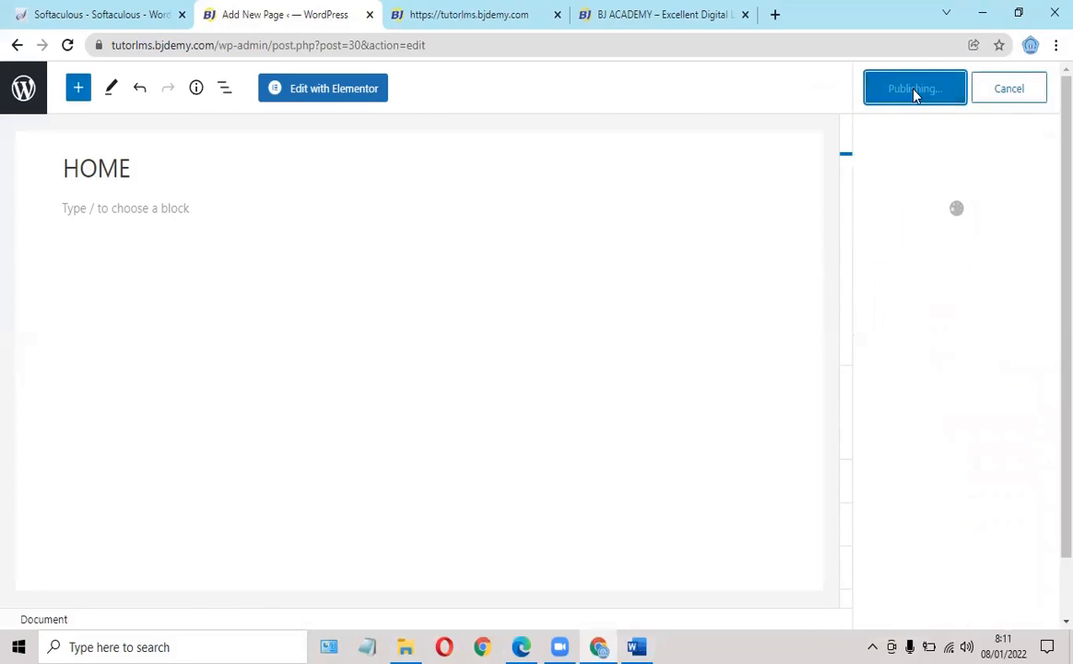
- Reload the live site to check its header menu for the HOME page, and return to the page editor
left_click(473, 17)
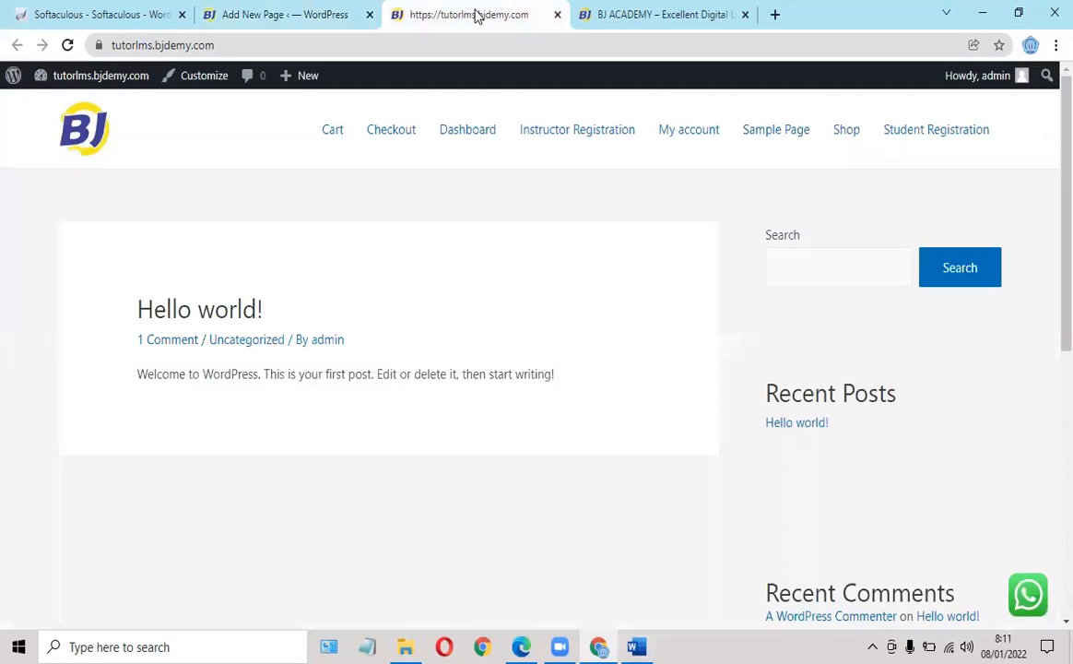
left_click(67, 44)
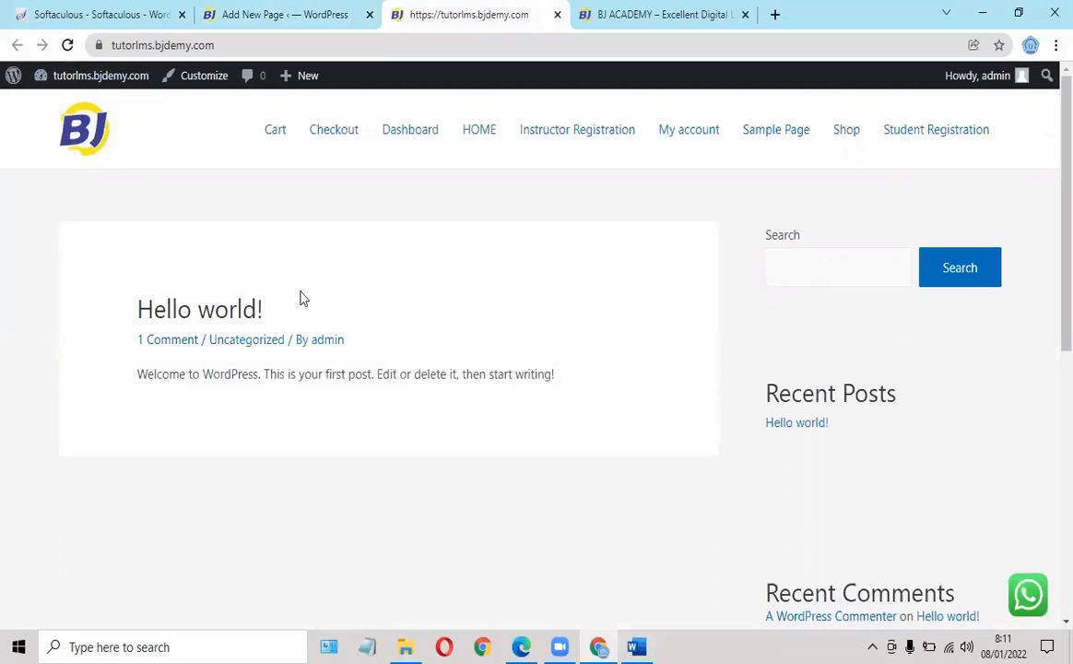
left_click(67, 45)
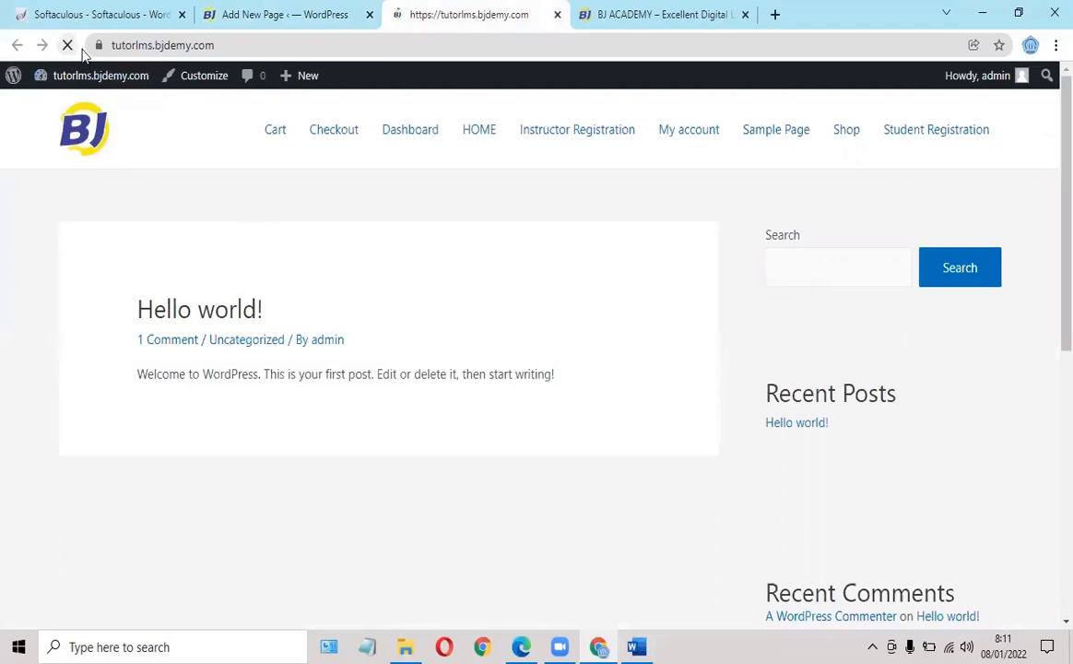
key("ctrl+shift+Tab")
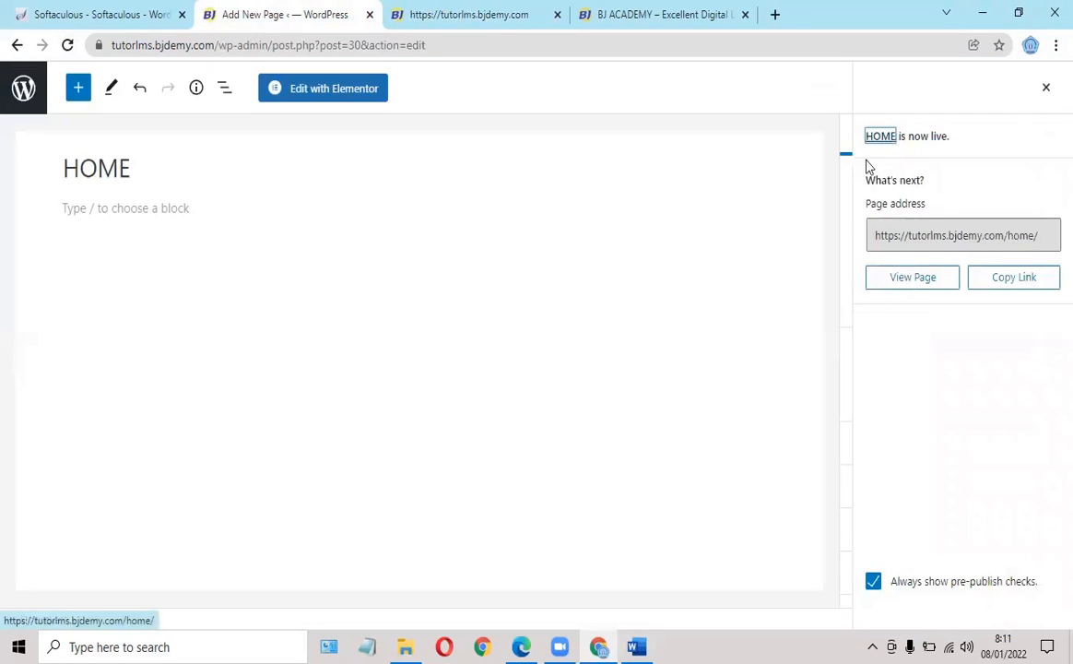
- Close the publish confirmation and review the templates offered for the HOME page
left_click(1047, 89)
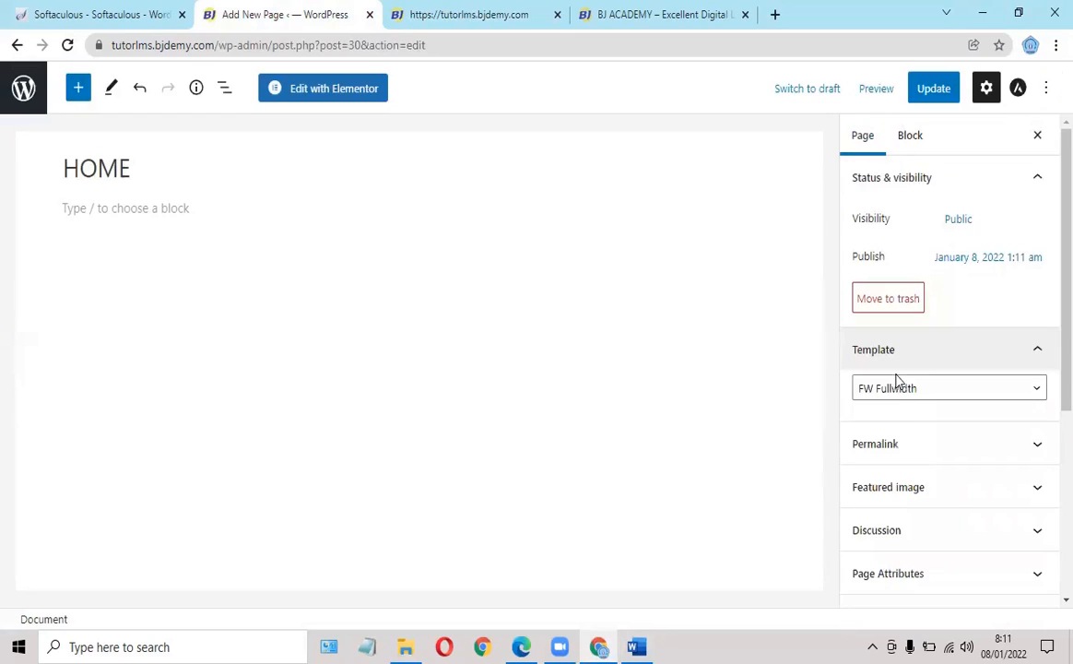
left_click(891, 396)
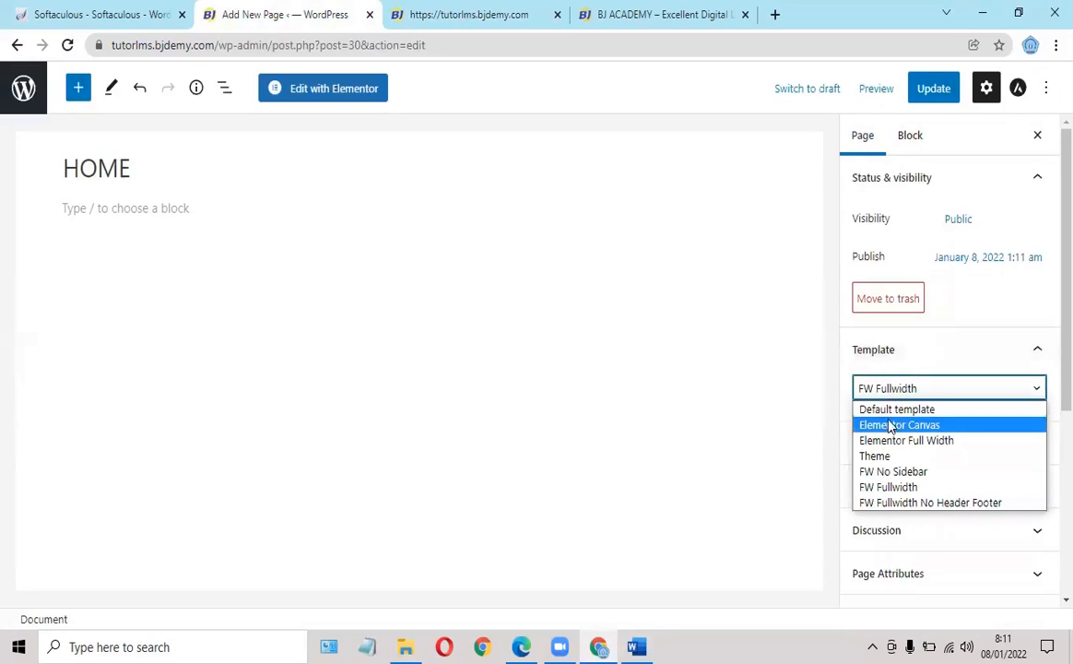
left_click(883, 443)
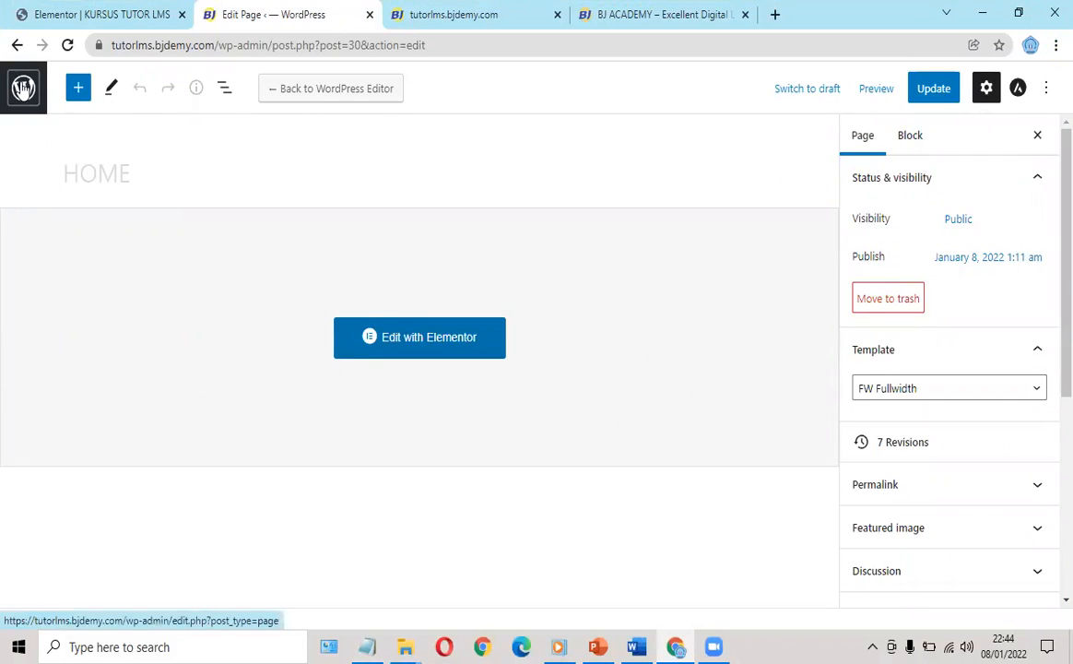
- Leave the HOME page editor and open the theme customizer from the WordPress dashboard
left_click(23, 89)
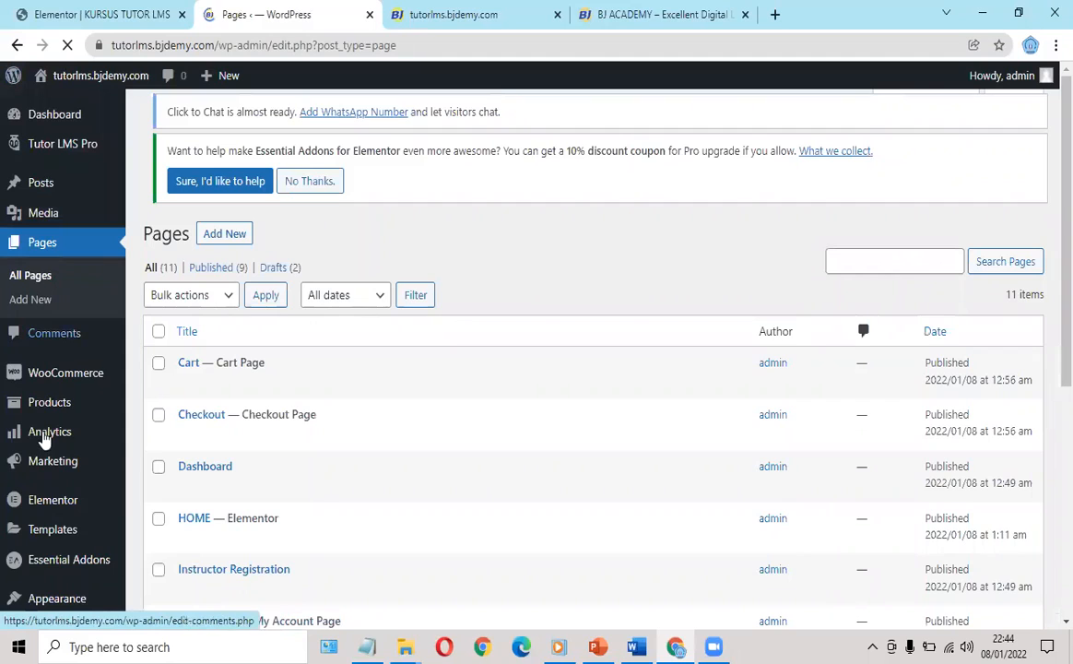
scroll(87, 481, "down", 4)
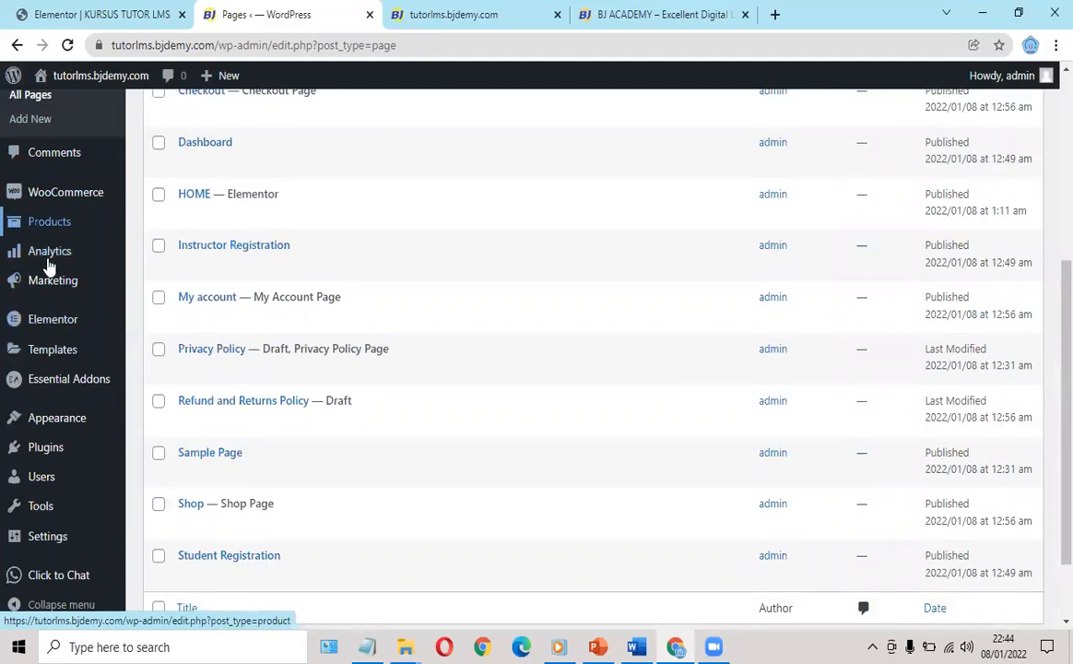
mouse_move(72, 426)
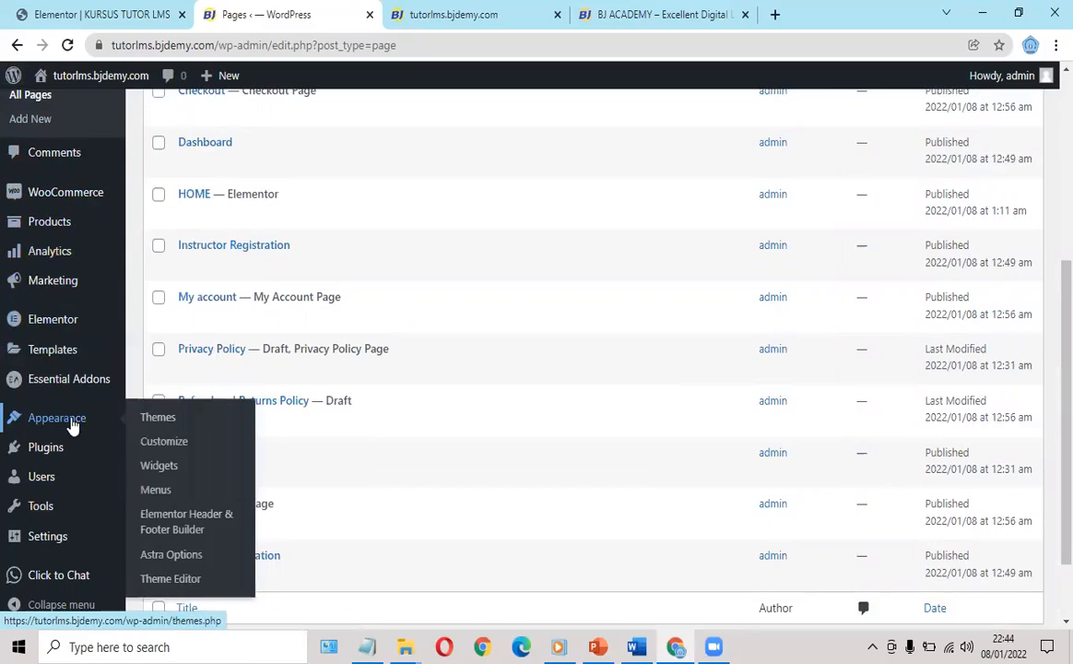
left_click(163, 446)
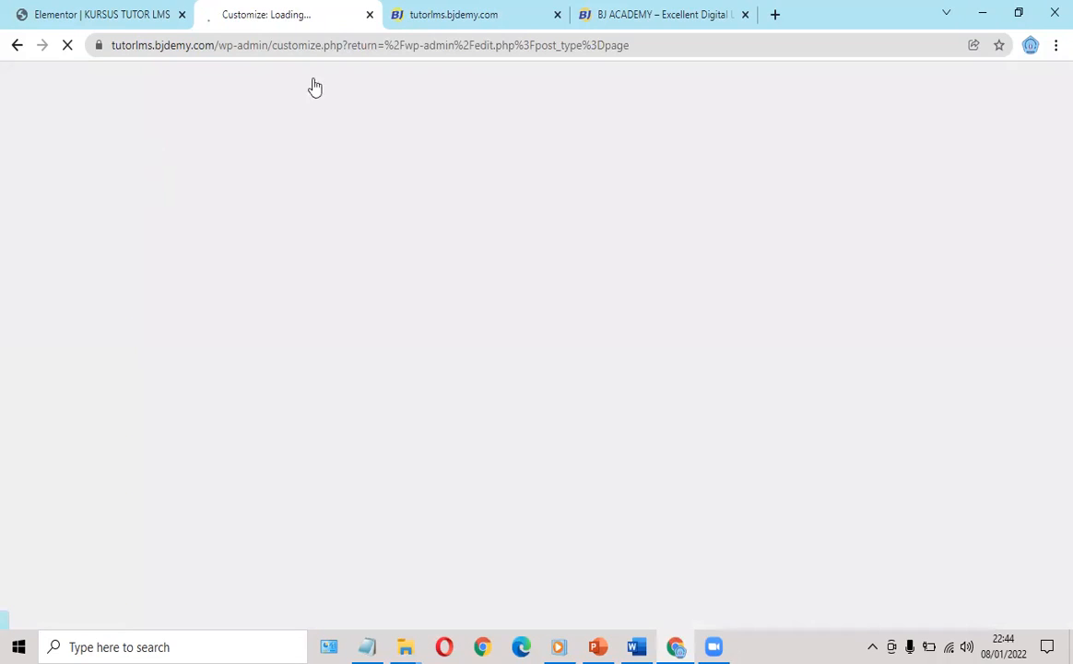
- Examine the live Tutor LMS site and the BJ ACADEMY homepage's header and course sections, and return to the customizer
left_click(442, 15)
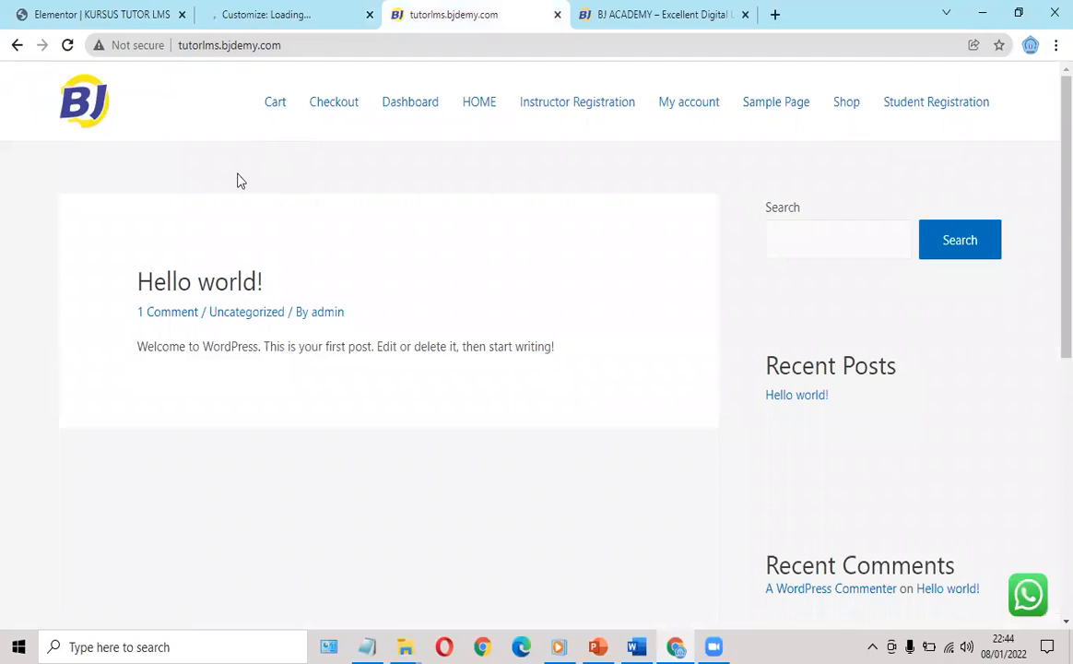
left_click(288, 18)
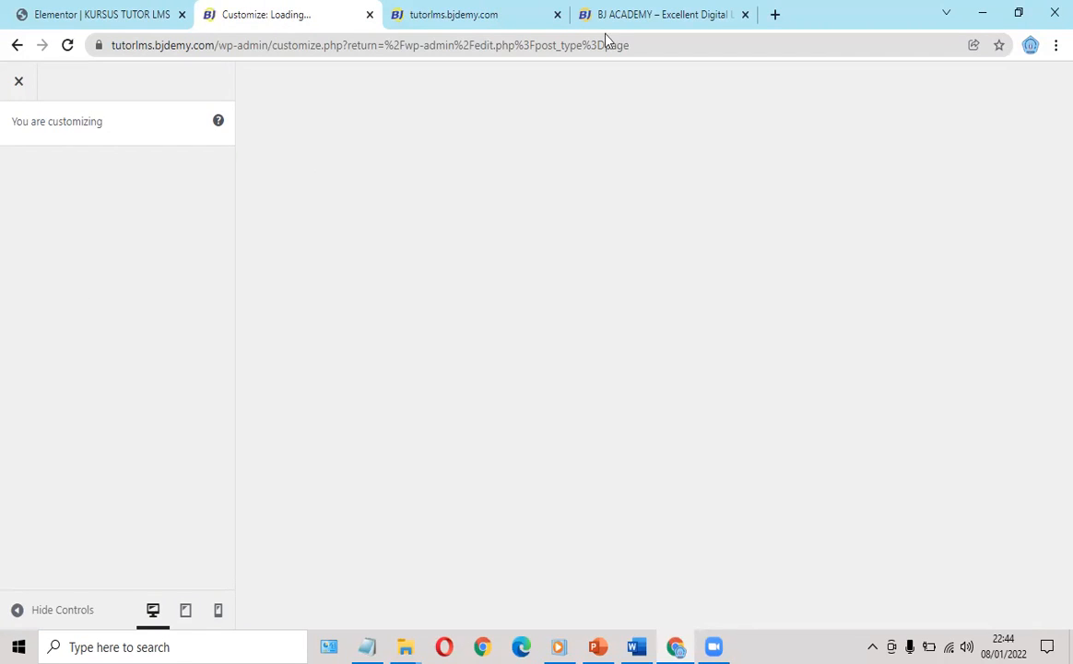
left_click(635, 22)
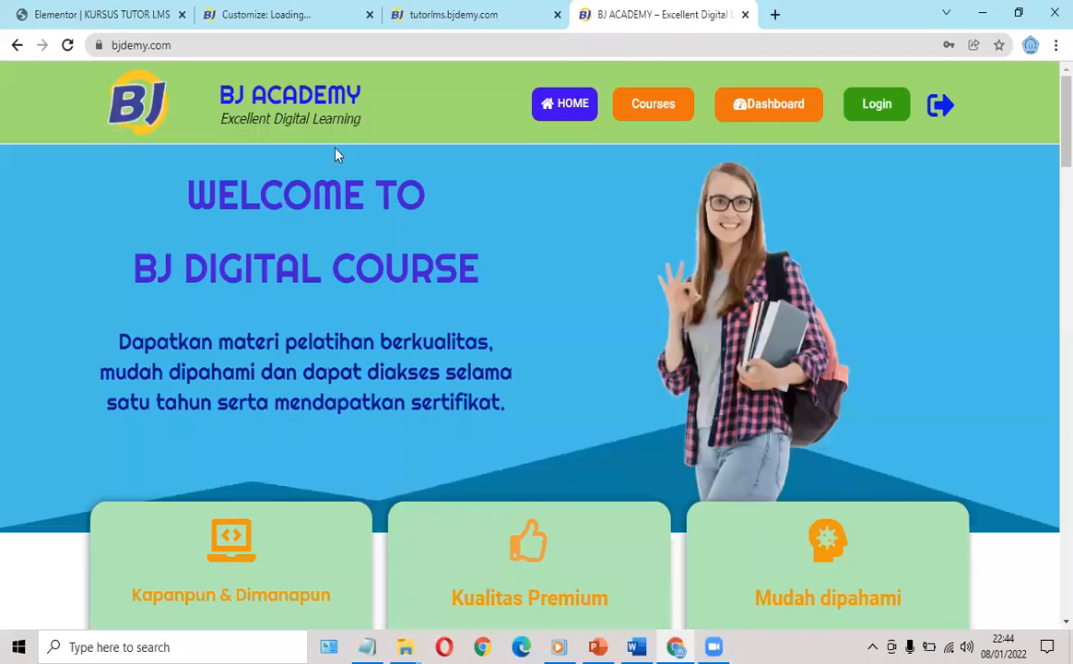
scroll(415, 198, "down", 7)
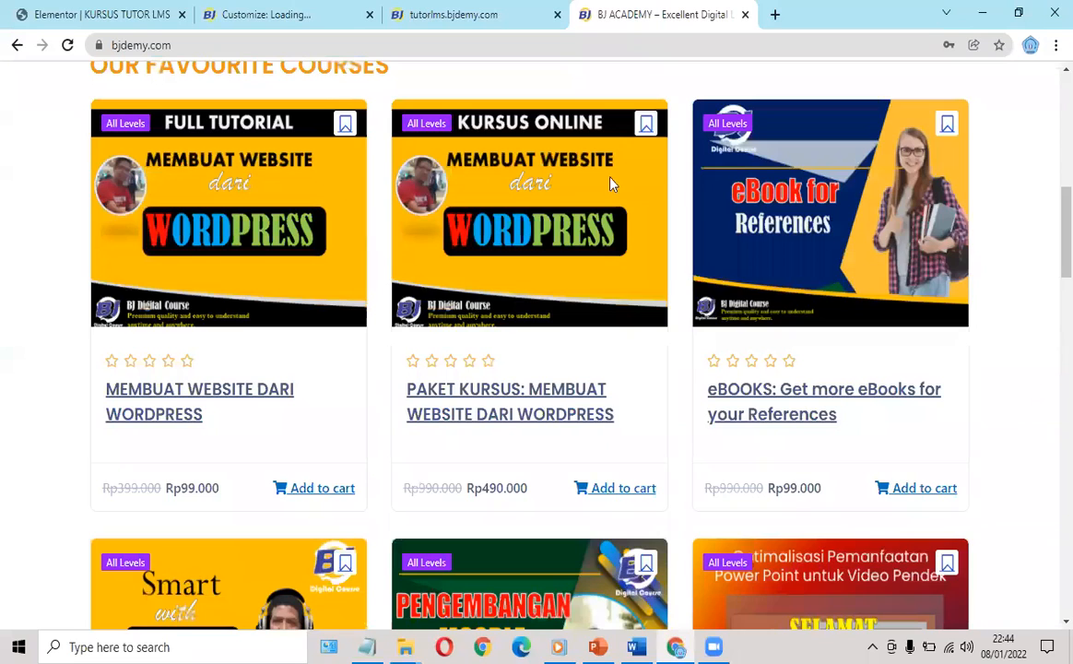
scroll(604, 187, "down", 4)
scroll(530, 172, "up", 11)
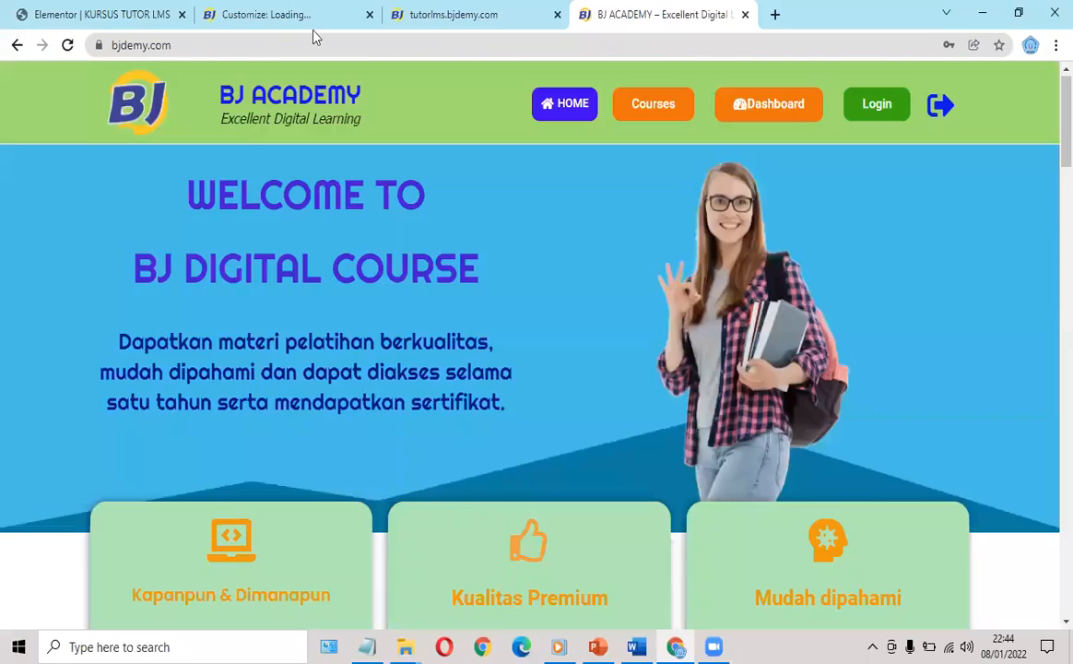
left_click(276, 29)
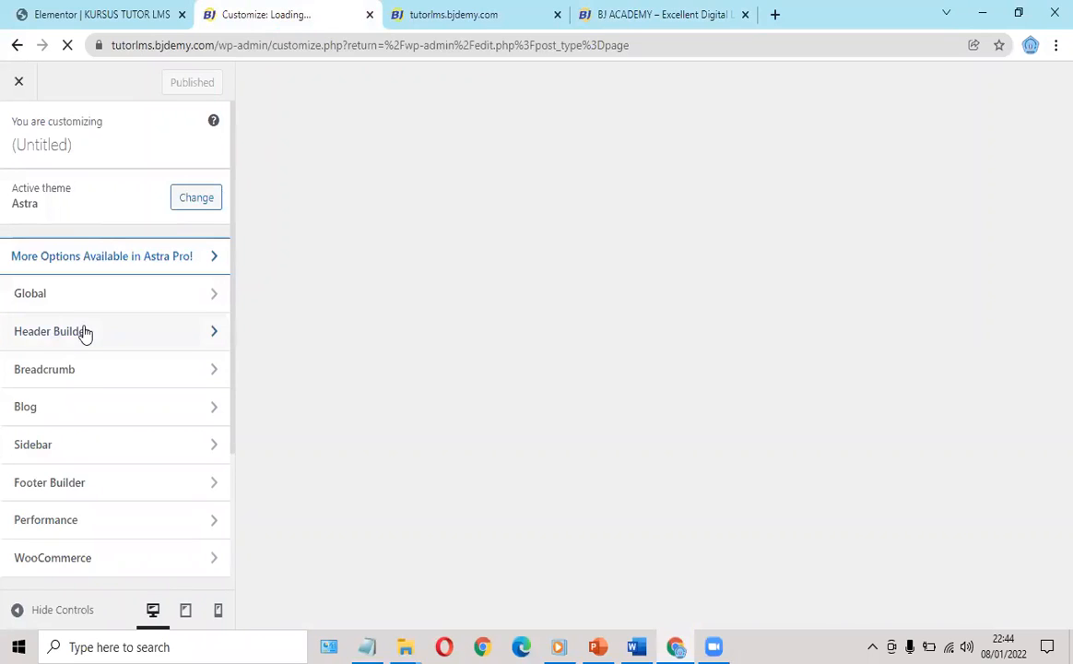
- Set the static homepage to the HOME page in the homepage settings and publish the change
scroll(74, 373, "down", 2)
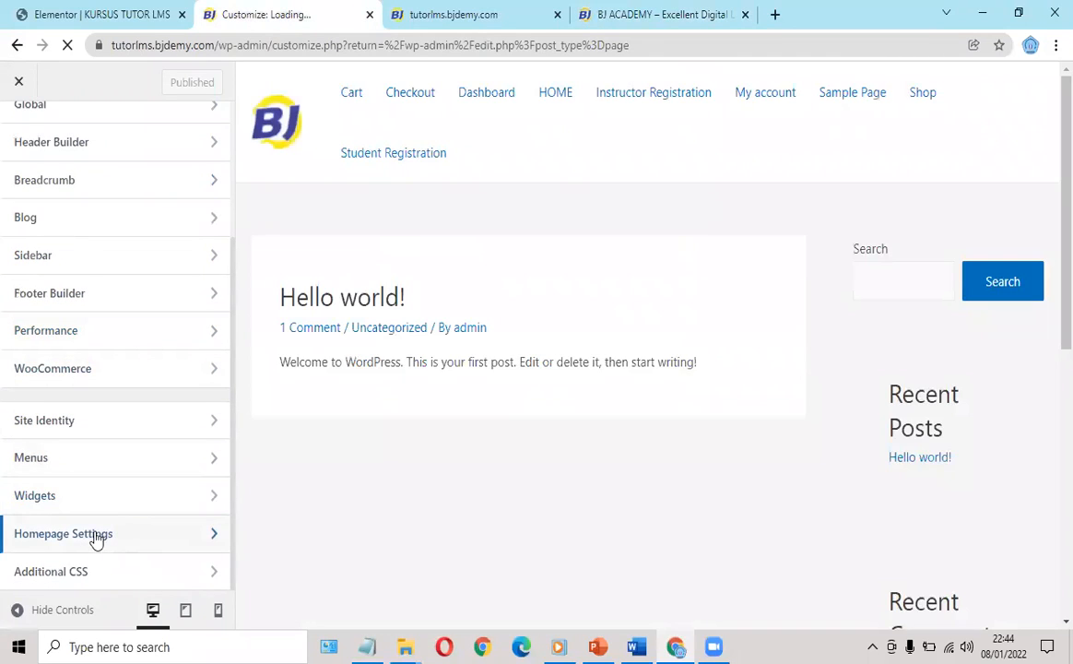
left_click(96, 535)
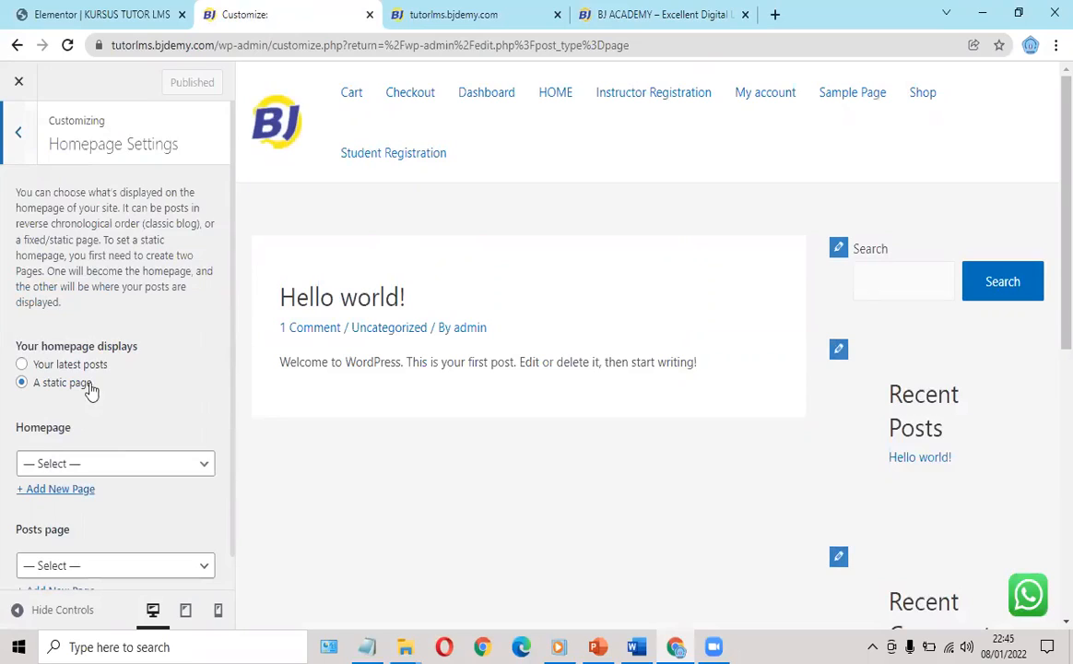
left_click(100, 466)
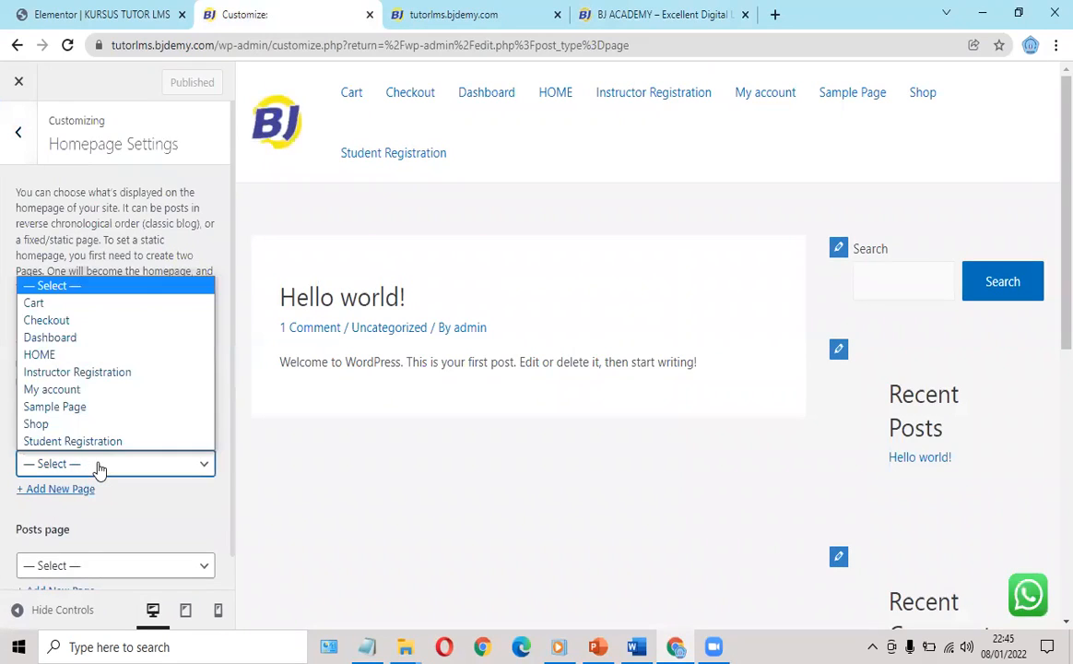
left_click(42, 355)
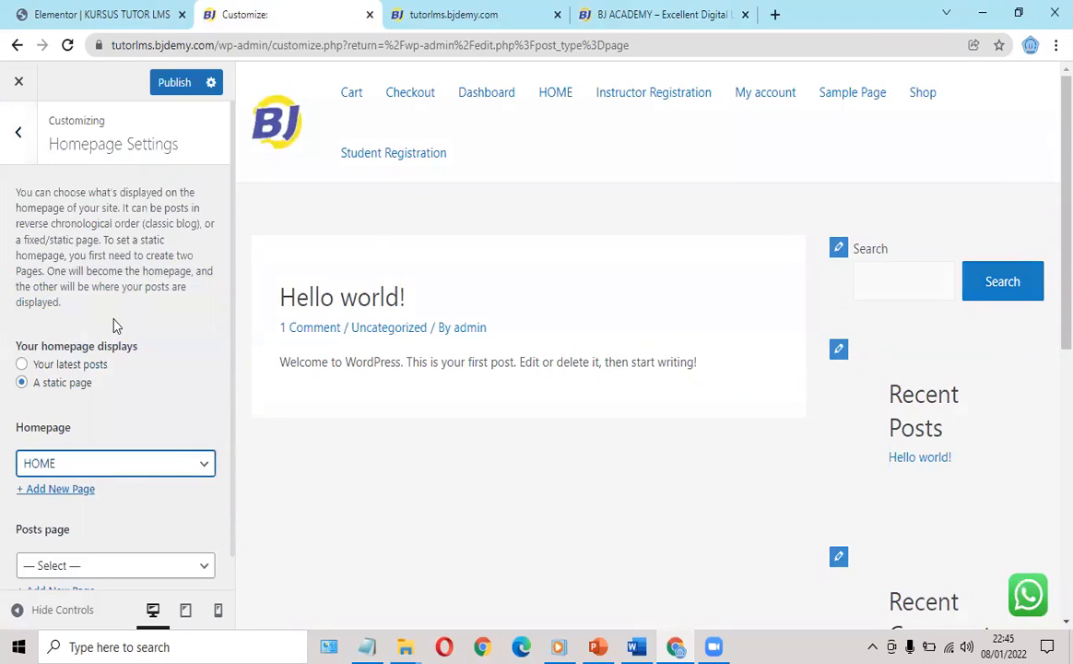
left_click(181, 84)
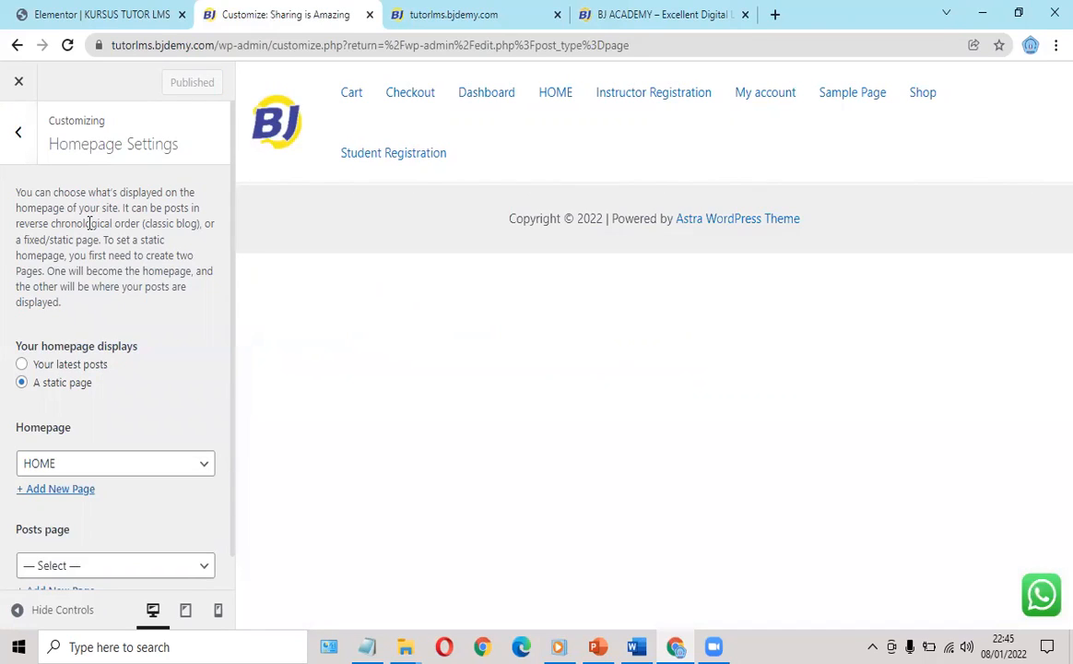
- Reload the live site to check its homepage, compare it with the BJ ACADEMY site, and return to the customizer
left_click(461, 18)
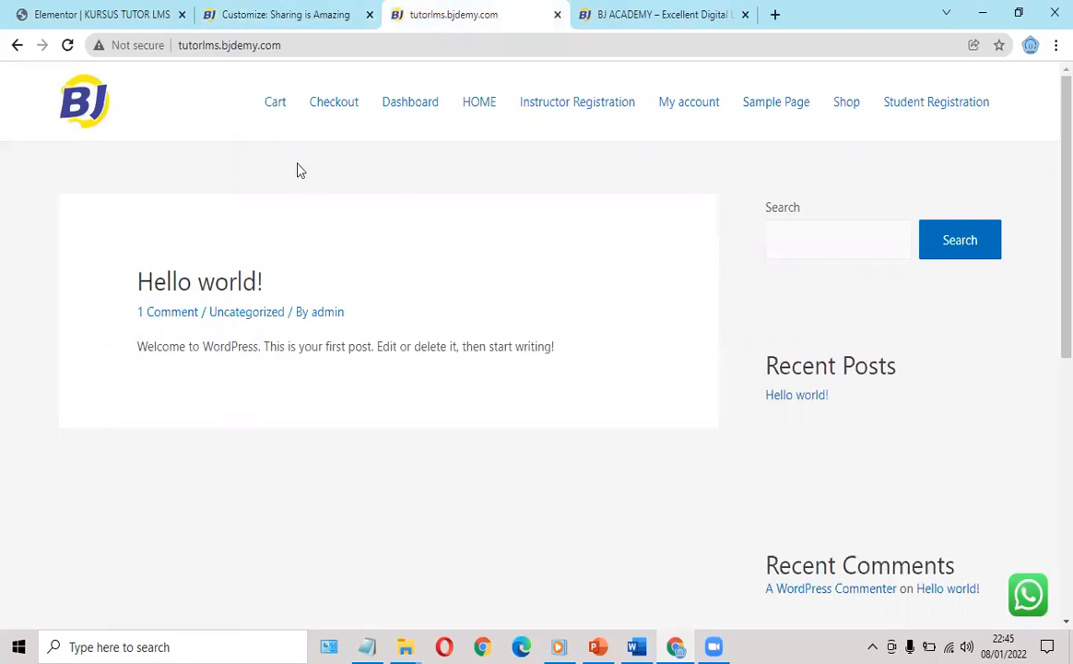
left_click(68, 46)
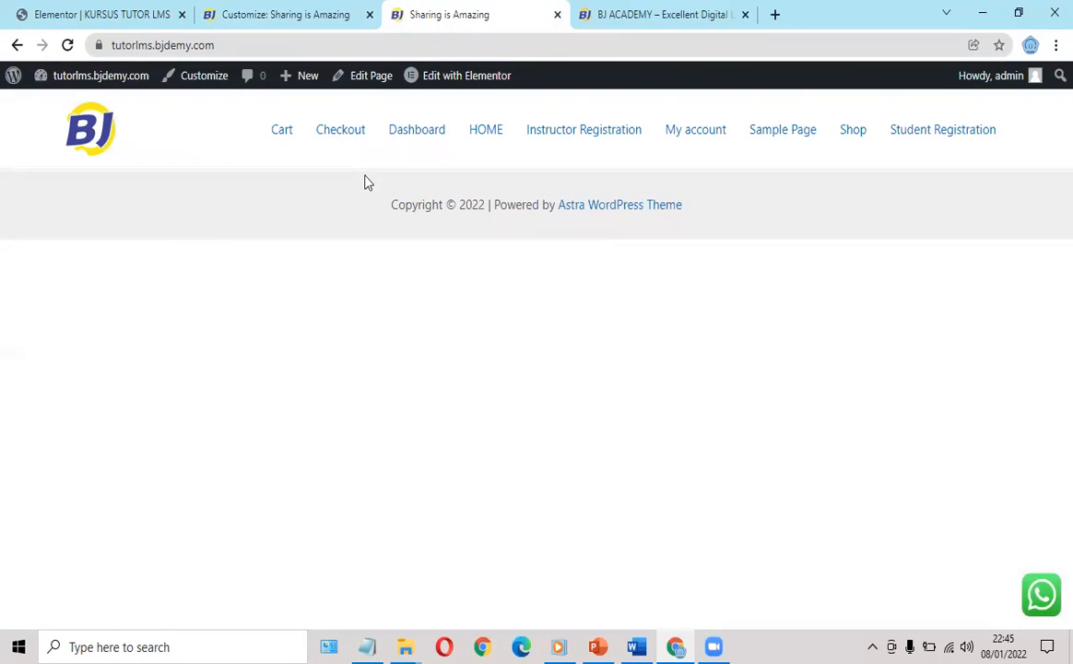
left_click(651, 21)
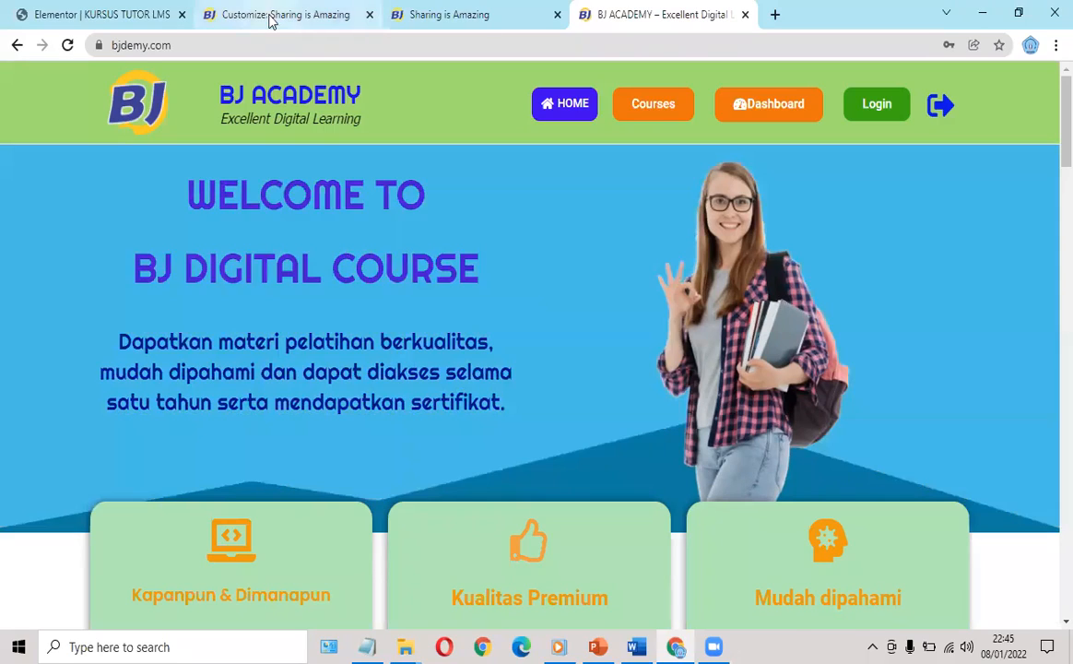
left_click(288, 14)
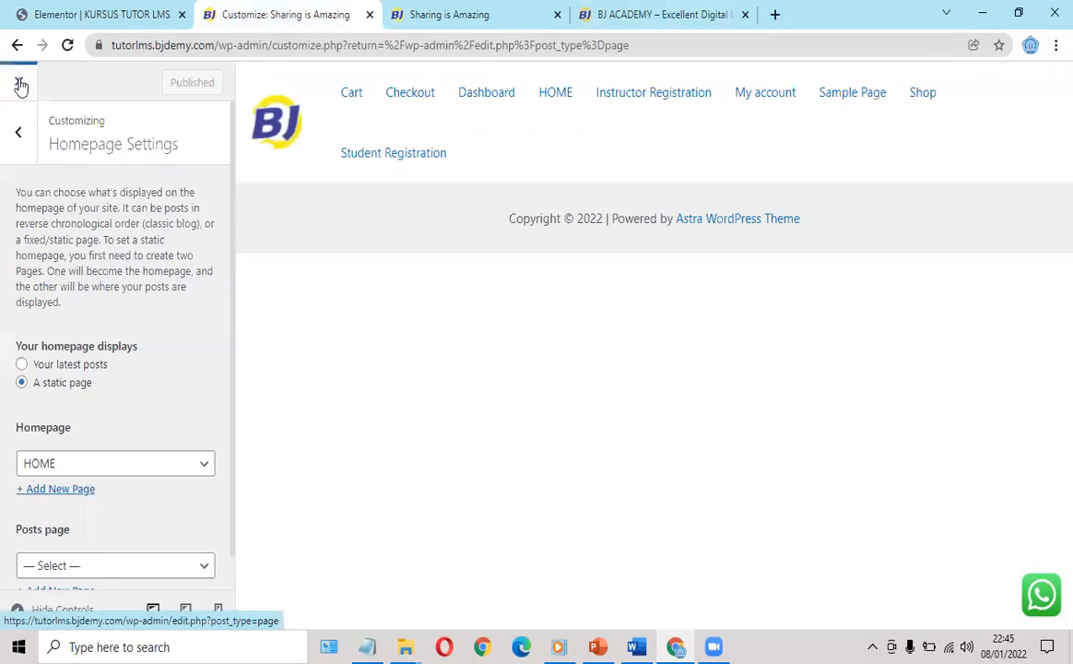
- Close the customizer and open the HOME page for editing with Elementor
left_click(20, 85)
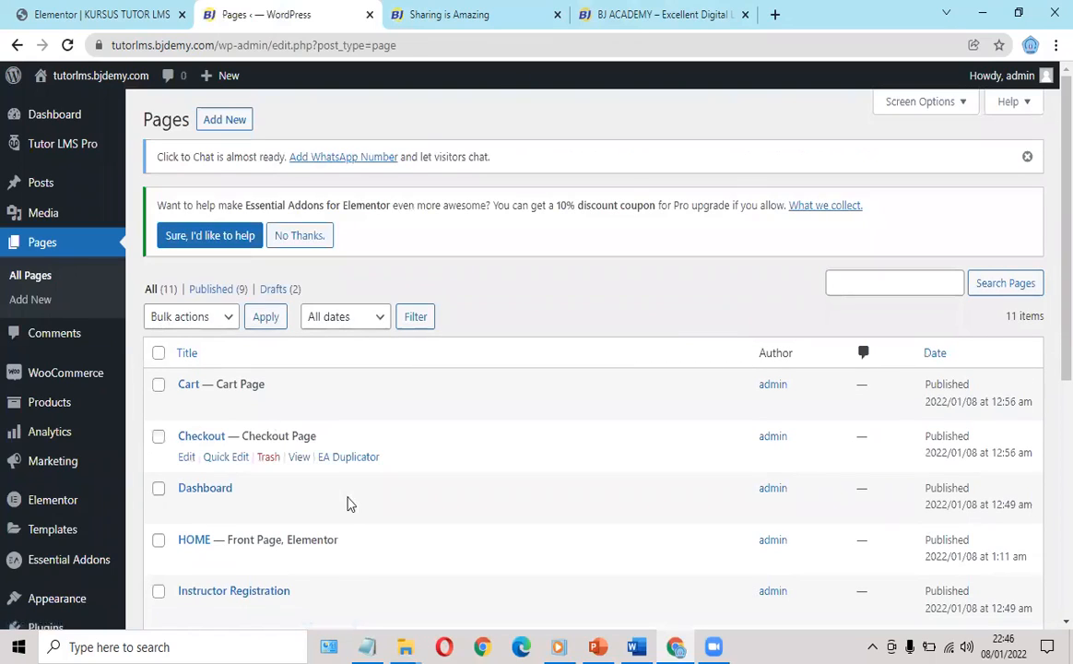
scroll(322, 456, "down", 1)
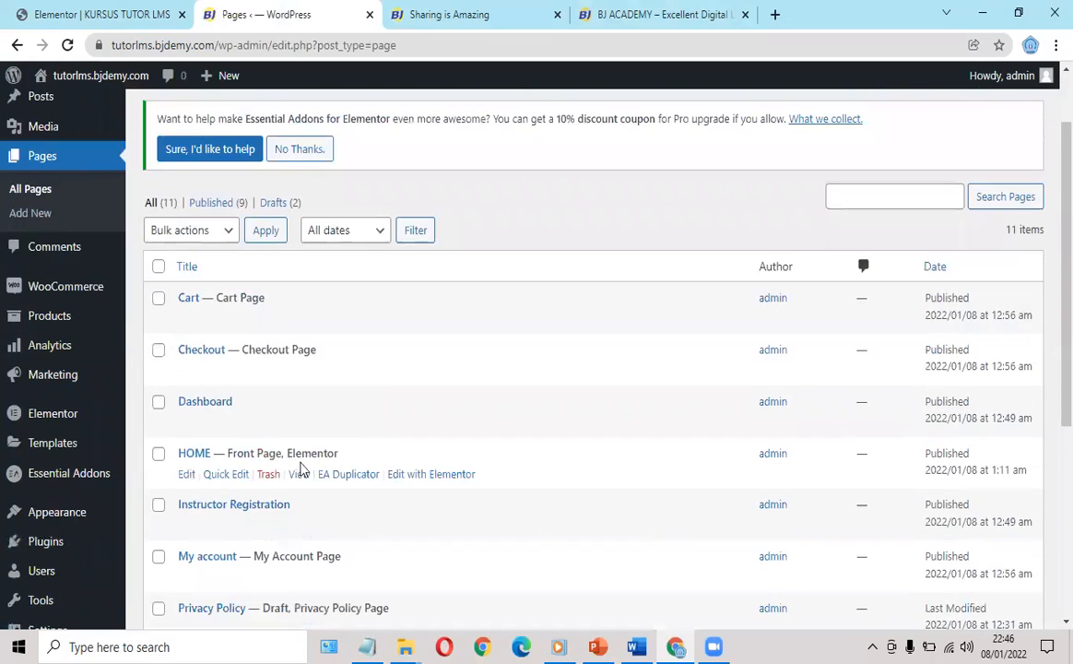
left_click(439, 478)
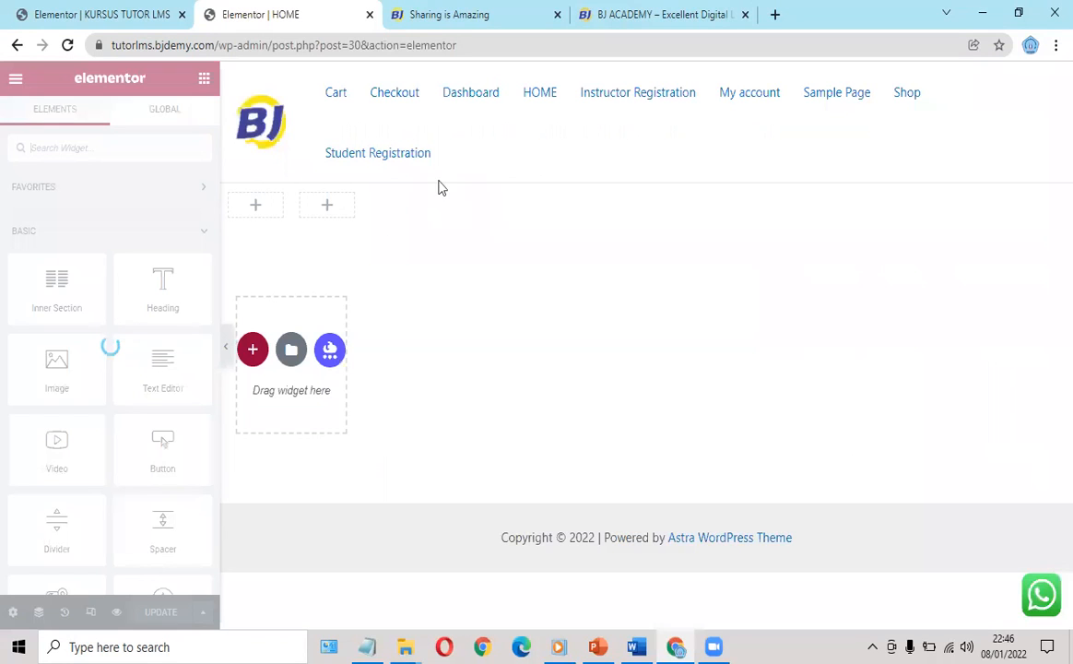
- Check the BJ ACADEMY homepage as a reference and add a section with two equal columns to the HOME page
left_click(658, 26)
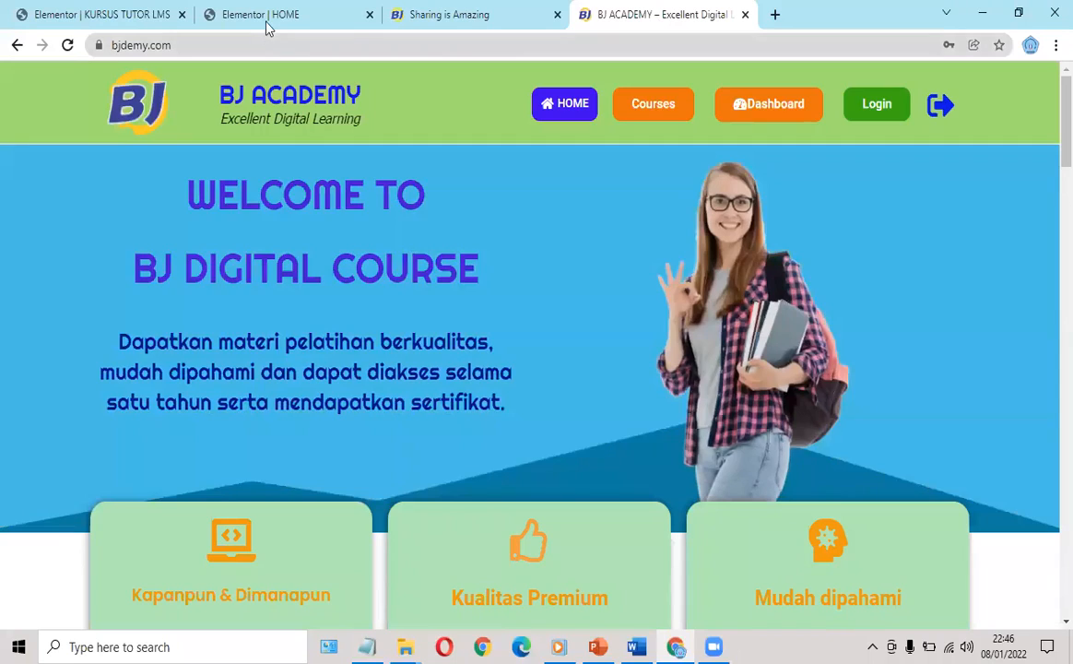
left_click(265, 23)
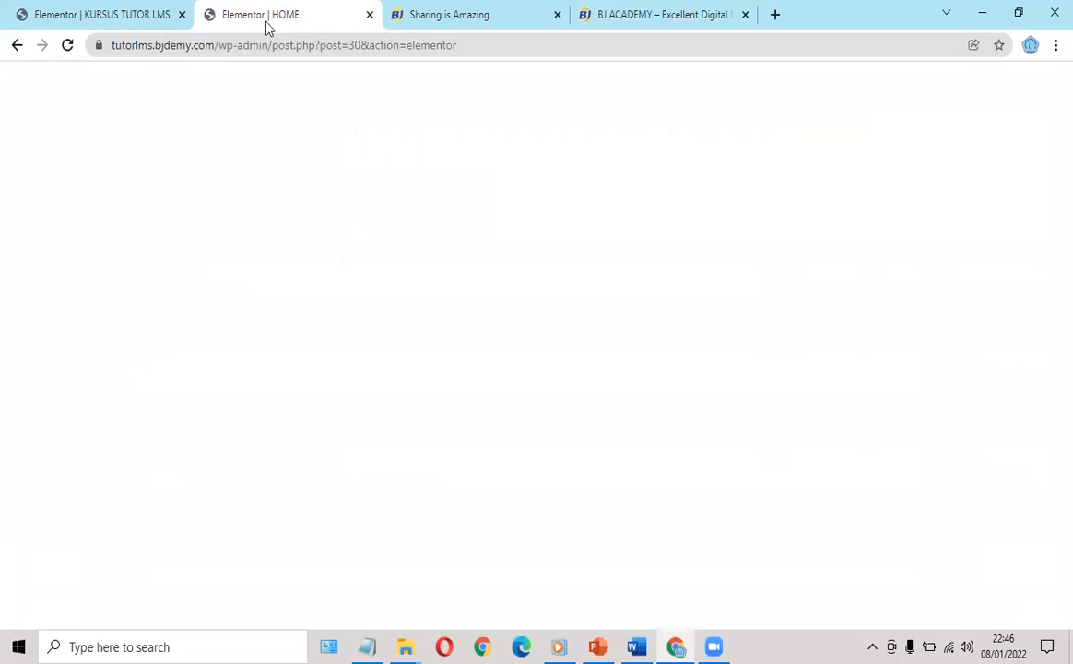
left_click(251, 350)
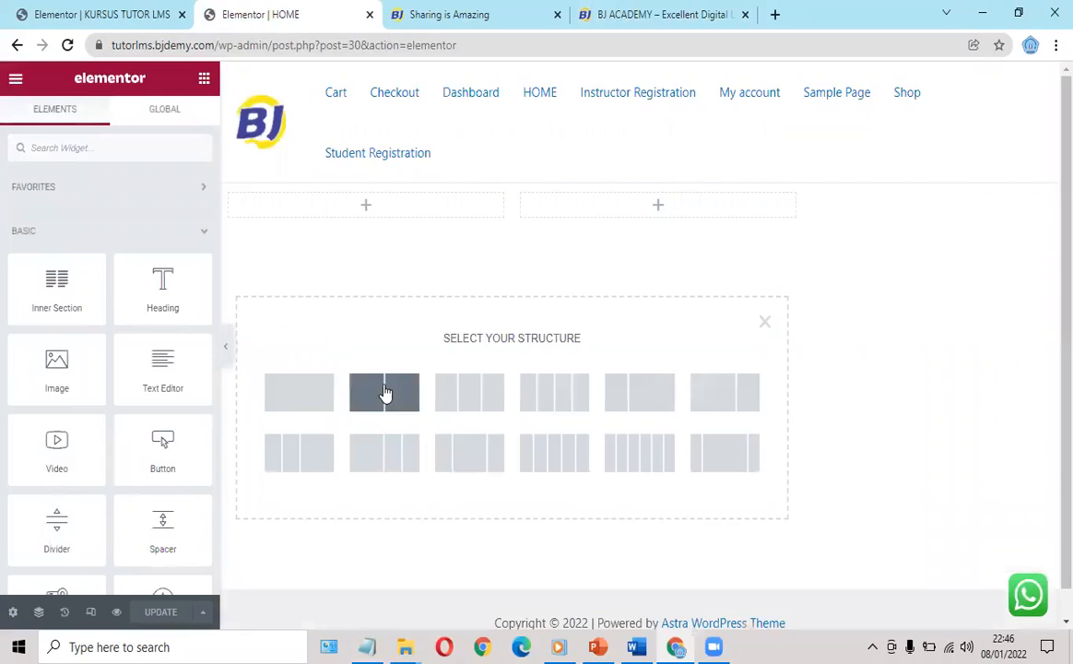
left_click(385, 393)
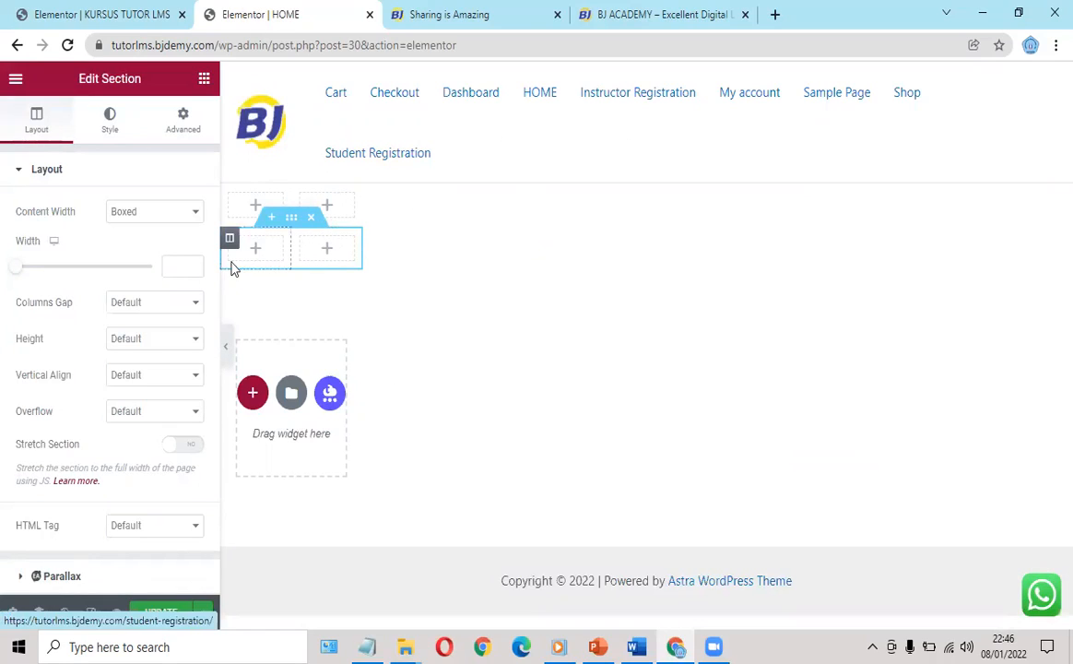
- Set the HOME page layout to Elementor Canvas and delete the surplus upper two-column section
scroll(170, 468, "down", 2)
scroll(170, 468, "down", 2)
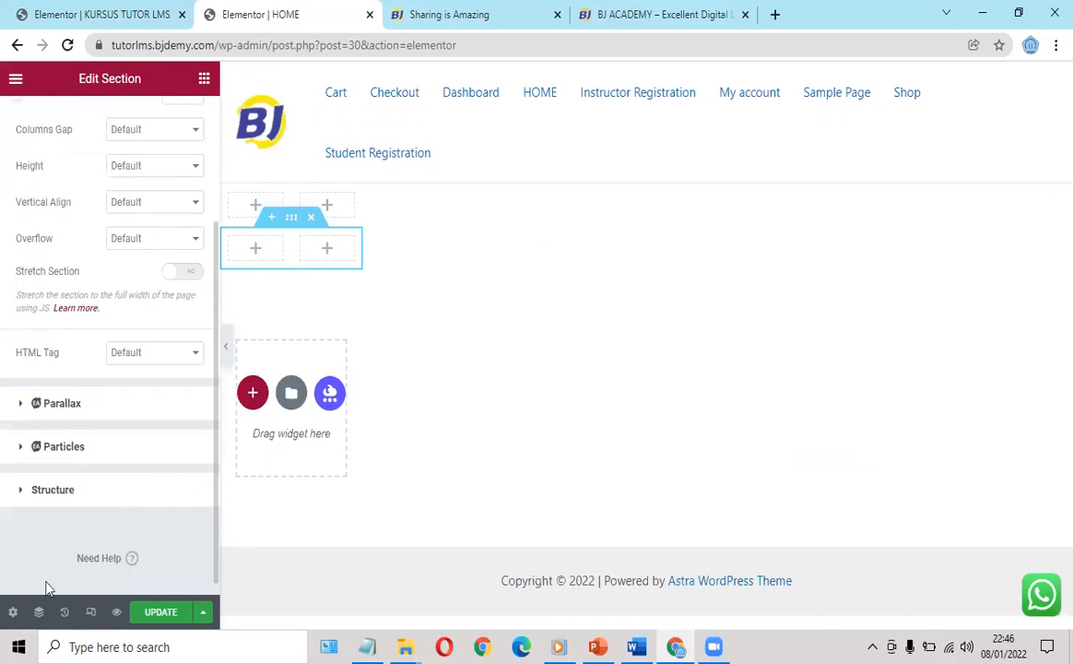
left_click(13, 611)
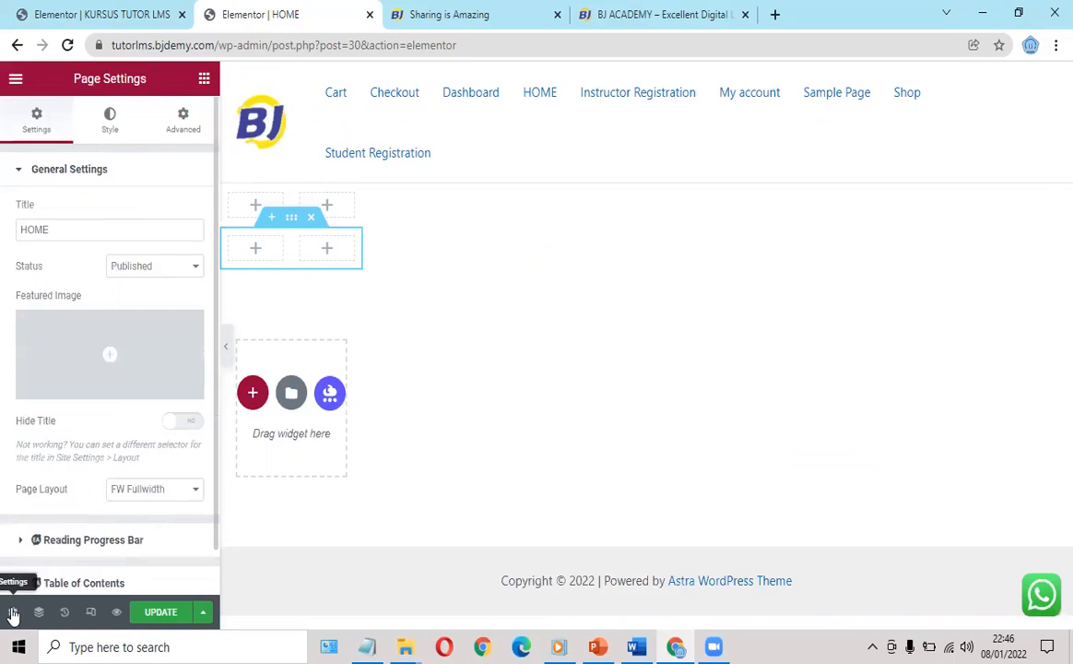
left_click(164, 496)
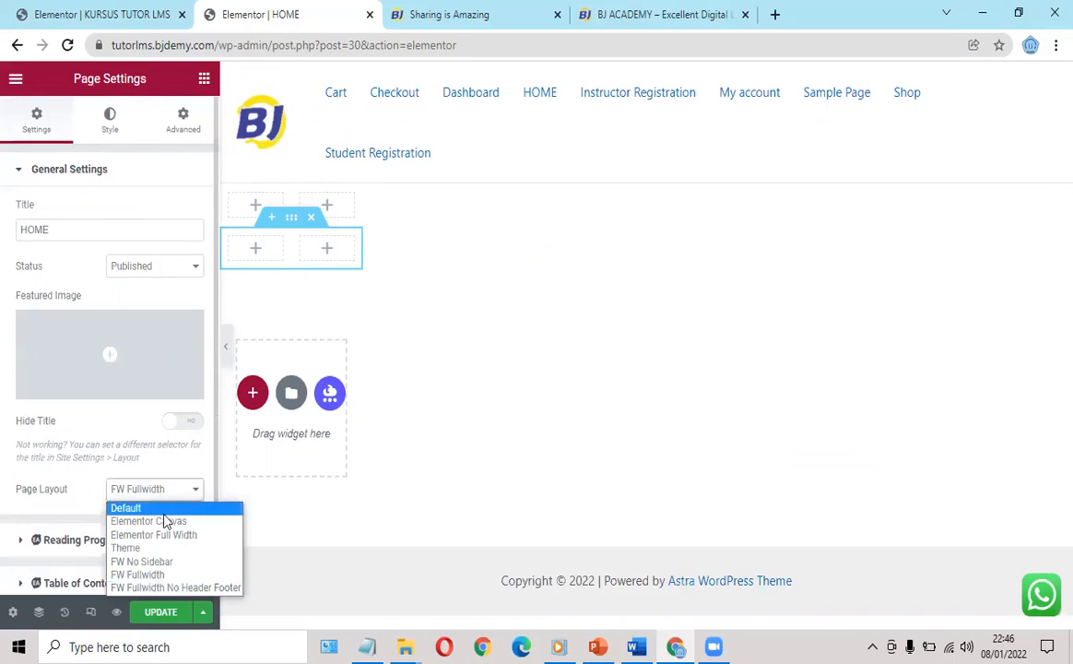
left_click(159, 521)
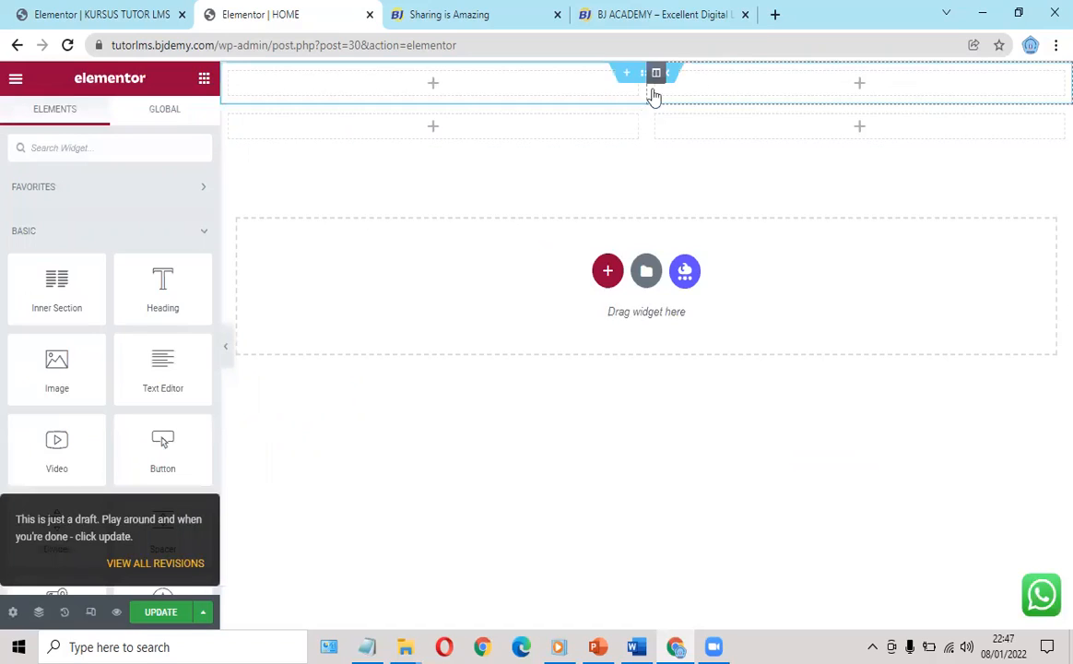
left_click(667, 97)
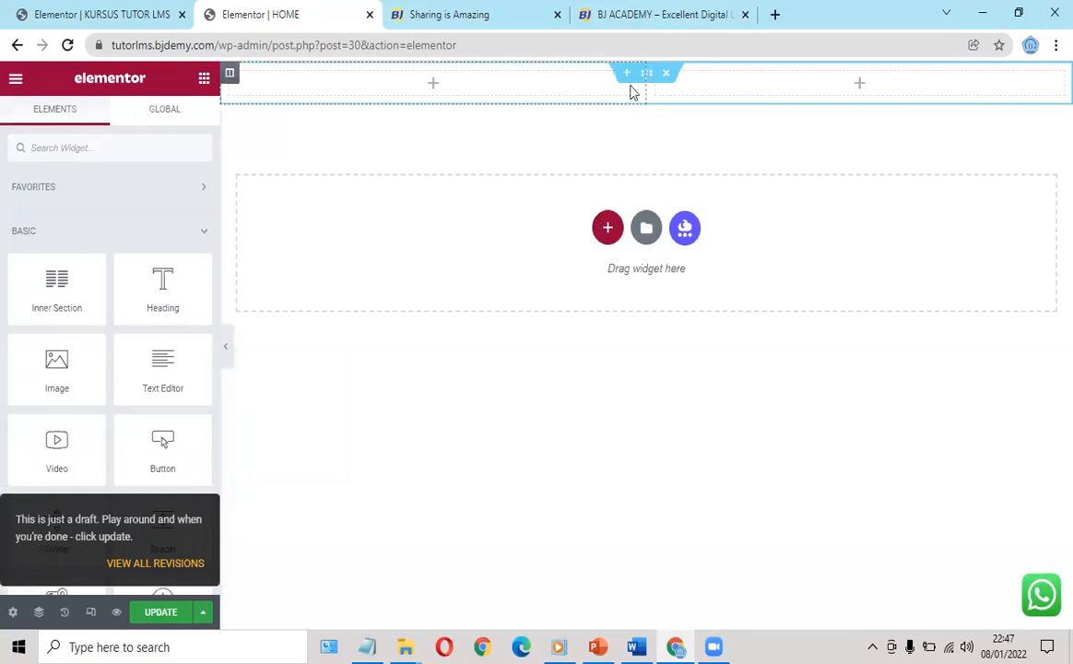
- Check the BJ ACADEMY homepage as a reference and give the two-column section a classic background colour of #70CCEA
left_click(647, 24)
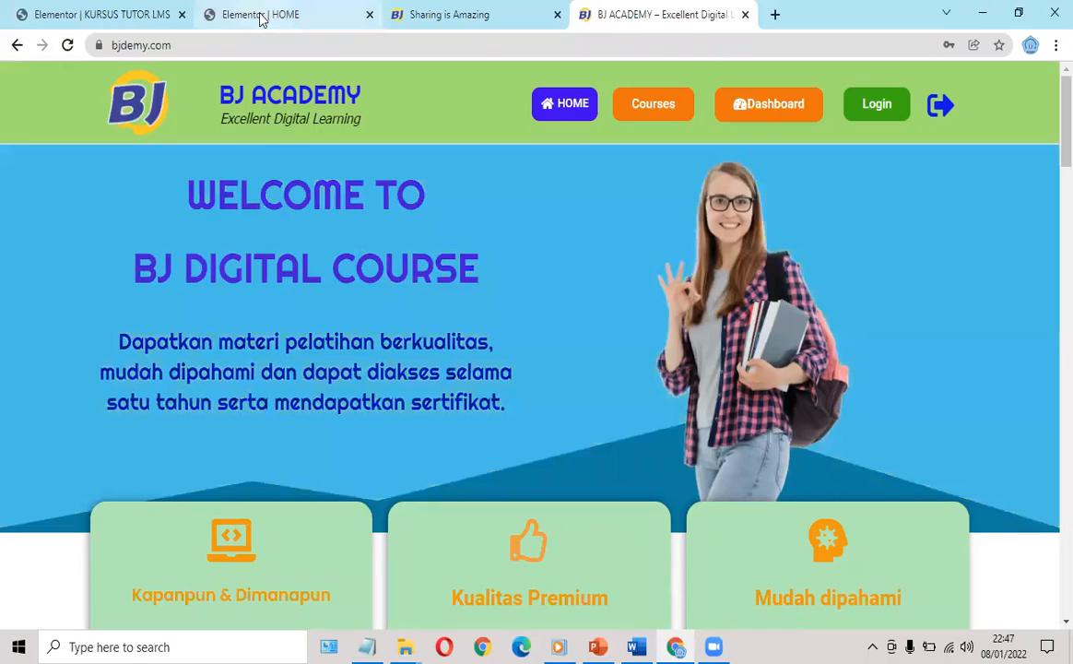
left_click(261, 20)
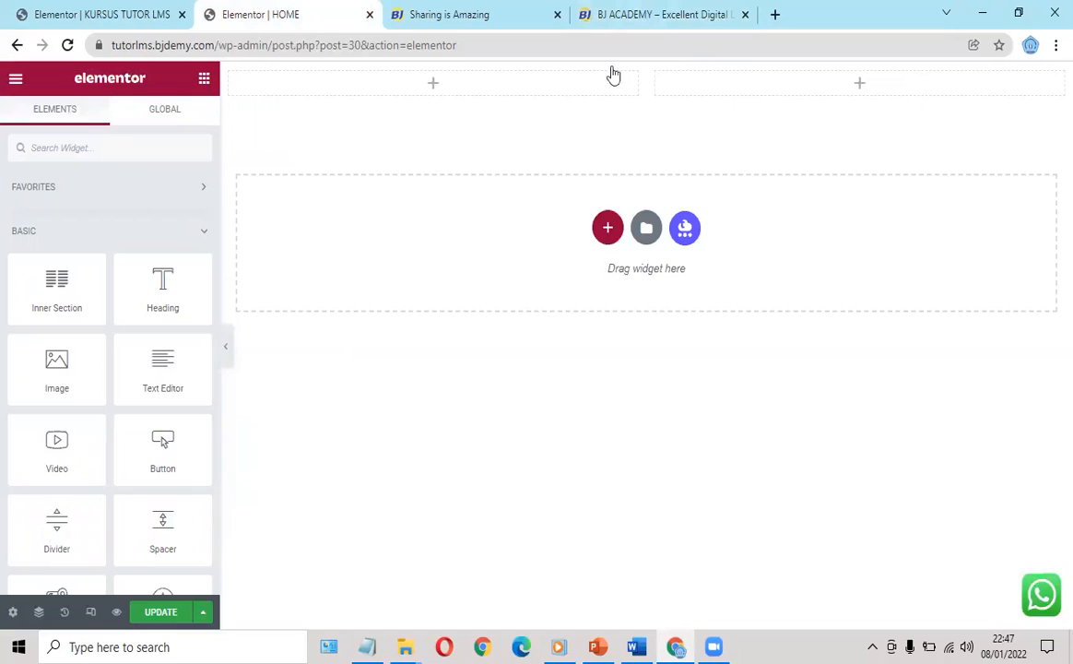
mouse_move(630, 84)
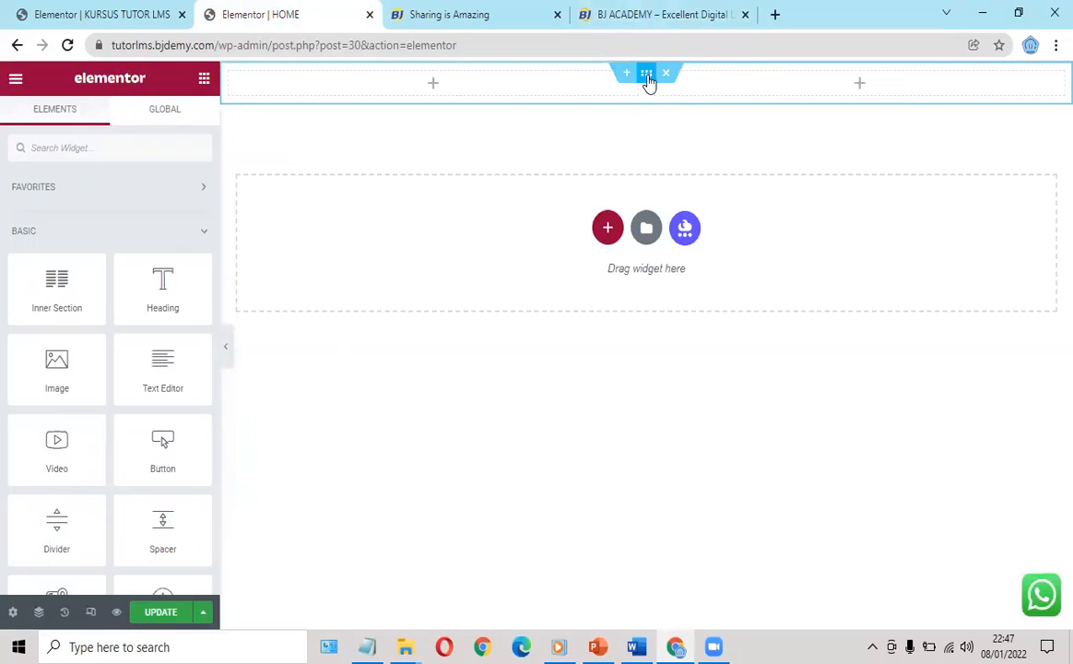
left_click(648, 81)
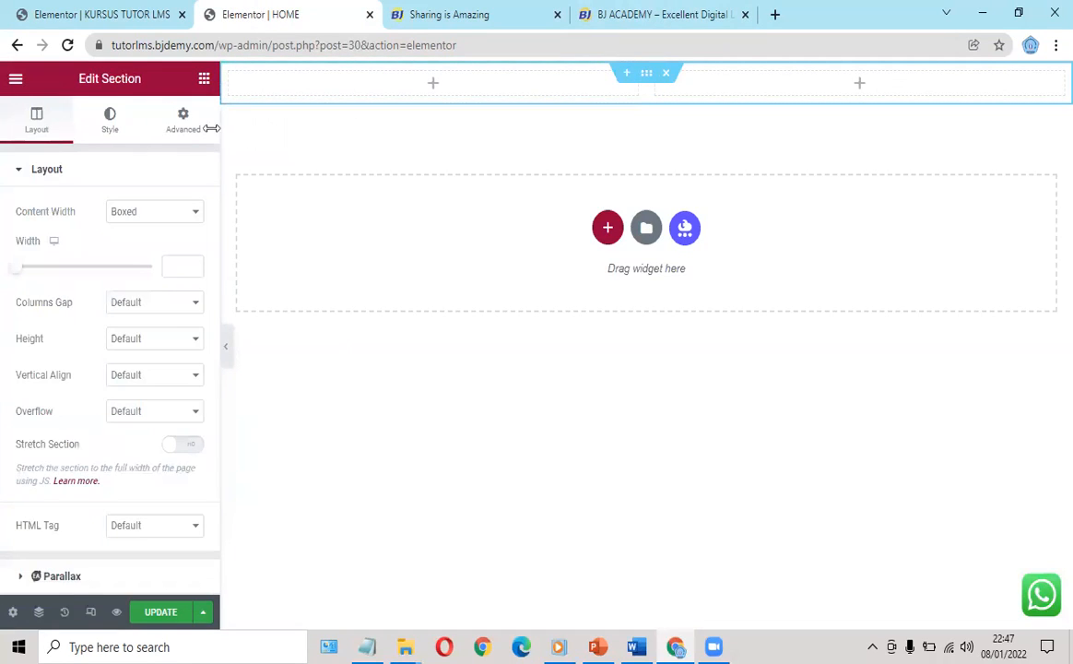
left_click(108, 125)
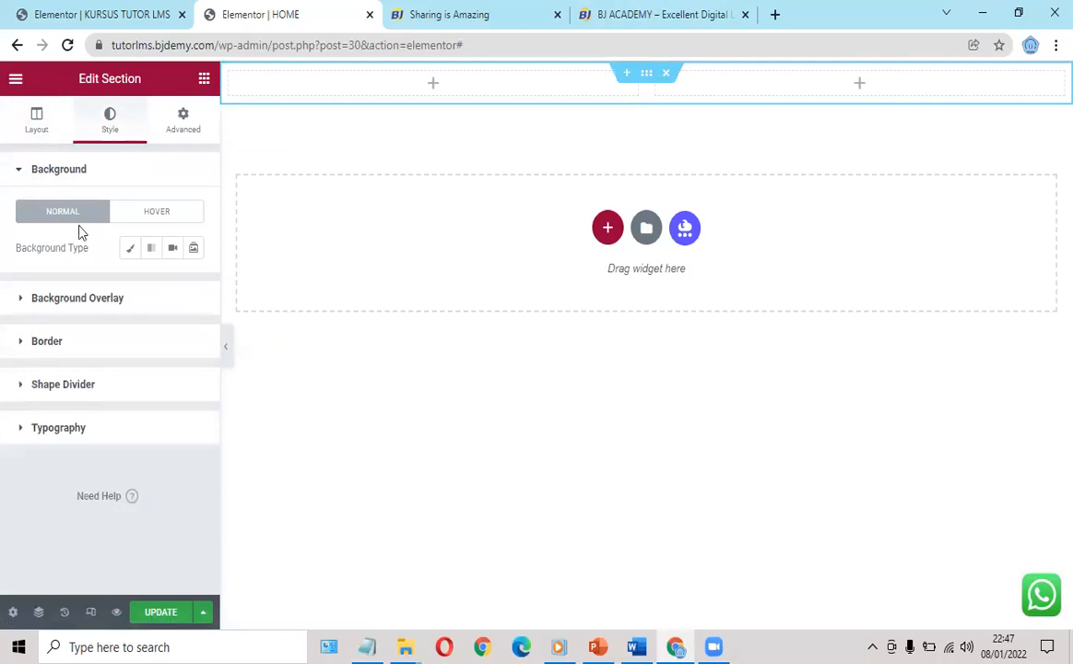
left_click(130, 249)
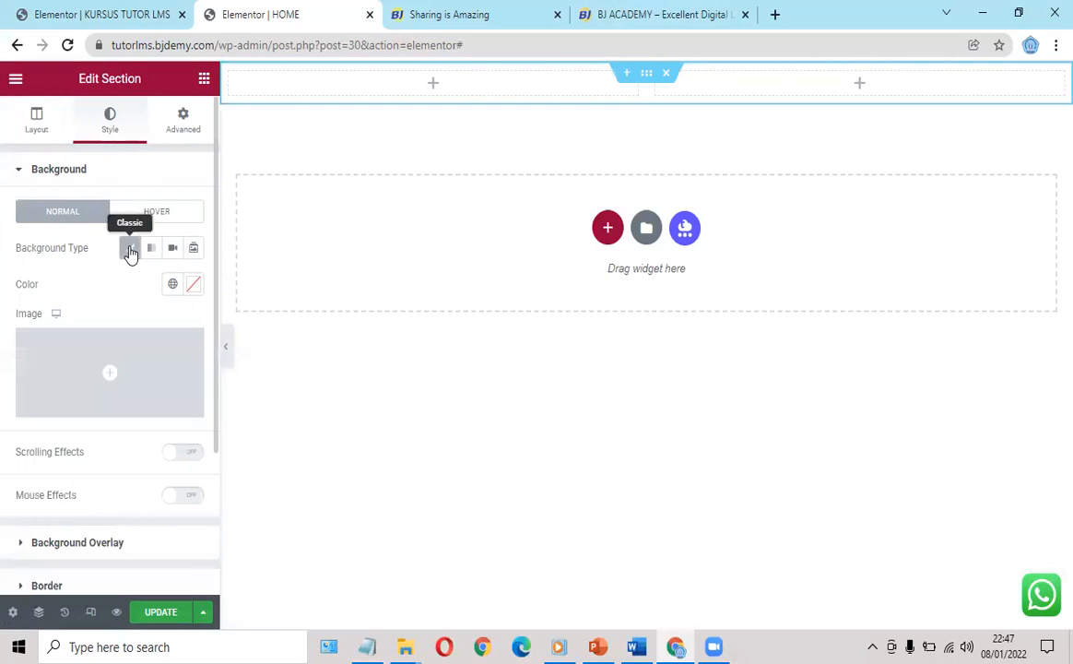
left_click(194, 286)
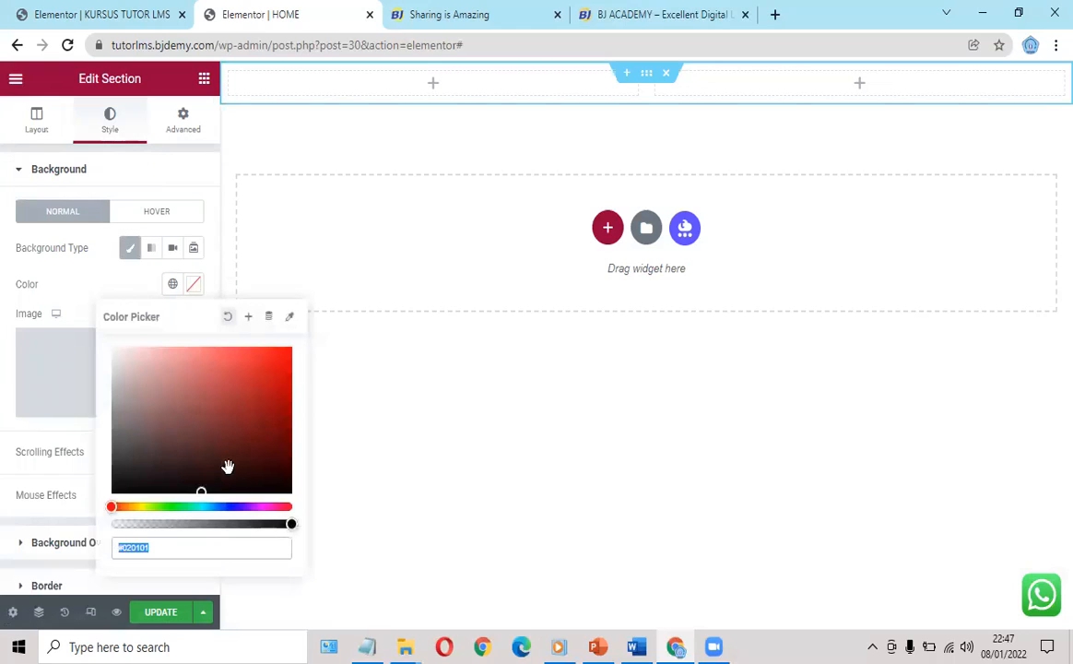
left_click(194, 506)
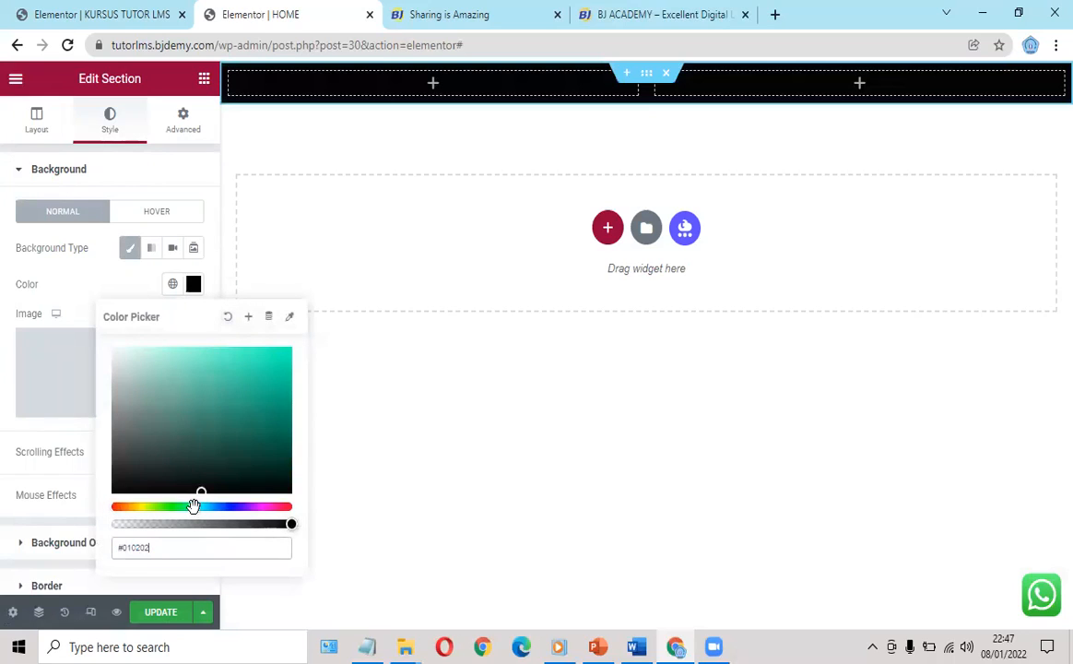
left_click(242, 354)
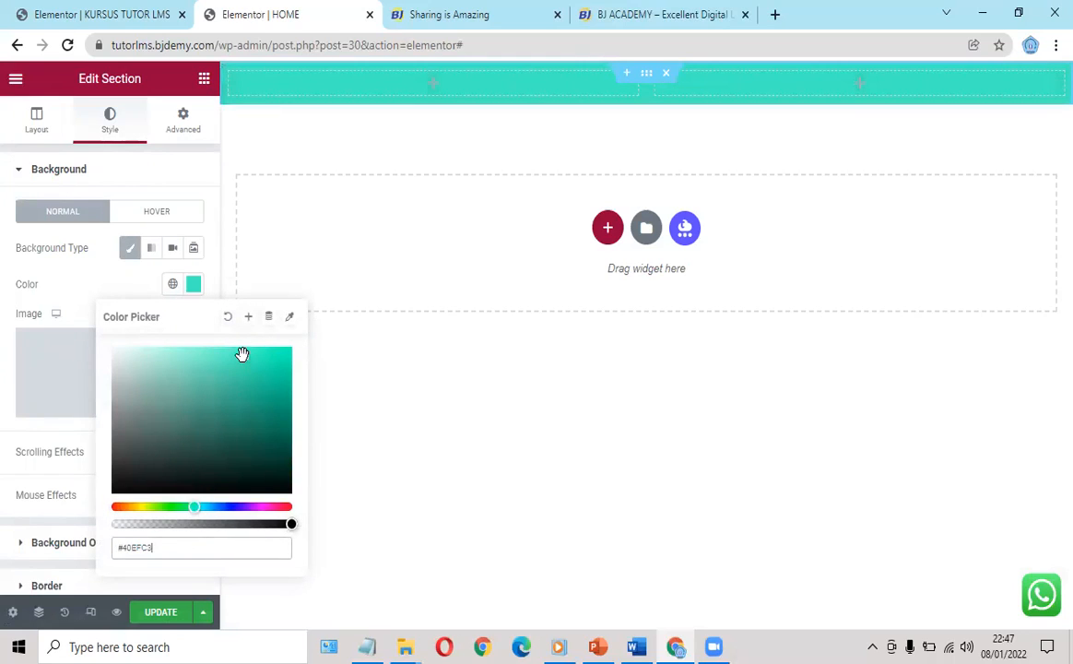
left_click(209, 506)
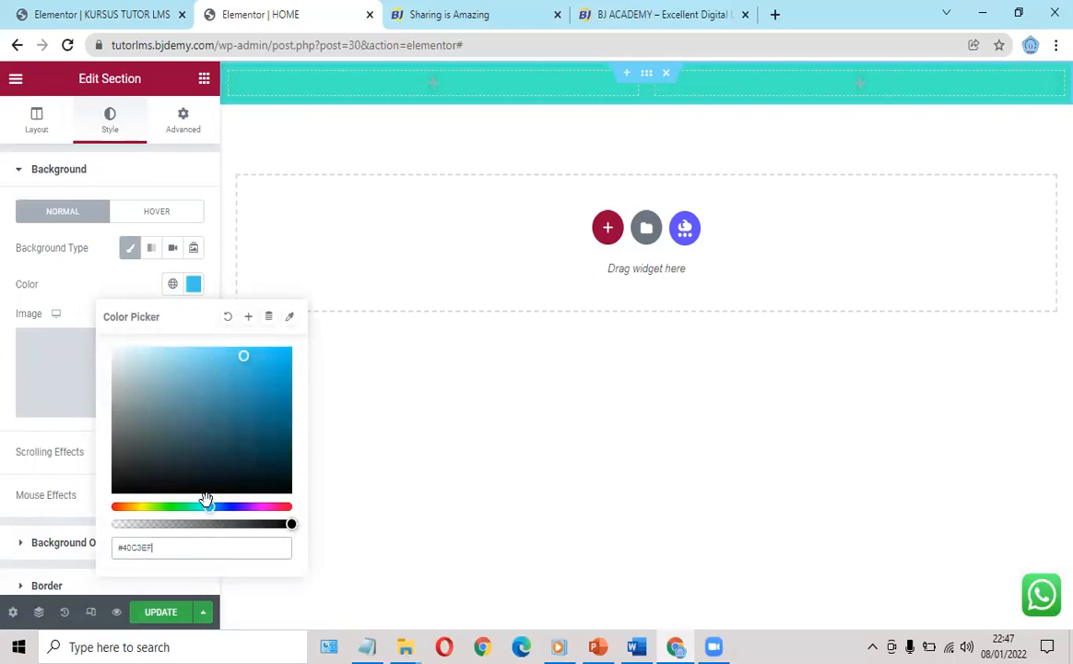
left_click(205, 360)
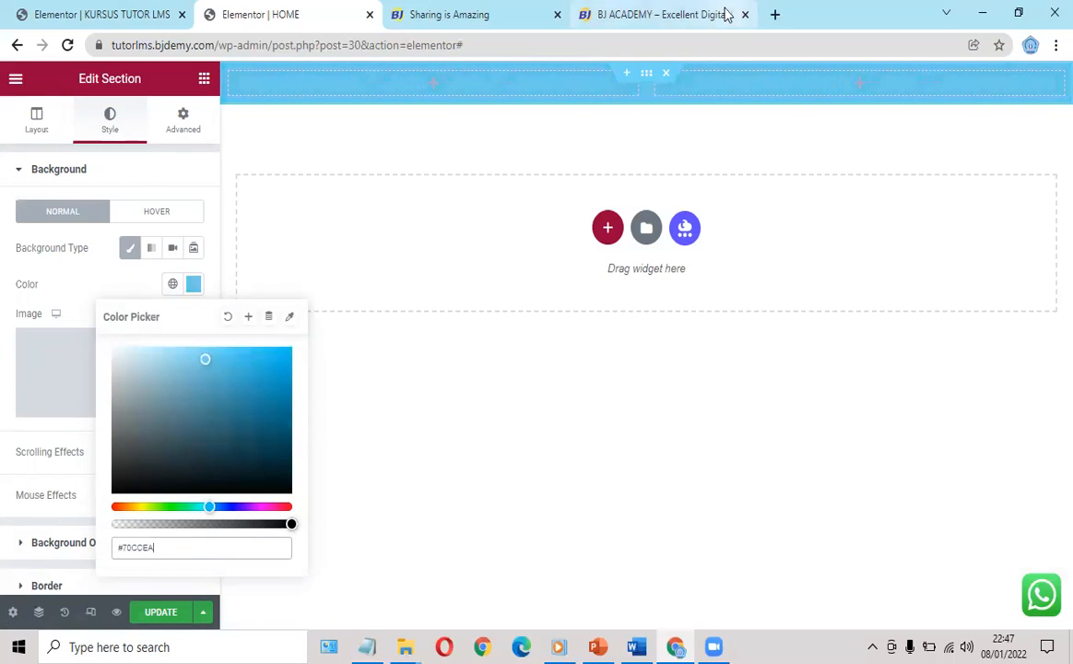
- Compare with the BJ ACADEMY homepage and give the section a classic hover background colour of #72E67B
left_click(661, 14)
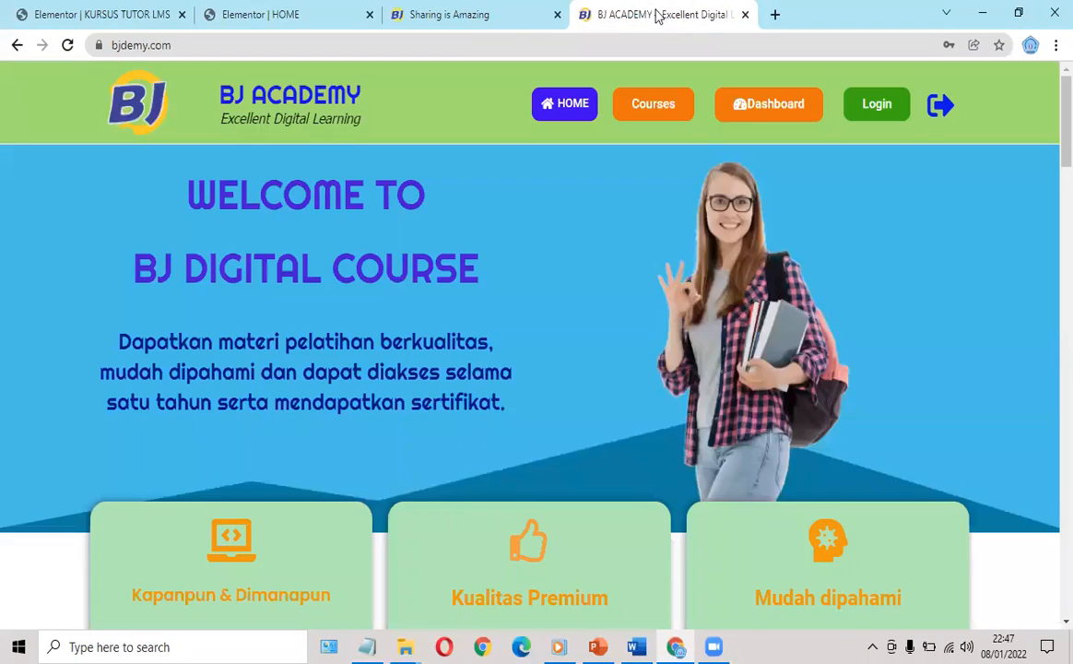
left_click(275, 17)
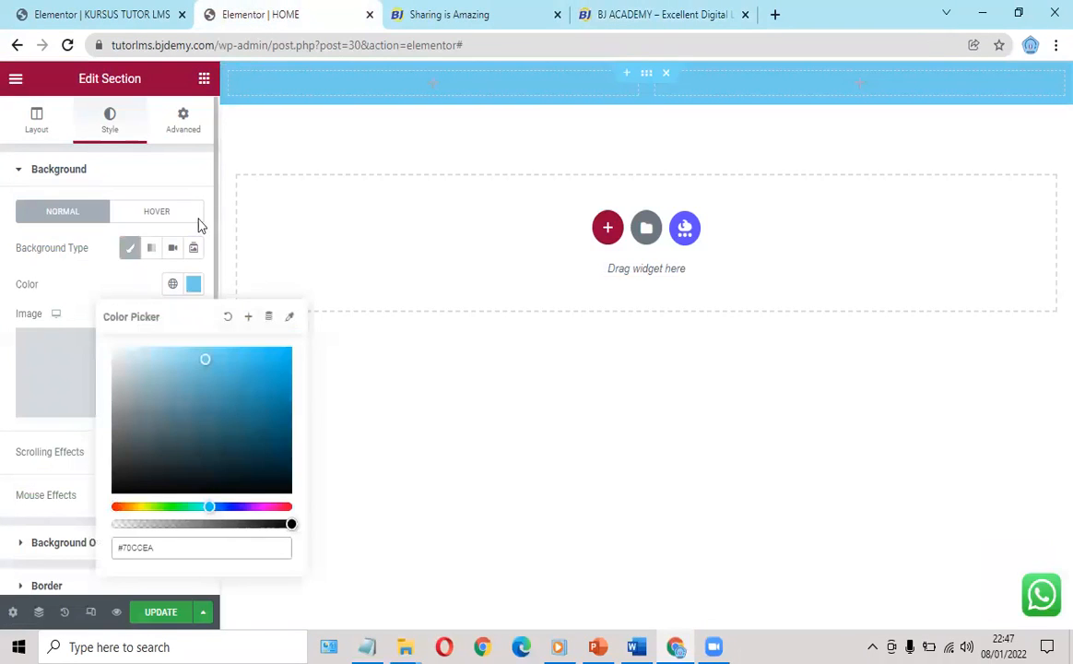
left_click(146, 212)
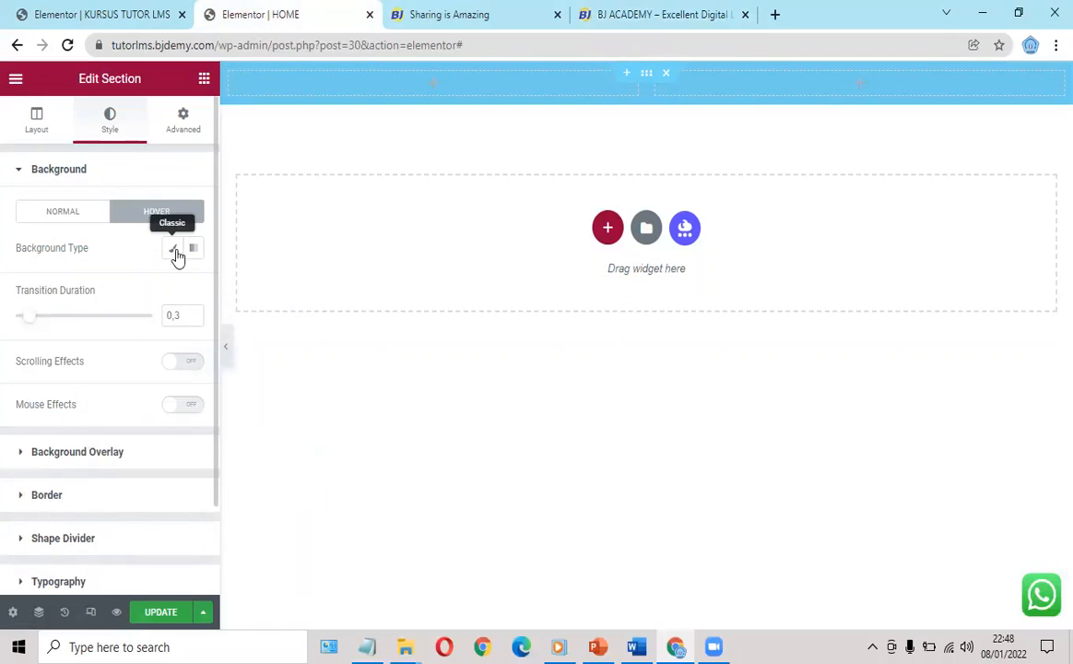
left_click(174, 251)
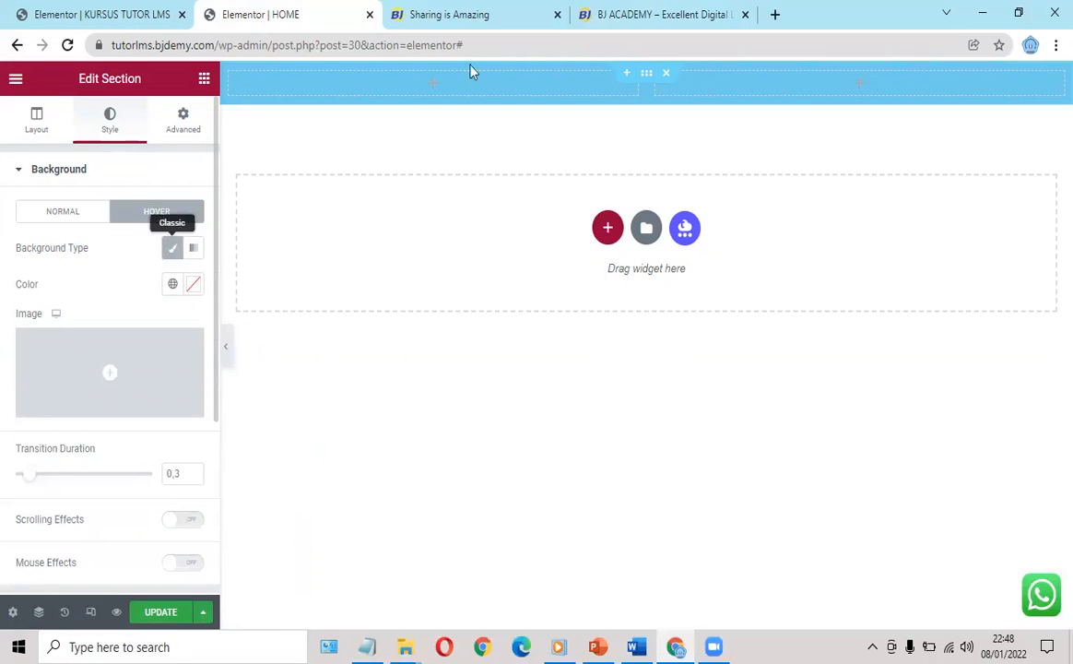
left_click(629, 22)
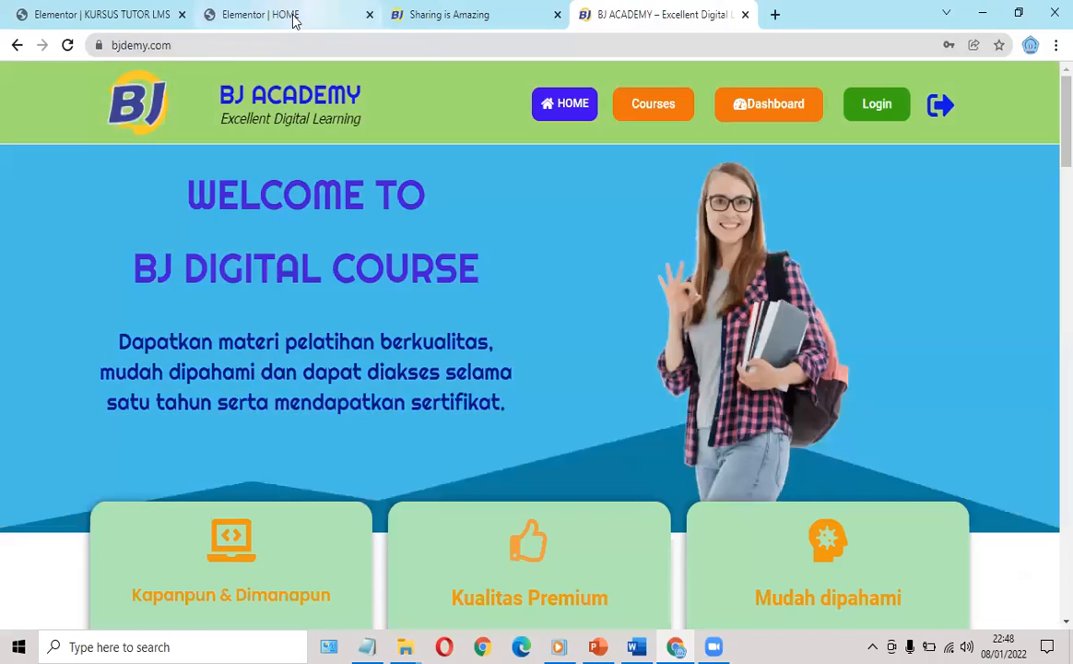
left_click(293, 18)
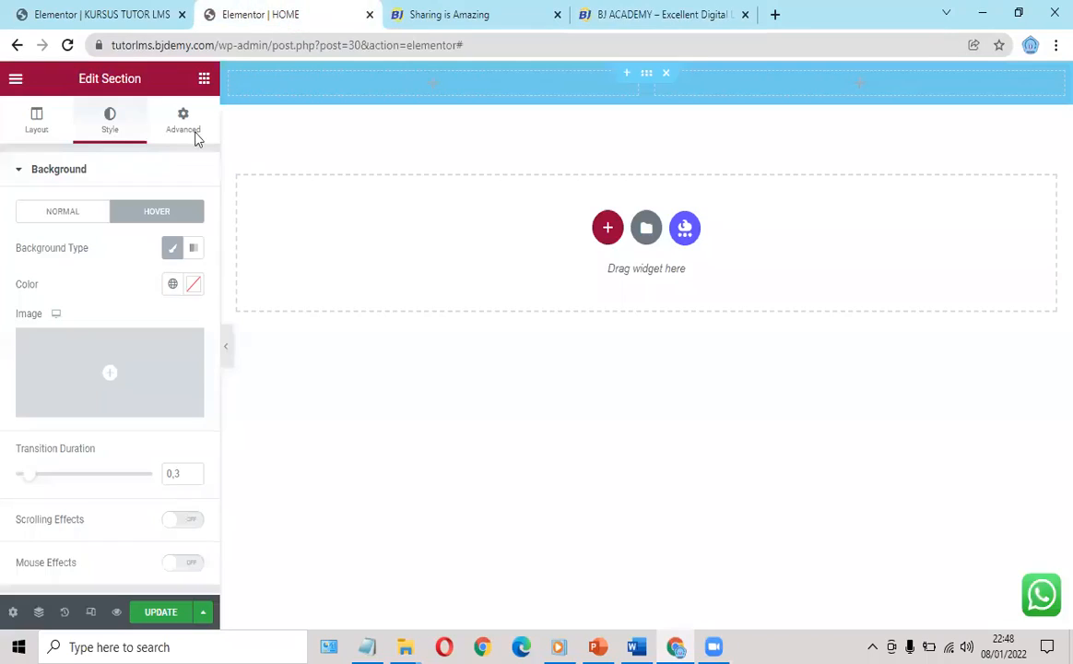
left_click(194, 286)
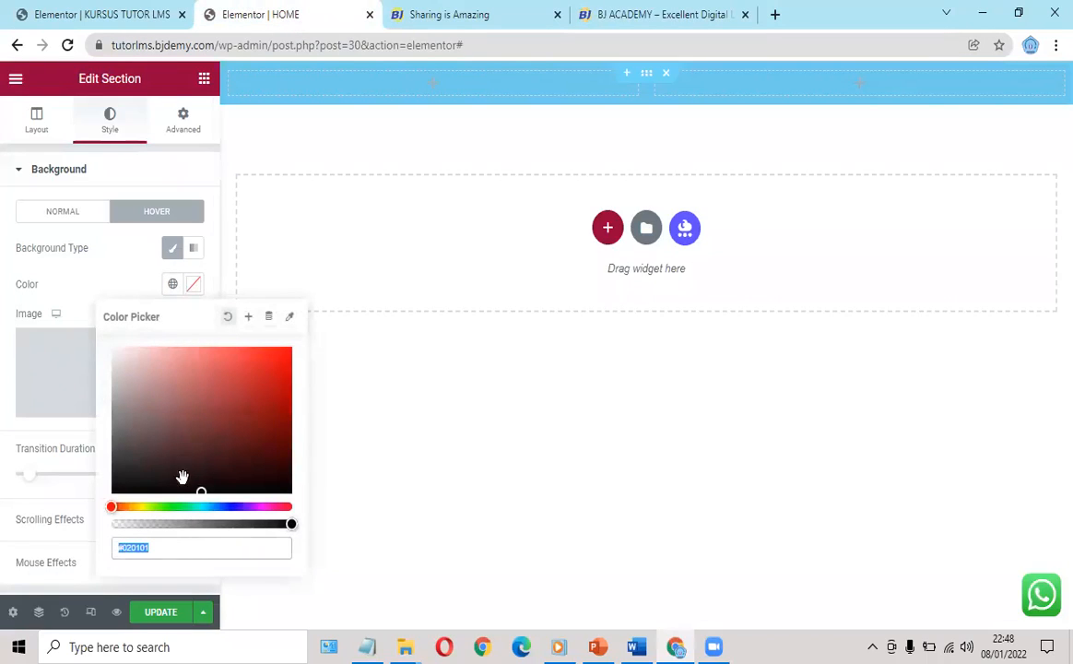
left_click(174, 506)
left_click(202, 360)
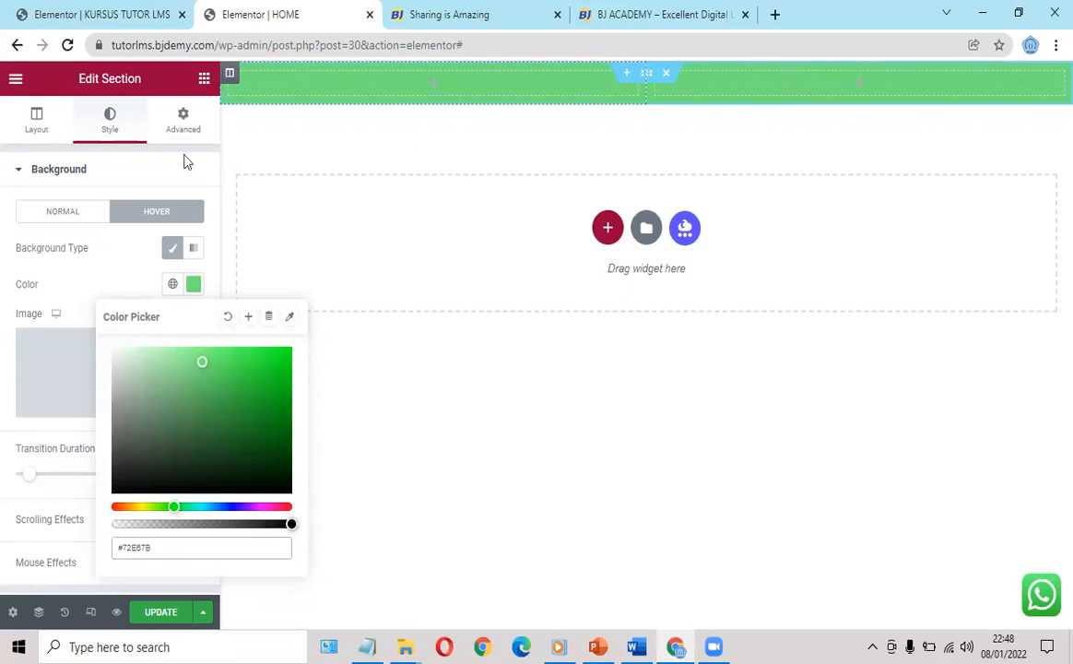
left_click(99, 288)
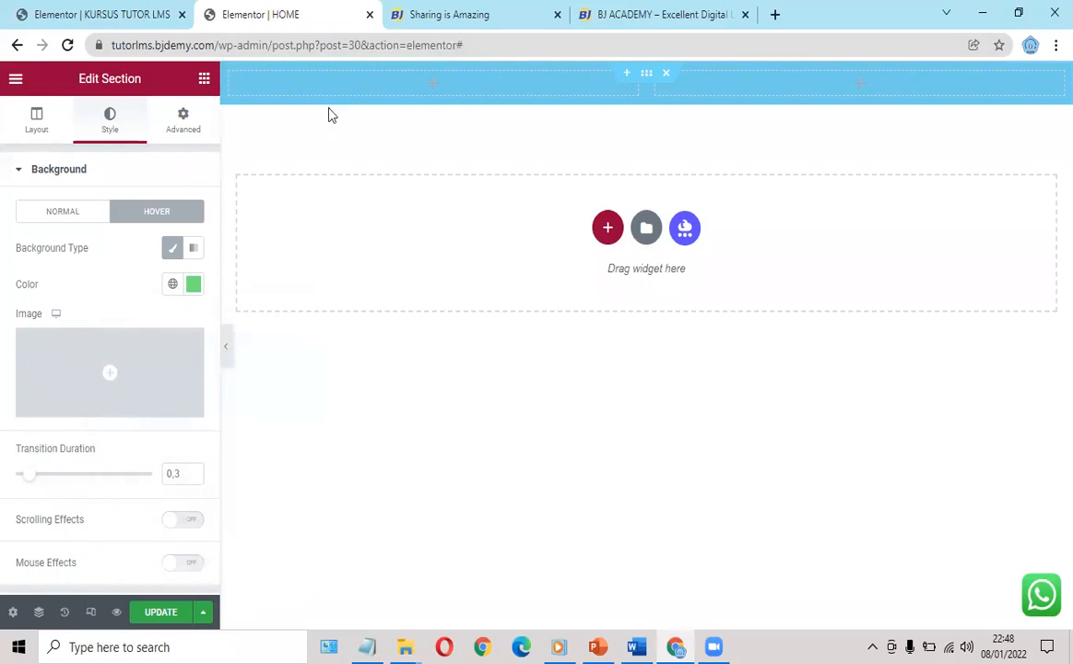
- Copy WELCOME TO from the BJ ACADEMY homepage and add a Heading with that title to the section's first column
left_click(624, 16)
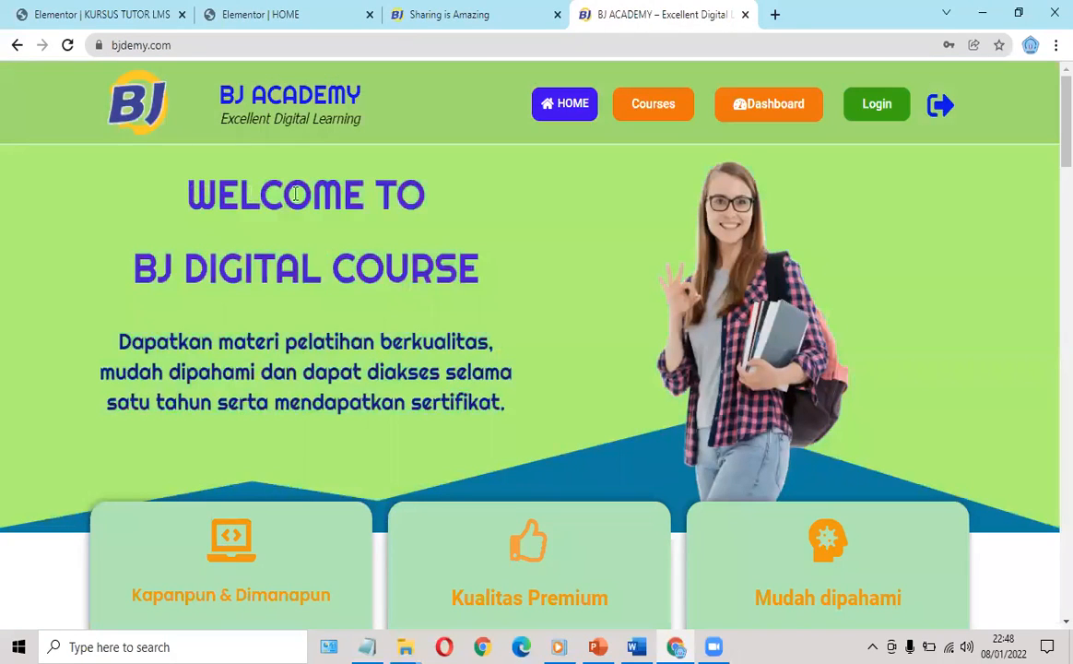
left_click_drag(187, 194, 407, 192)
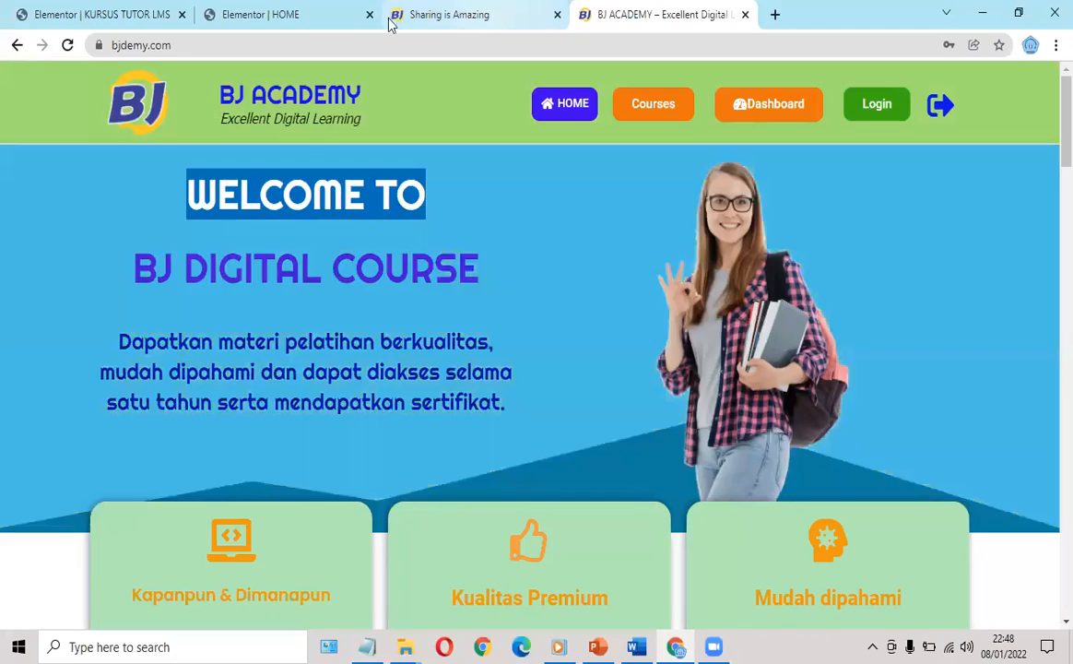
left_click(299, 24)
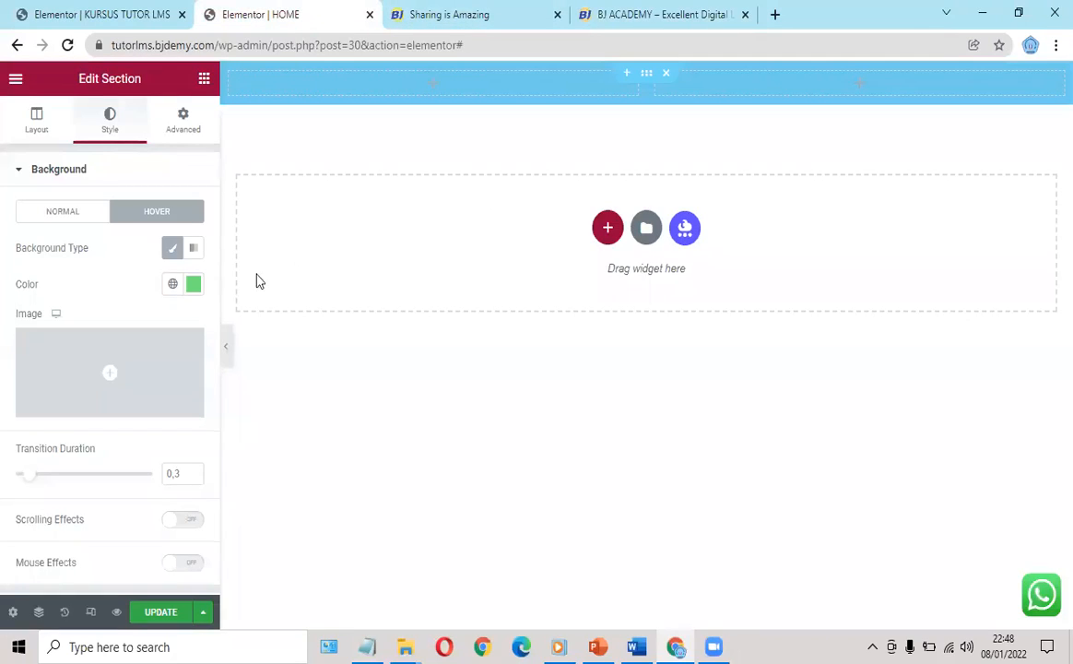
left_click(204, 80)
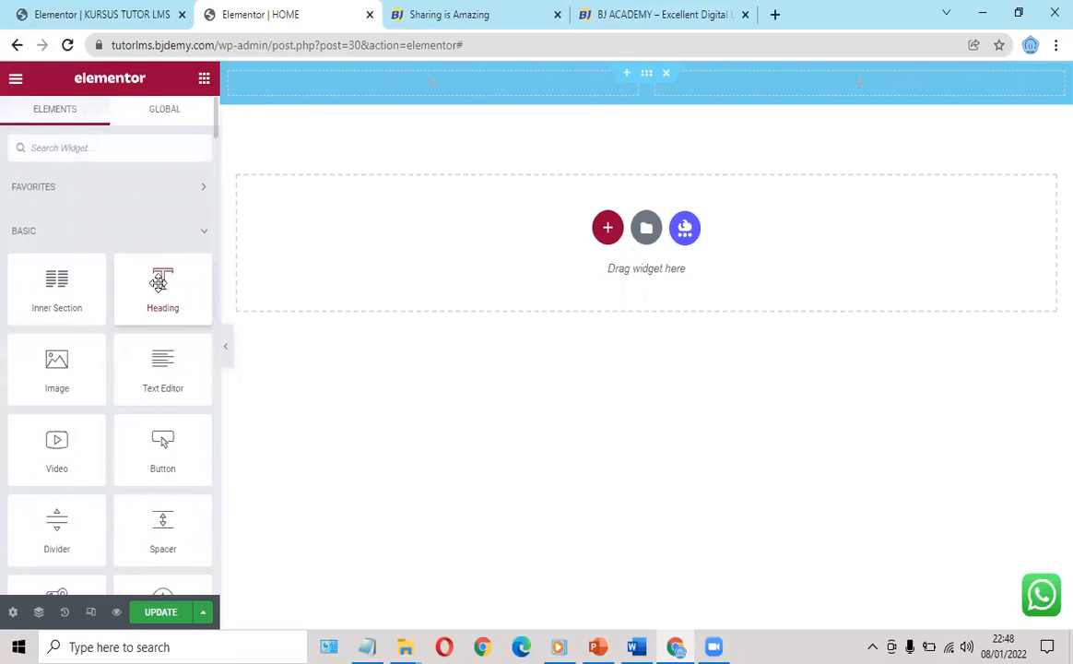
left_click_drag(158, 282, 443, 89)
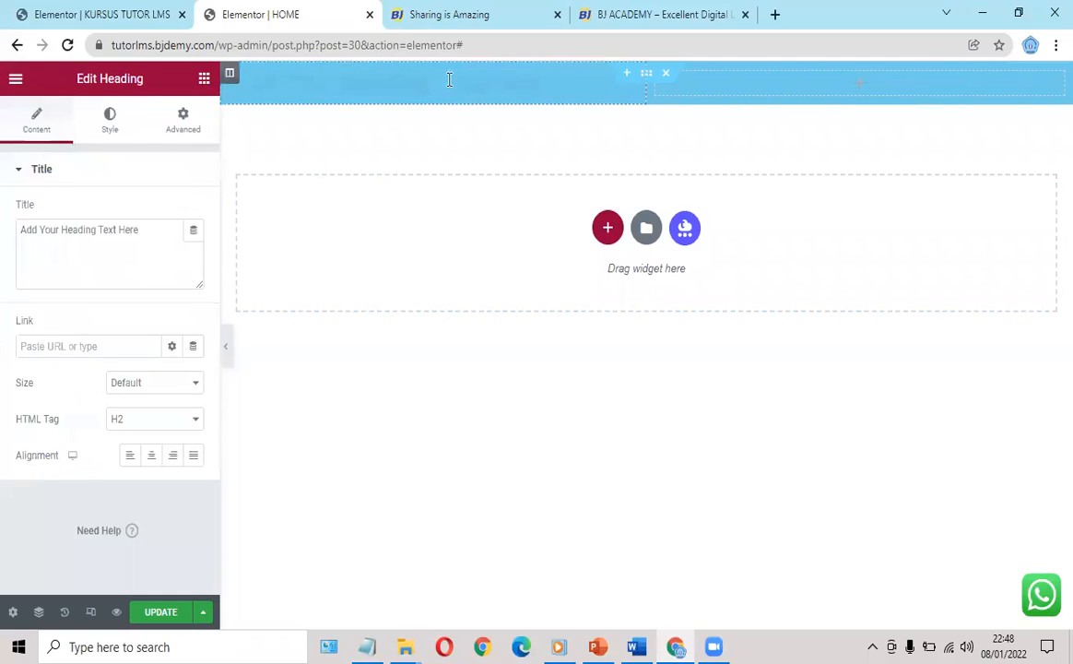
left_click_drag(16, 230, 200, 229)
type("WELCOME TO")
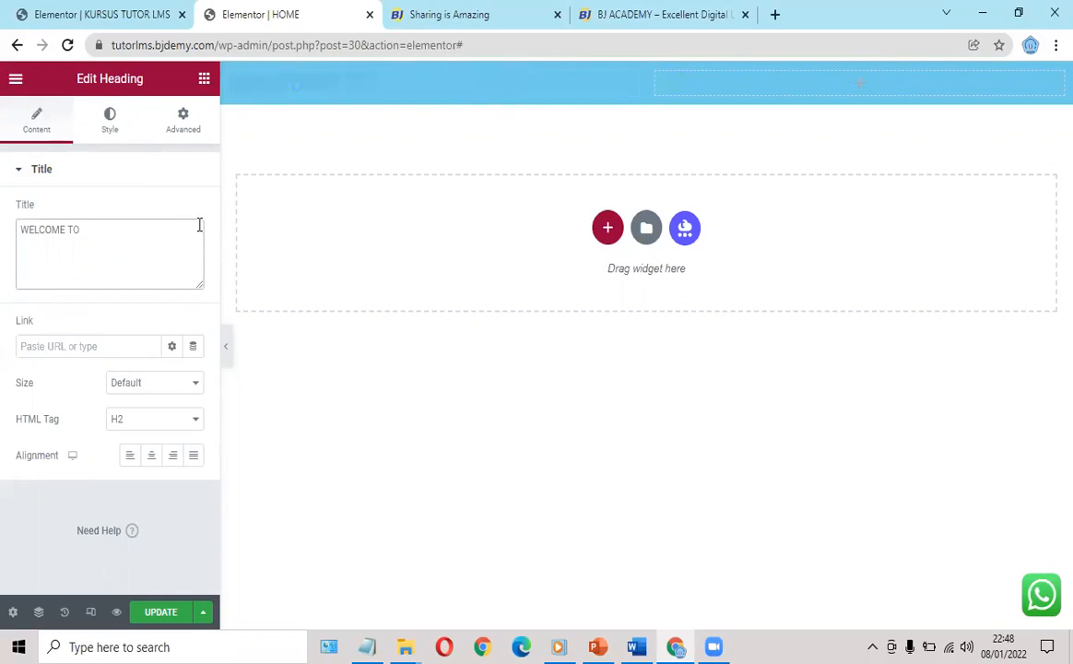
- Check the heading's placement on the BJ ACADEMY homepage and centre the WELCOME TO heading in its column
left_click(660, 15)
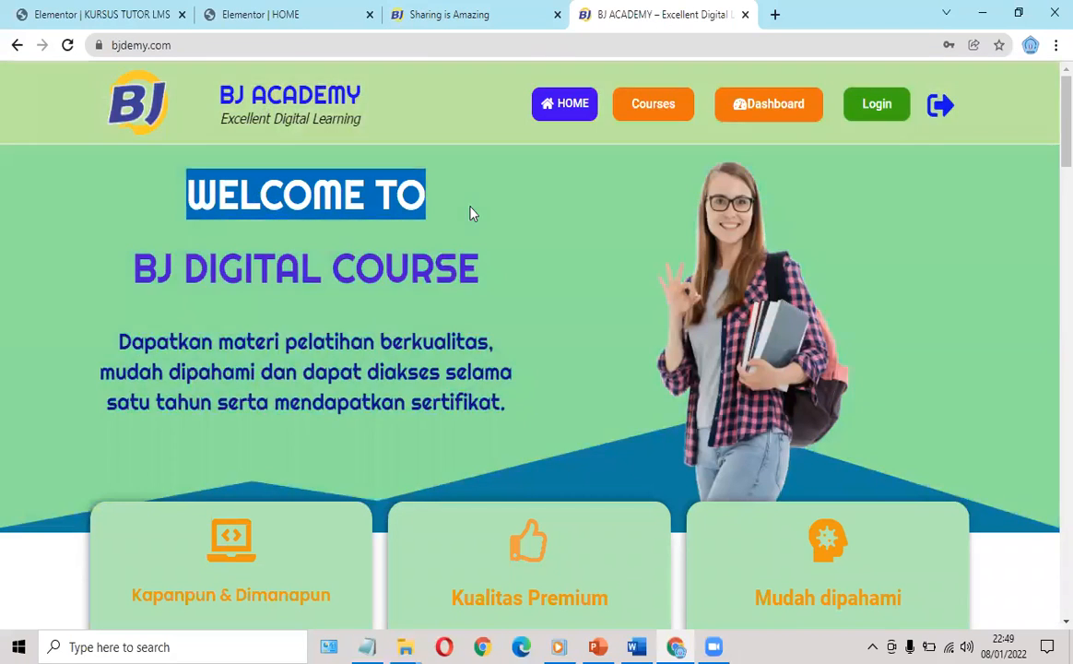
left_click(427, 187)
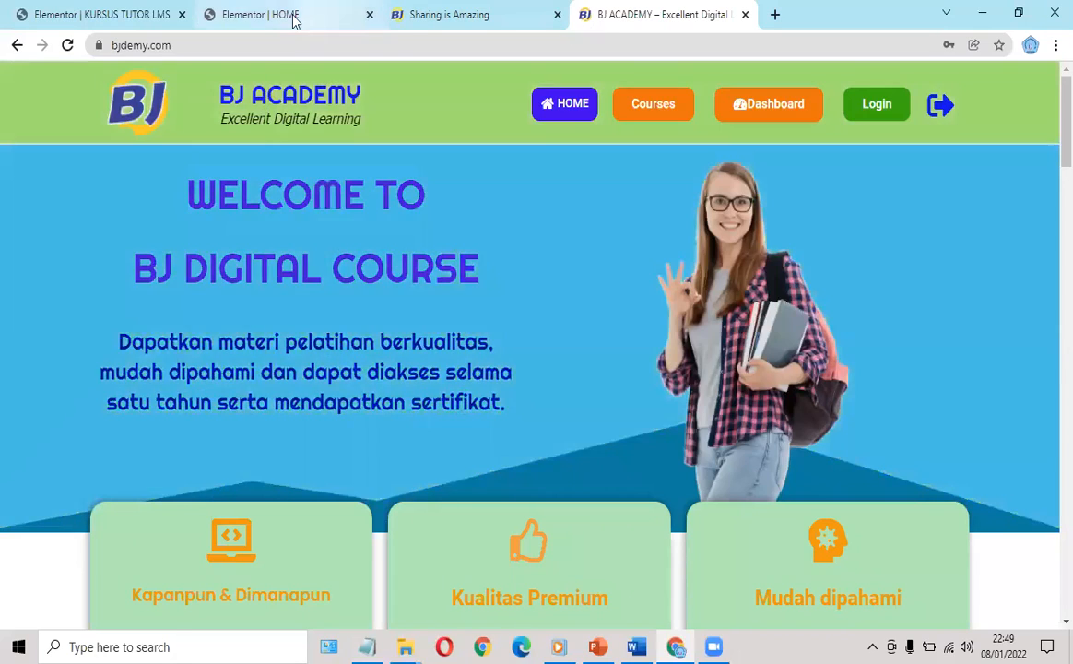
left_click(288, 15)
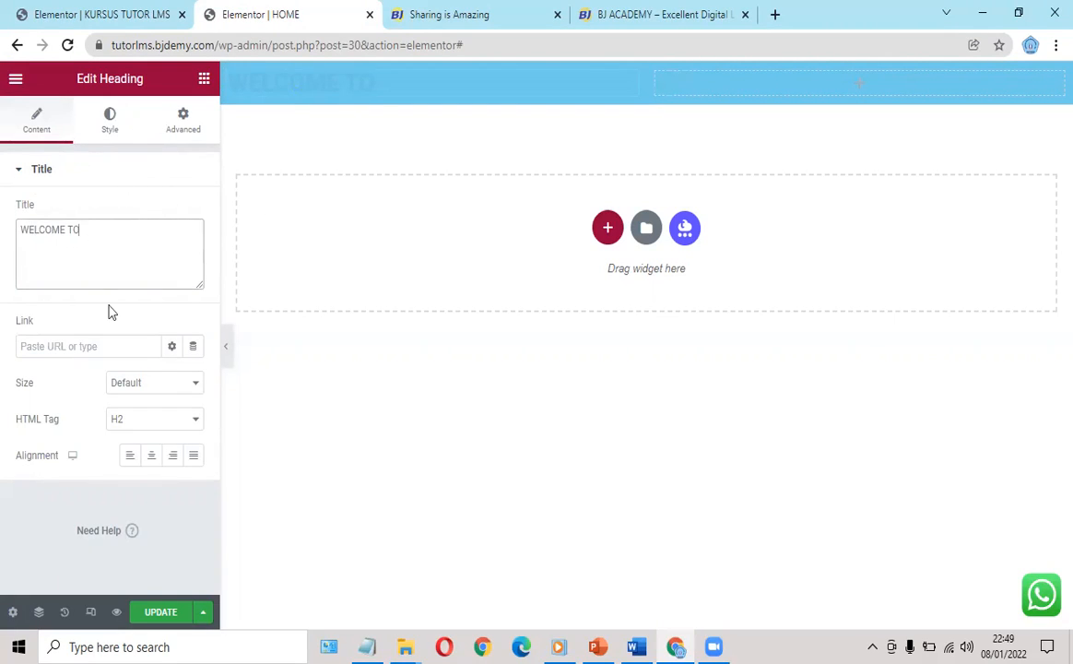
left_click(152, 456)
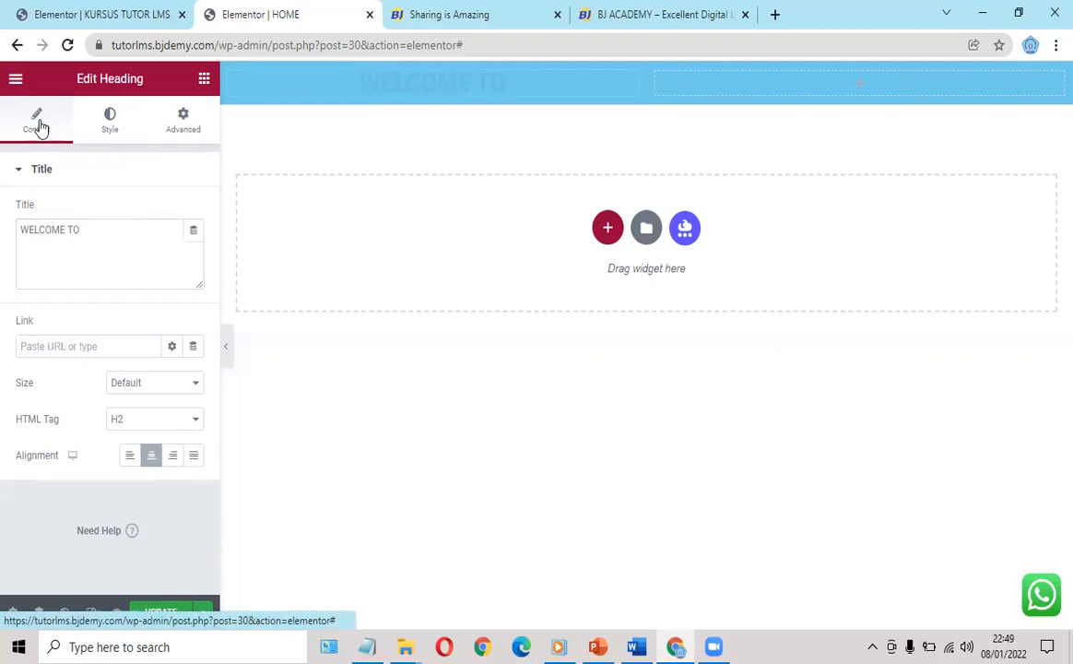
- Check the heading colour on the BJ ACADEMY homepage and set the WELCOME TO heading's text colour to #2617CF
left_click(109, 121)
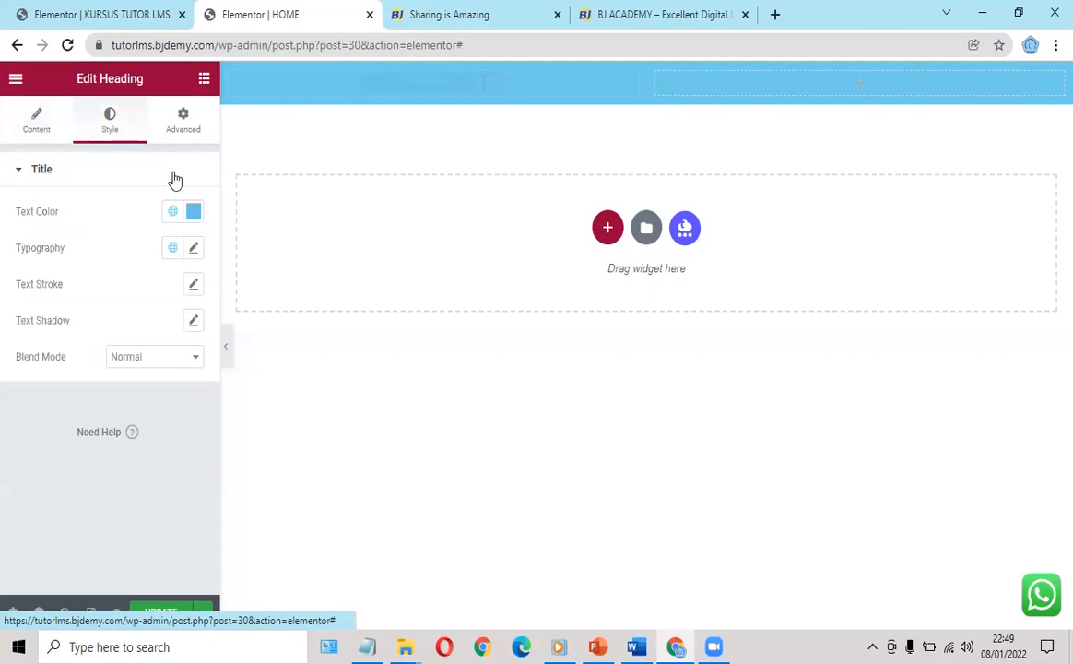
left_click(648, 15)
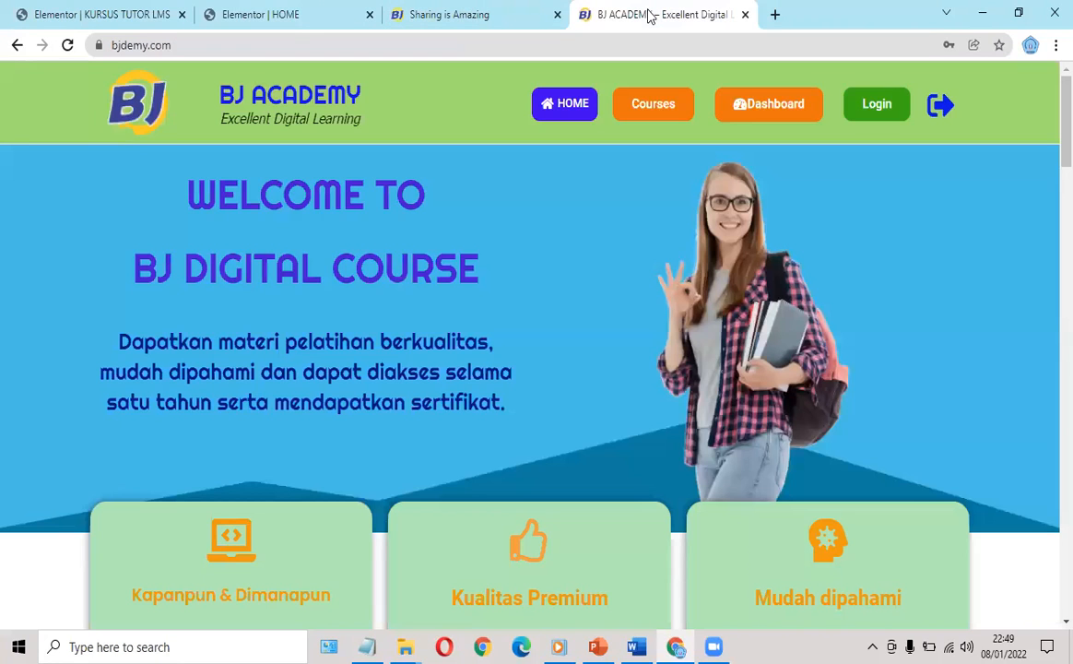
left_click(241, 15)
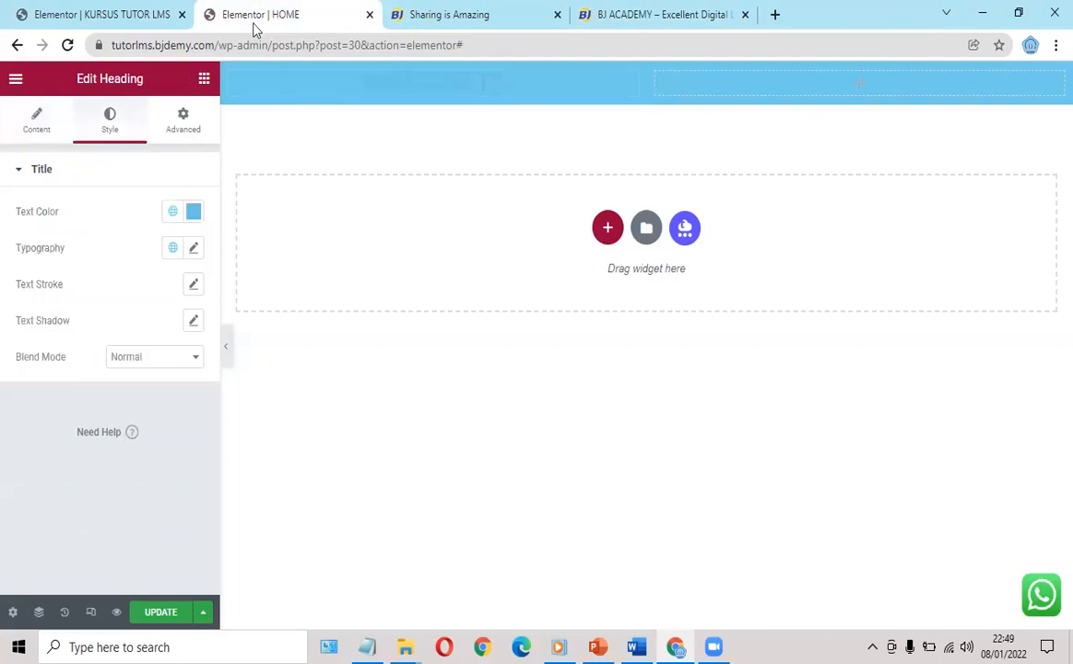
left_click(193, 215)
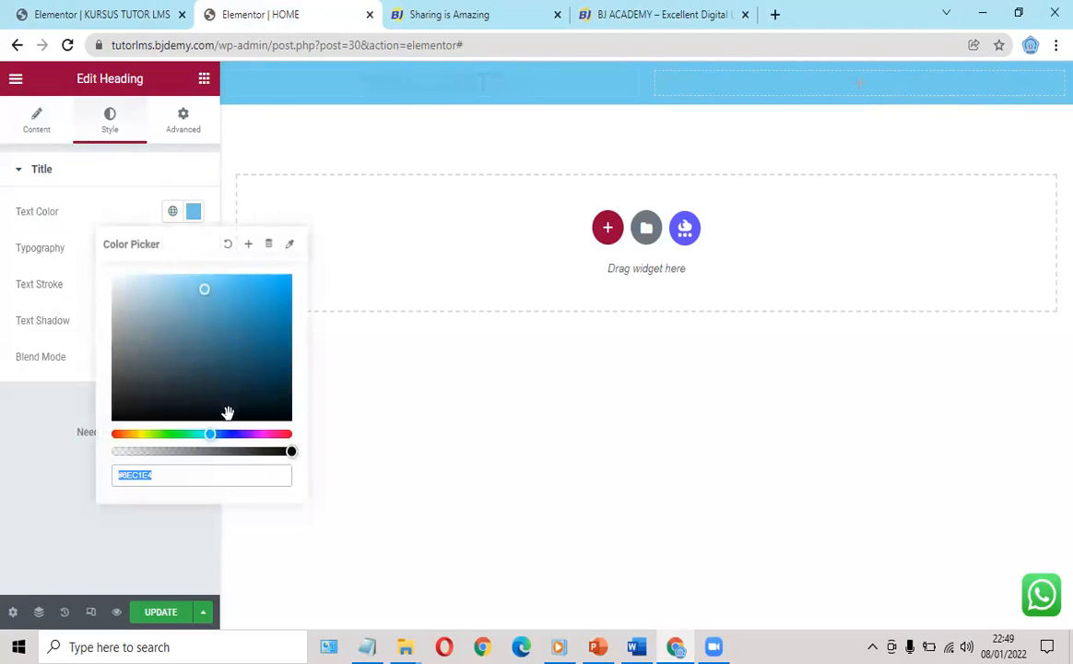
left_click_drag(228, 431, 234, 433)
left_click(271, 302)
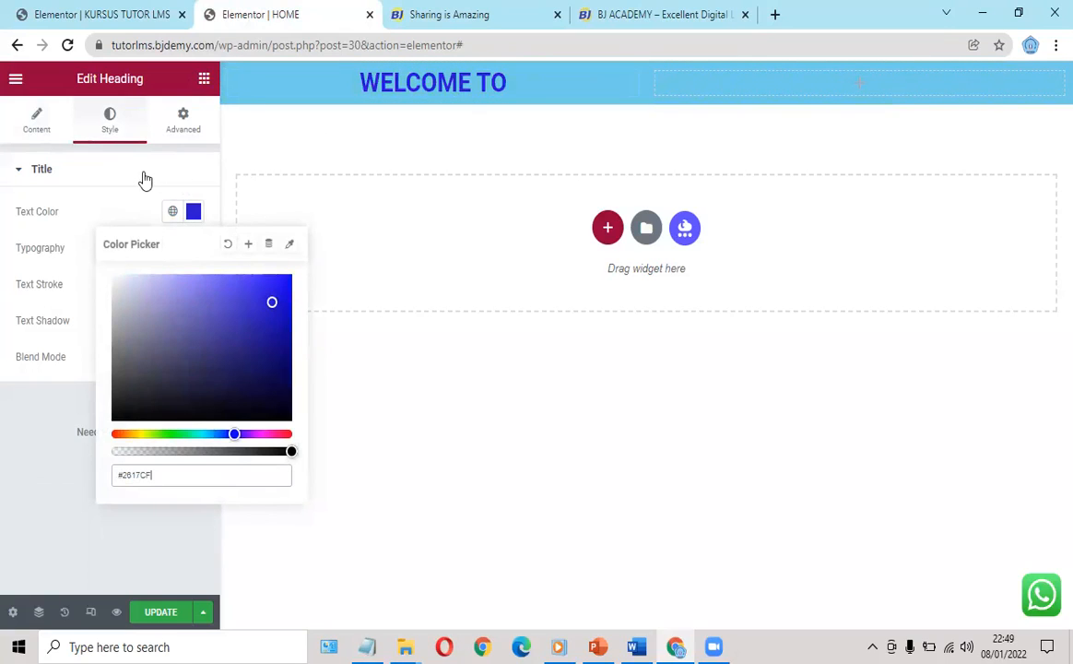
- Set the WELCOME TO heading's font family to Righteous and compare it with the BJ ACADEMY homepage
left_click(130, 211)
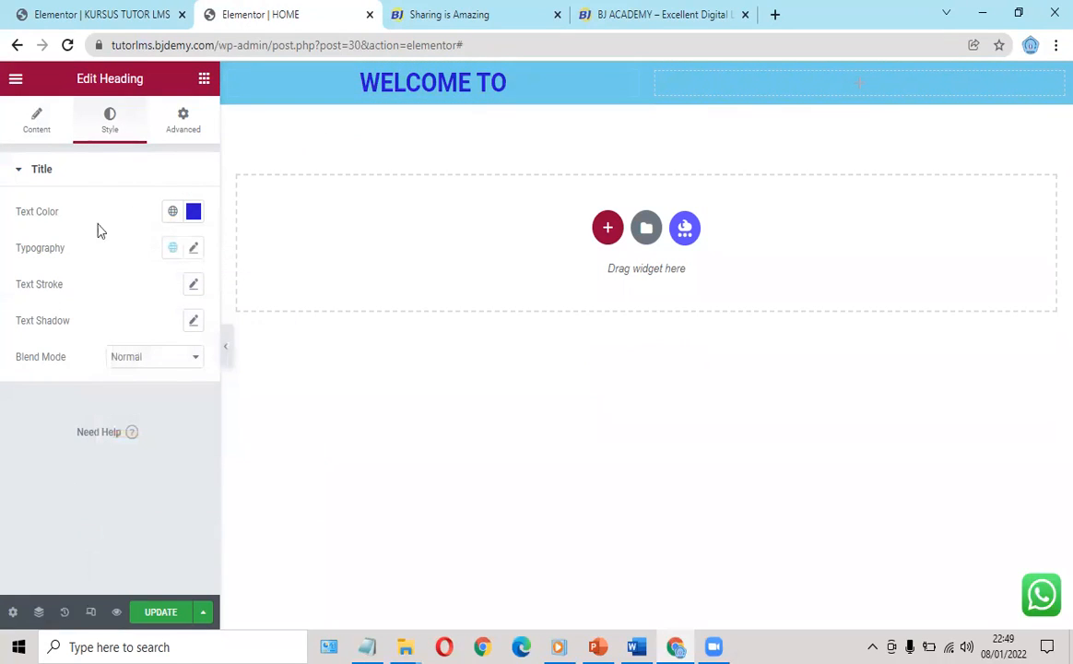
left_click(194, 250)
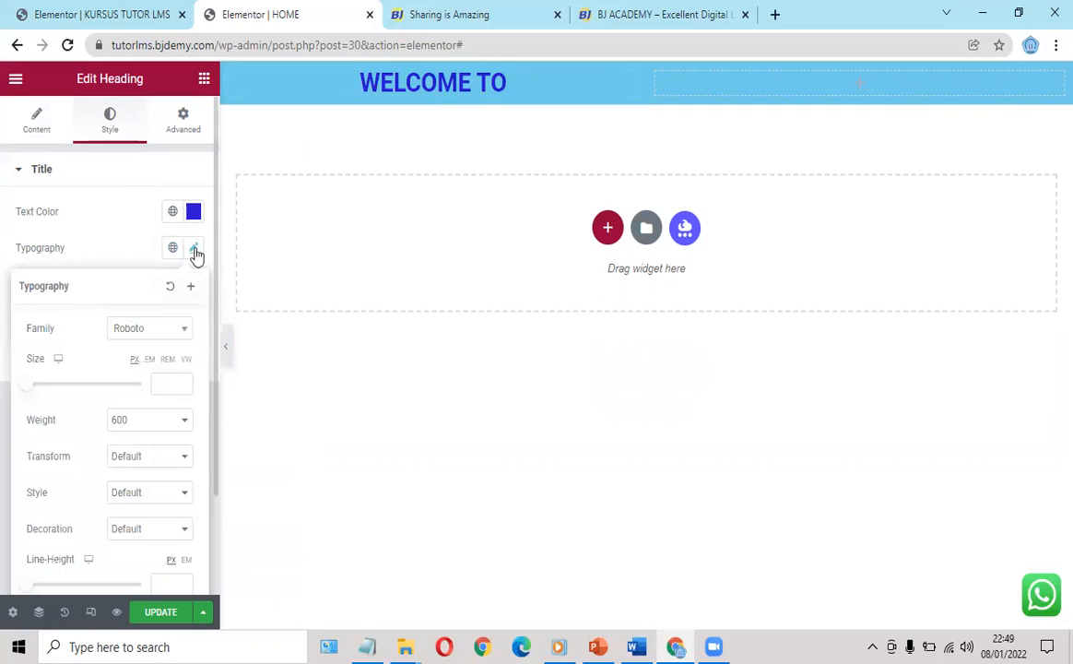
left_click(152, 330)
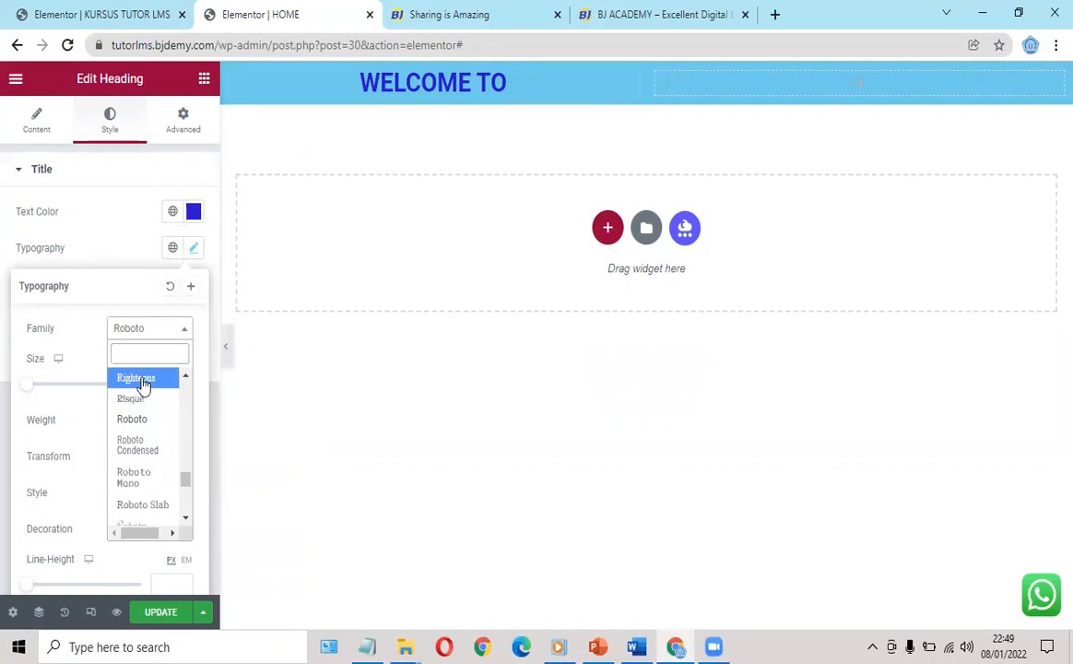
left_click(143, 381)
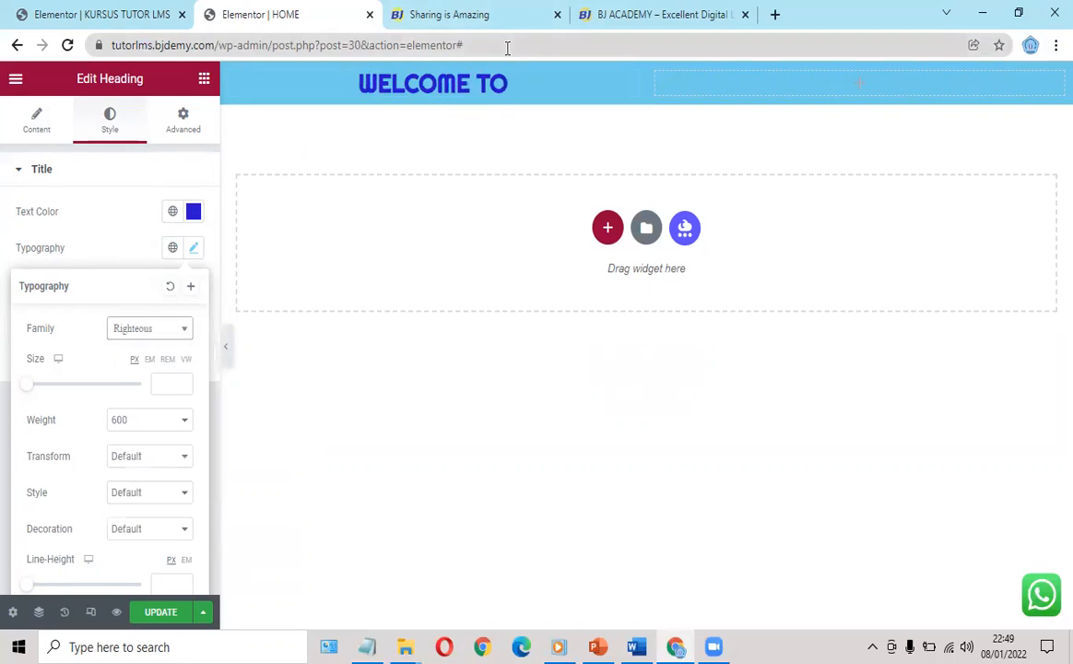
left_click(649, 16)
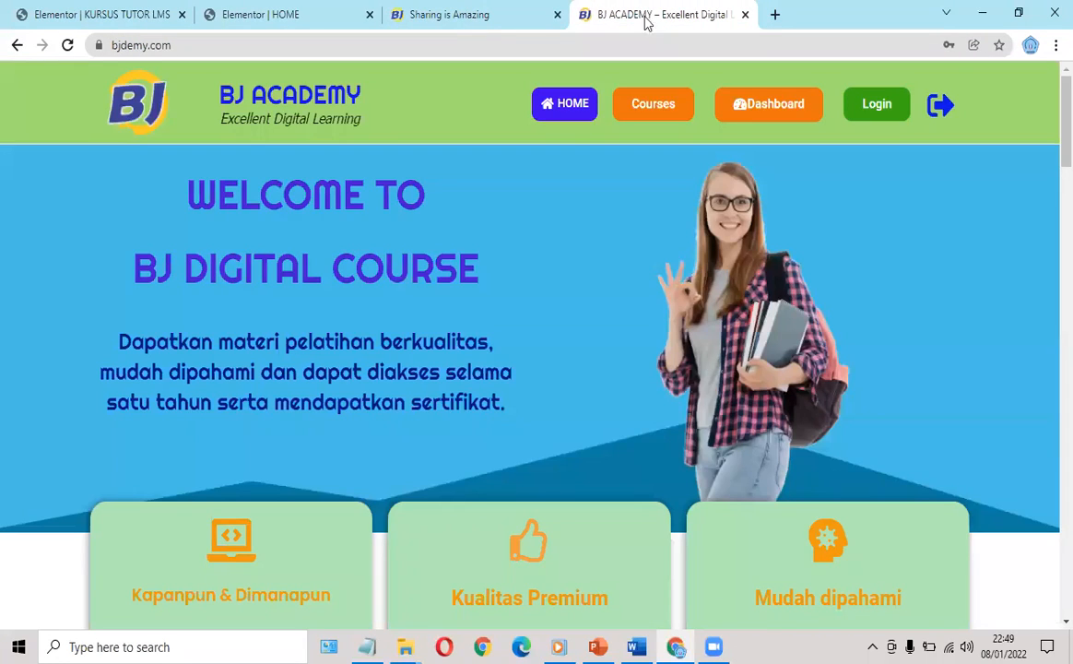
left_click(289, 16)
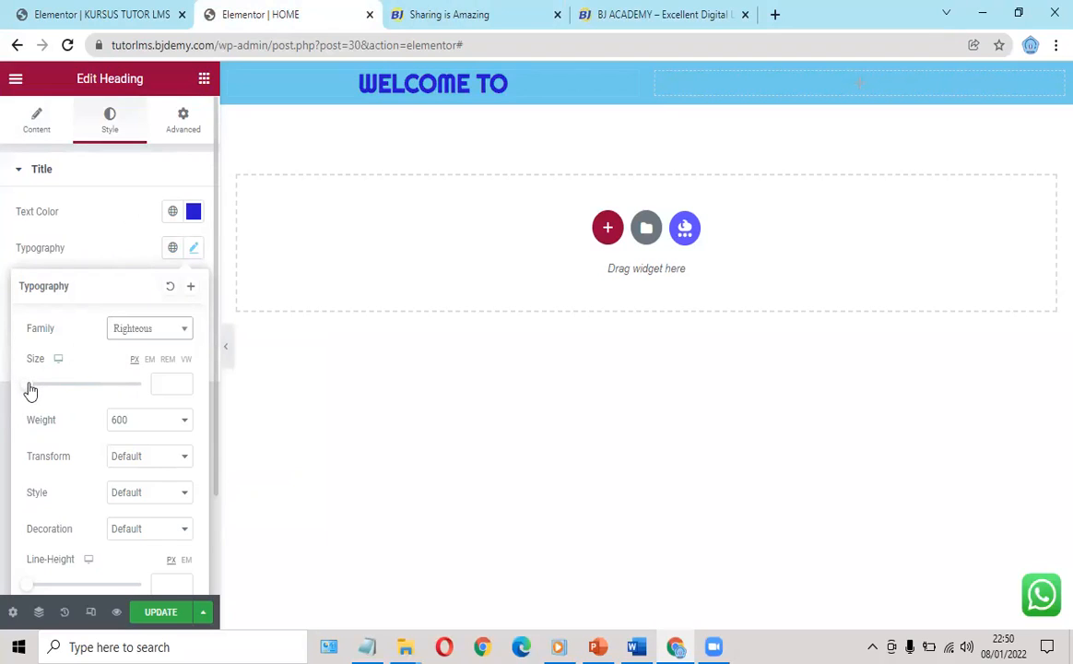
- Set the WELCOME TO heading's font size to 60 px and compare it with the BJ ACADEMY homepage
left_click_drag(32, 390, 66, 392)
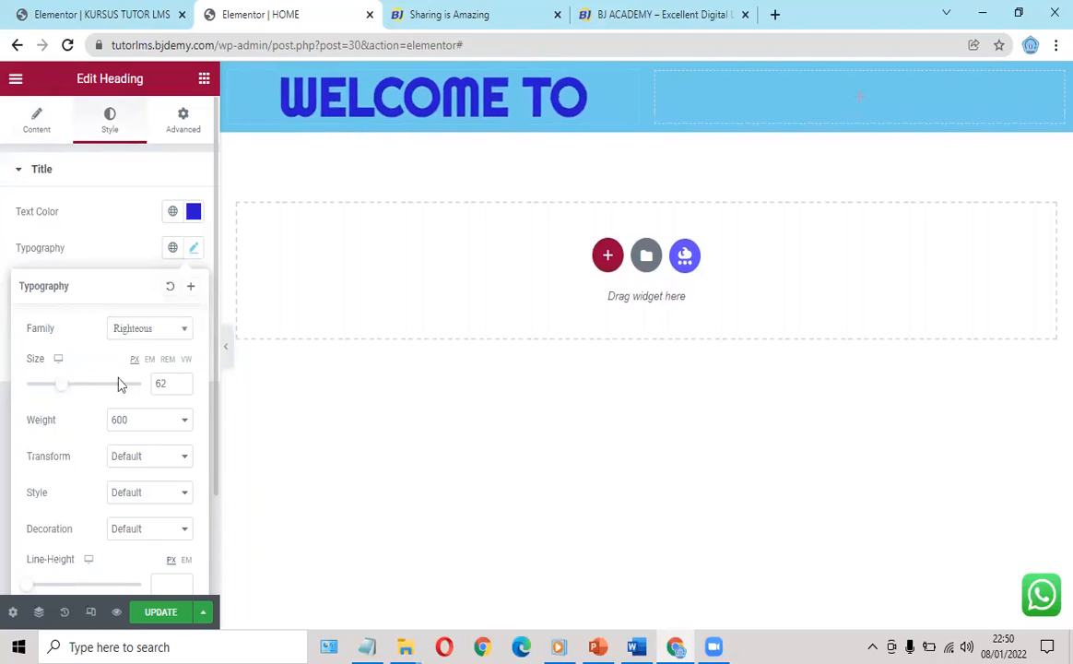
left_click(181, 386)
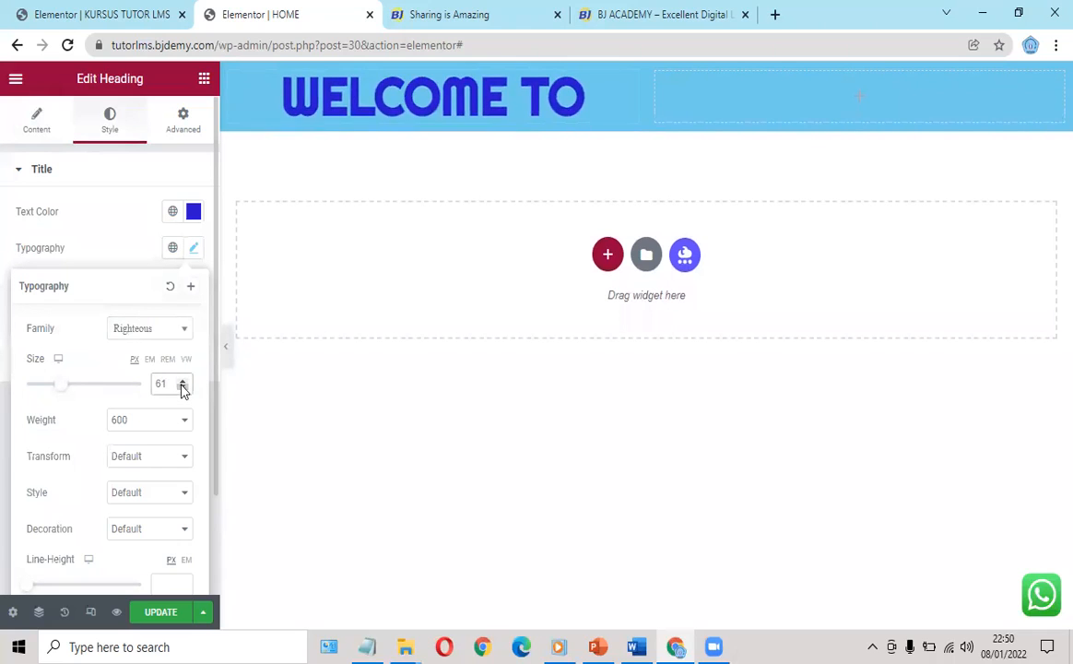
left_click(182, 387)
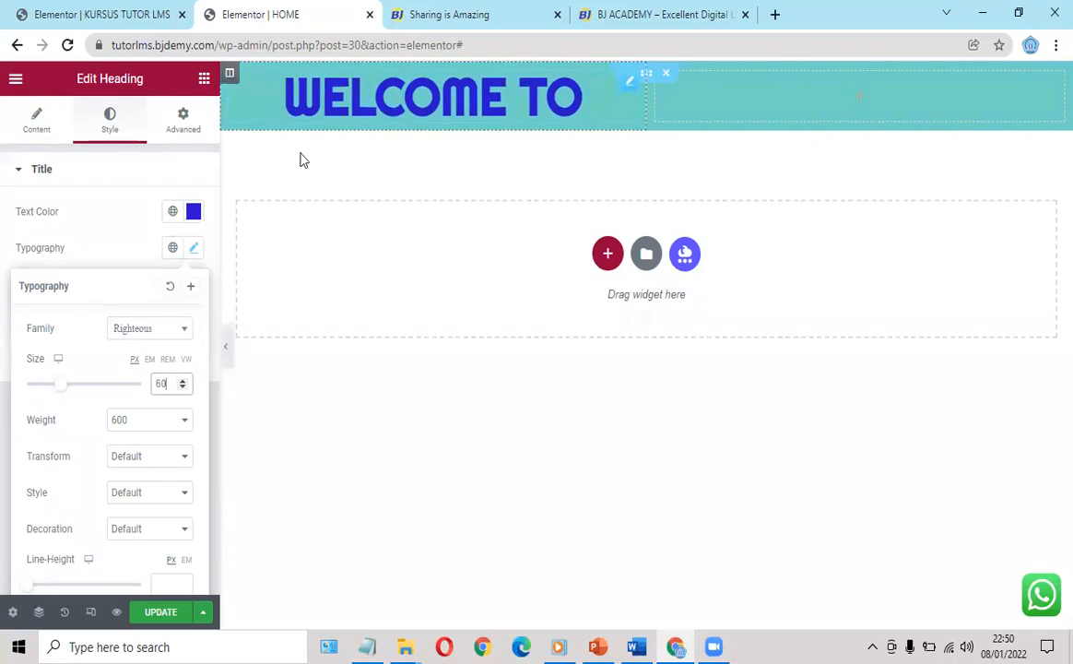
left_click(641, 15)
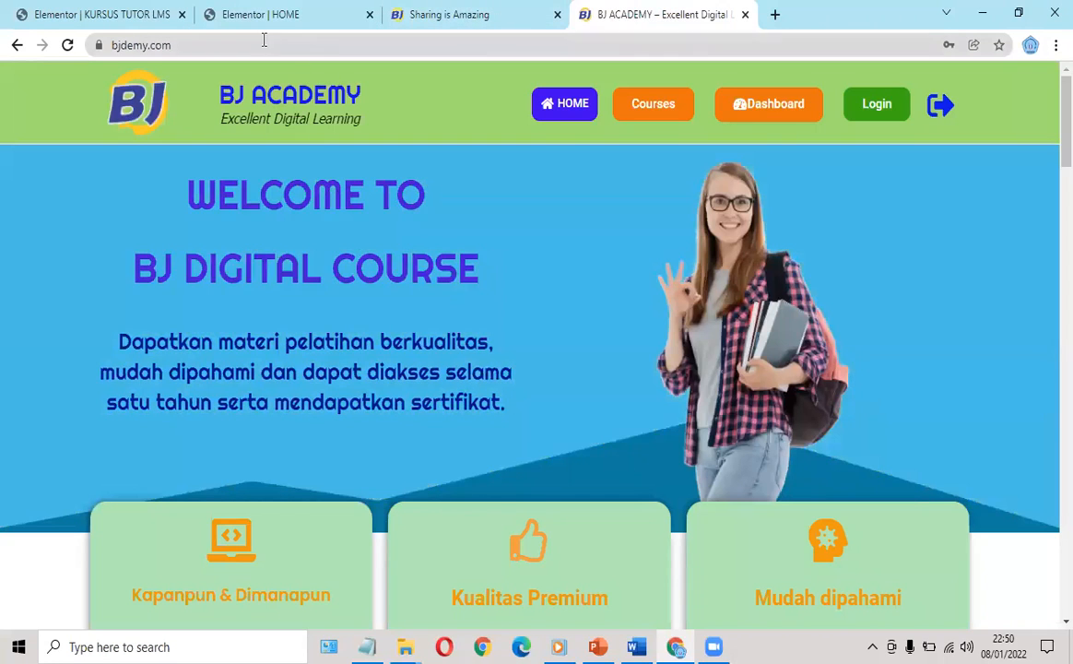
left_click(269, 16)
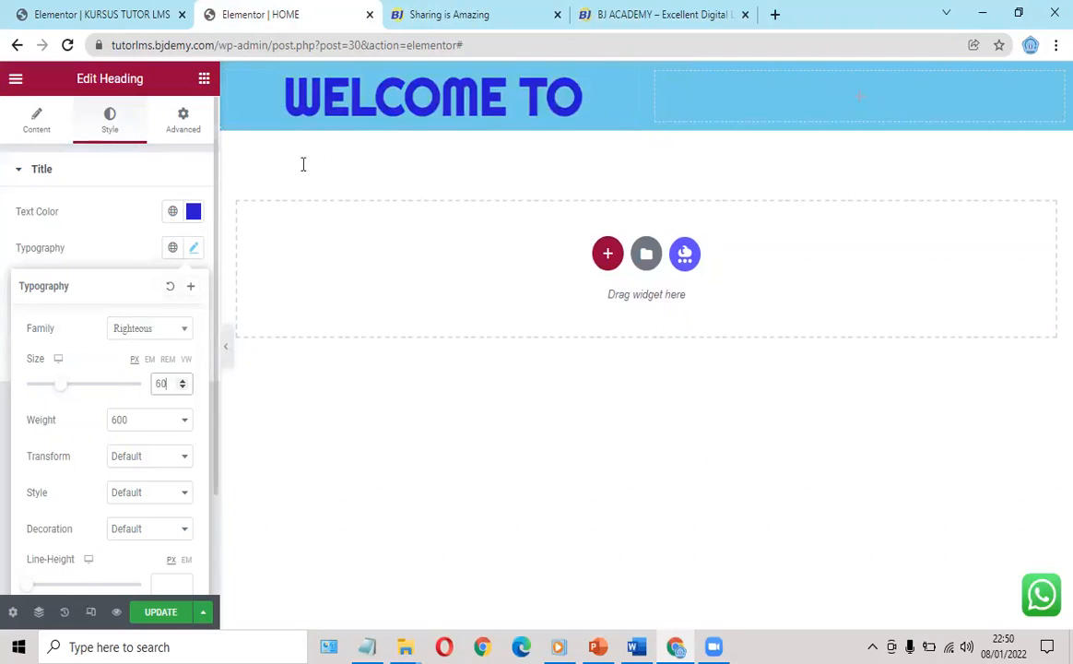
left_click(94, 254)
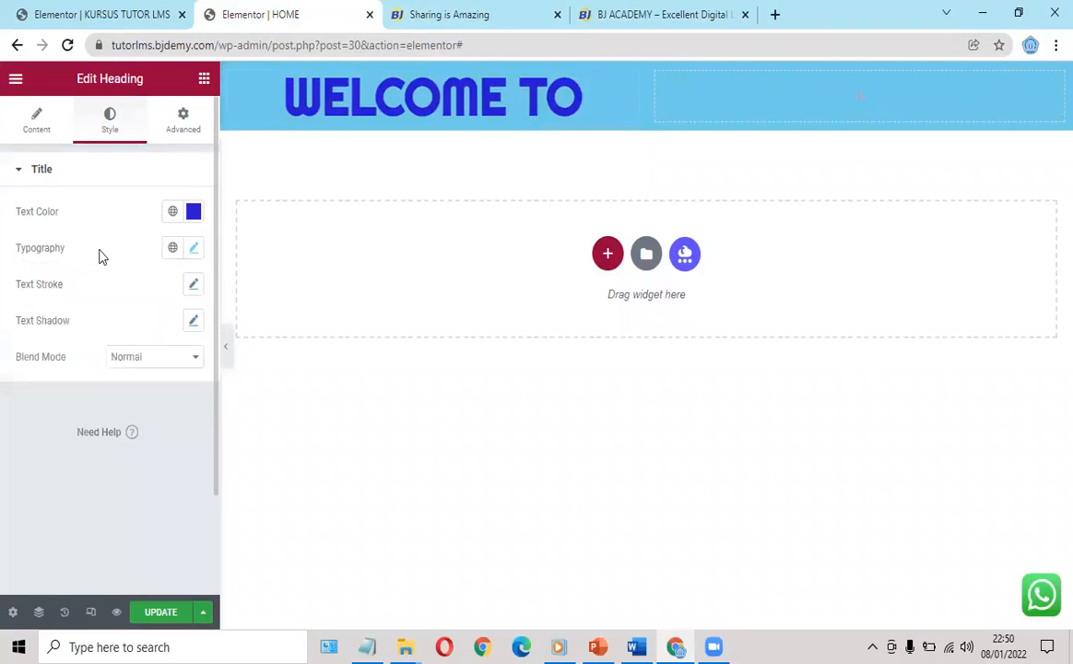
- Give the WELCOME TO heading a Fade In Up entrance animation
left_click(191, 126)
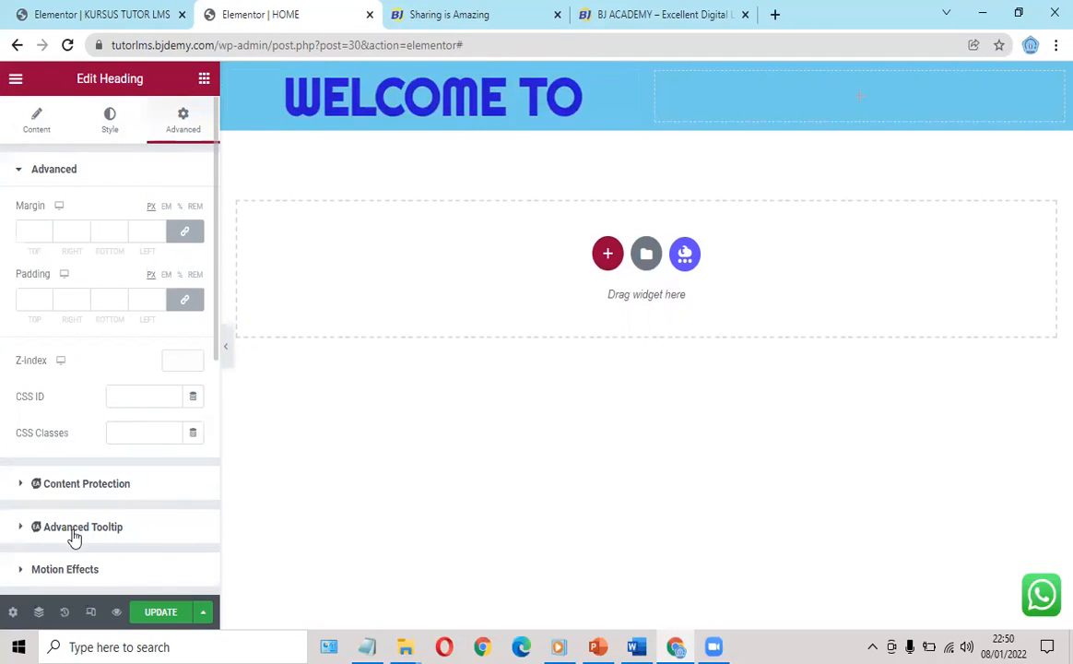
left_click(68, 573)
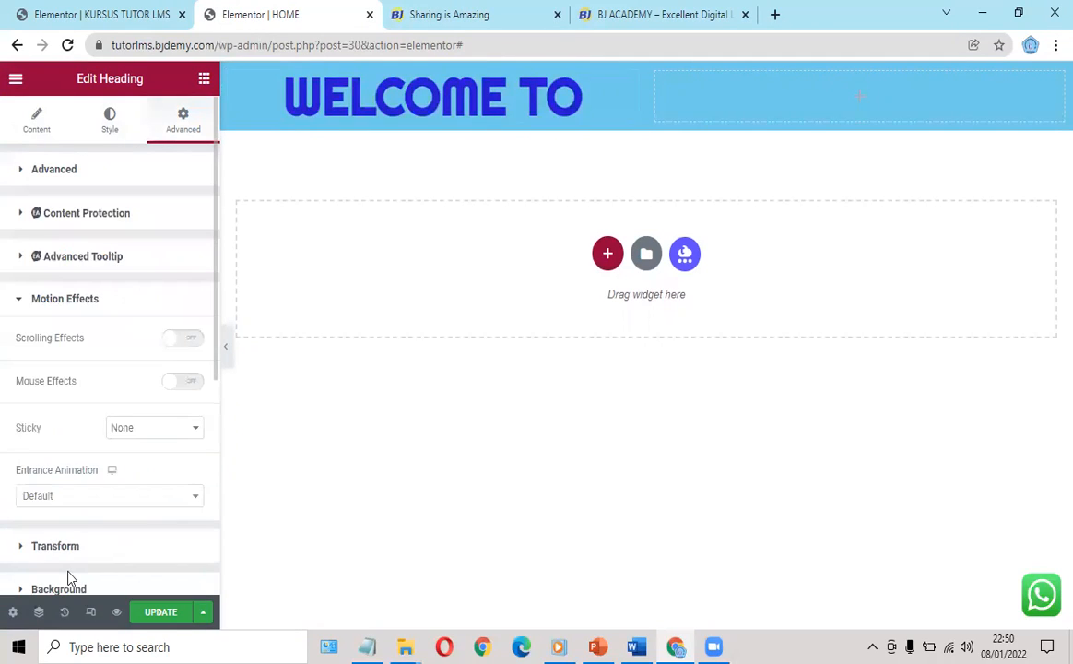
left_click(74, 504)
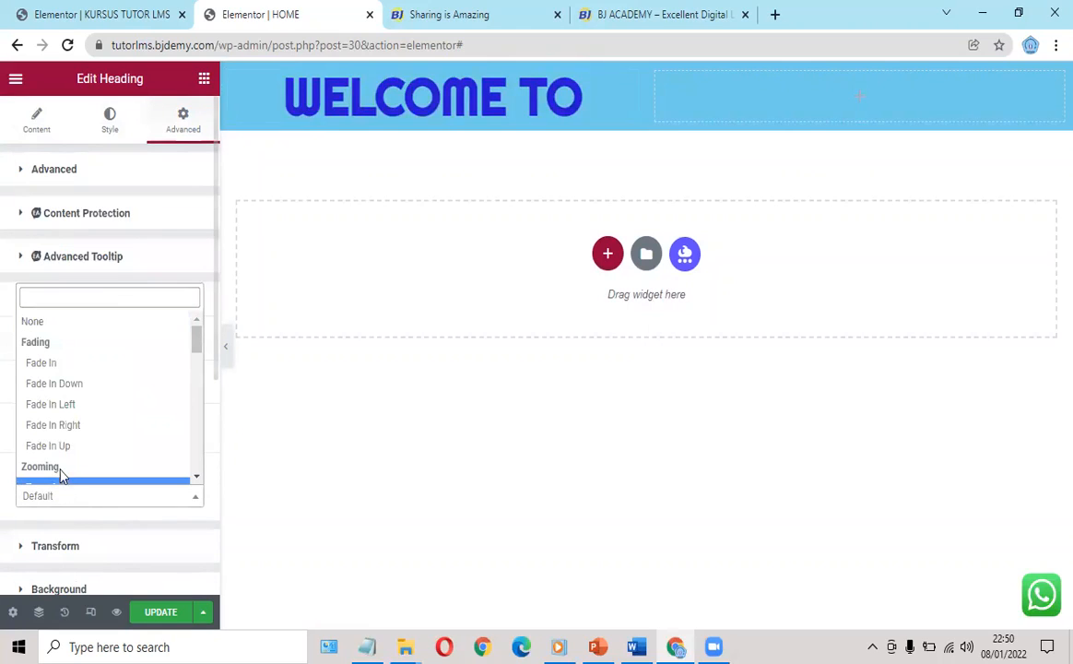
left_click(57, 446)
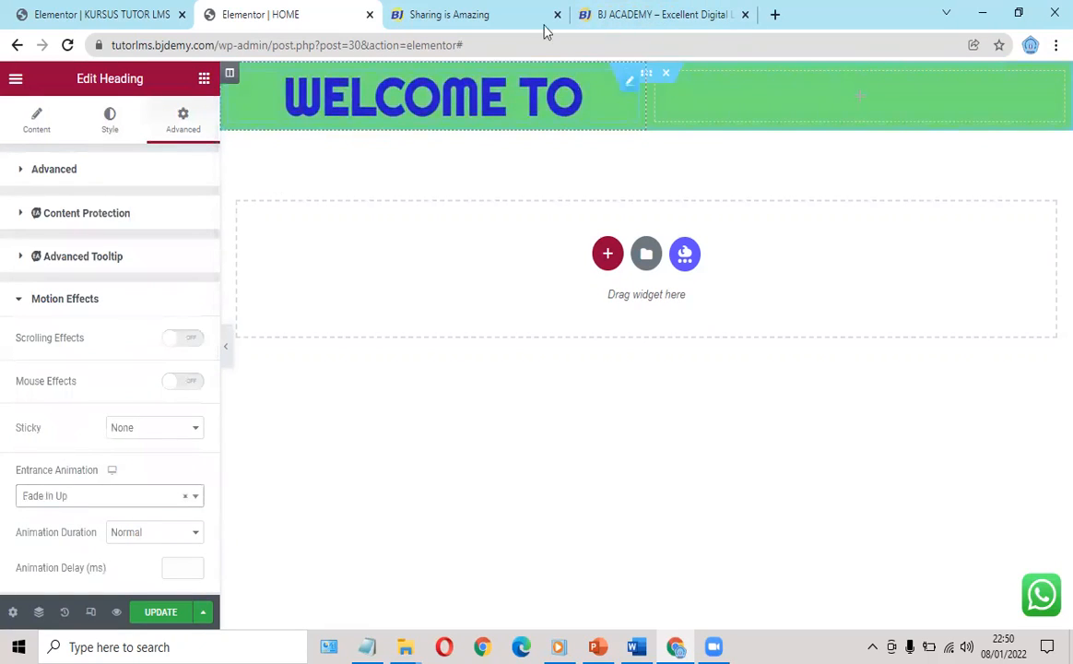
- Check the hero text on the BJ ACADEMY homepage and duplicate the WELCOME TO heading
left_click(645, 15)
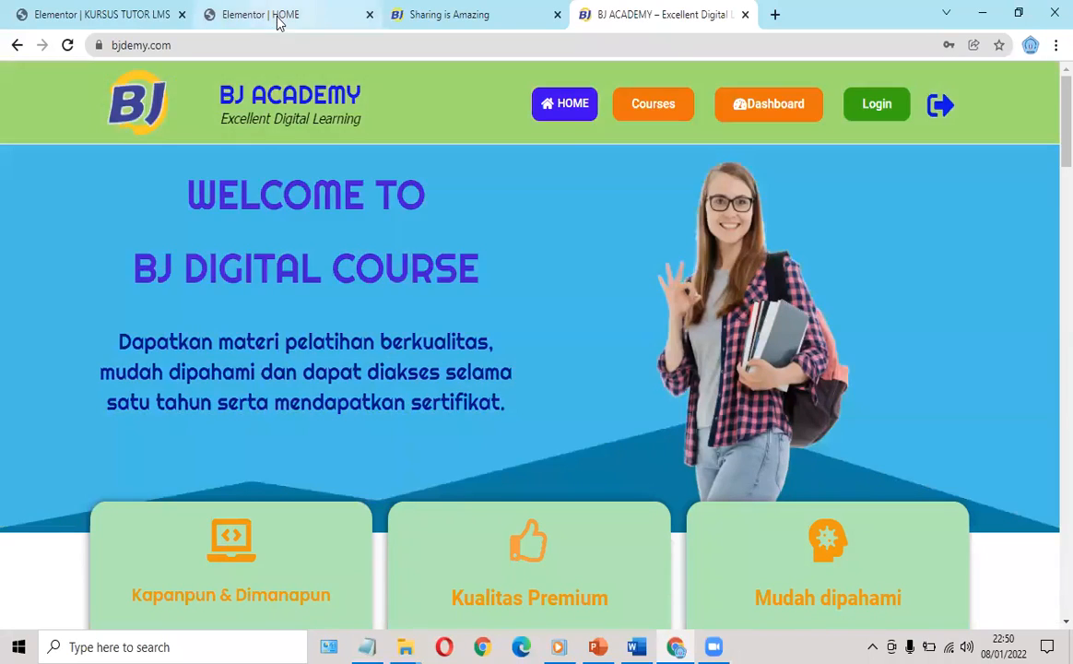
left_click(279, 17)
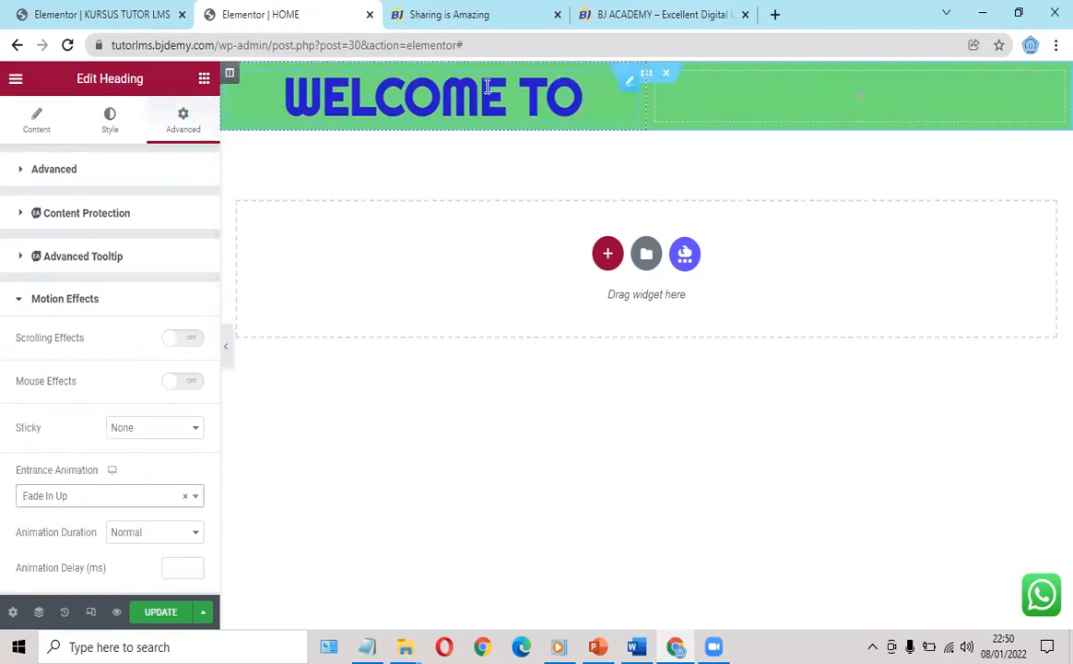
right_click(628, 88)
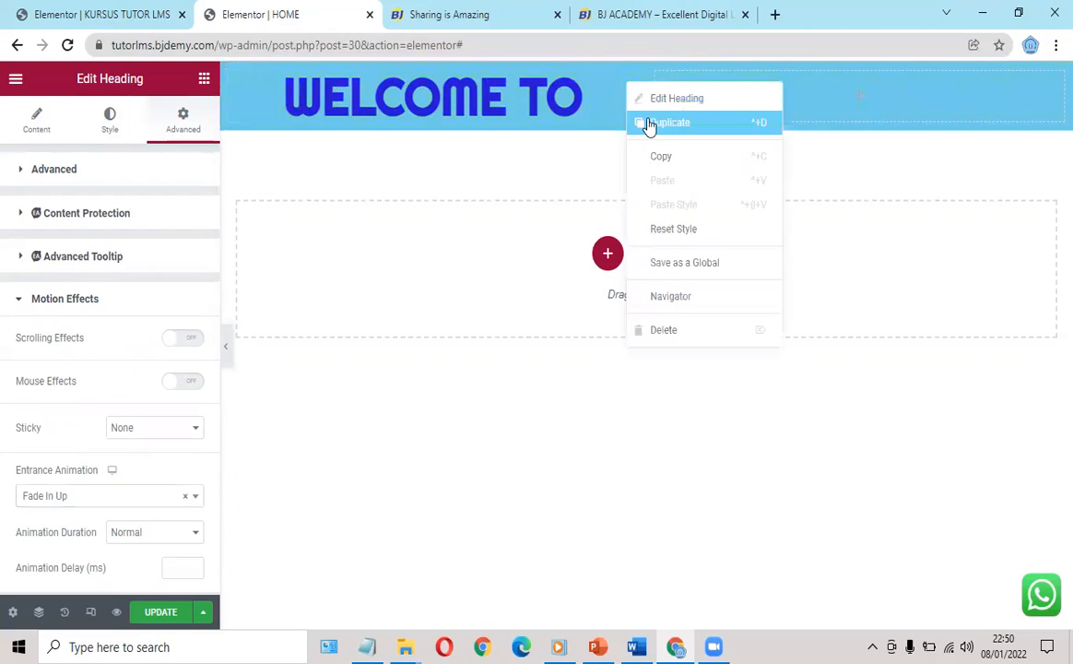
left_click(643, 122)
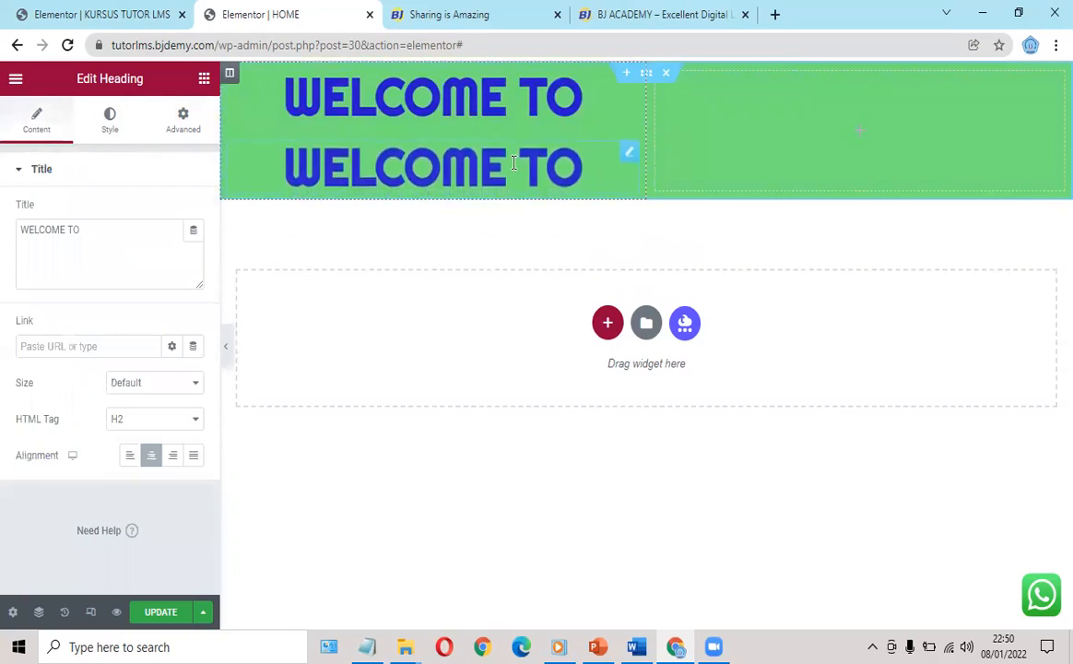
- Copy BJ DIGITAL COURSE from the BJ ACADEMY homepage and use it as the duplicated heading's title
left_click(630, 19)
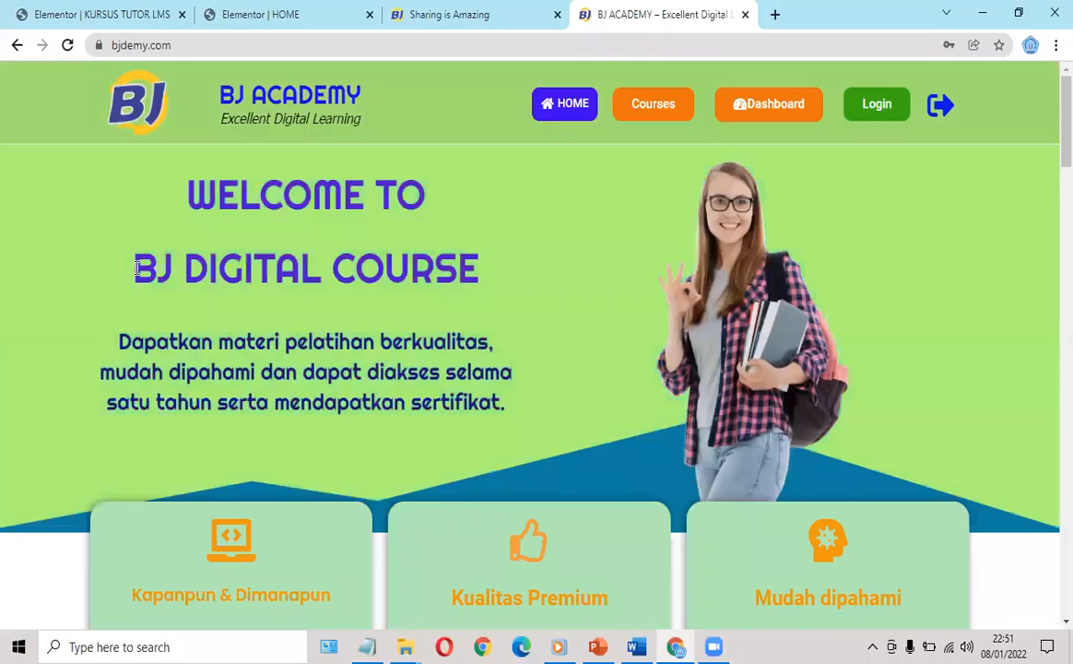
left_click_drag(129, 263, 477, 276)
key("ctrl+c")
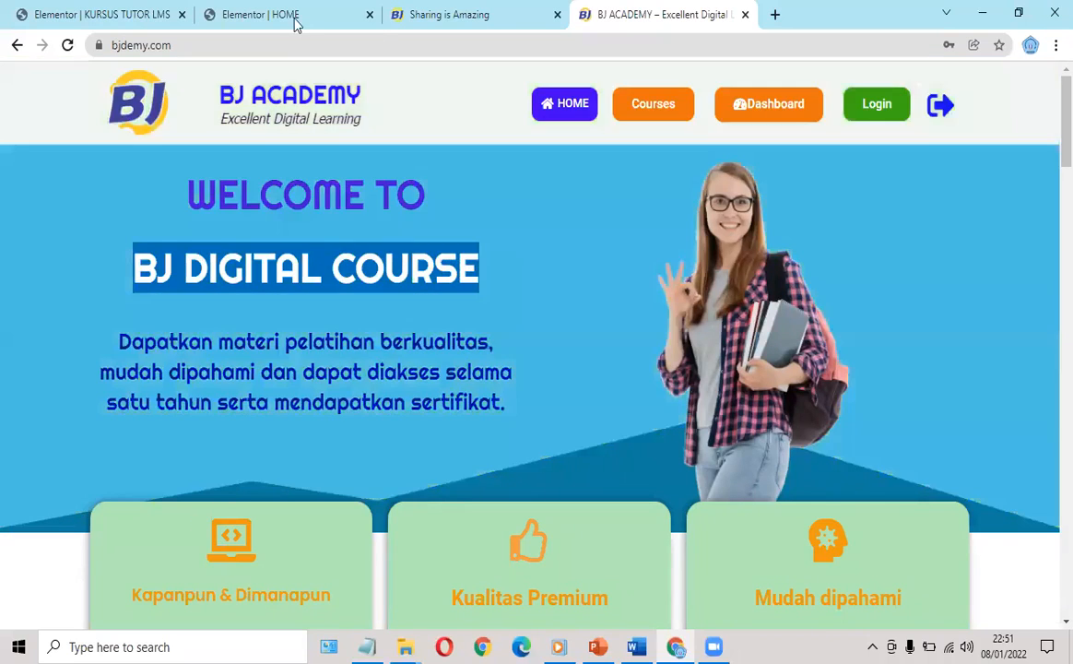
left_click(291, 18)
triple_click(130, 231)
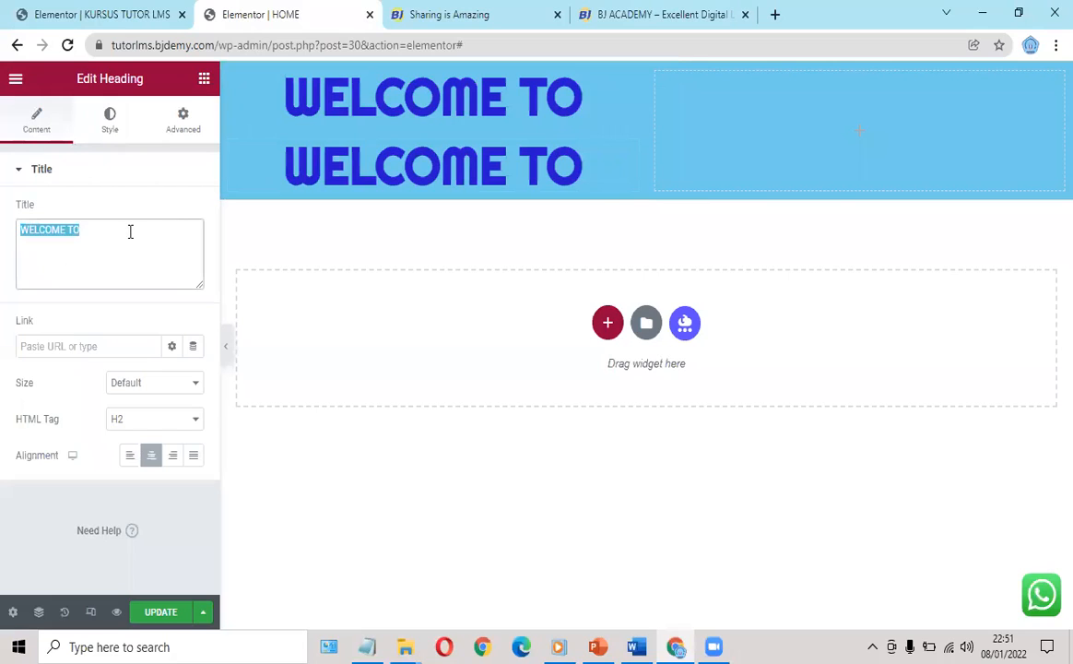
key("ctrl+v")
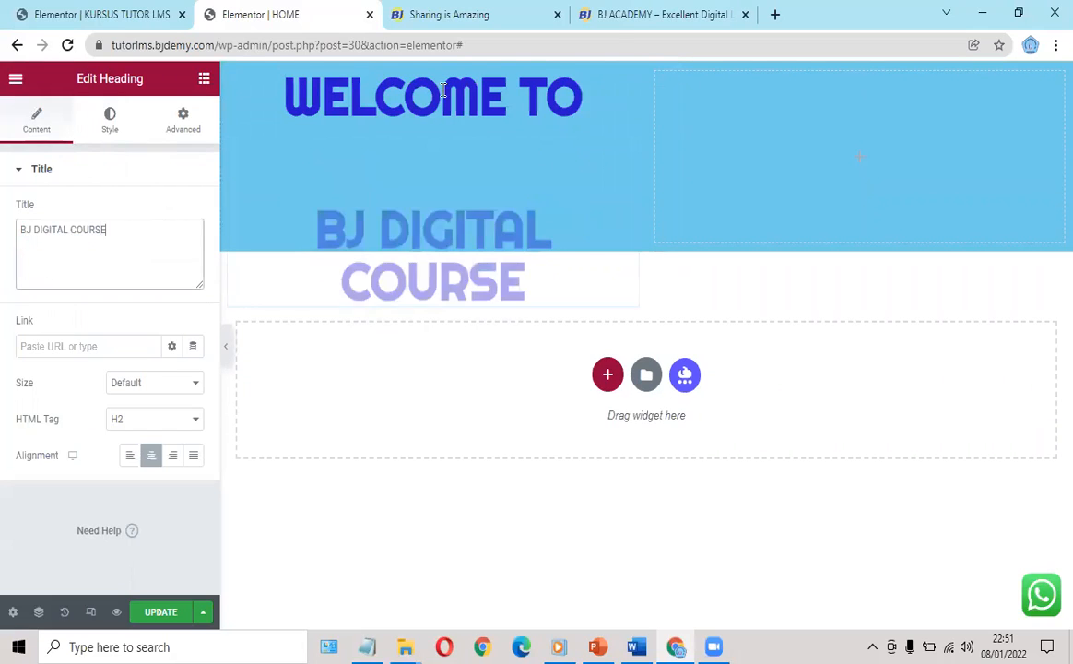
- Compare with the BJ ACADEMY homepage and set the BJ DIGITAL COURSE heading's font weight to 500
left_click(642, 19)
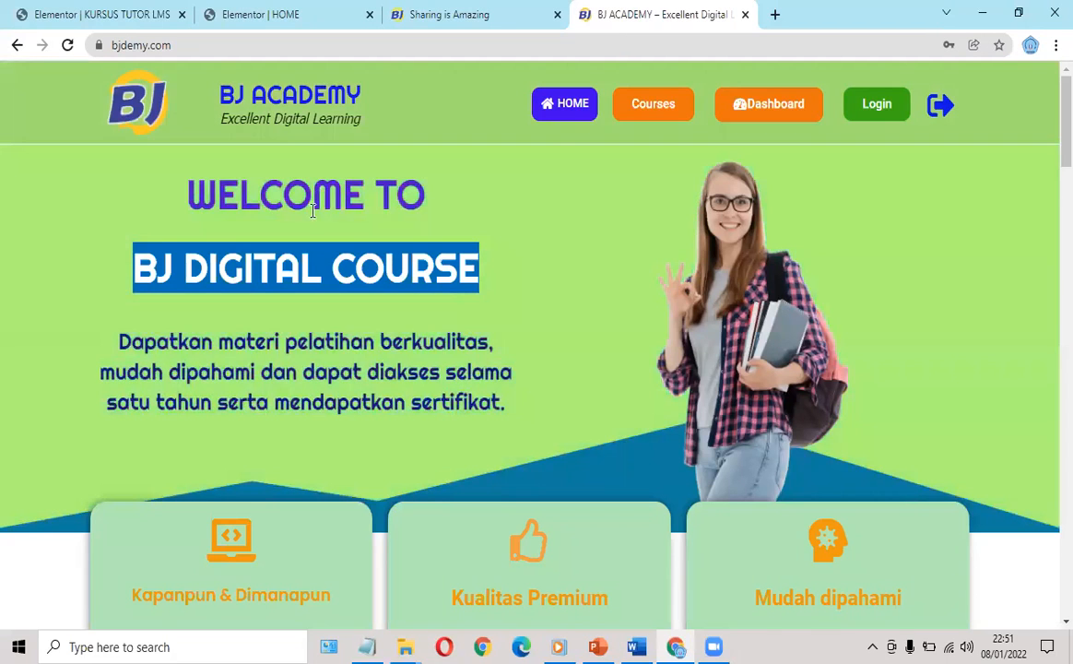
left_click(297, 228)
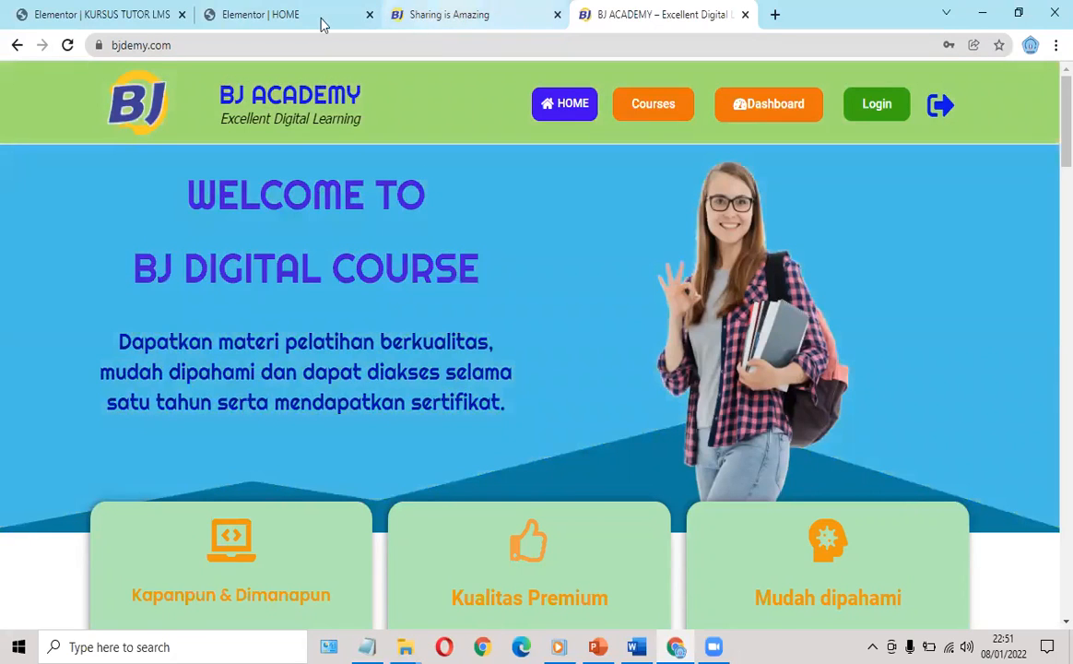
left_click(297, 17)
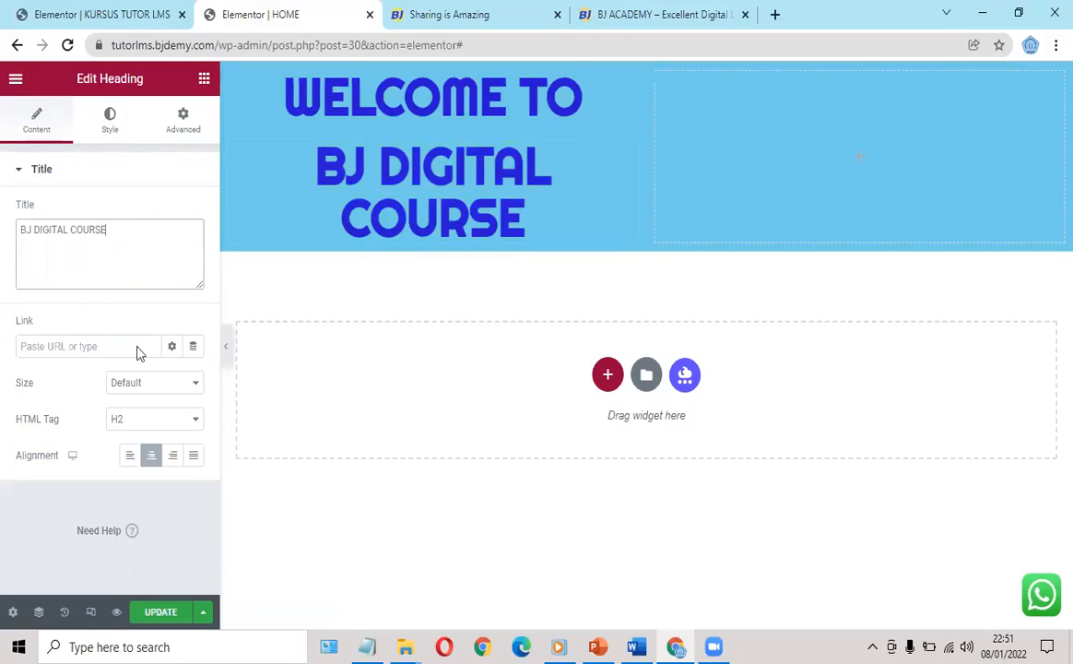
left_click(109, 124)
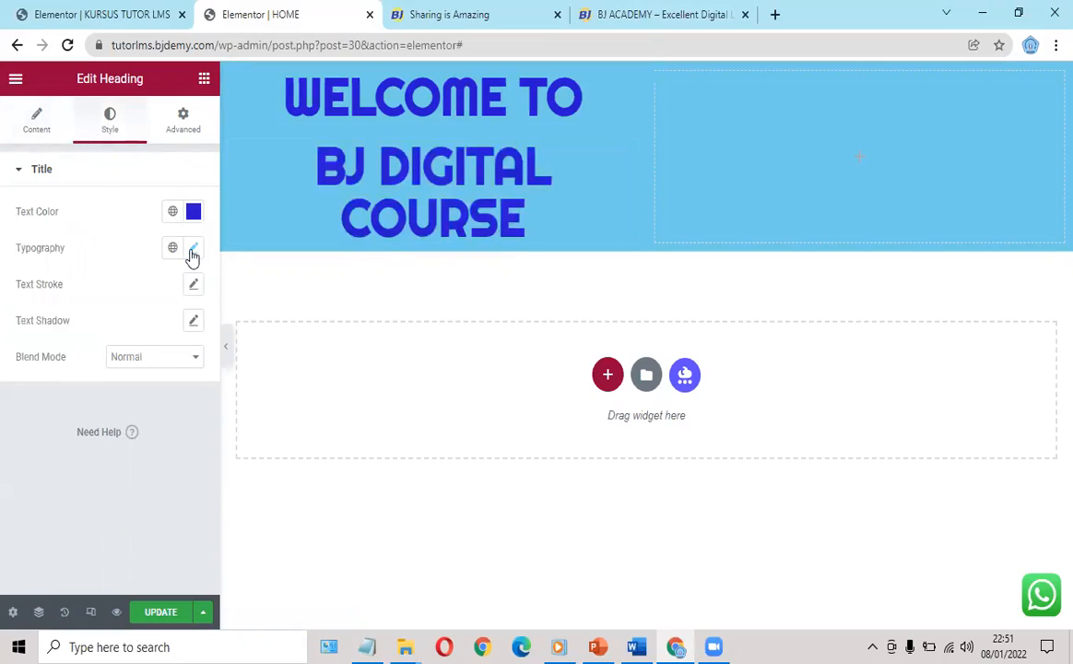
left_click(192, 251)
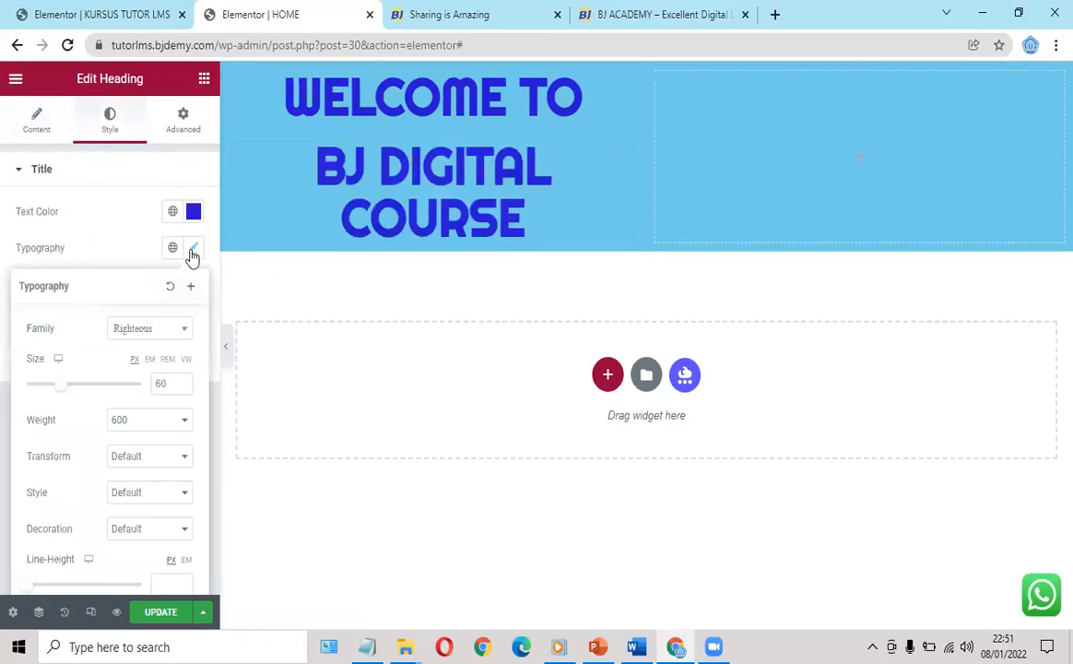
left_click(185, 425)
left_click(133, 495)
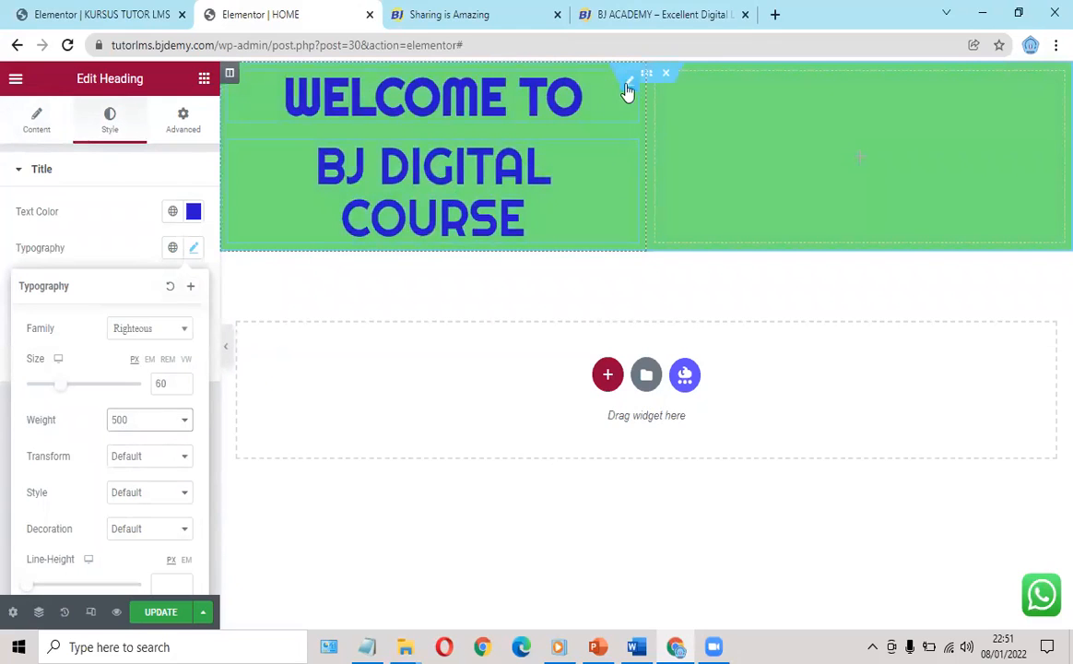
- Set the WELCOME TO heading's font weight to 500 and compare the result with the BJ ACADEMY homepage
left_click(631, 88)
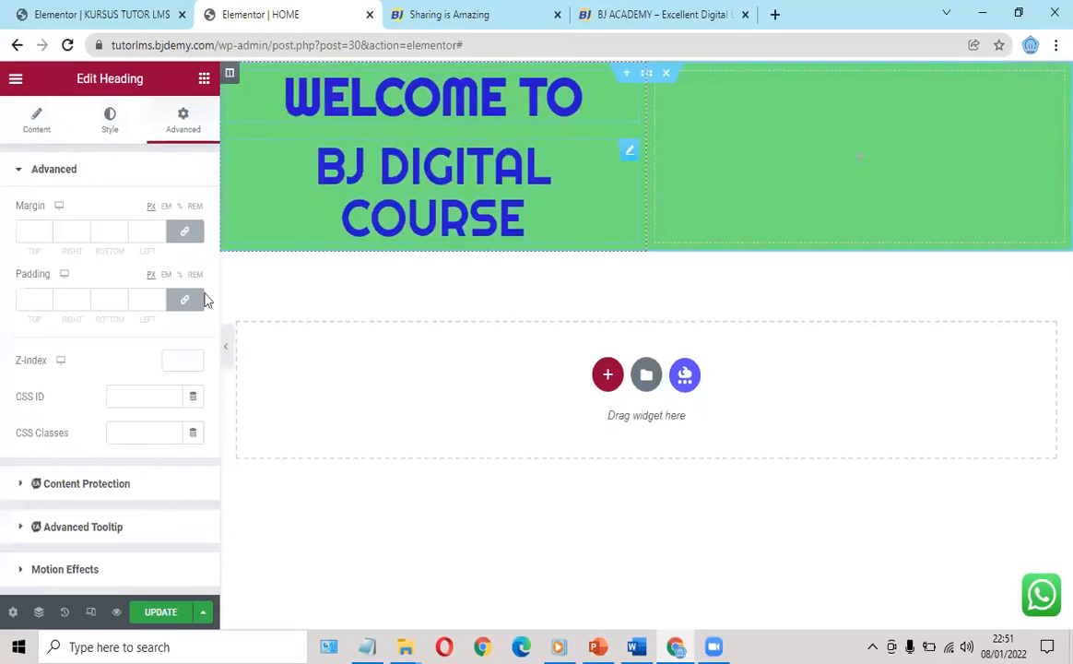
left_click(110, 119)
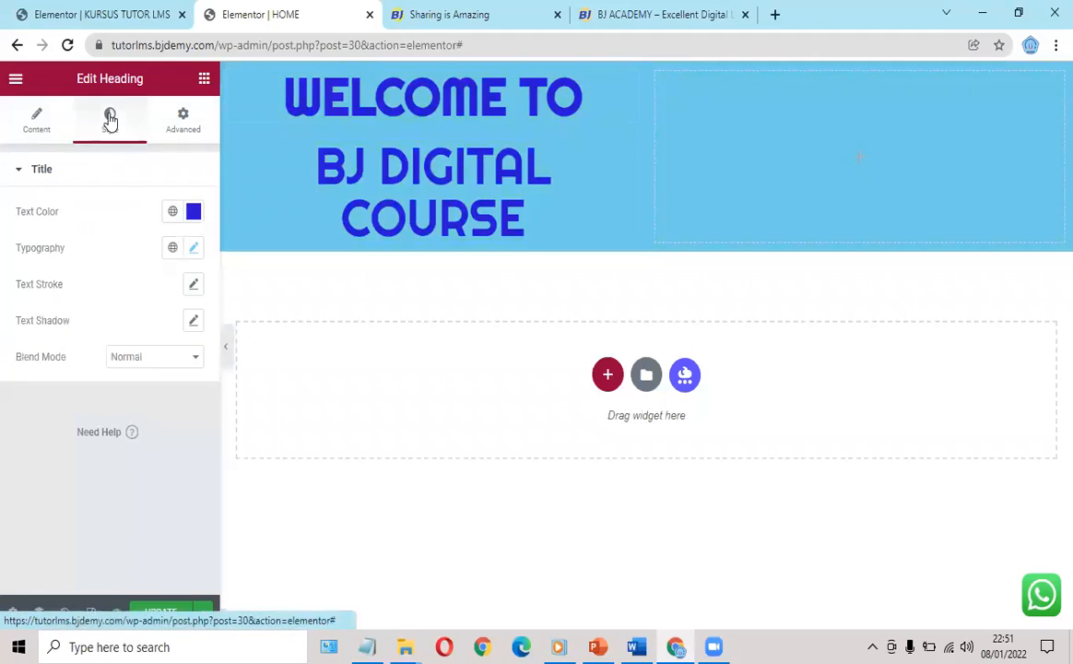
left_click(192, 247)
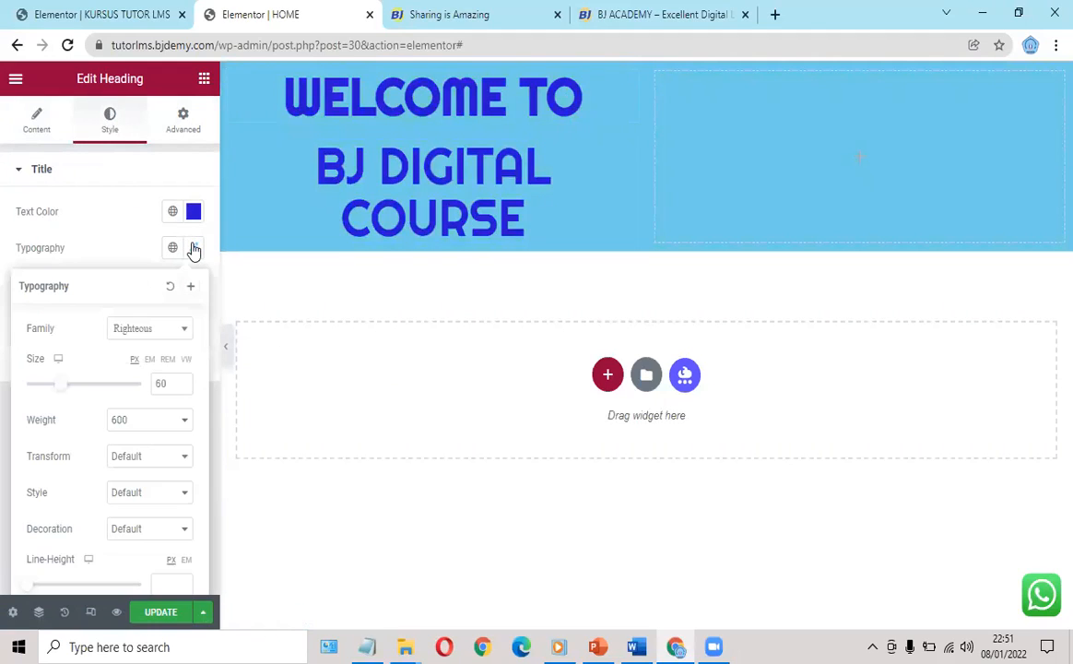
left_click(182, 421)
left_click(136, 492)
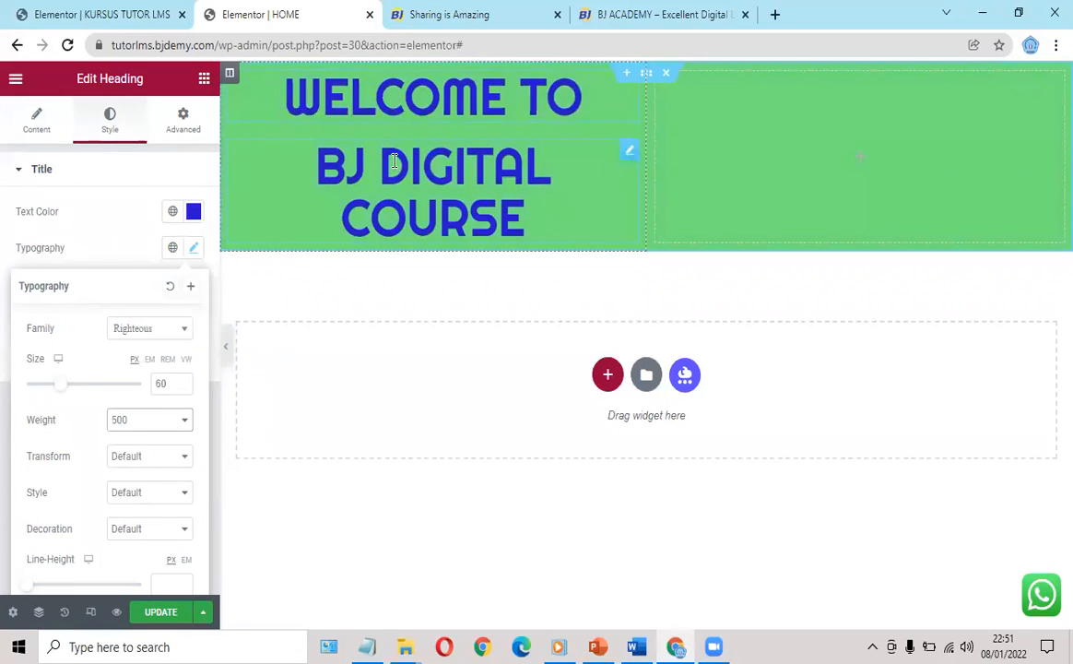
left_click(680, 14)
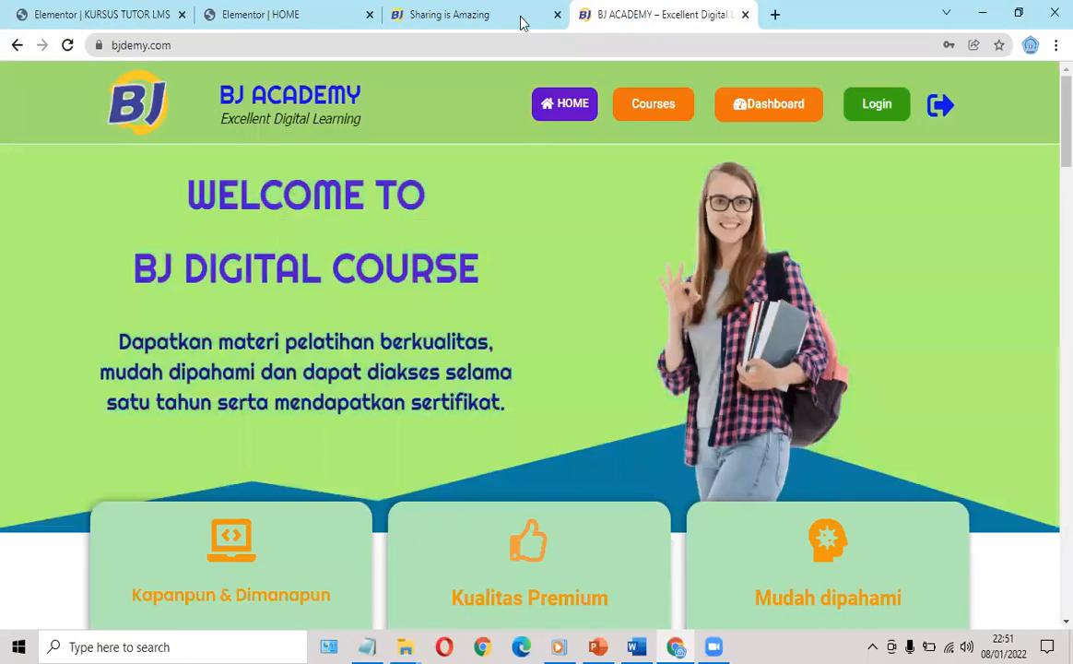
- Preview the hero section at full width and set the BJ DIGITAL COURSE heading's font size to 50 px
left_click(470, 17)
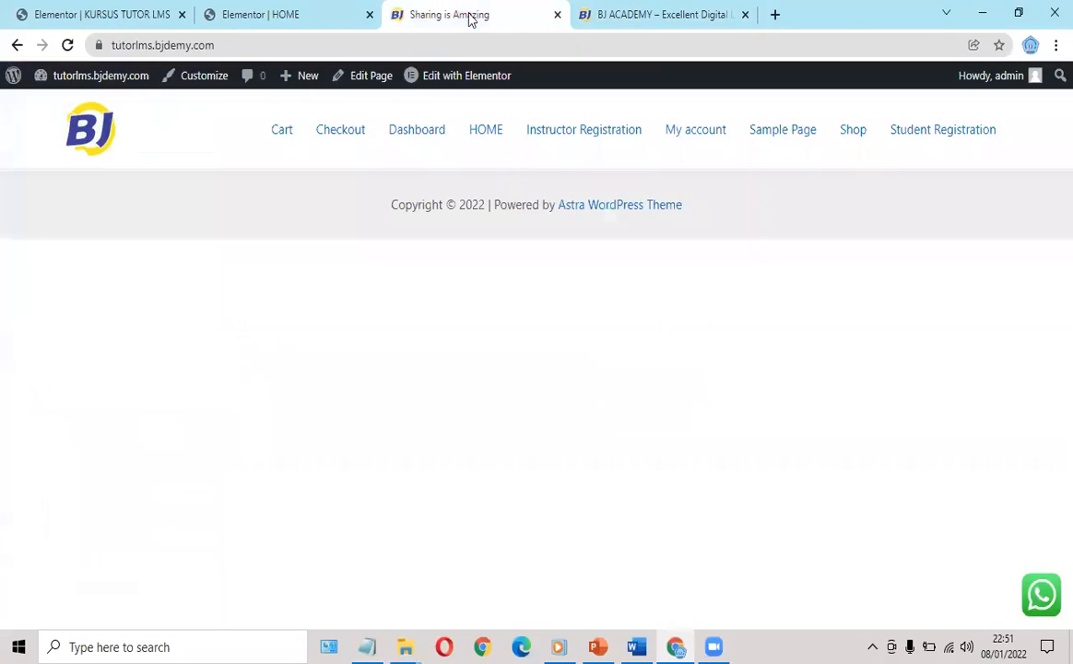
left_click(284, 17)
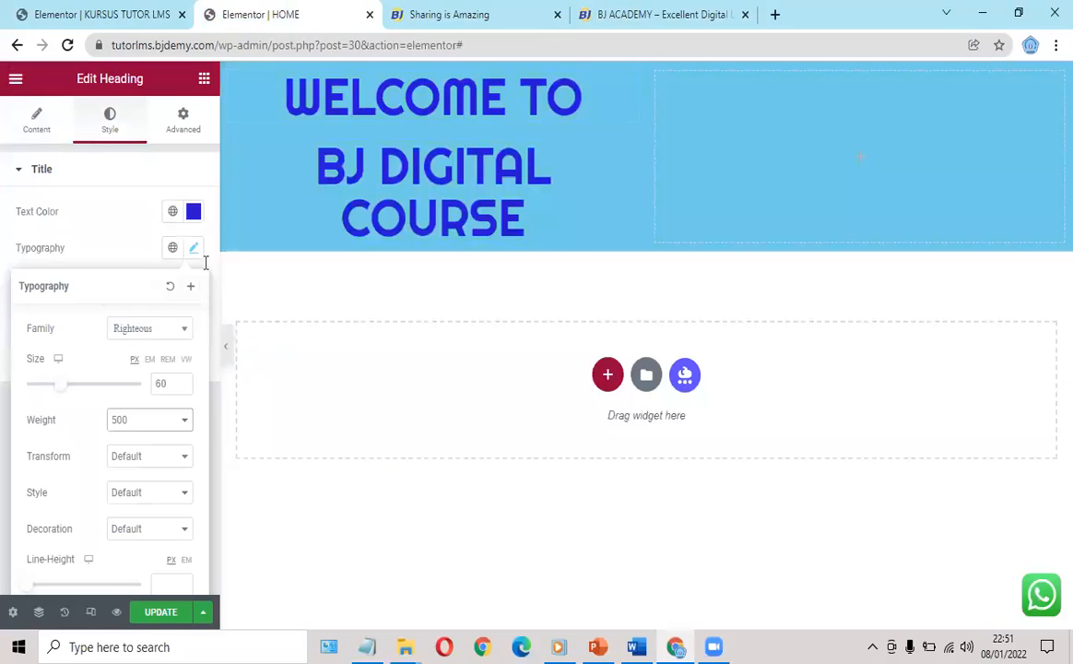
left_click(227, 352)
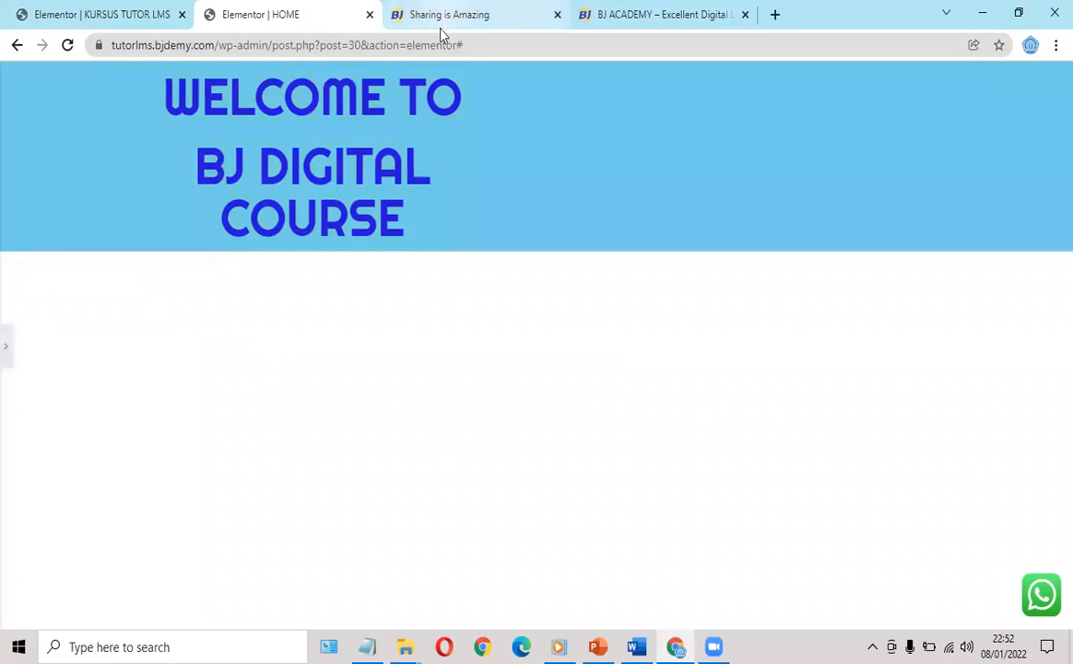
left_click(5, 347)
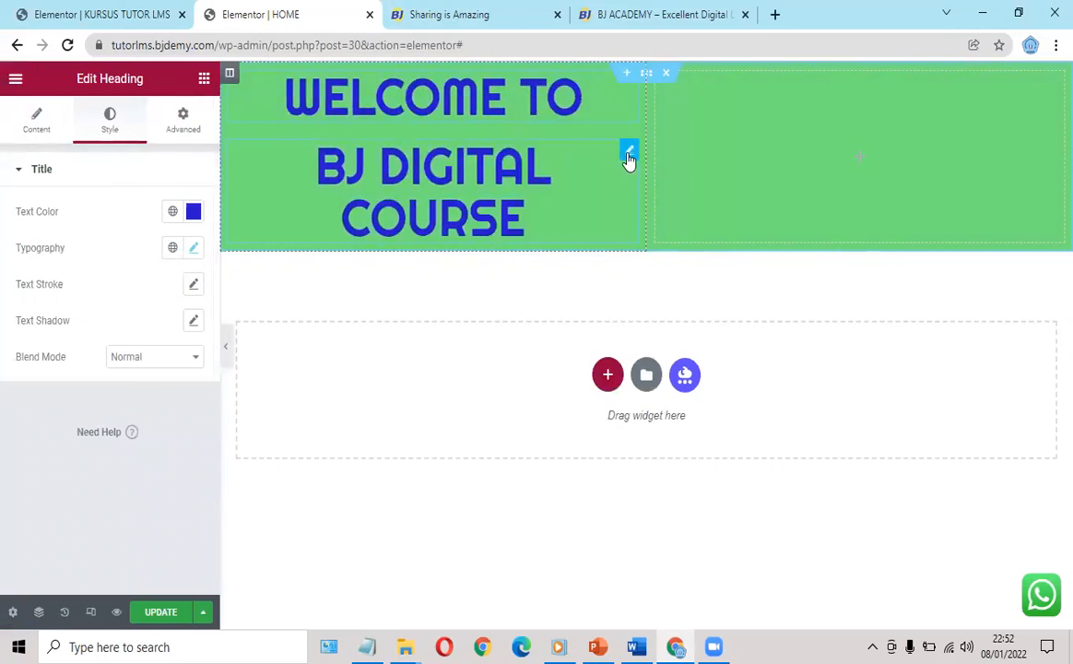
left_click(193, 251)
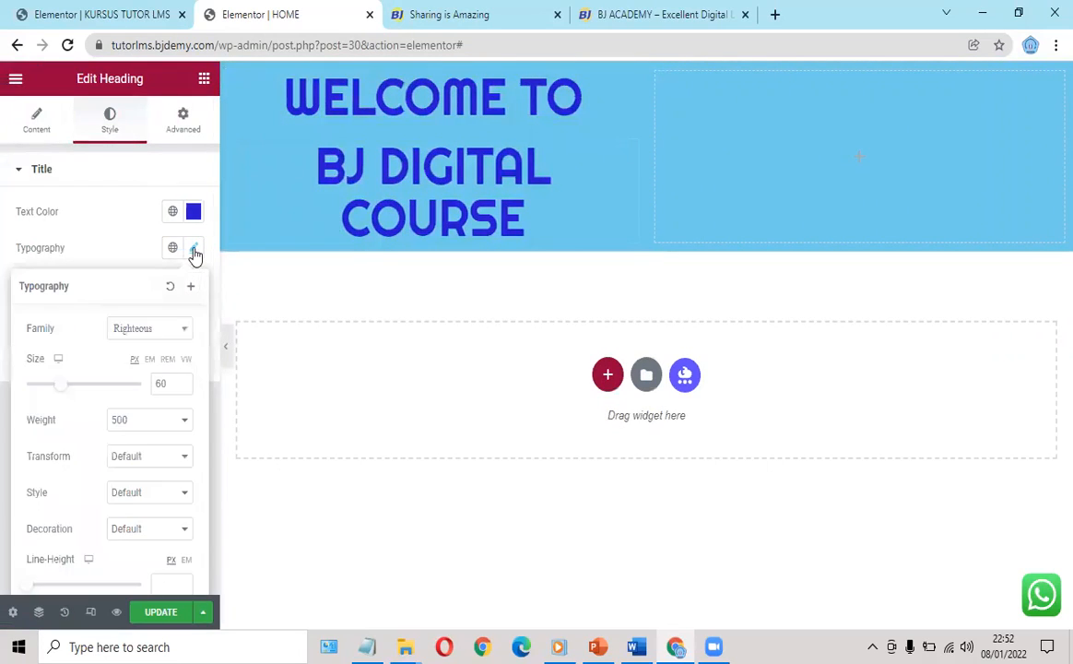
left_click(161, 383)
key("BackSpace")
type("5")
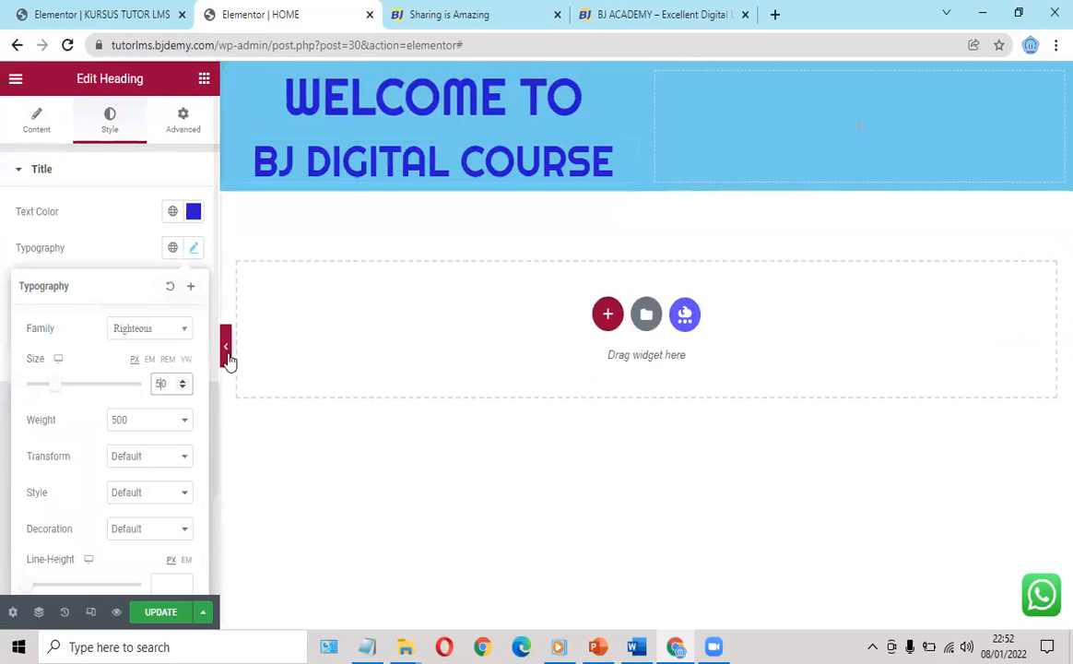
- Copy the description paragraph starting "Dapatkan materi pelatihan berkualitas" from the BJ ACADEMY homepage and return to the HOME page editor
left_click(653, 22)
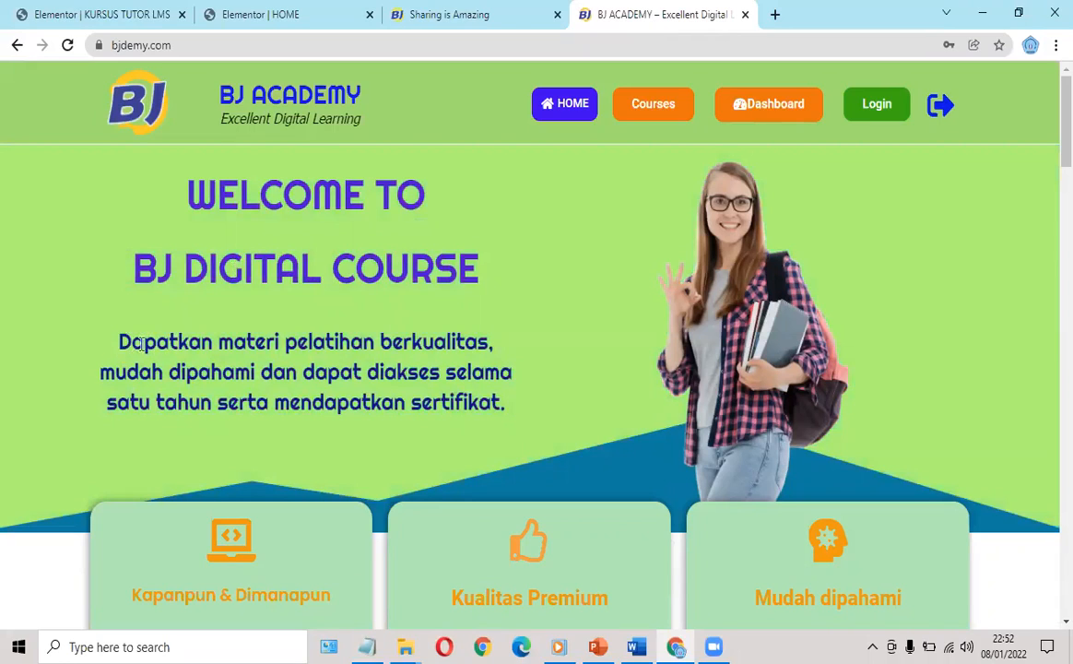
left_click_drag(142, 343, 495, 402)
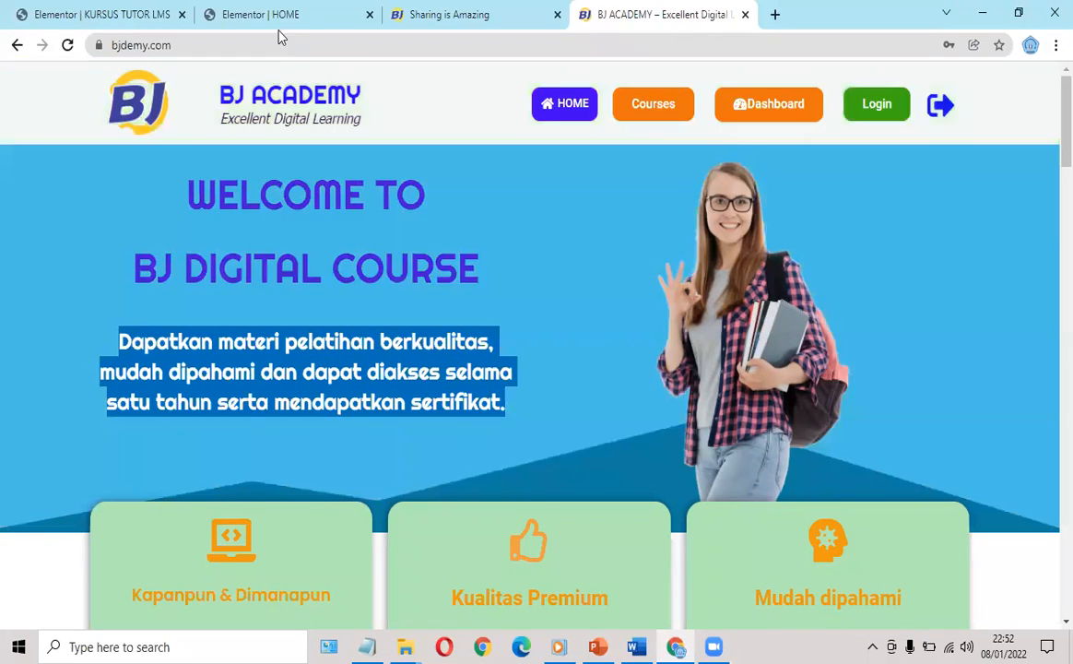
left_click(278, 17)
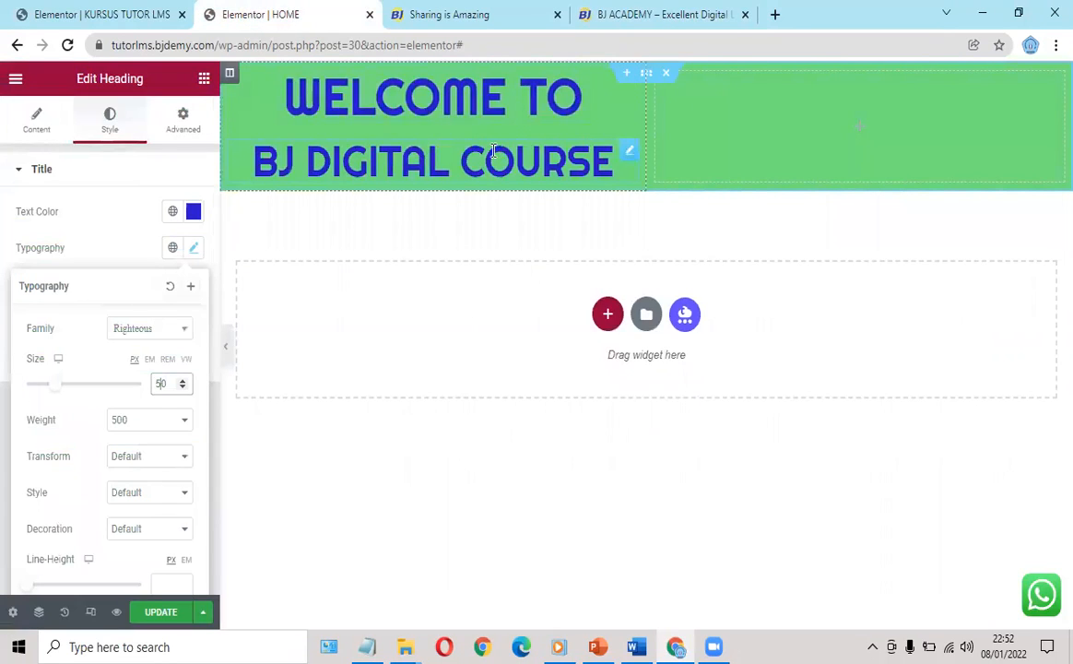
- Duplicate the BJ DIGITAL COURSE heading and replace the copy's title with the copied "Dapatkan materi pelatihan berkualitas" description
mouse_move(629, 158)
right_click(626, 160)
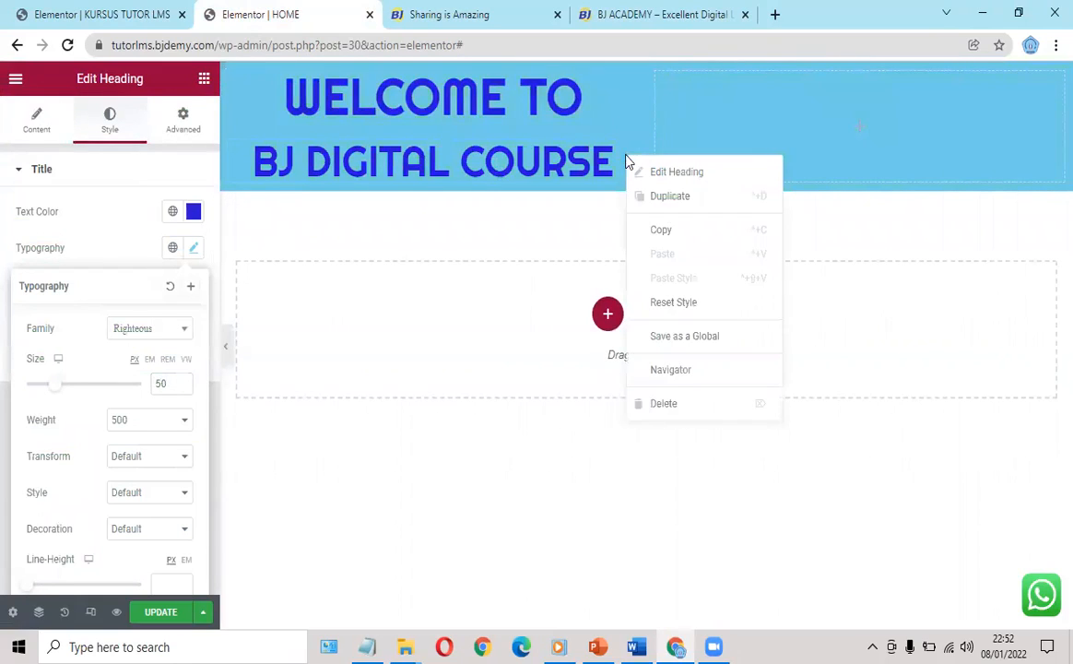
left_click(660, 197)
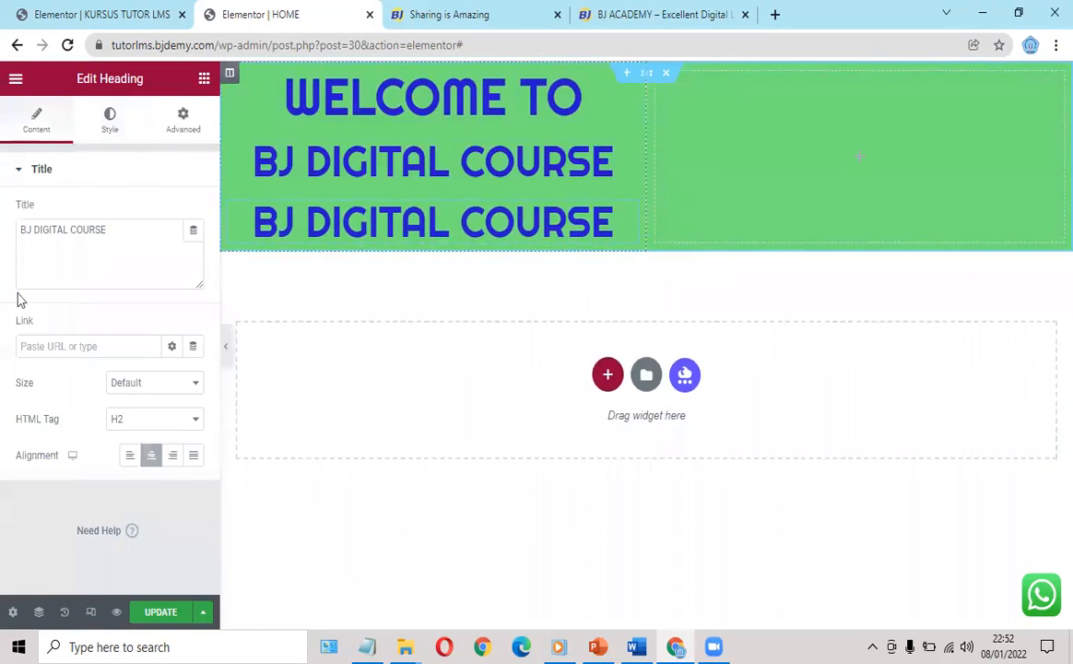
left_click_drag(20, 229, 141, 225)
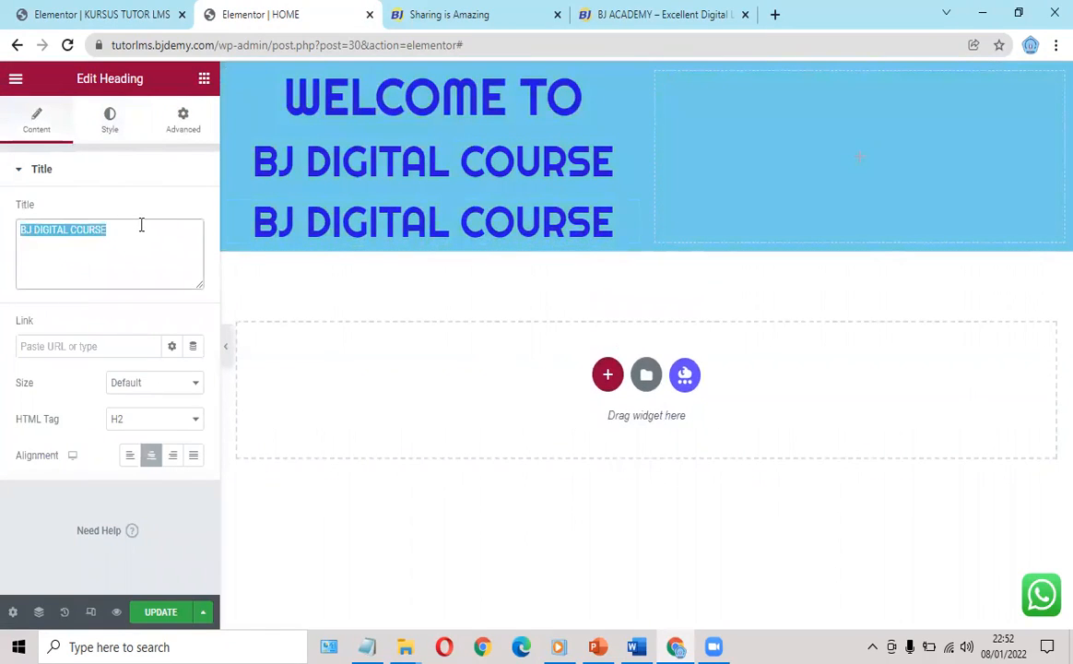
type("Dapatkan materi pelatihan berkualitas, mudah dipahami dan dapat diakses selama satu tahun serta mendapatkan sertifikat.")
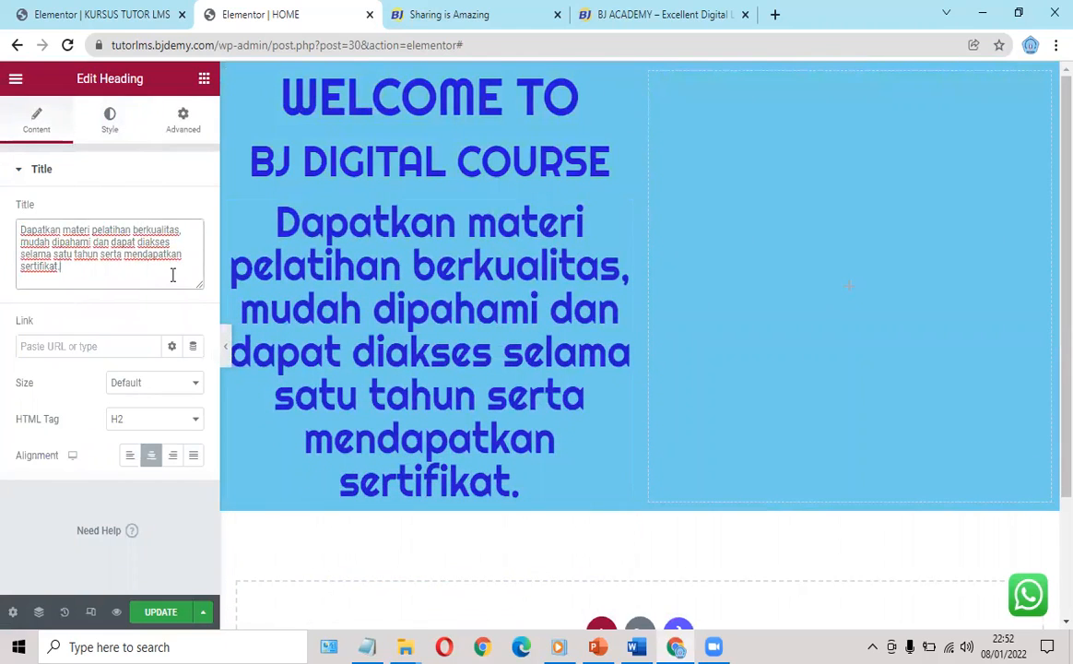
- Set the description heading's HTML tag to H6 and its font size to 25 px
left_click(194, 422)
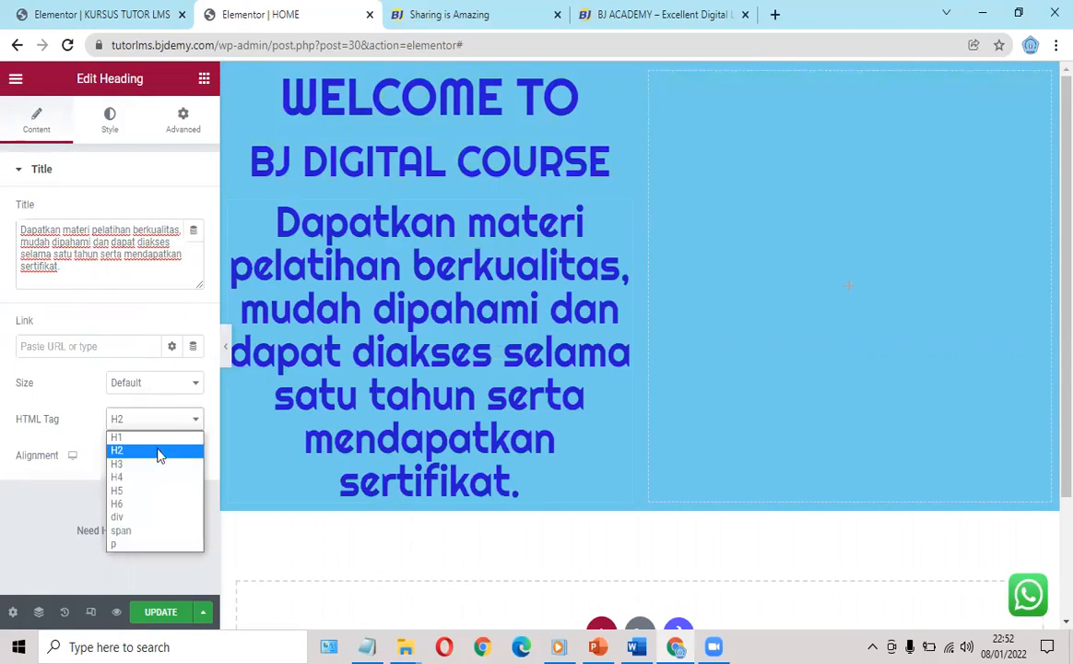
left_click(129, 505)
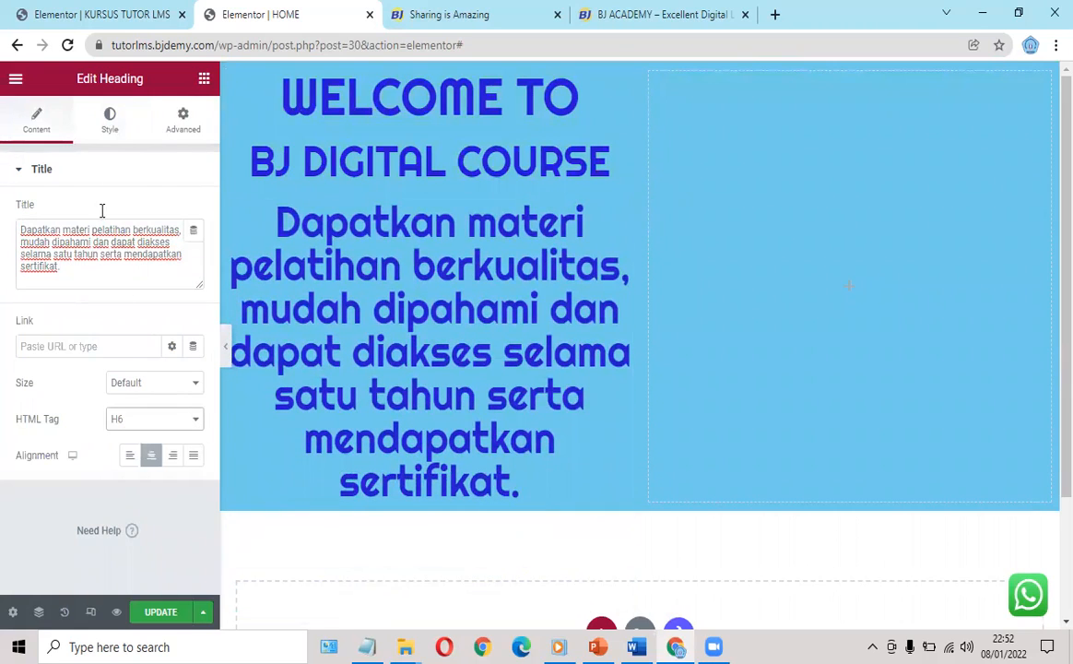
left_click(112, 130)
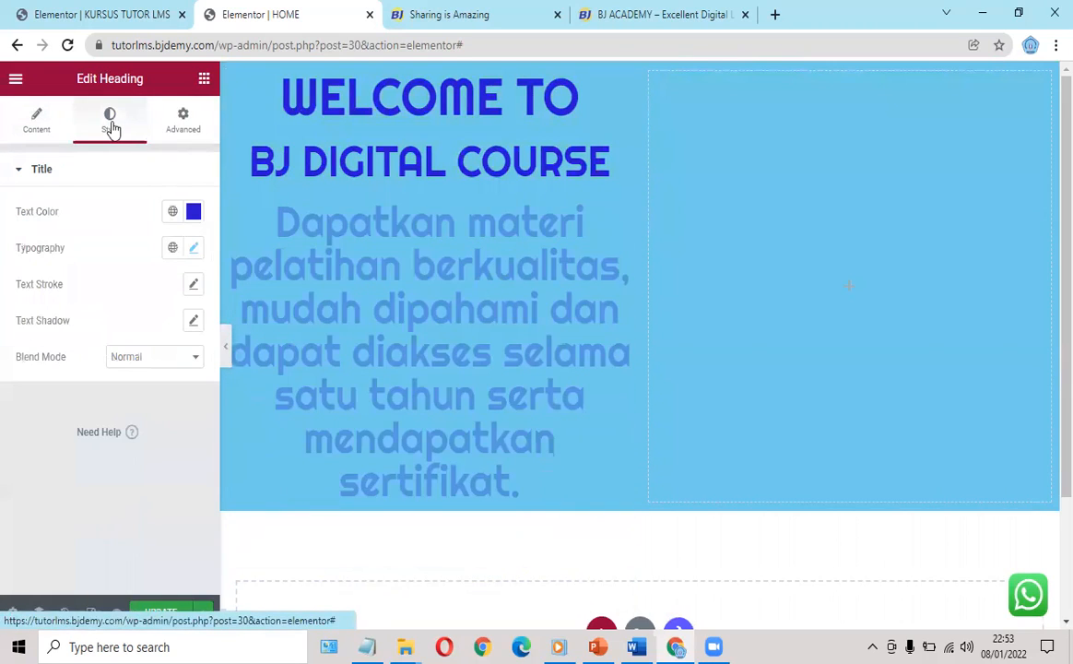
left_click(193, 249)
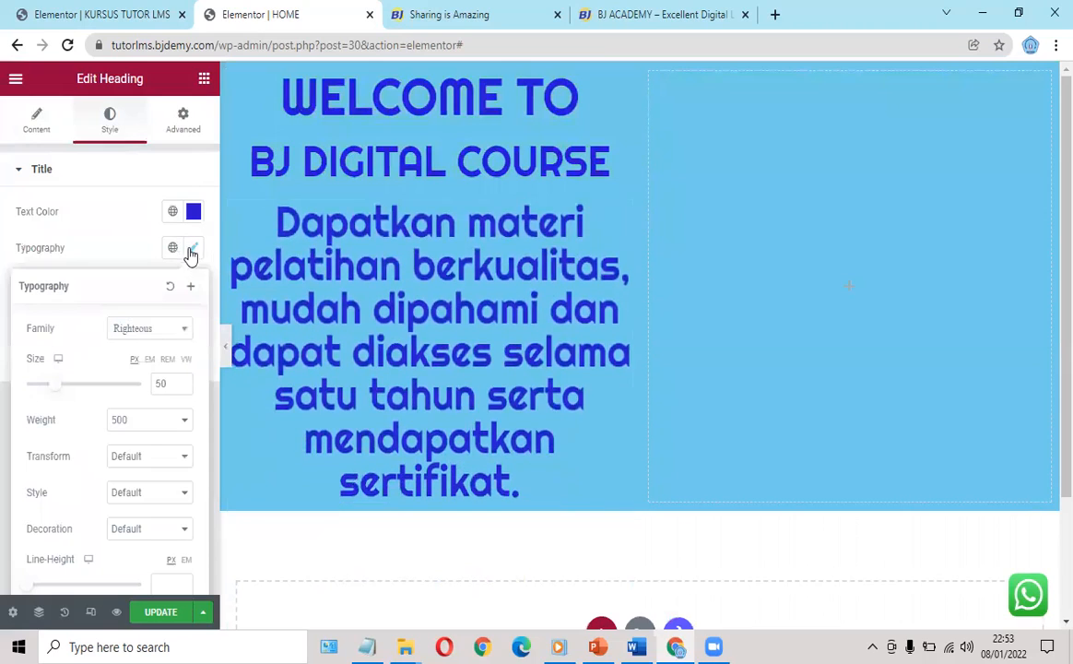
left_click(162, 384)
key("BackSpace")
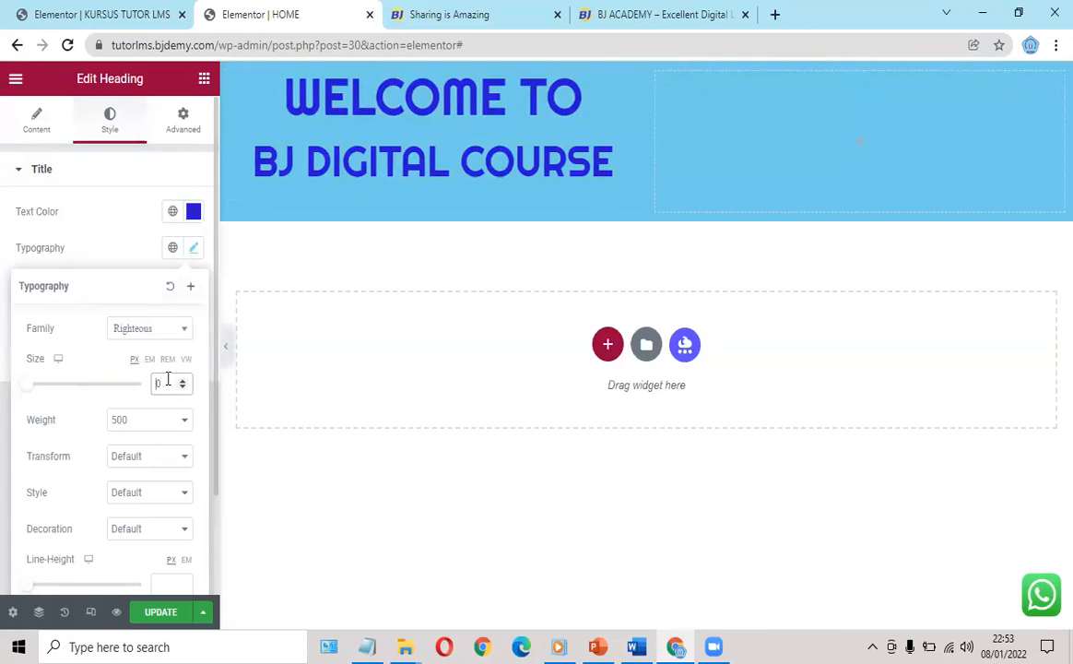
type("20")
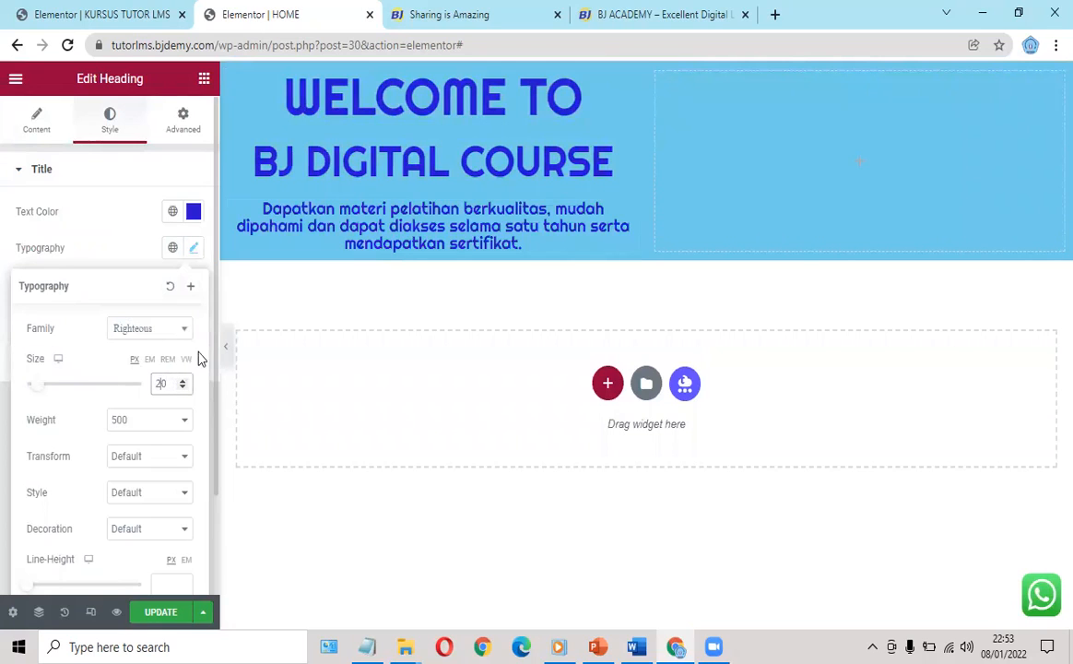
key("BackSpace")
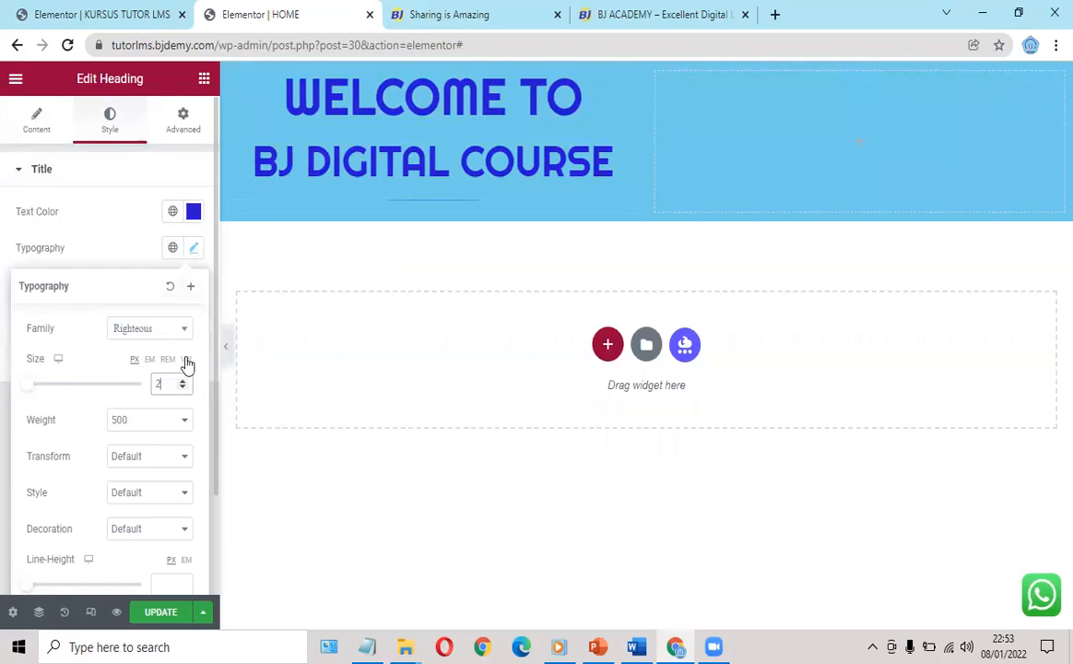
type("5")
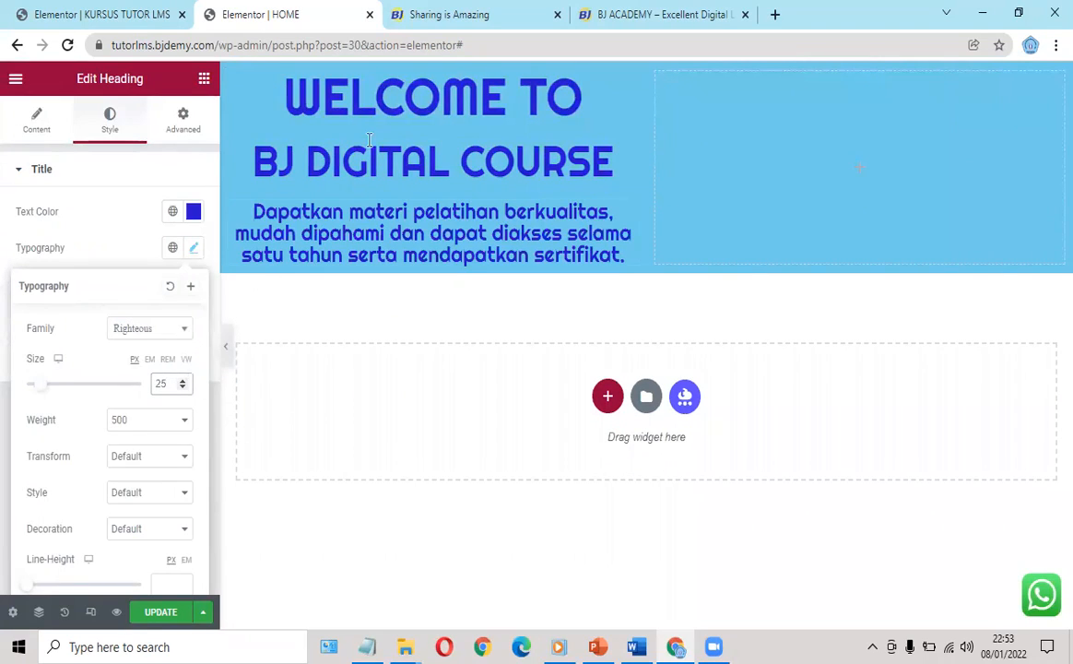
- Compare with the BJ ACADEMY homepage and set the description heading's font size to 30 px
left_click(639, 19)
left_click(367, 321)
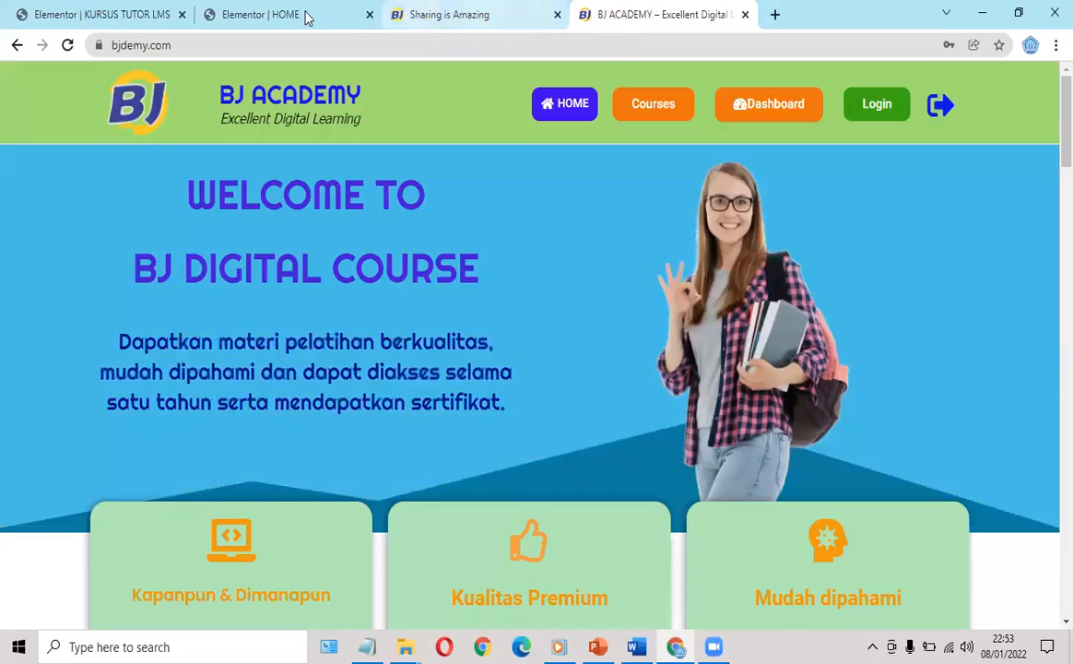
left_click(307, 18)
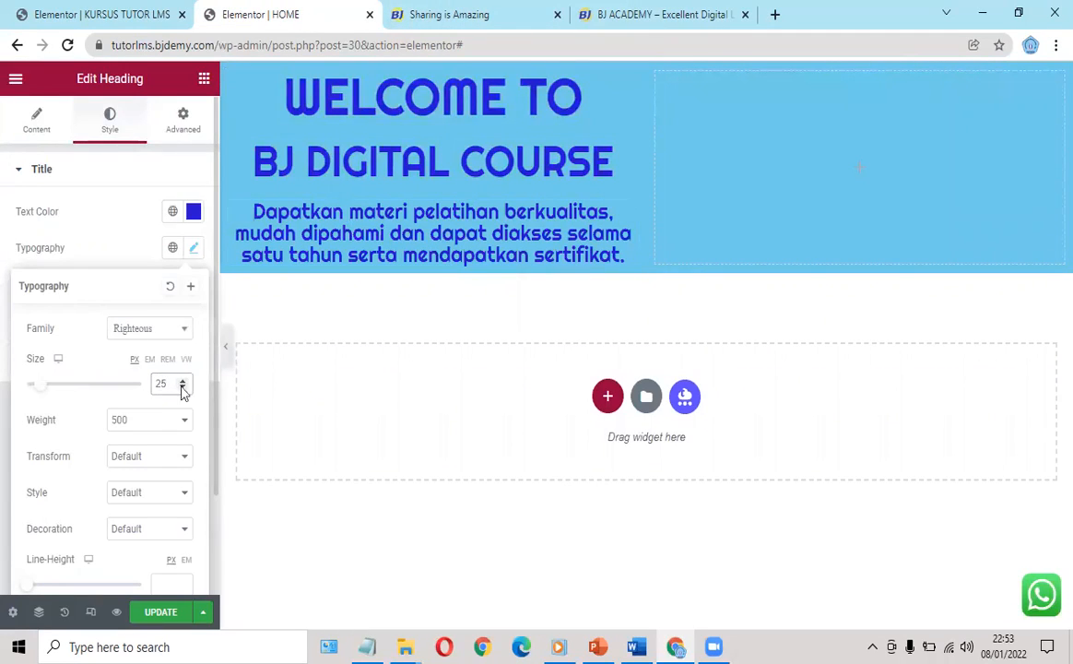
double_click(154, 386)
type("30")
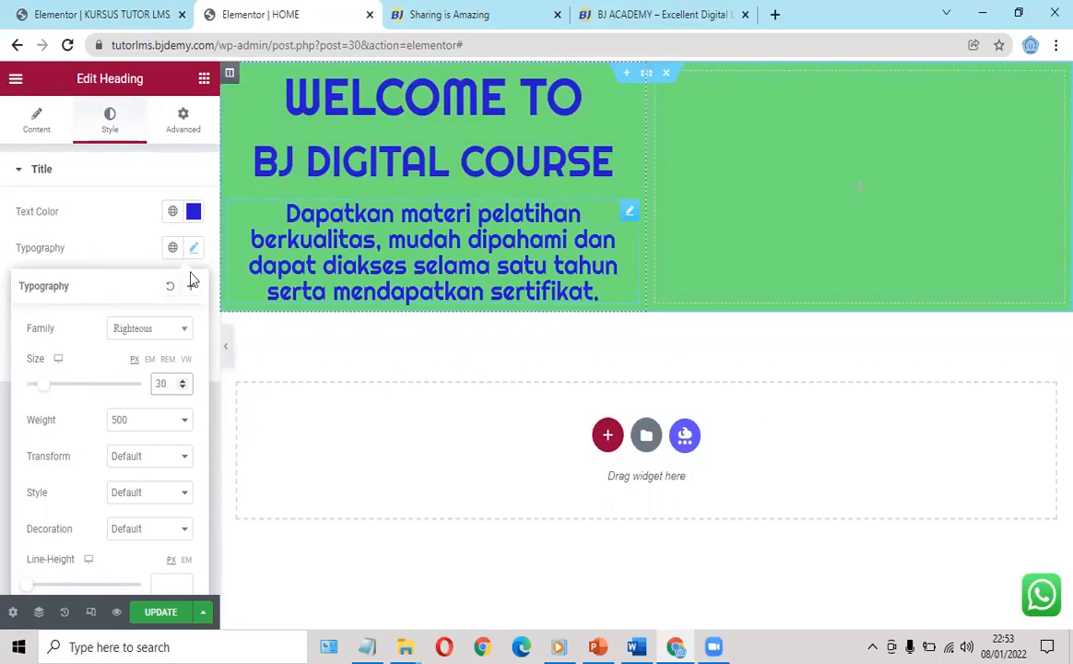
- Check the BJ ACADEMY homepage again and delete the description heading below BJ DIGITAL COURSE
left_click(624, 16)
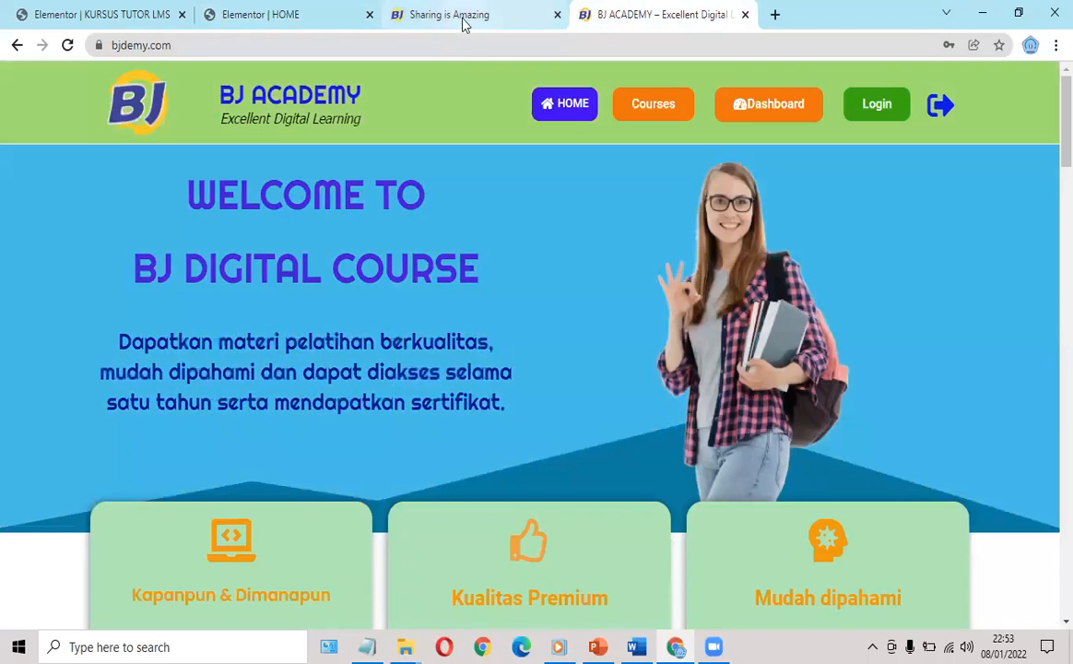
left_click(464, 18)
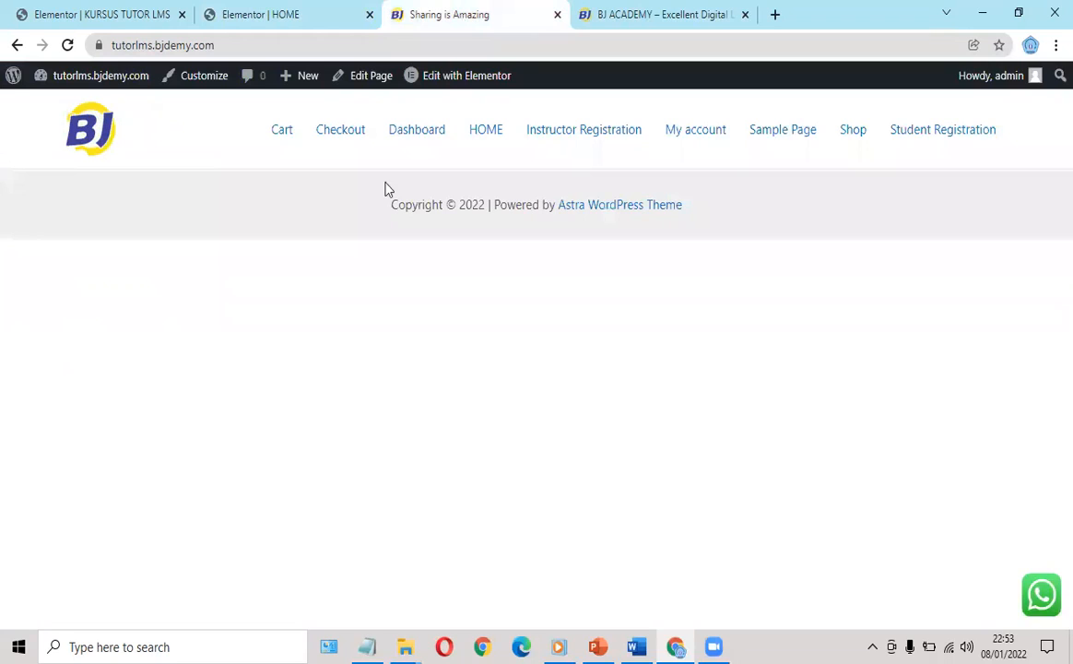
key("ctrl+shift+Tab")
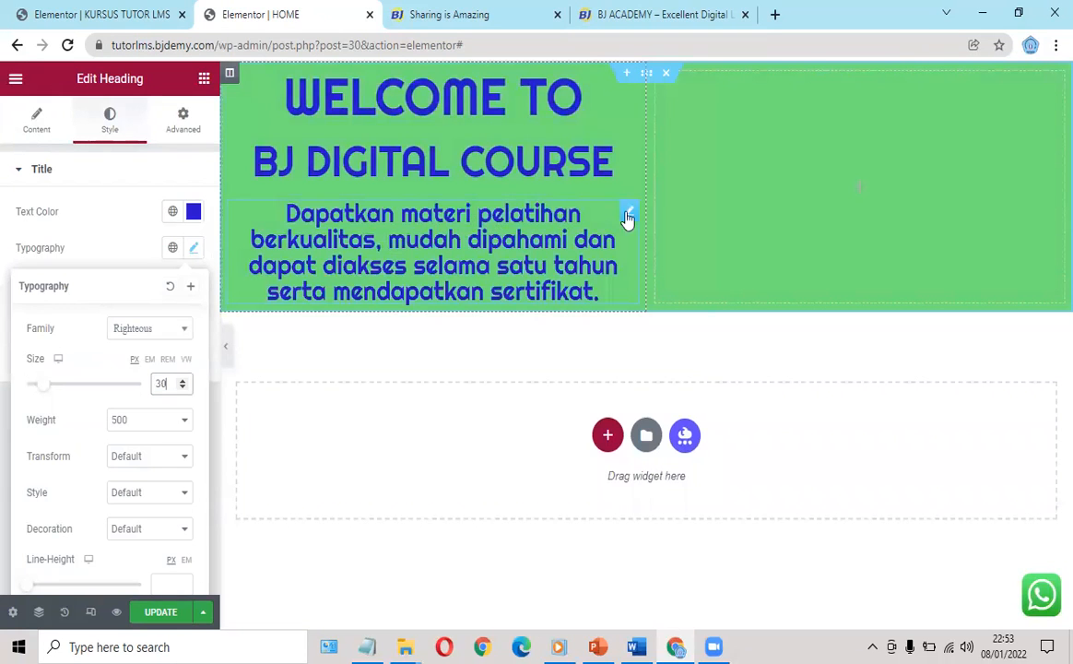
right_click(628, 218)
right_click(629, 217)
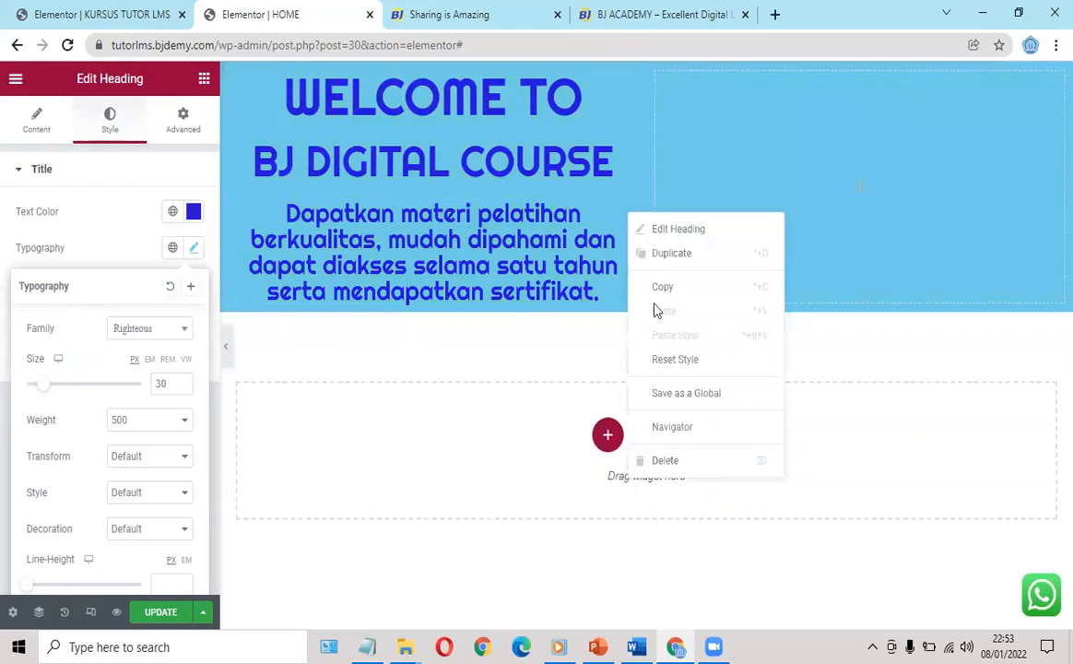
left_click(675, 461)
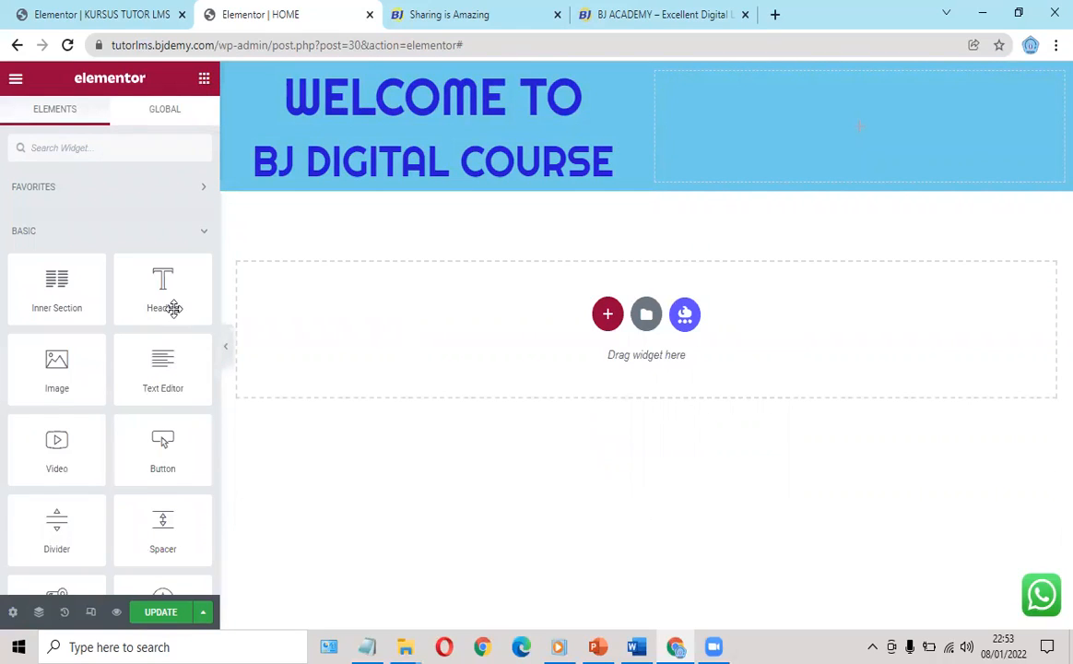
- Add a Text Editor widget below BJ DIGITAL COURSE and replace its placeholder with the copied "Dapatkan materi pelatihan berkualitas" description
left_click_drag(300, 291, 441, 180)
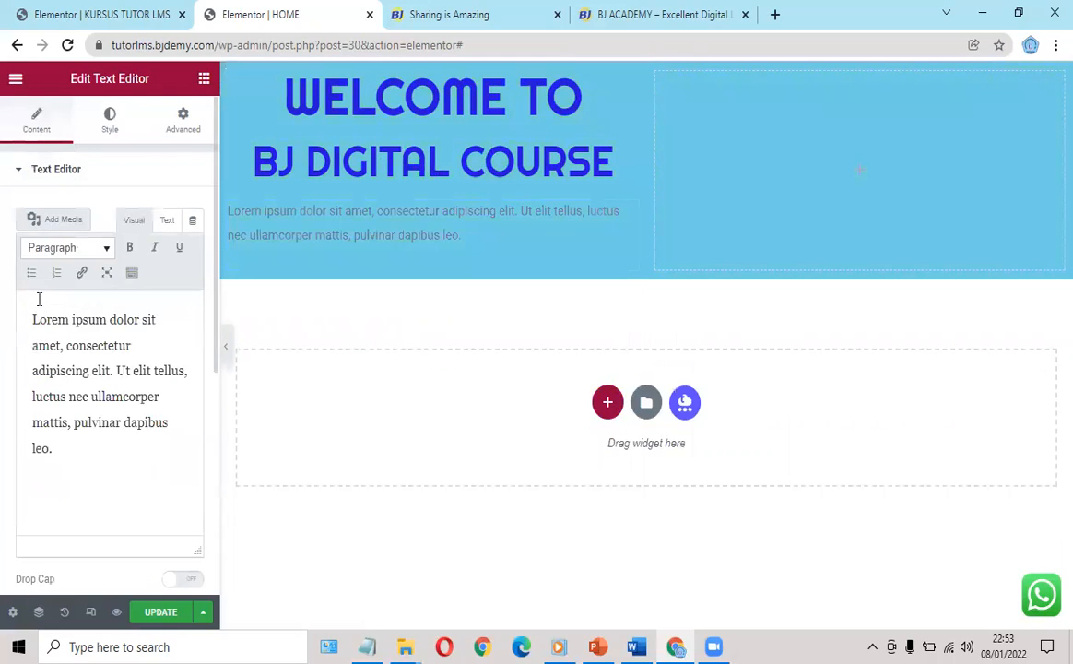
triple_click(124, 442)
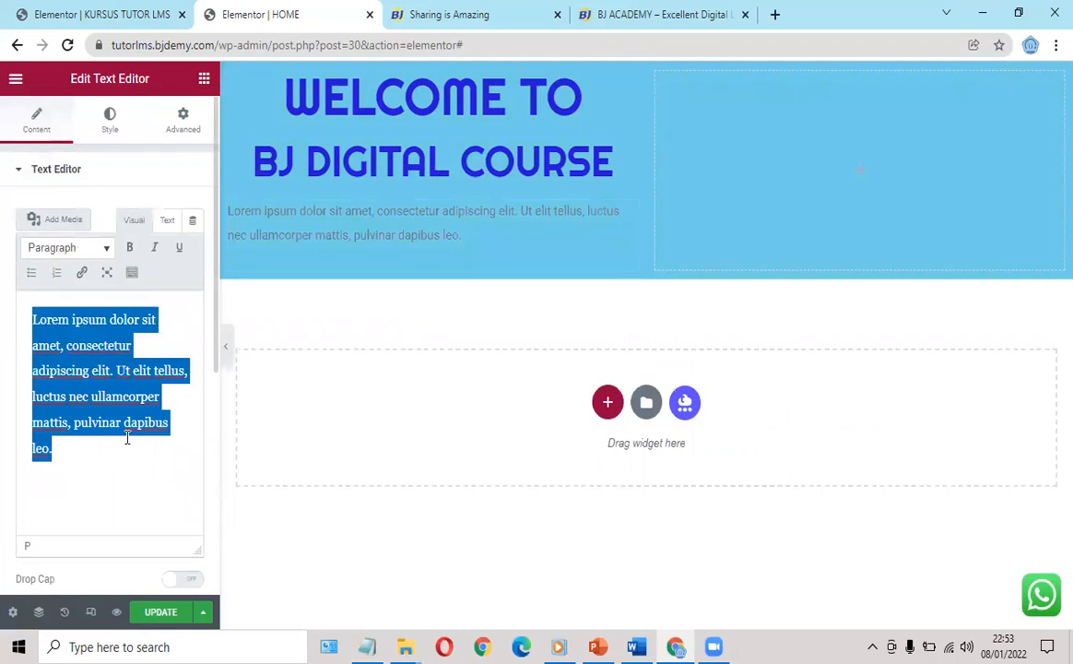
type("Dapatkan materi pelatihan berkualitas, mudah dipahami dan dapat diakses selama satu tahun serta mendapatkan sertifikat.")
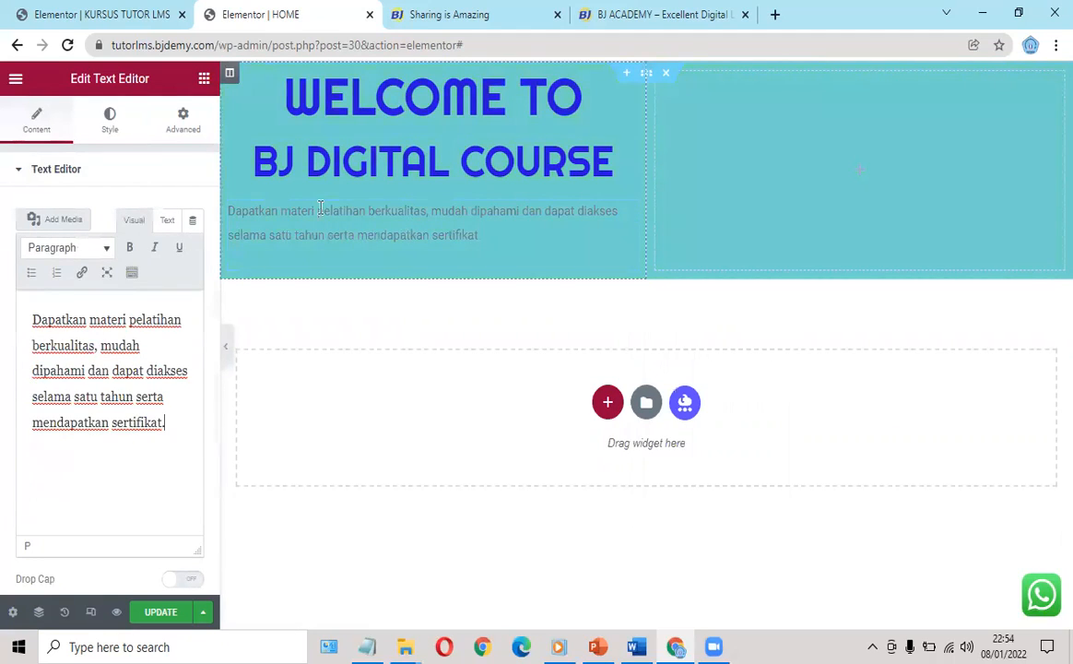
- Set the description text's color to blue #1630C5
left_click(110, 125)
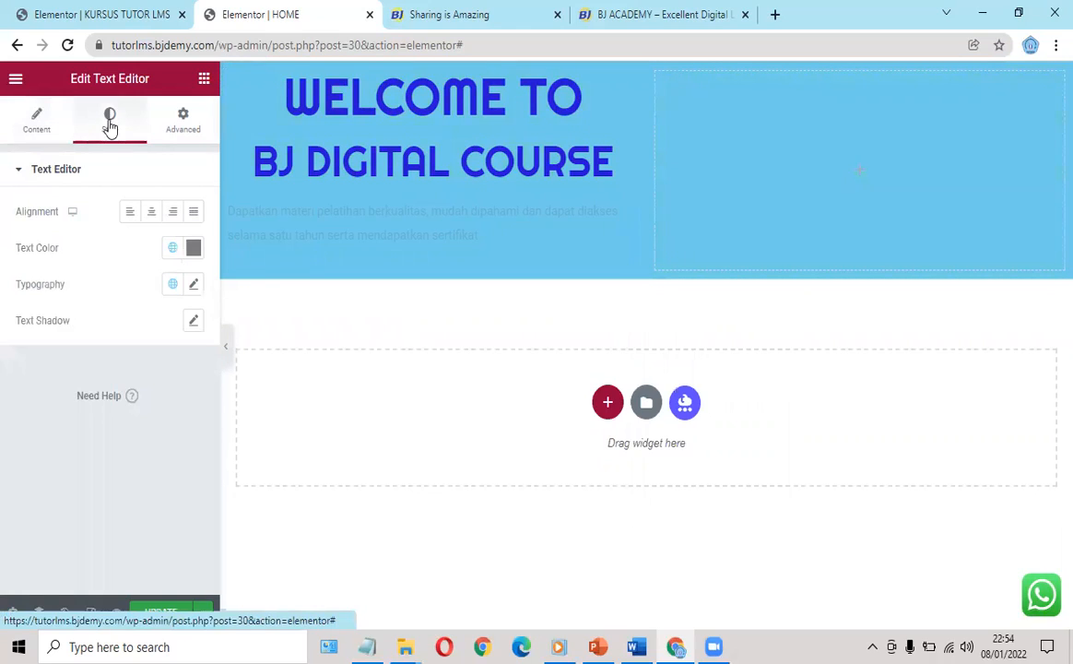
left_click(192, 248)
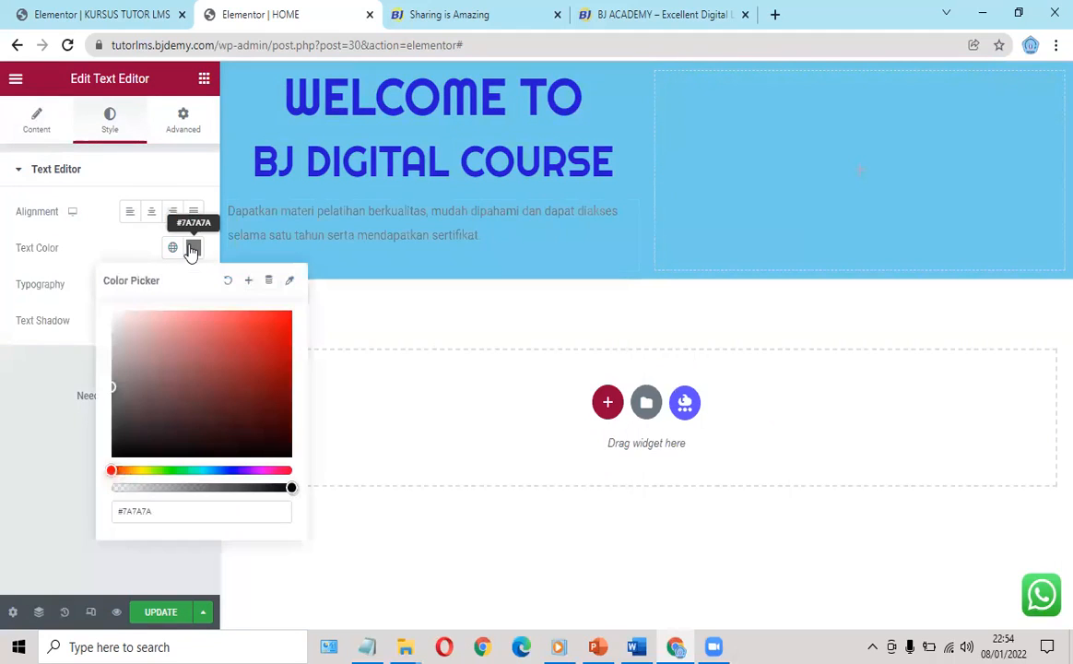
left_click(226, 470)
left_click(272, 343)
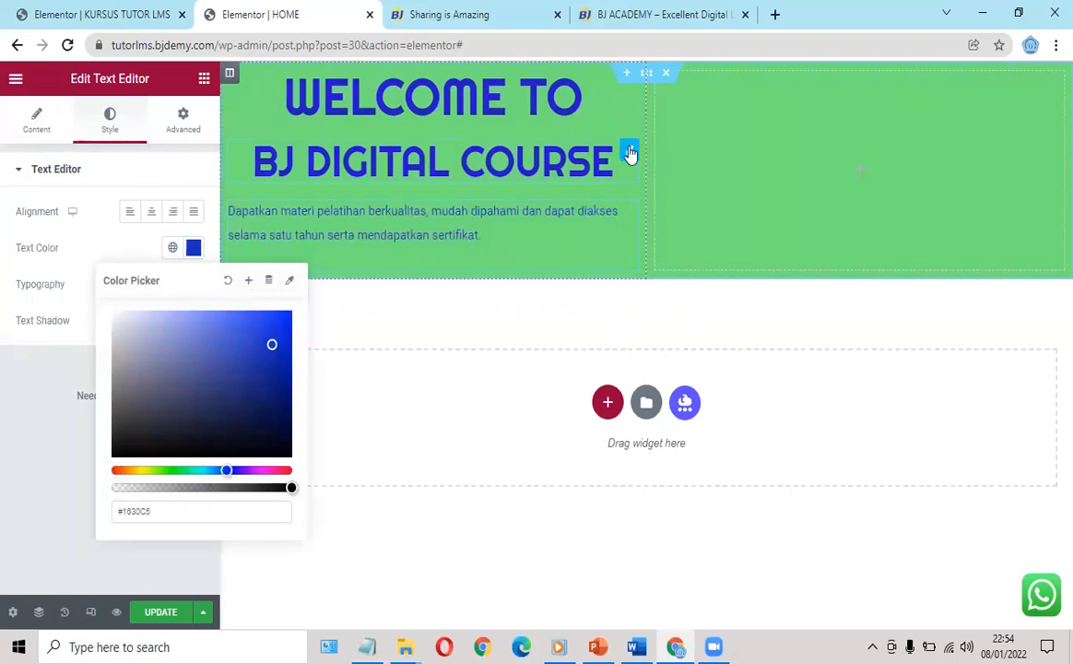
- Copy the BJ DIGITAL COURSE heading and paste its style onto the description text below it
right_click(628, 157)
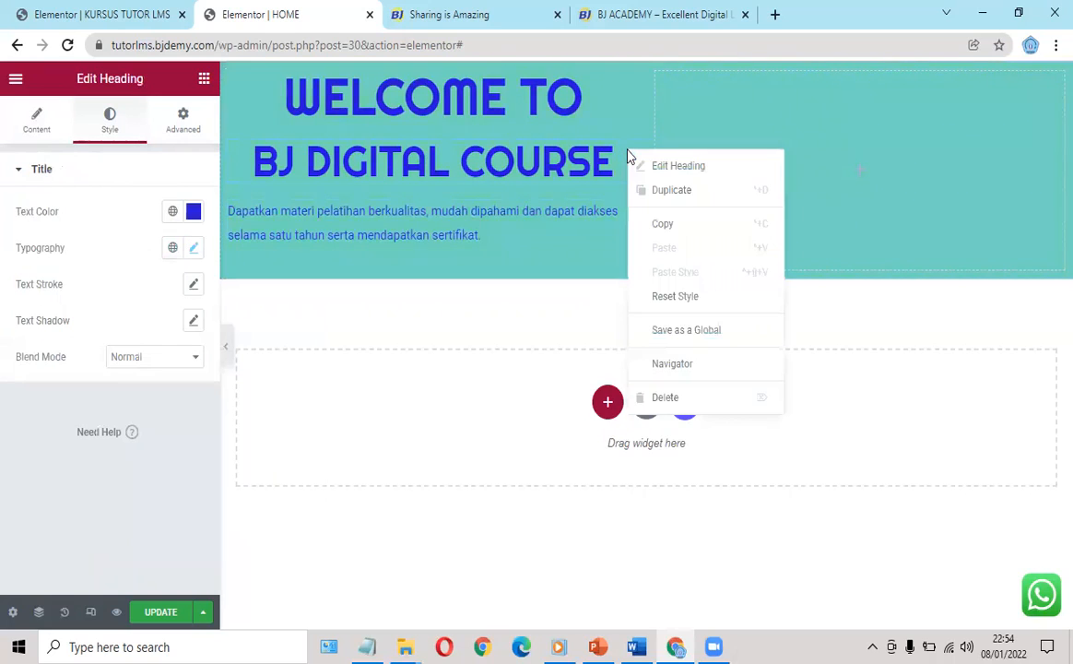
left_click(664, 228)
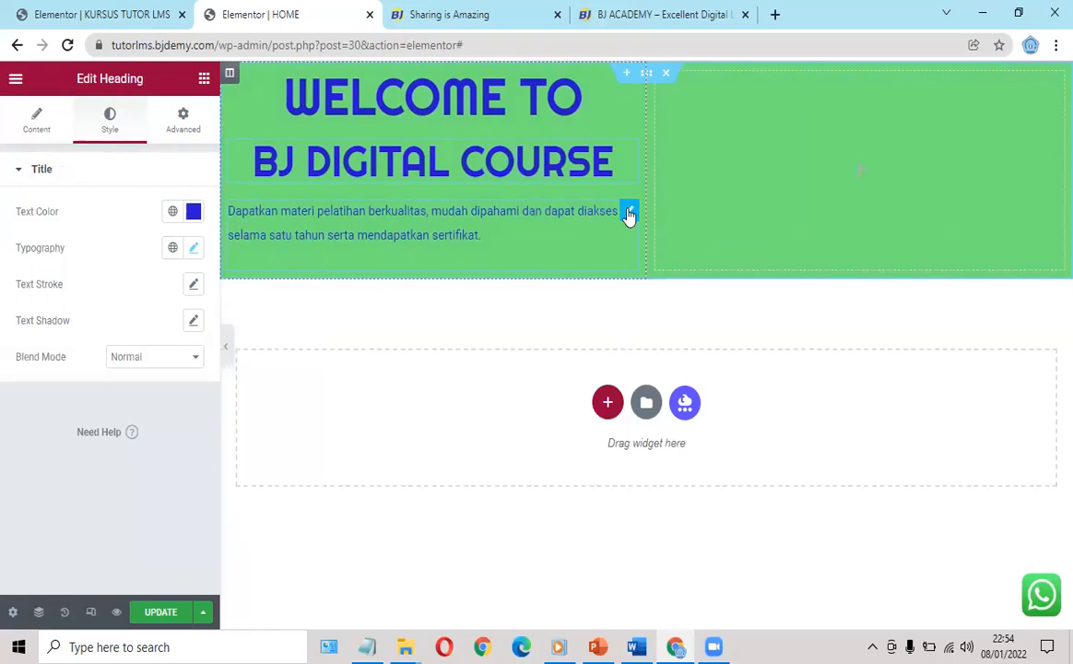
right_click(629, 215)
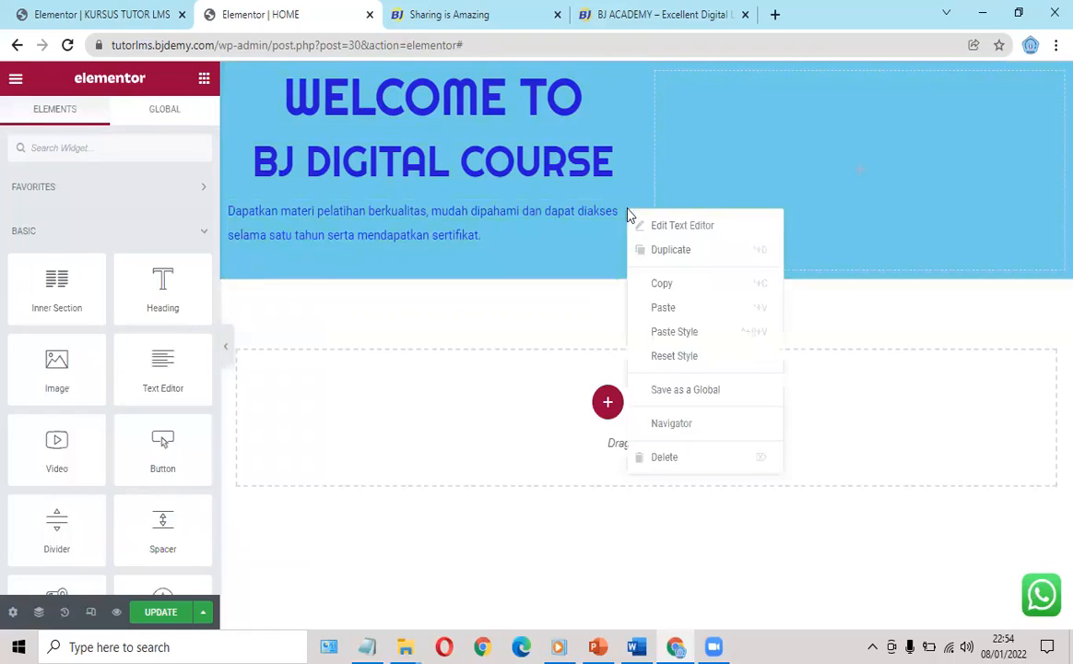
left_click(666, 332)
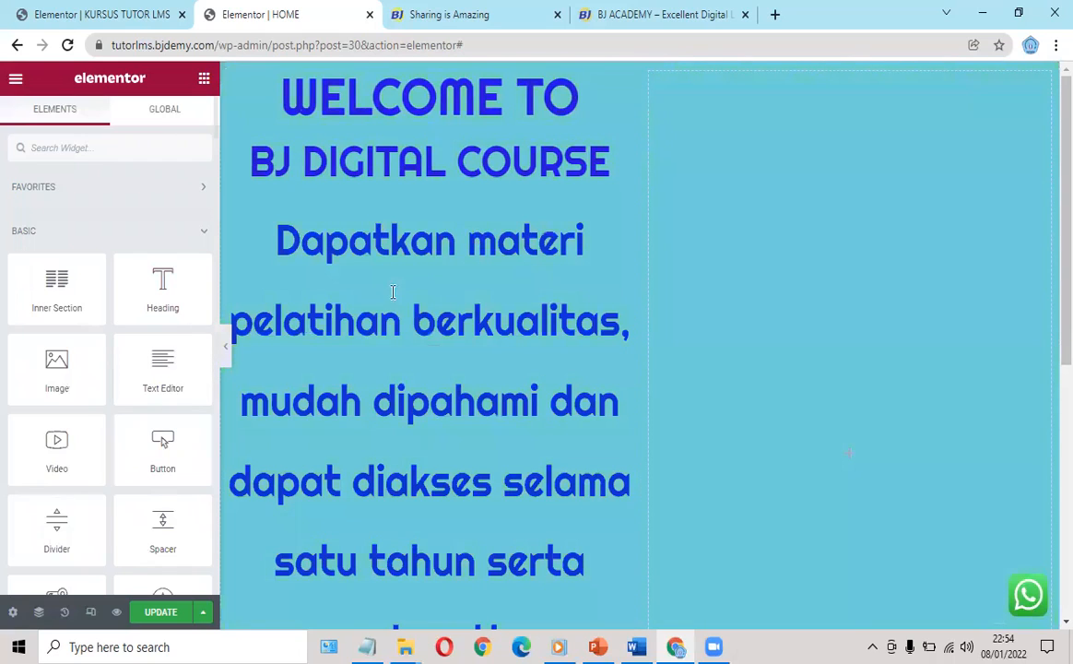
- Set the description text's font size to 20 px and compare it with the BJ ACADEMY homepage
left_click(622, 214)
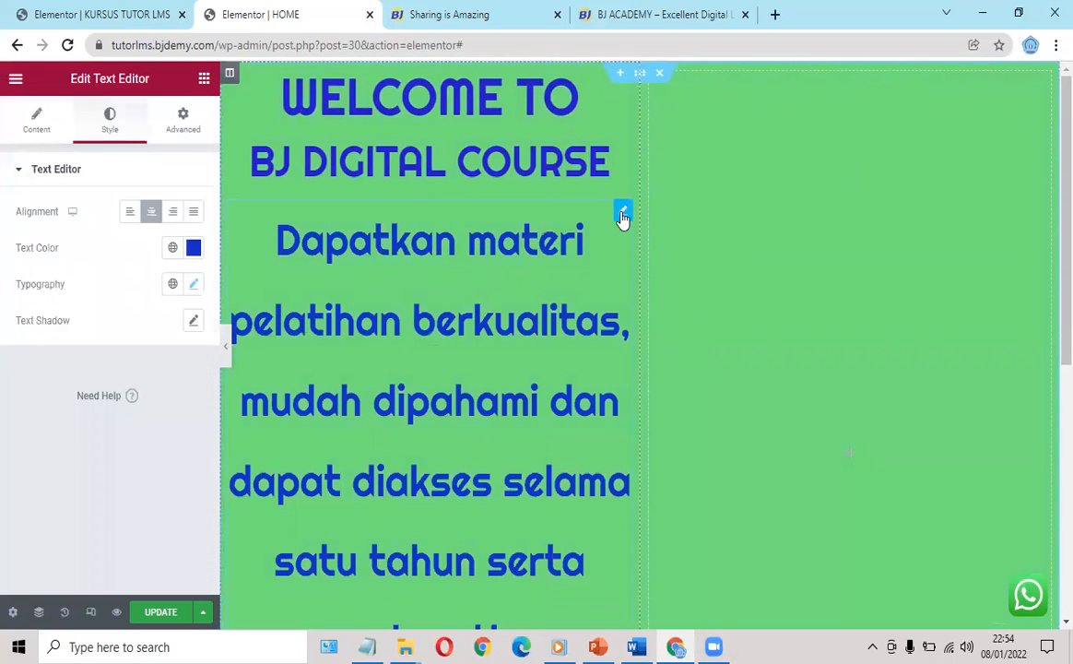
left_click(194, 286)
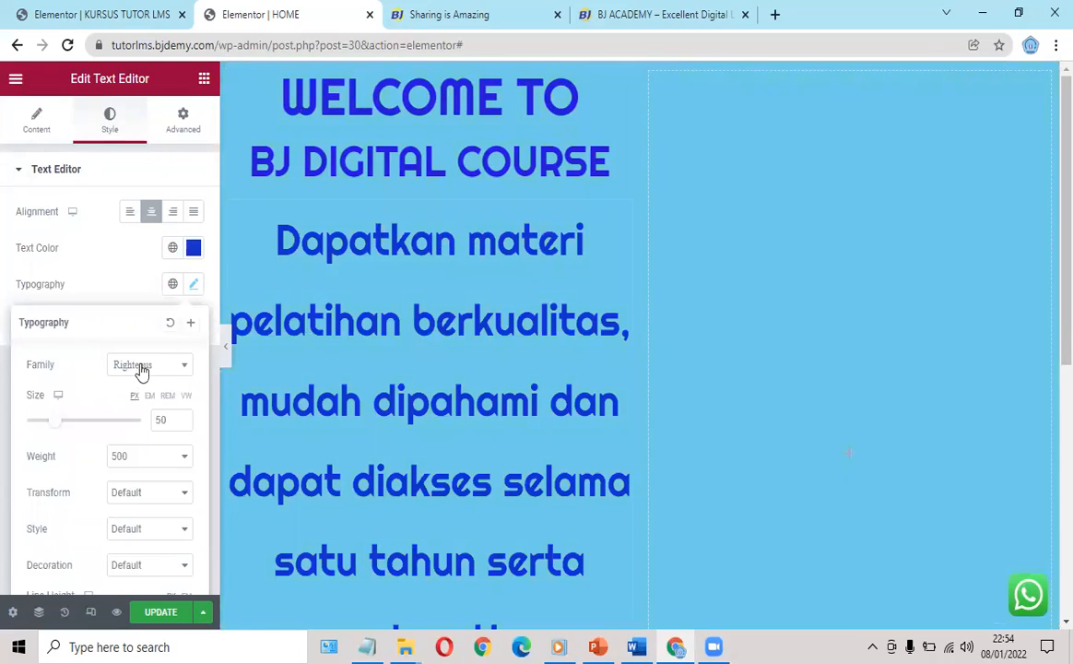
left_click(163, 419)
key("BackSpace")
key("BackSpace")
type("30")
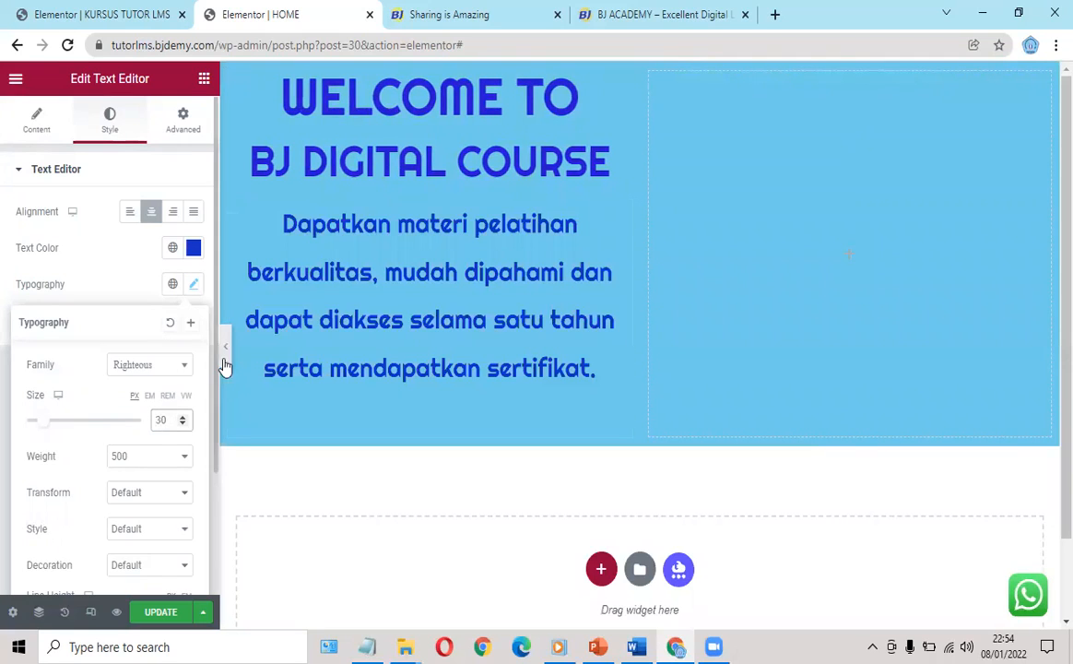
key("BackSpace")
key("BackSpace")
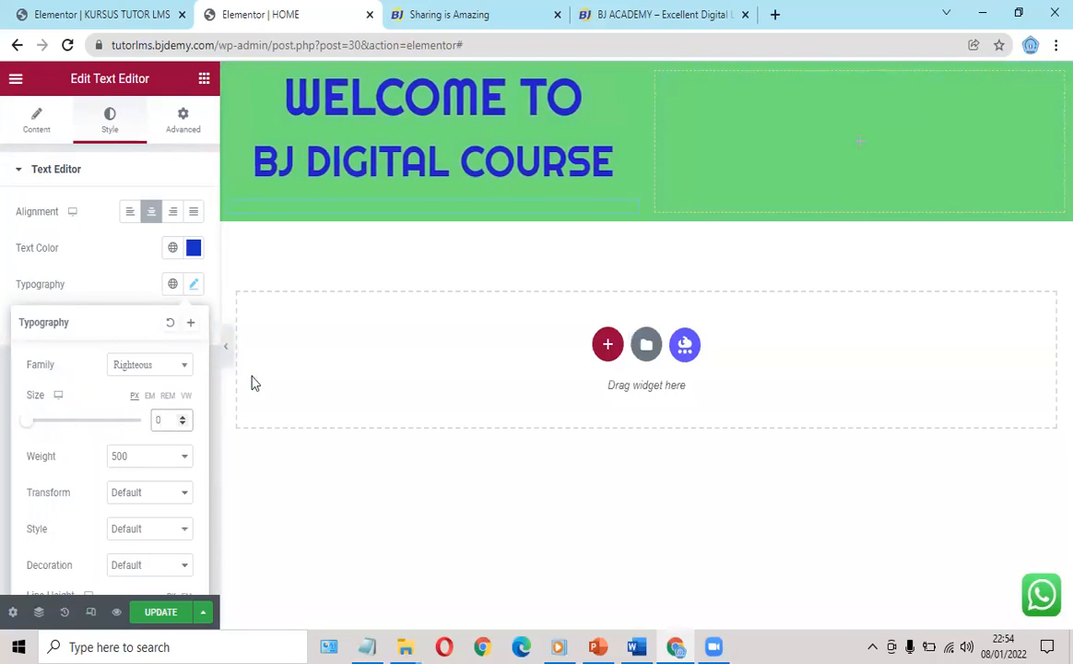
type("20")
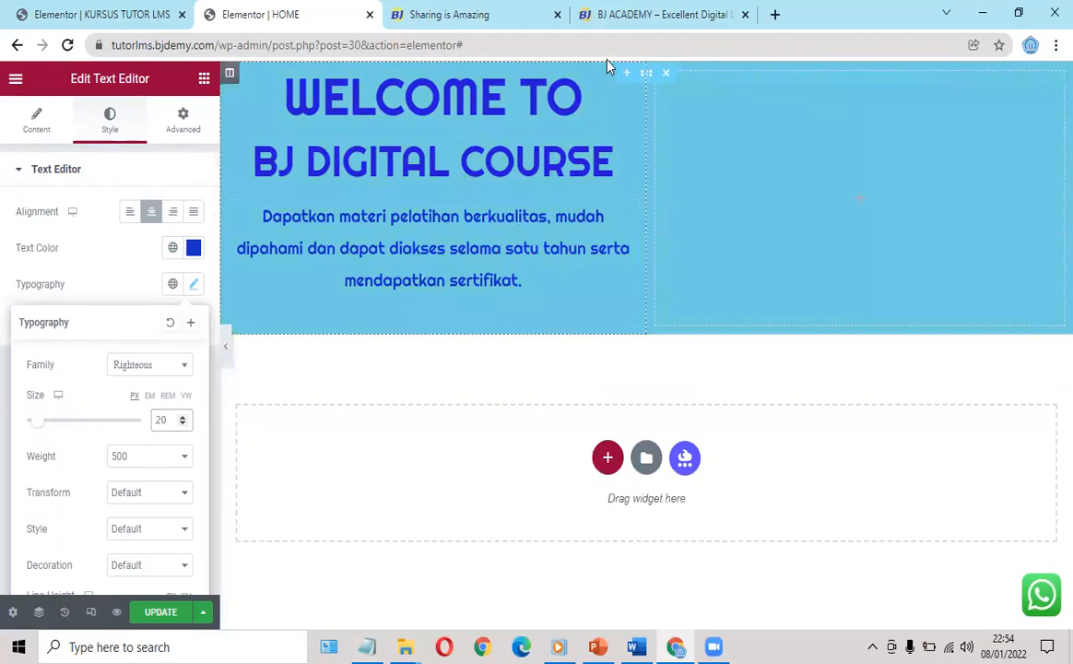
left_click(650, 15)
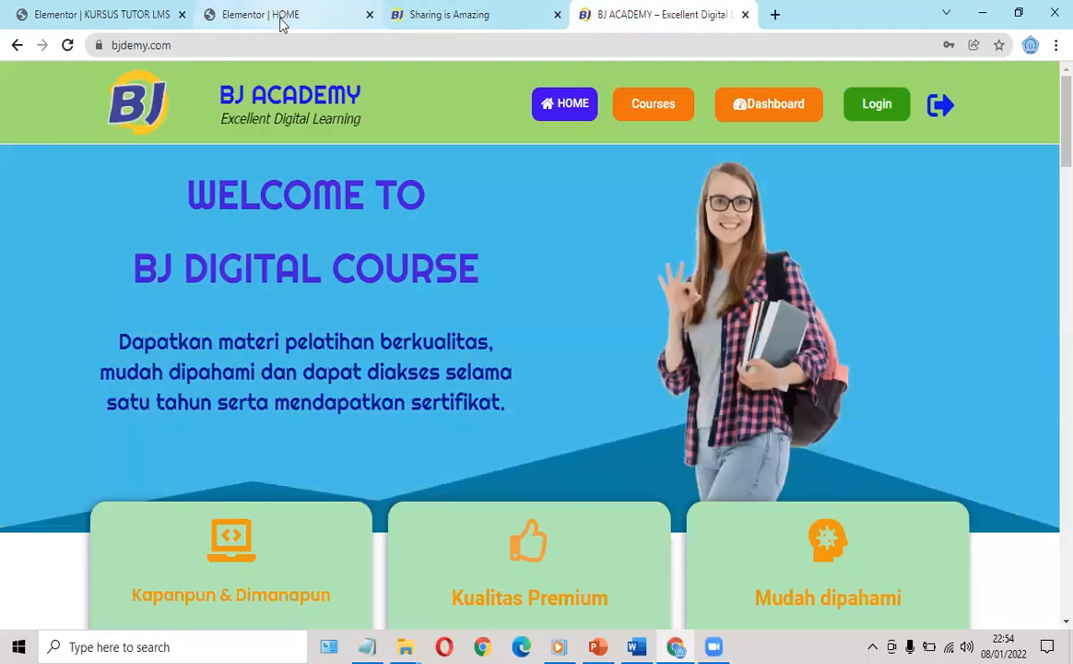
left_click(279, 16)
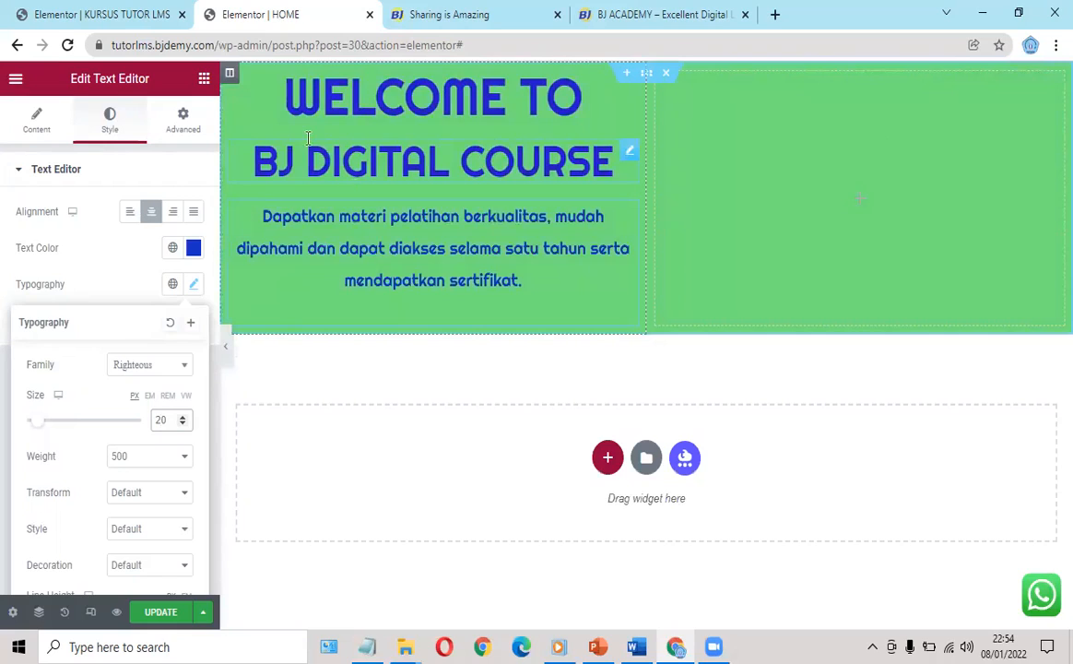
- Add an Image widget to the empty column beside the hero text and open the media library for it
left_click(204, 81)
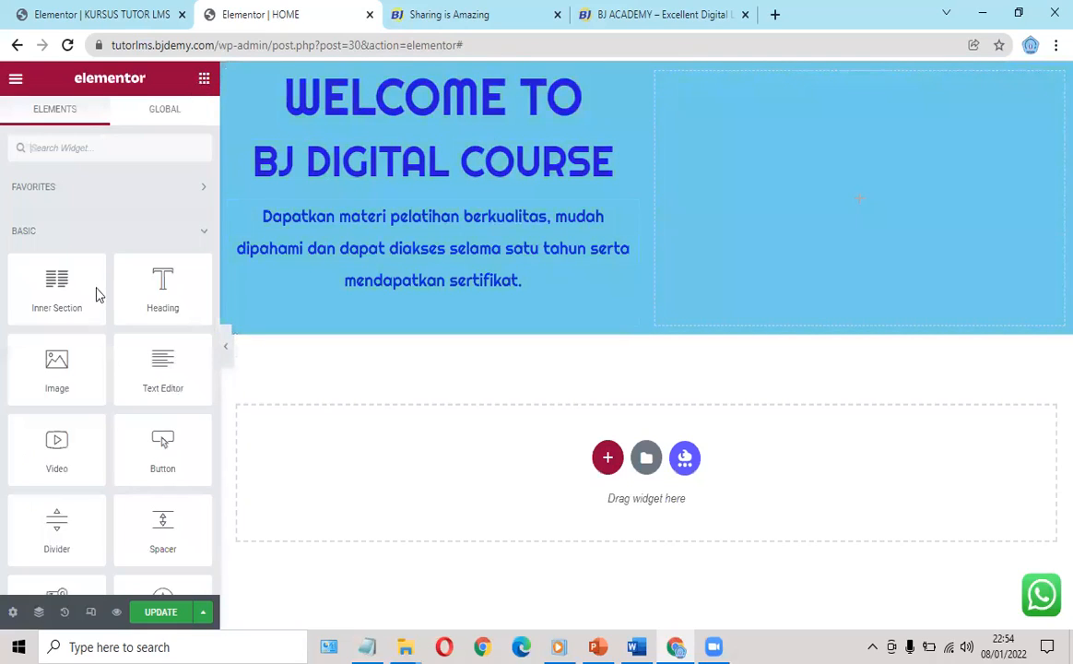
left_click_drag(63, 362, 846, 215)
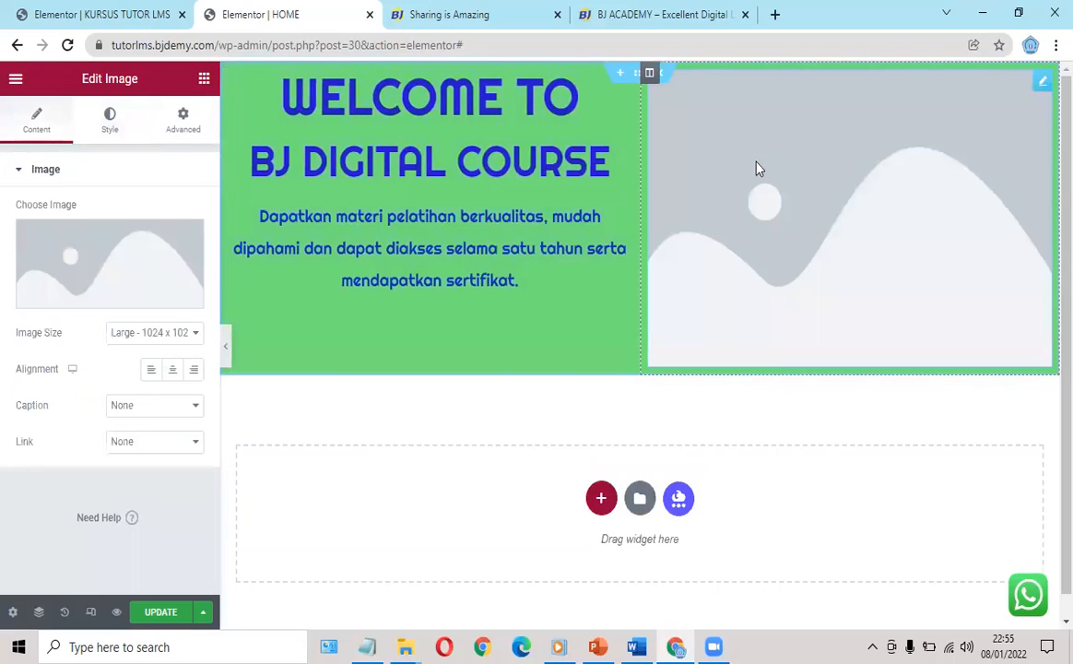
mouse_move(112, 265)
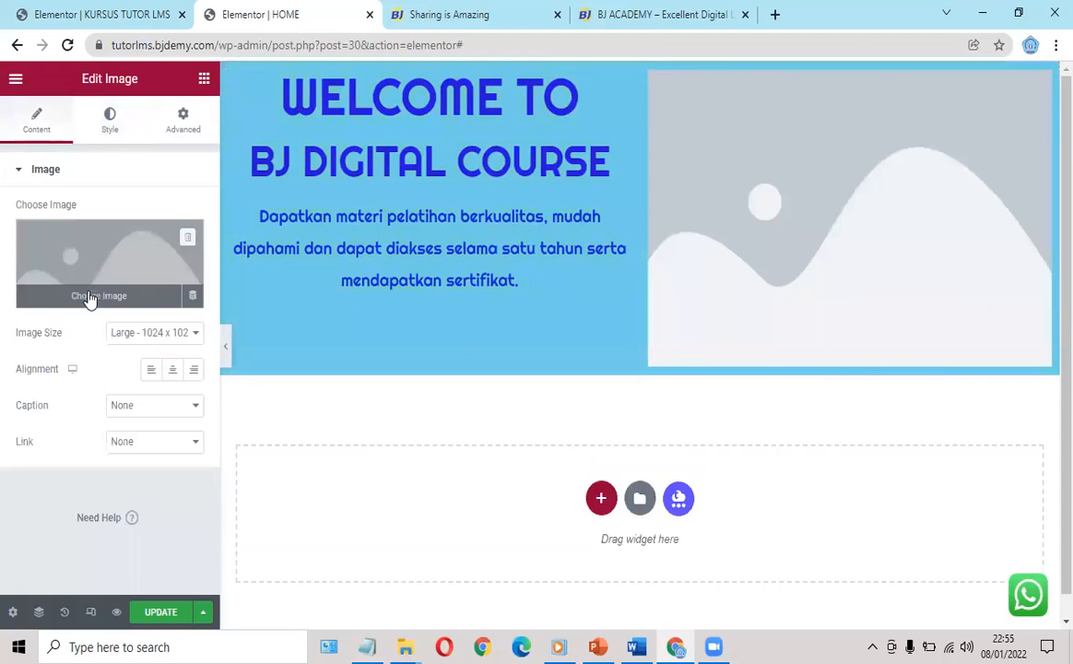
left_click(90, 296)
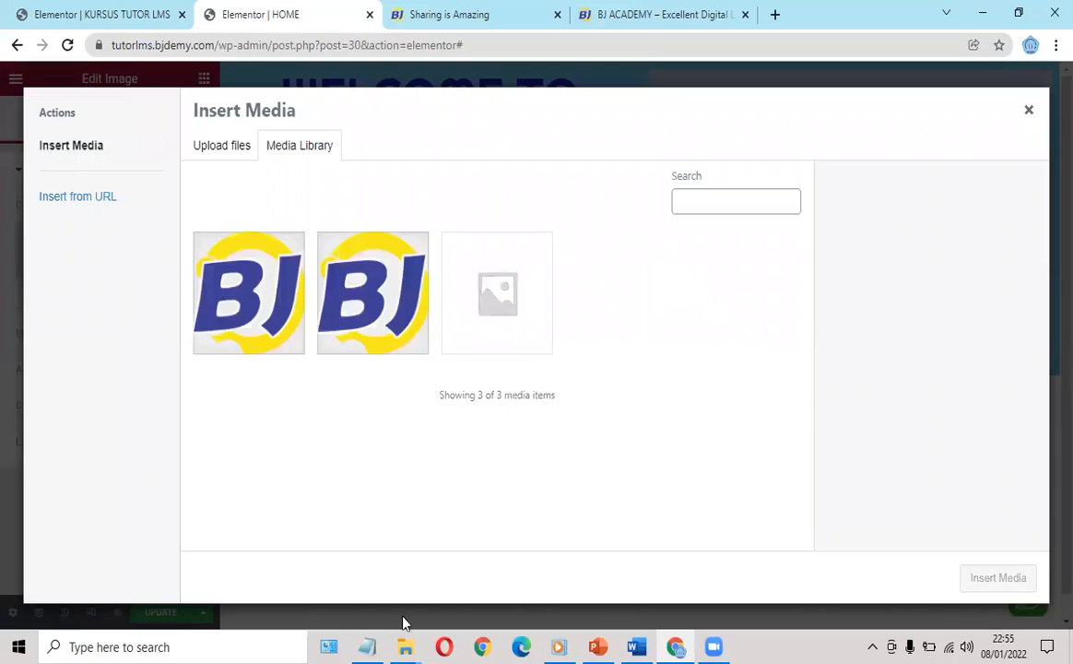
- Switch to File Explorer and compare the images in the 2 TUTOR LMS IMAGE folder with the BJ ACADEMY homepage's hero photo
mouse_move(405, 643)
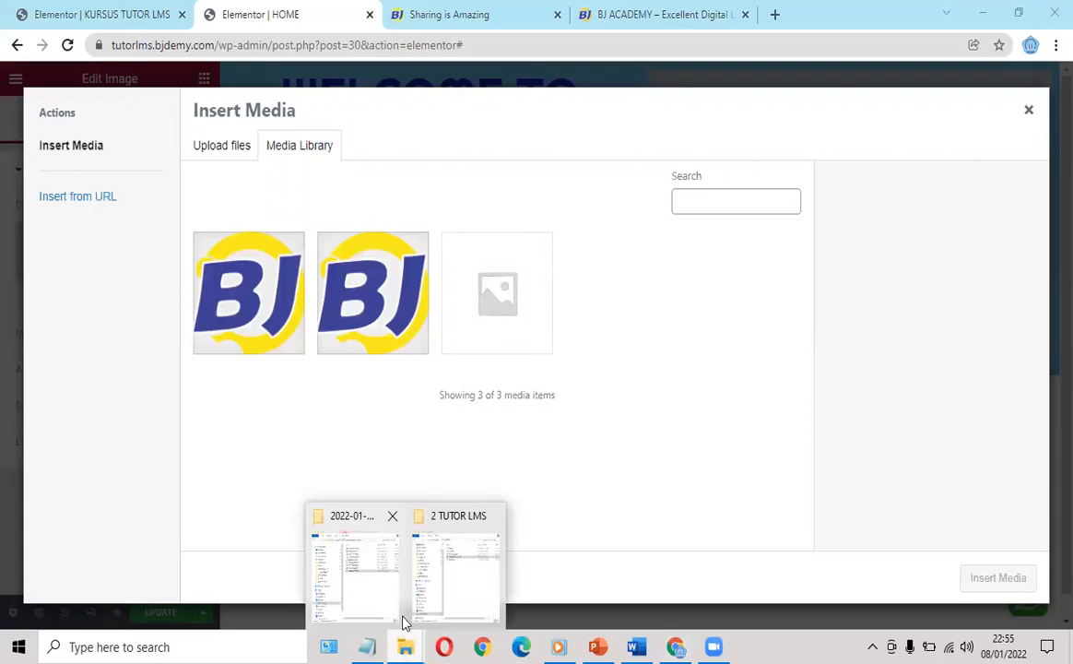
left_click(456, 577)
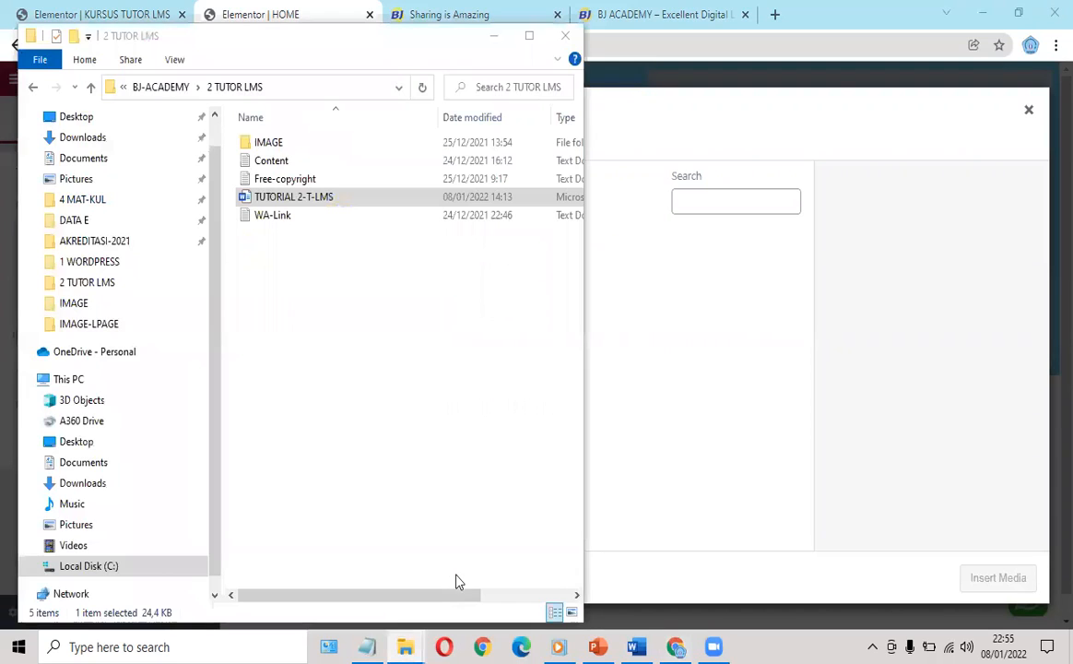
double_click(267, 146)
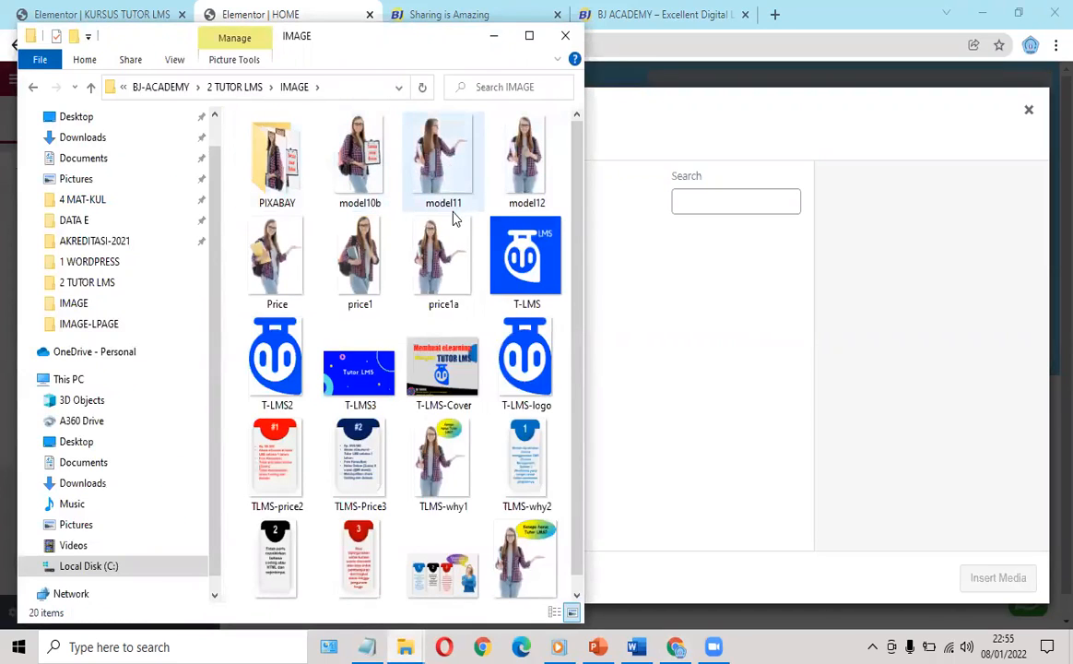
scroll(454, 221, "down", 1)
scroll(456, 217, "up", 1)
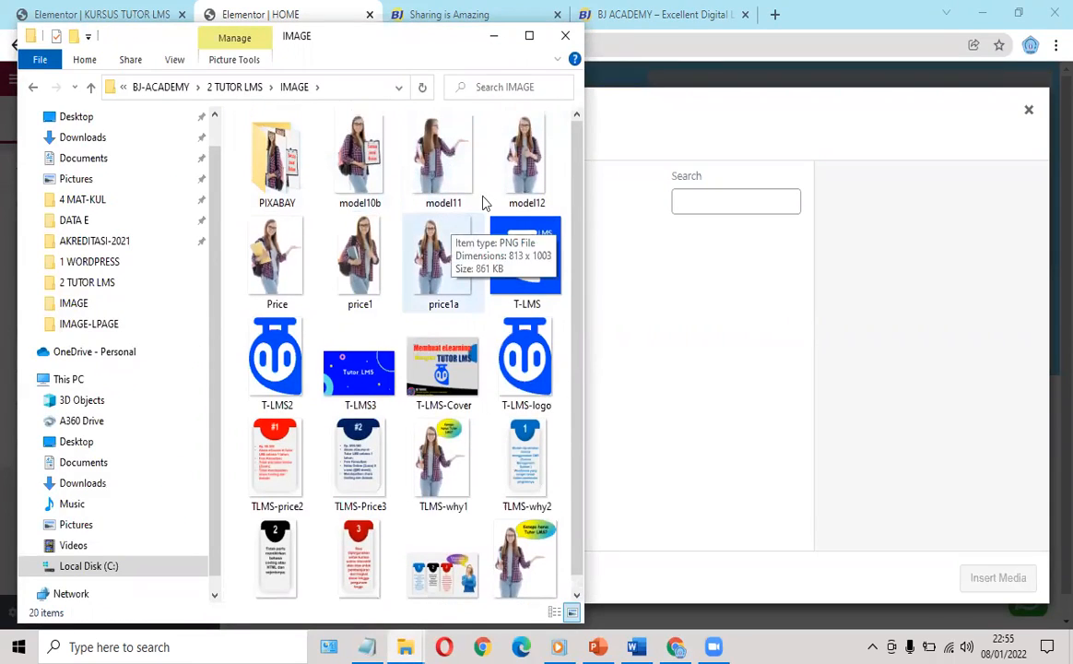
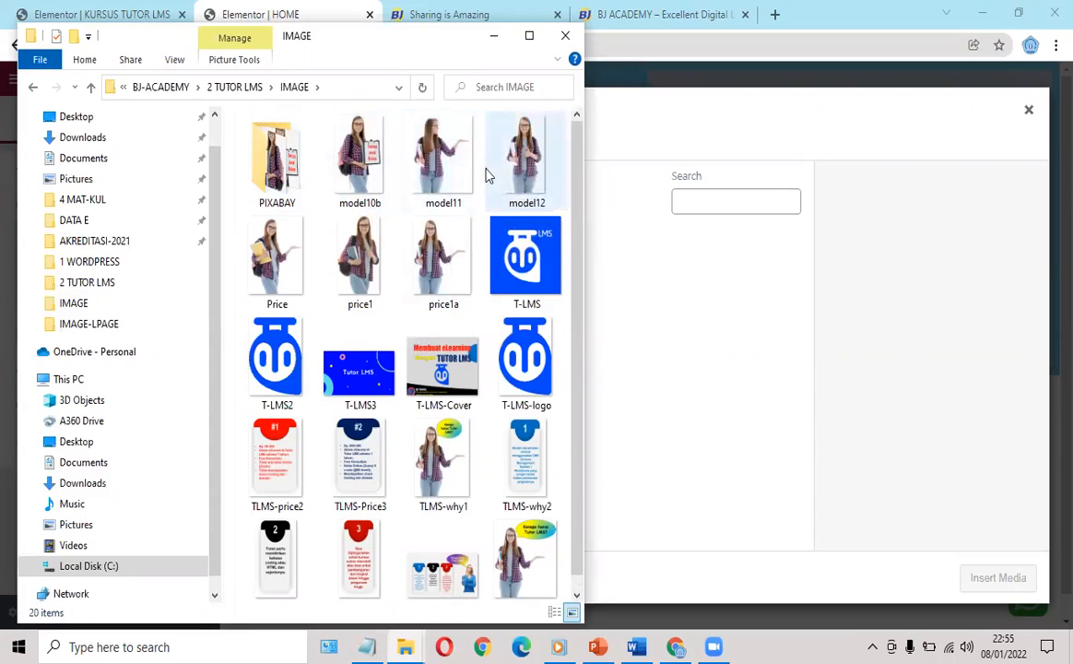
left_click(610, 15)
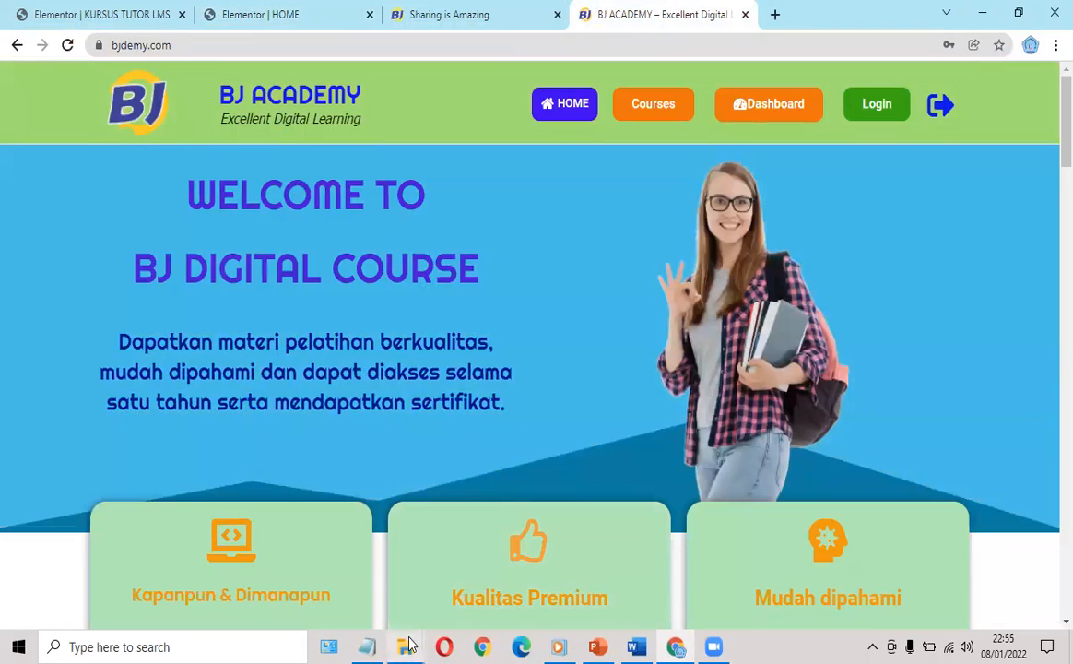
mouse_move(410, 643)
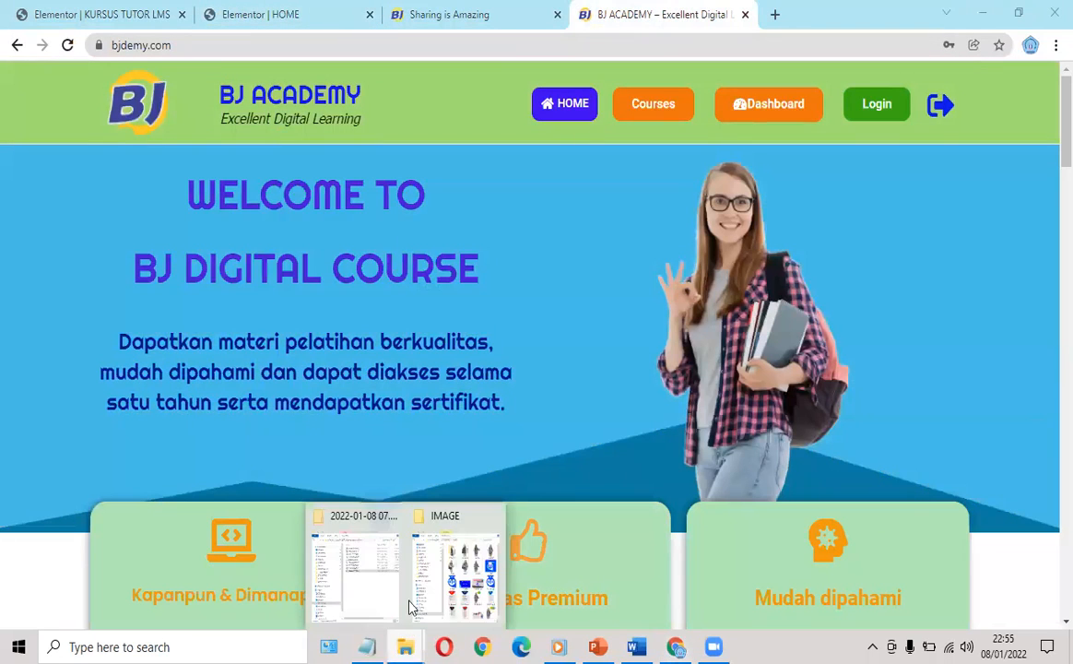
left_click(447, 567)
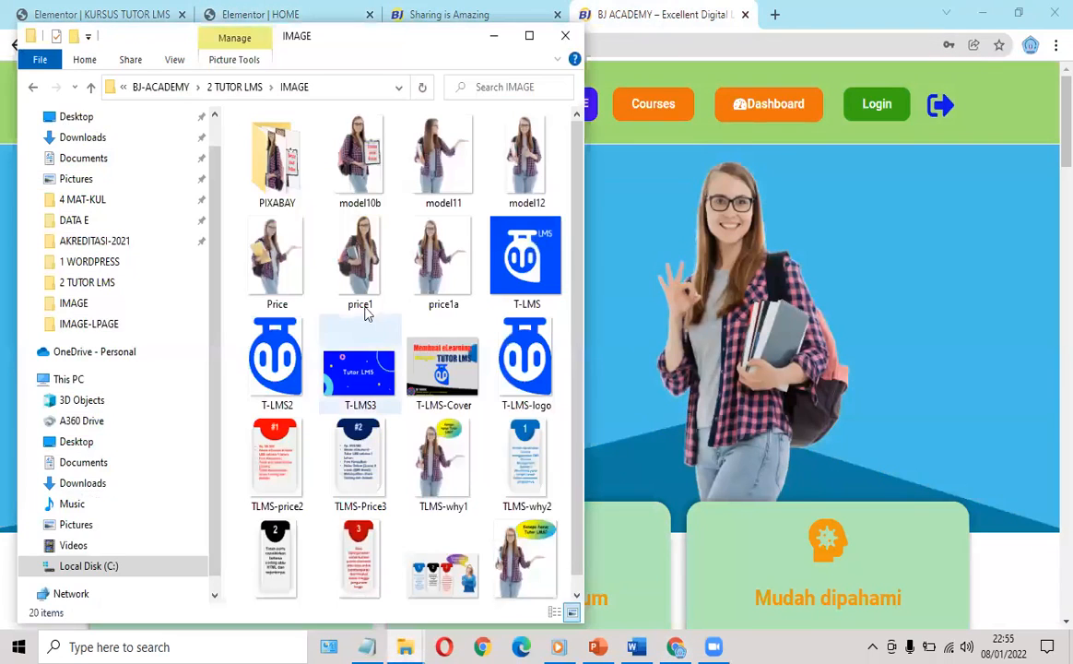
- Look through the IMAGE folder inside BJ-ACADEMY's 1 WORDPRESS folder for the hero model photo
left_click(178, 89)
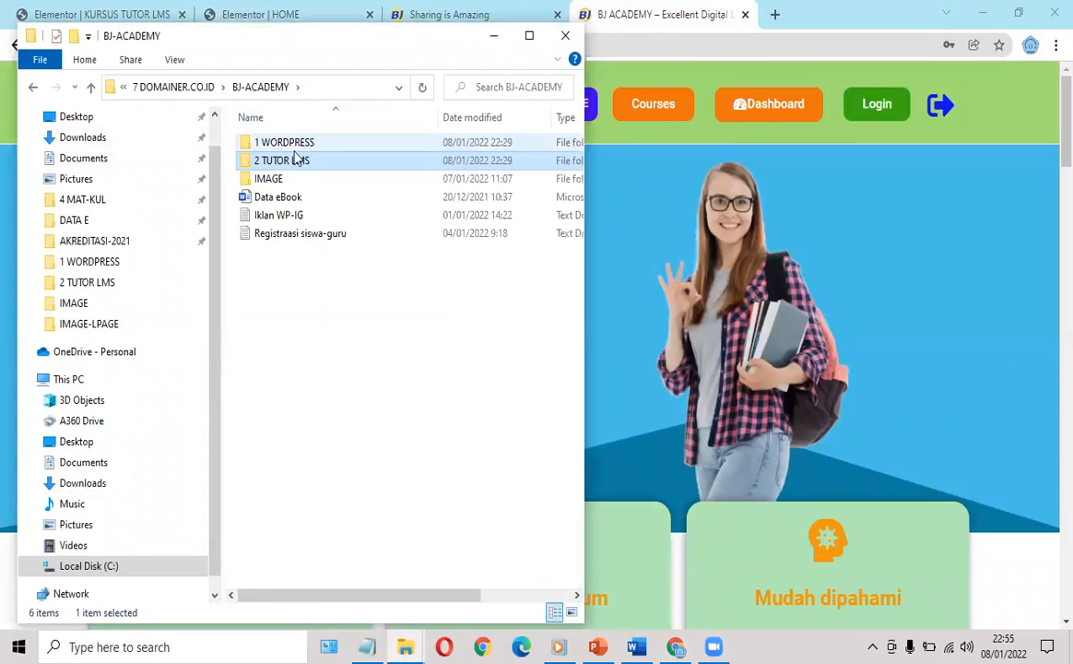
left_click(284, 145)
double_click(284, 146)
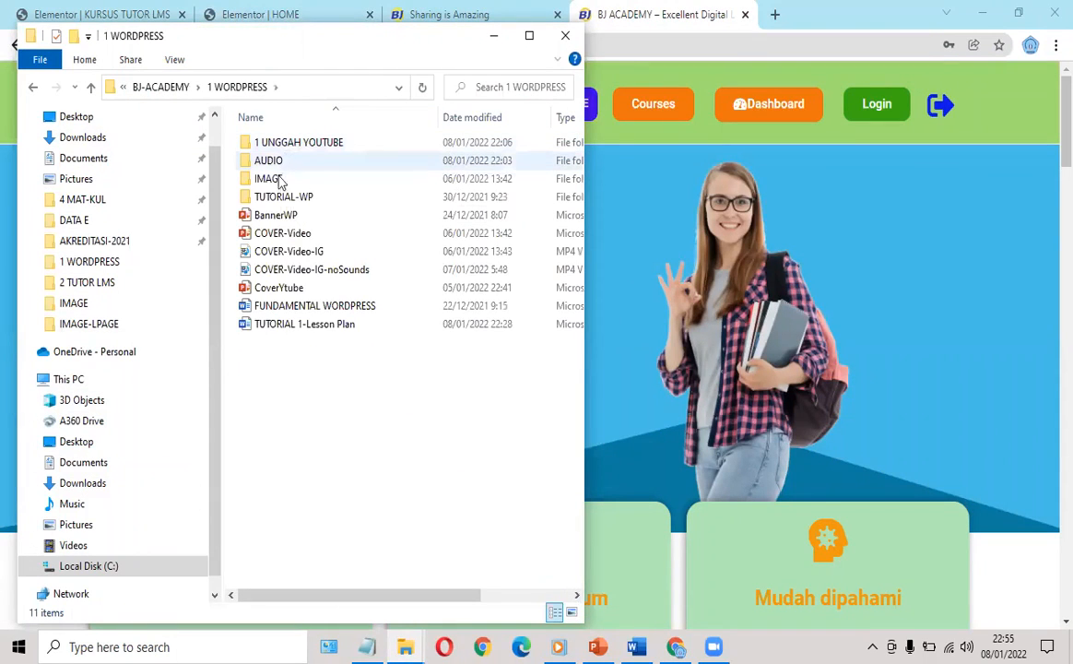
left_click(280, 182)
double_click(279, 181)
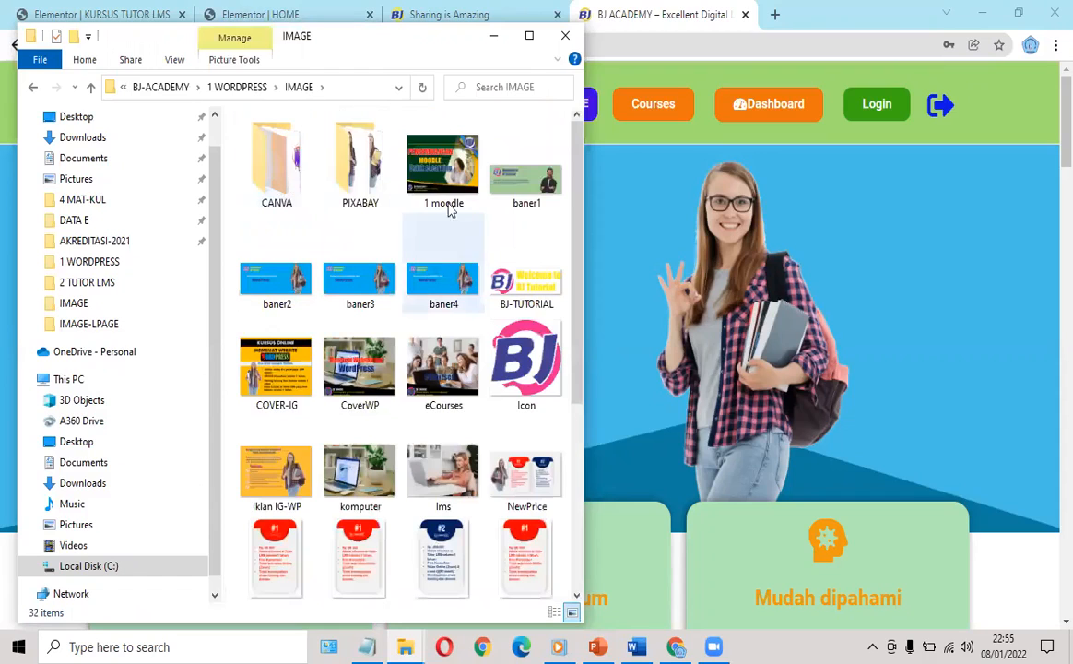
scroll(412, 249, "down", 3)
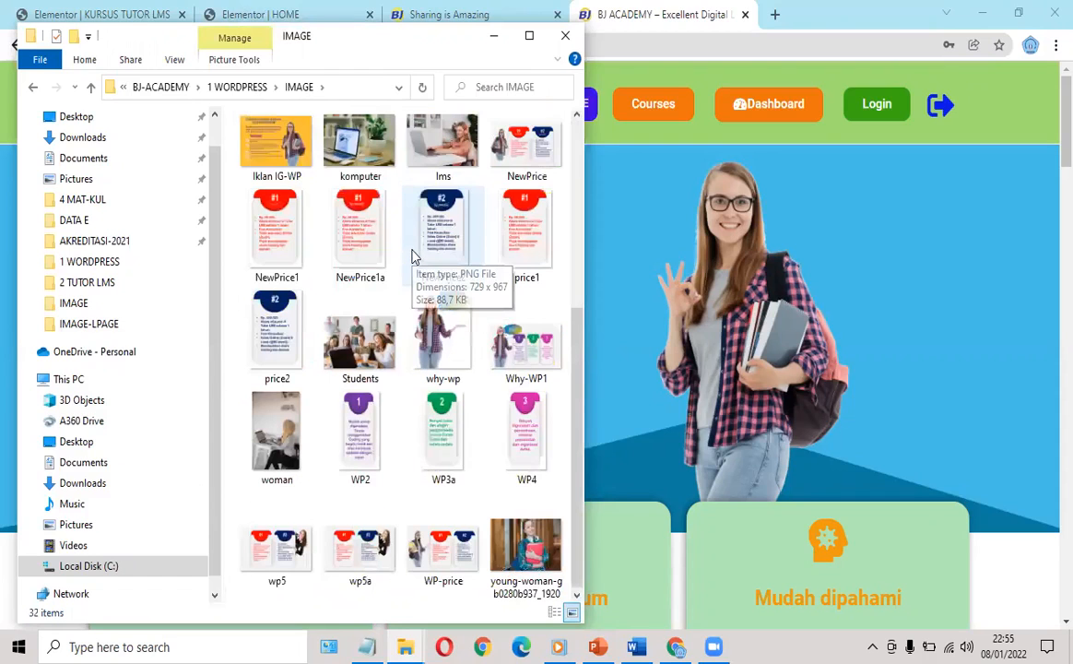
scroll(397, 249, "up", 3)
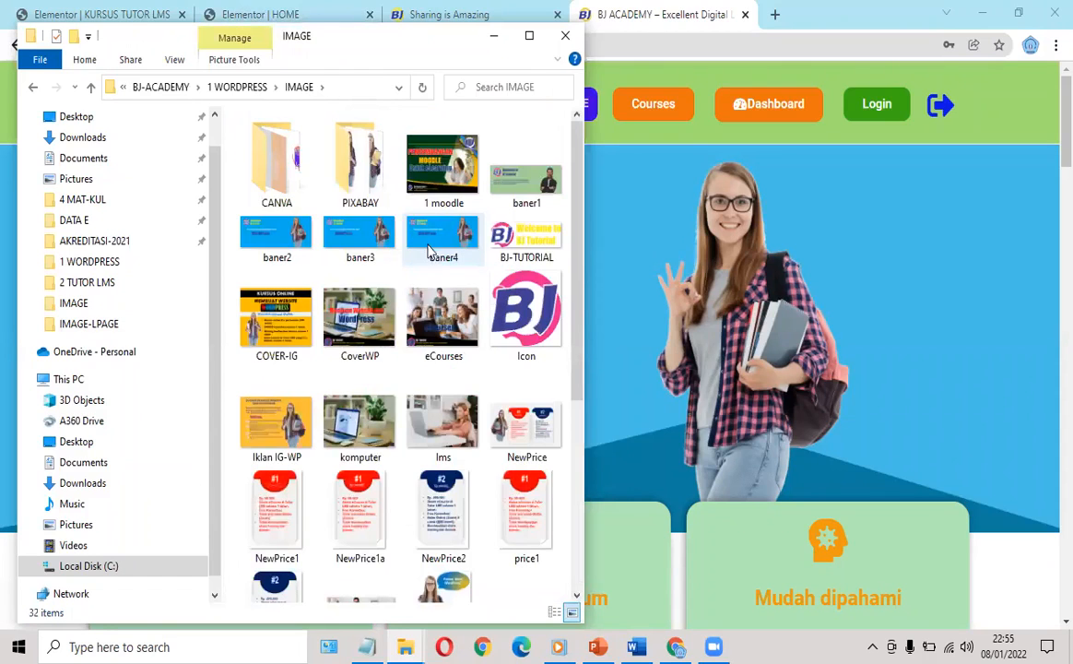
- Open the TUTORIAL-WP folder inside 1 WORDPRESS and bring it up over the HOME page's Insert Media dialog
left_click(238, 87)
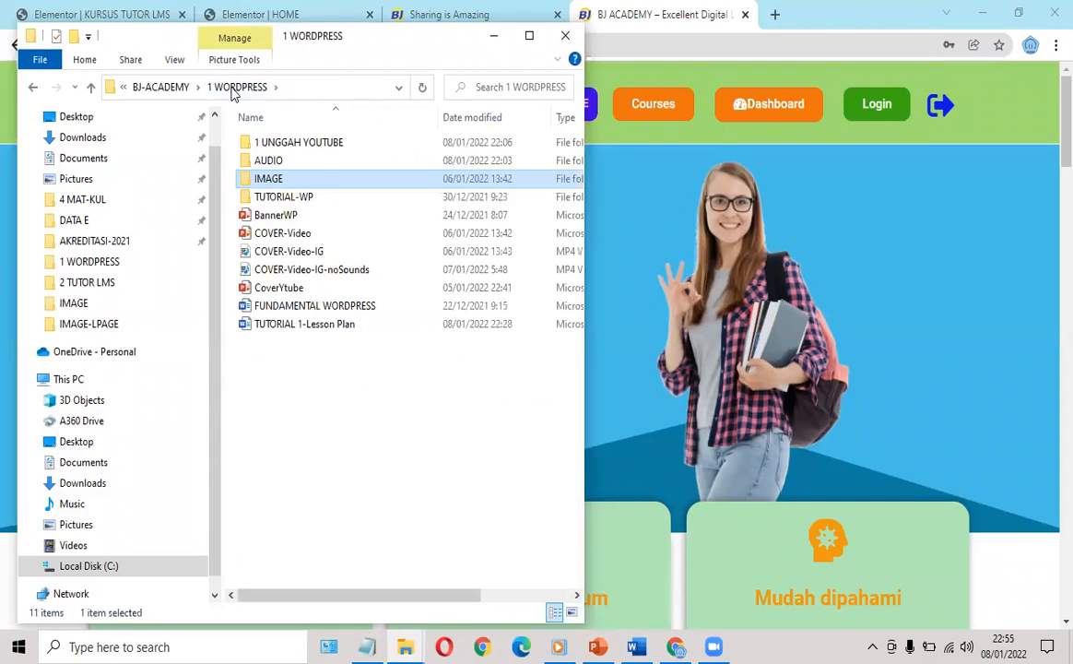
left_click(282, 198)
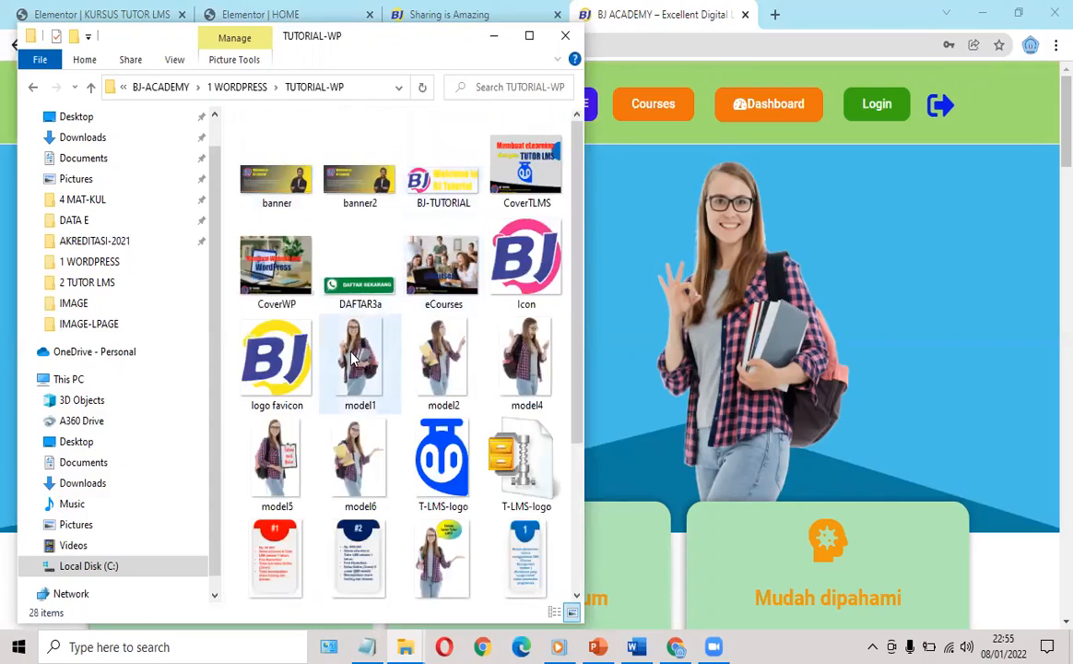
left_click(316, 11)
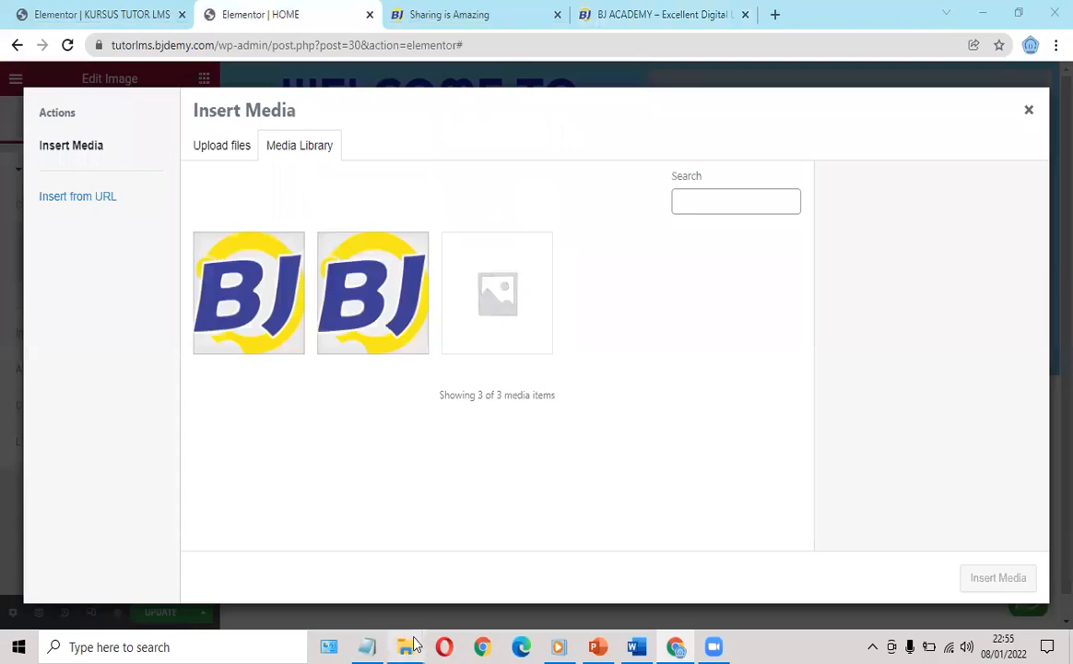
mouse_move(405, 645)
left_click(455, 567)
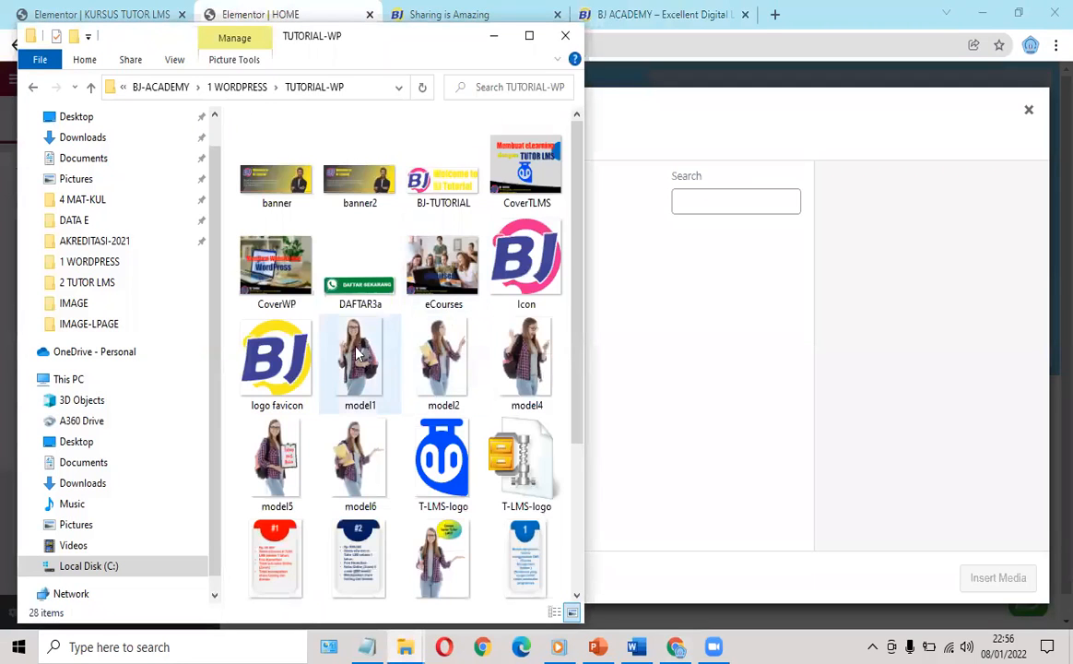
- Upload model1.png from the TUTORIAL-WP folder to the media library and insert it into the hero's Image widget
left_click_drag(355, 364, 714, 444)
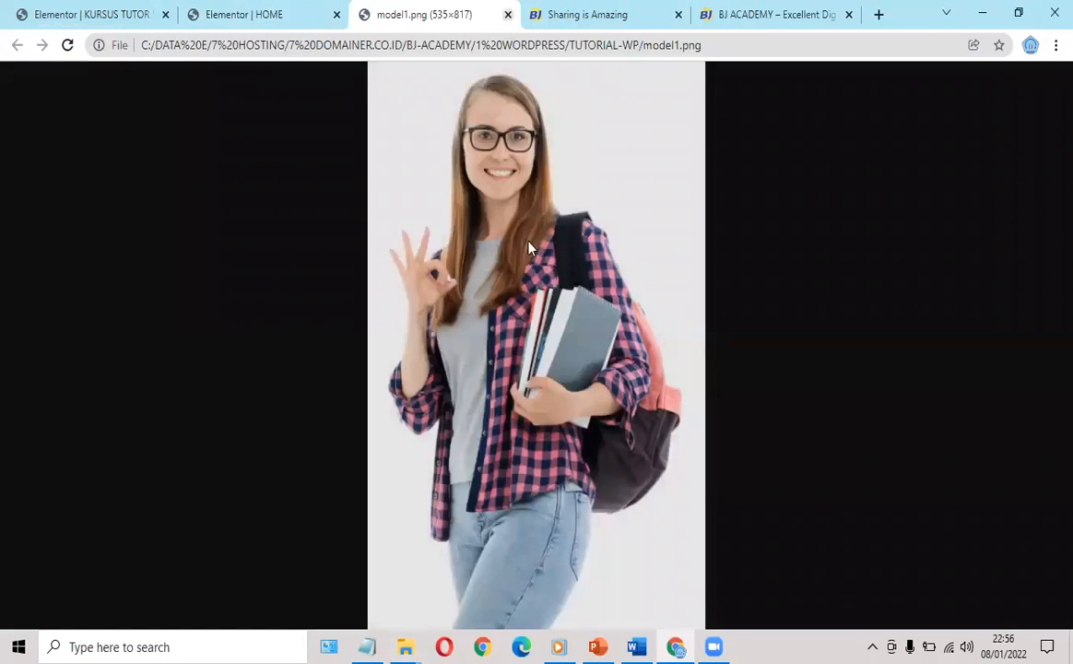
left_click(507, 15)
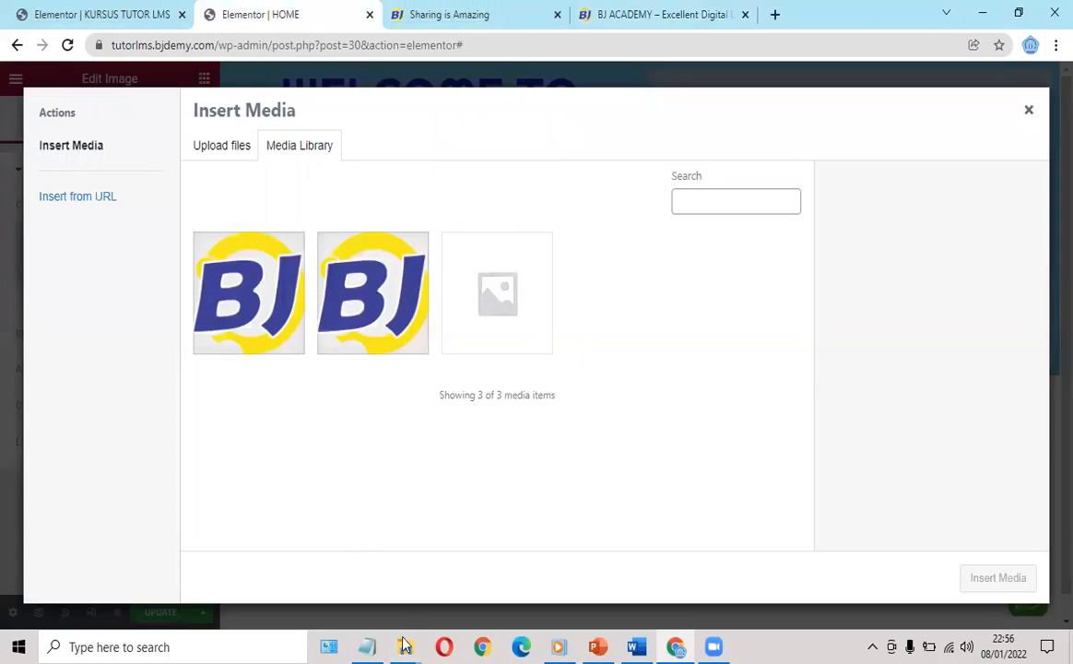
mouse_move(405, 645)
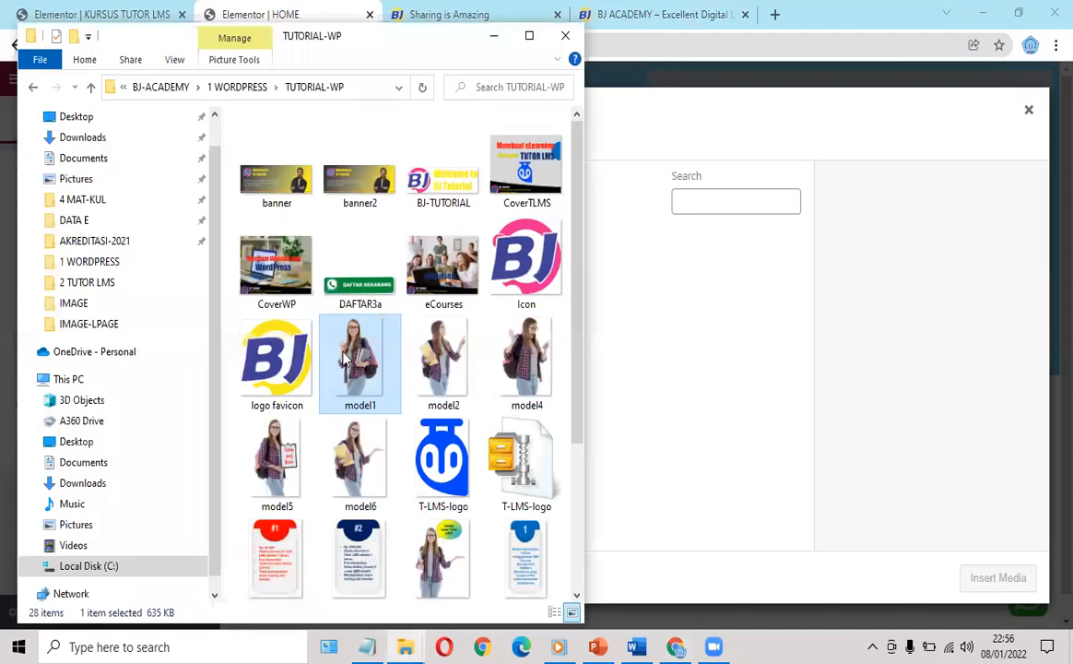
left_click_drag(701, 457, 698, 445)
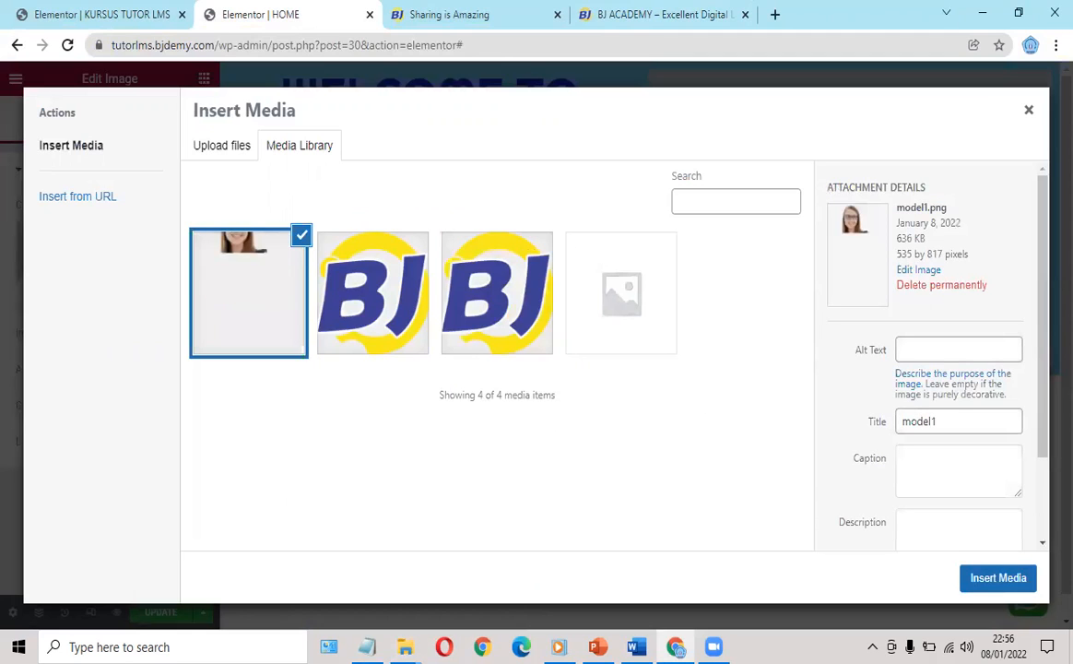
left_click(966, 577)
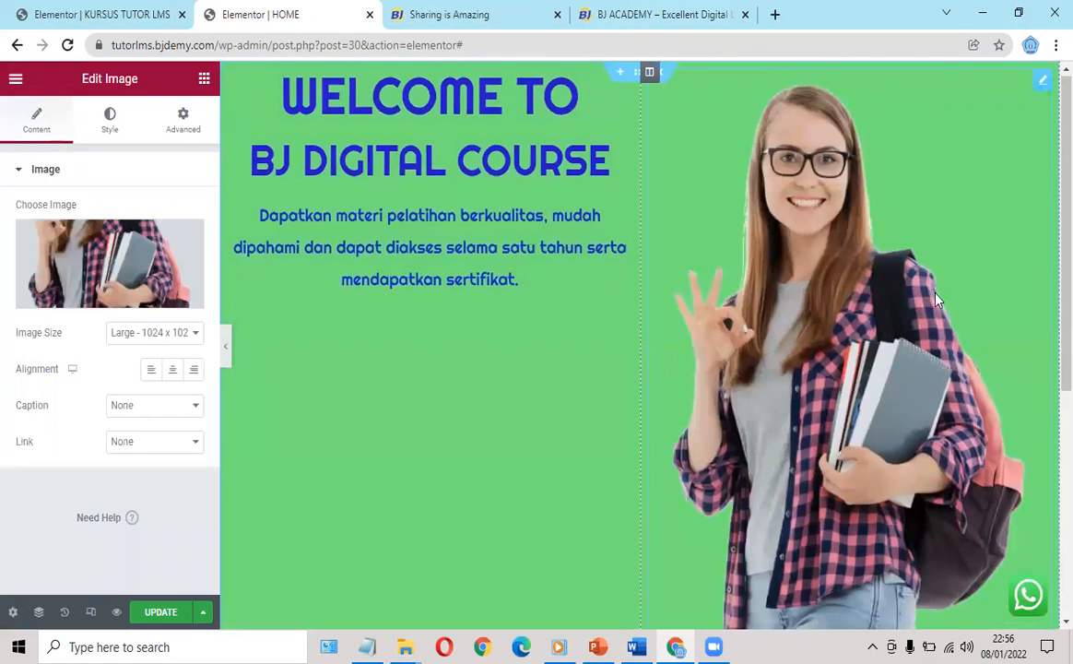
- Set the hero image's max width to 55%, comparing its size with the photo on the BJ ACADEMY homepage
scroll(934, 316, "down", 4)
scroll(367, 334, "up", 3)
scroll(367, 333, "up", 1)
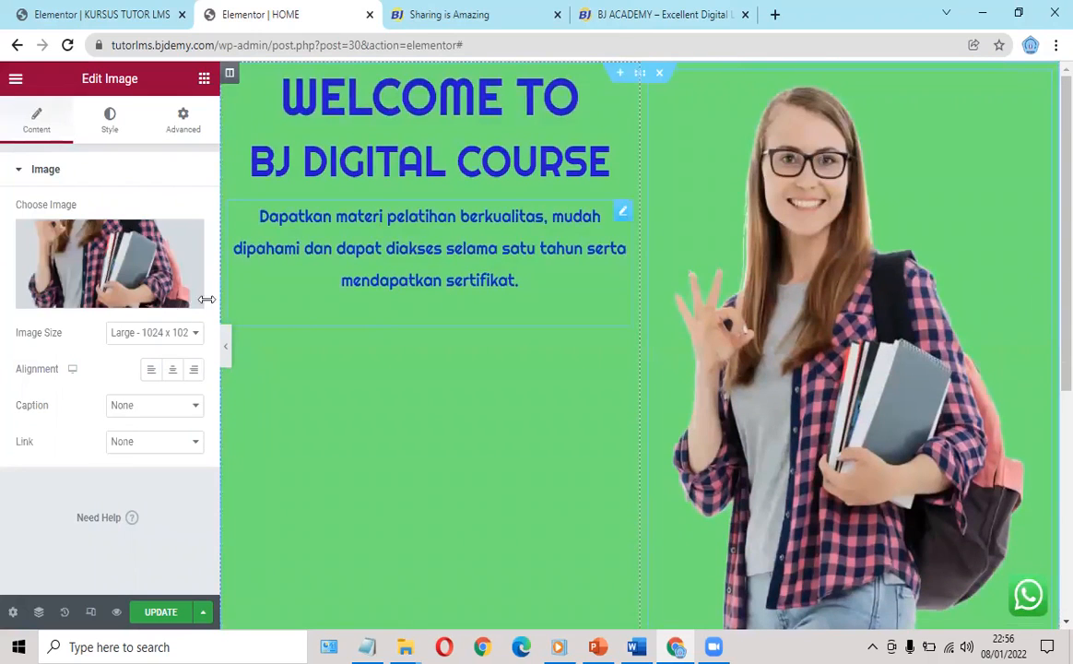
left_click(107, 127)
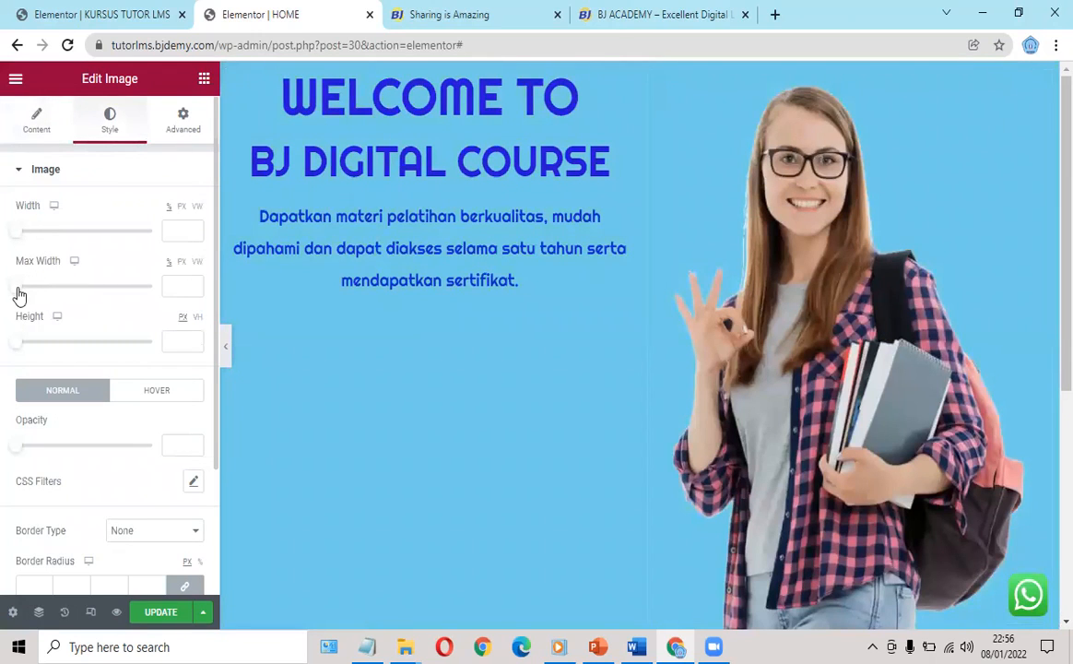
left_click_drag(19, 295, 78, 310)
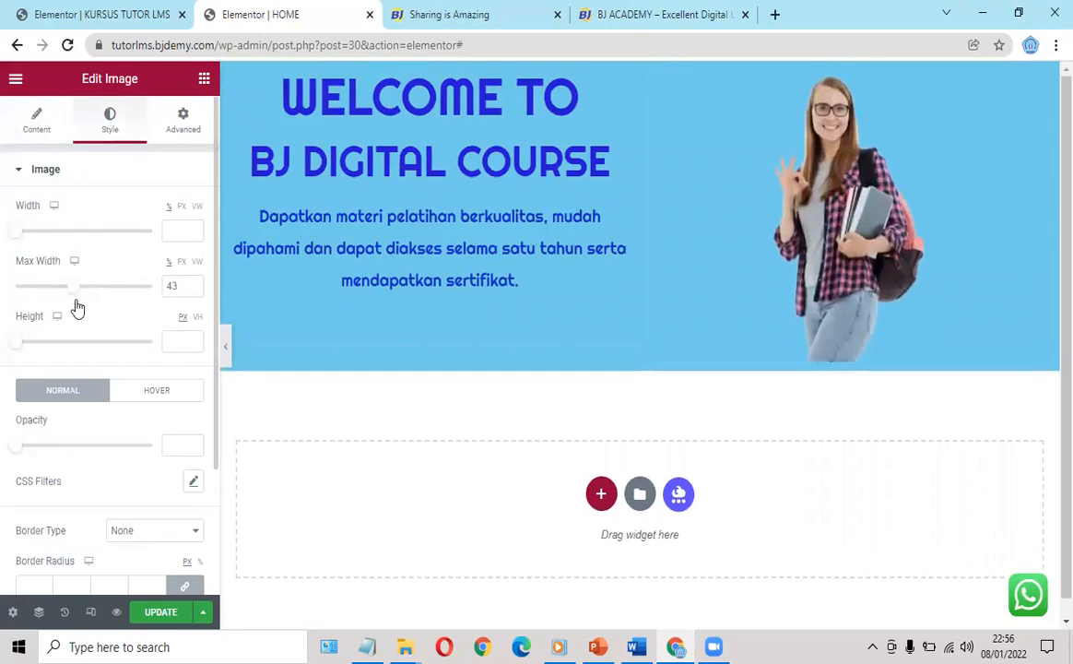
left_click(657, 20)
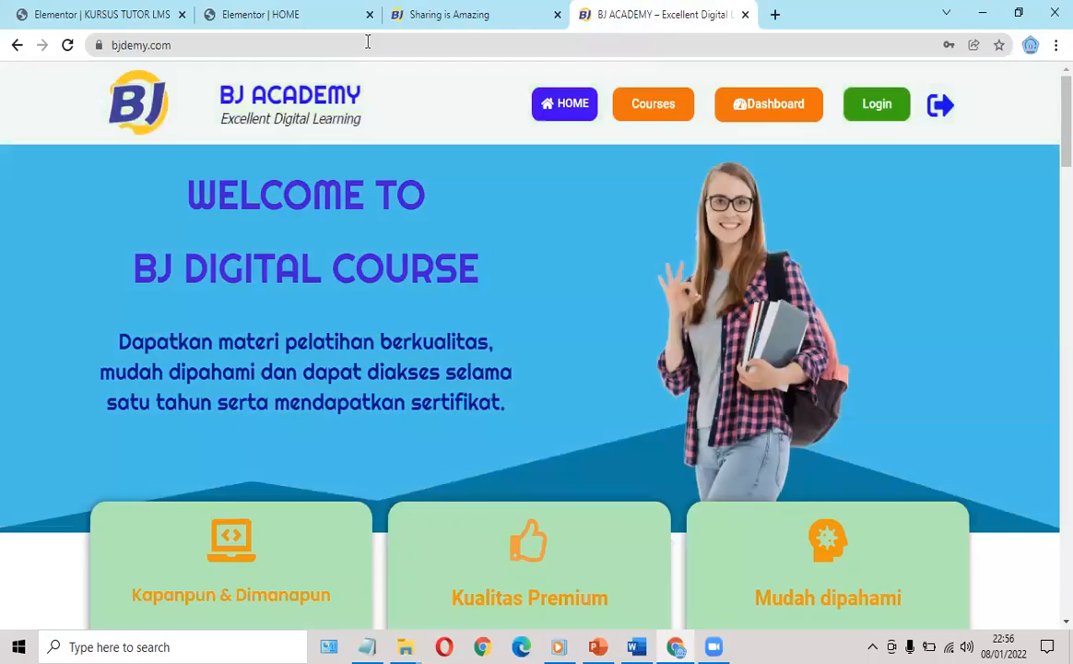
left_click(297, 17)
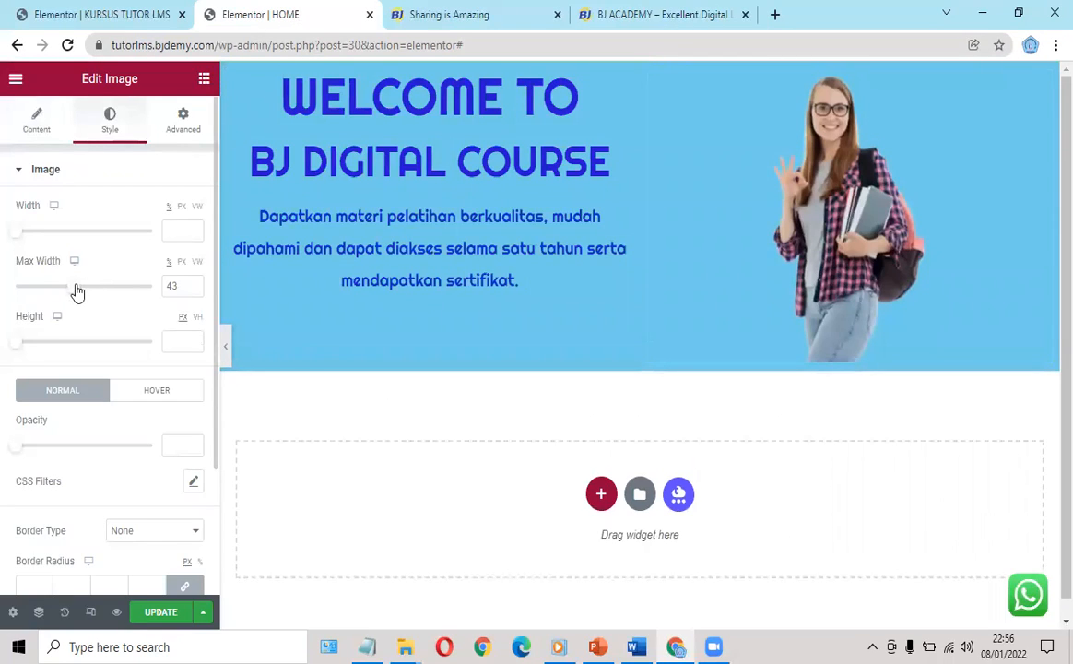
left_click_drag(77, 291, 101, 287)
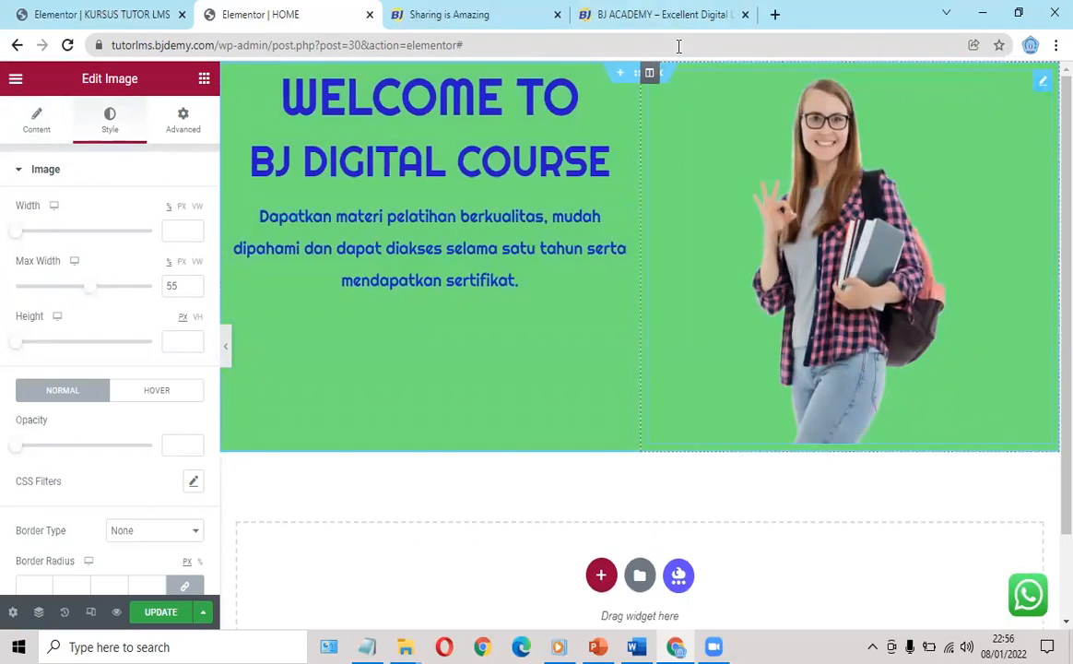
left_click(645, 14)
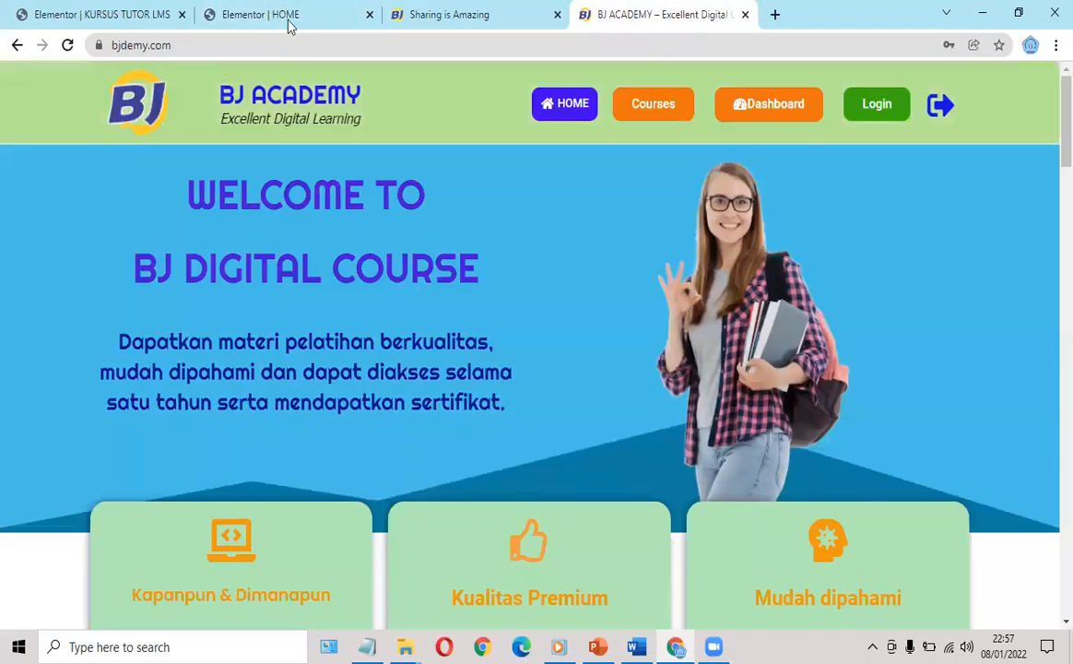
left_click(289, 16)
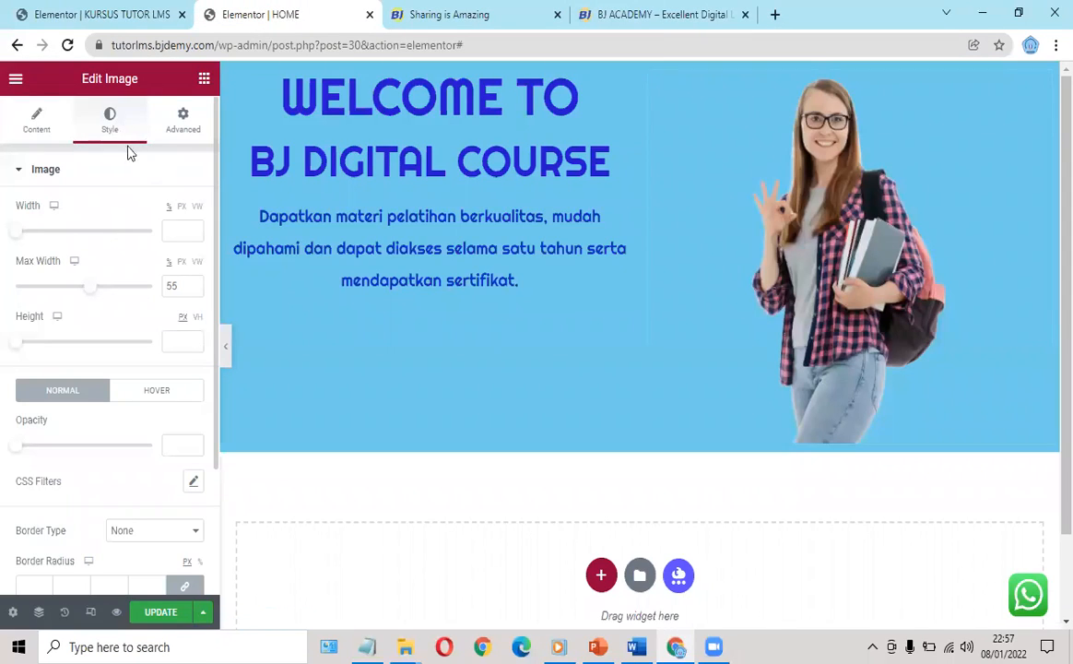
- Give the hero image the Grow hover animation
left_click(162, 395)
scroll(162, 368, "down", 2)
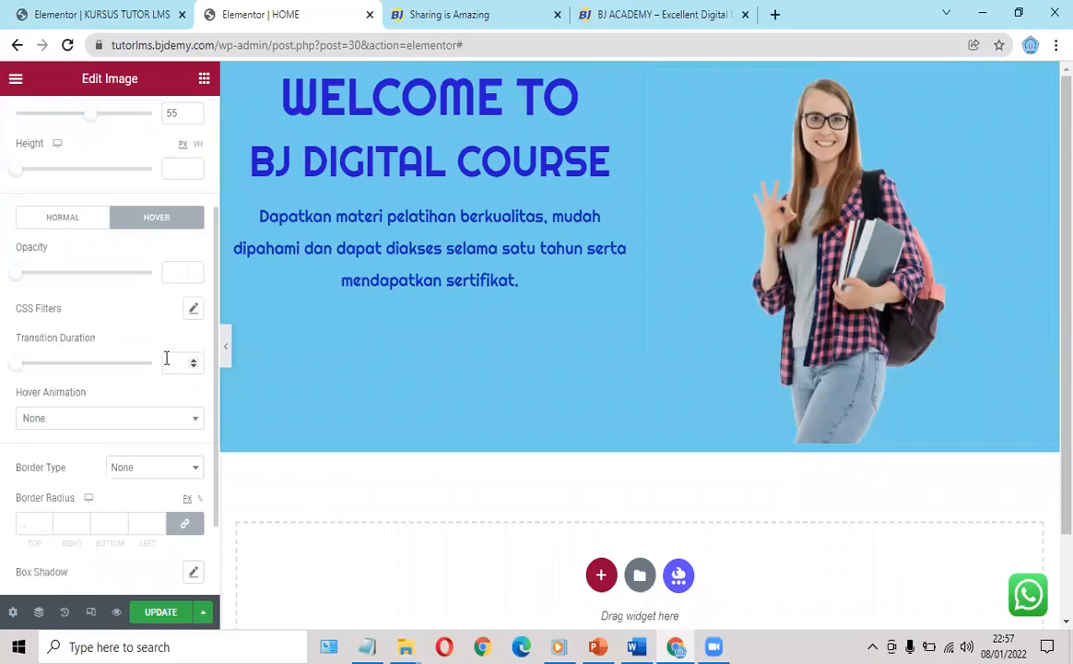
left_click(83, 422)
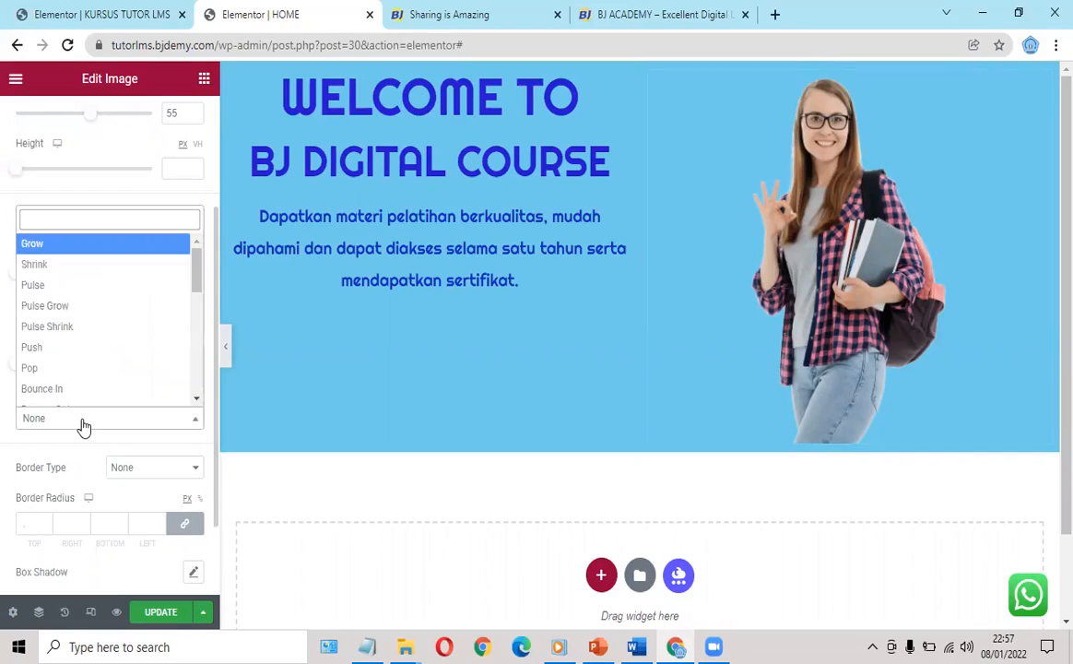
left_click(50, 245)
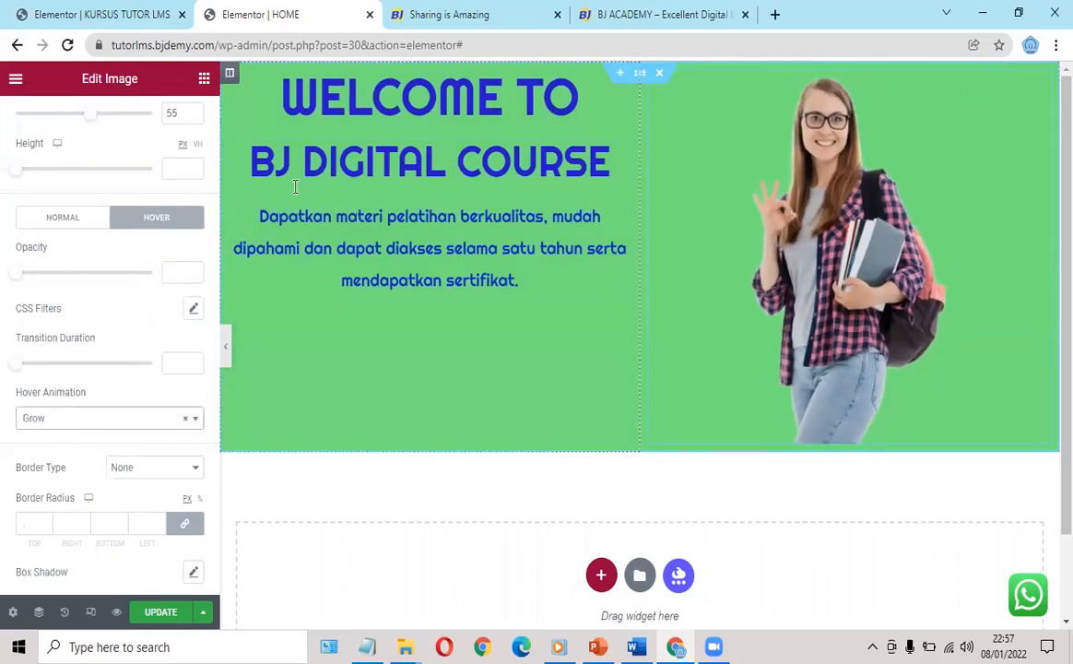
- Reopen the hero image's settings and set its entrance animation to Fade In Up
left_click(204, 81)
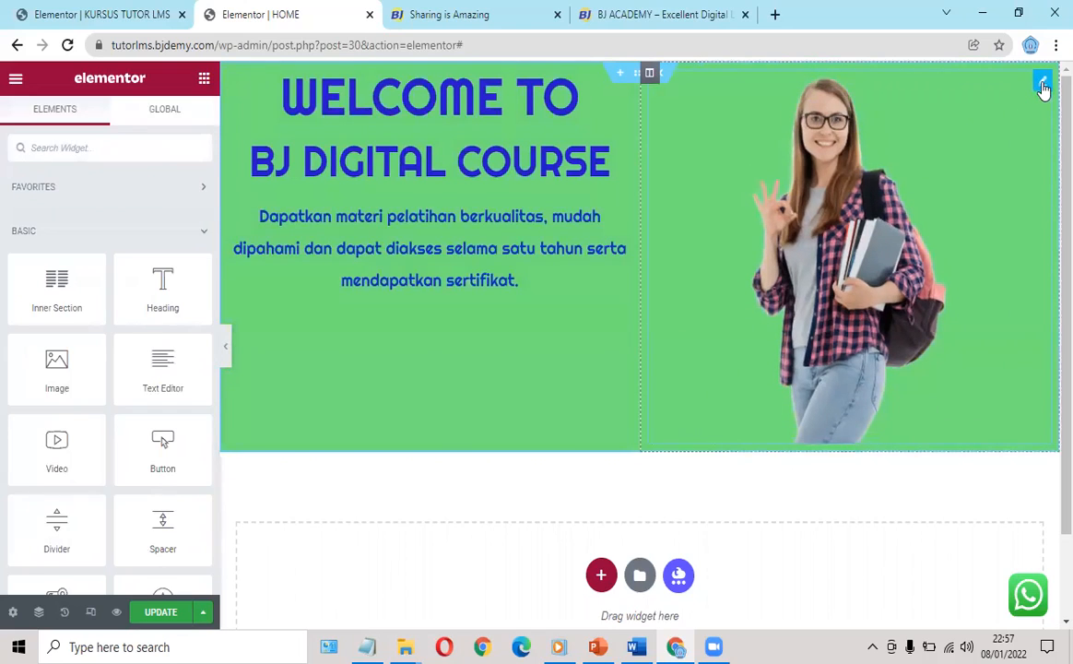
left_click(1040, 91)
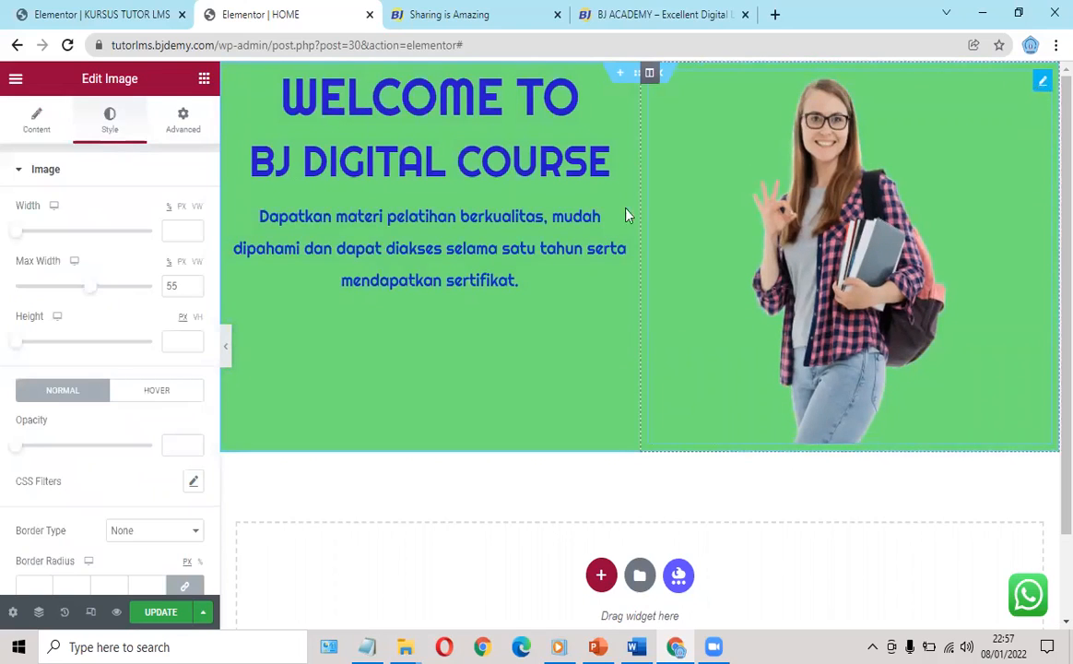
left_click(183, 123)
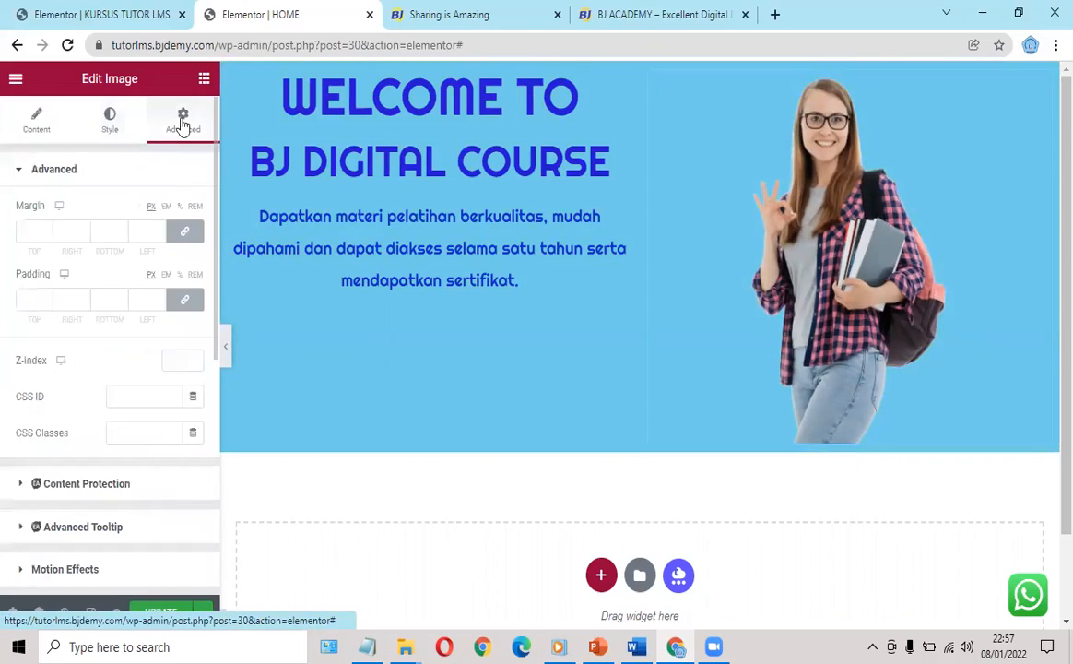
left_click(70, 571)
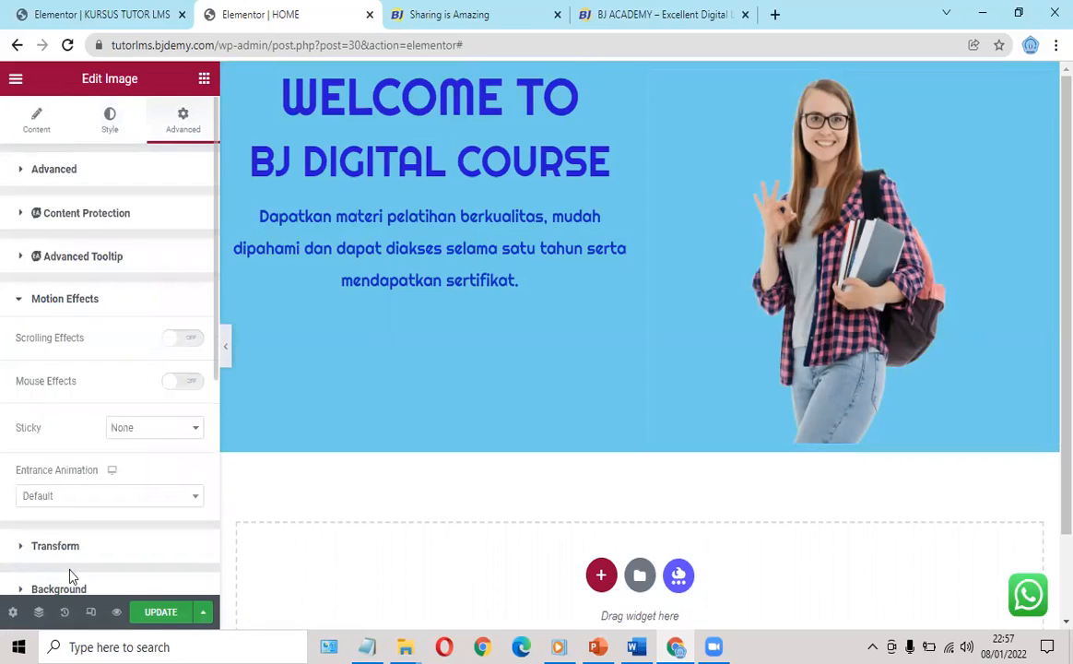
left_click(65, 498)
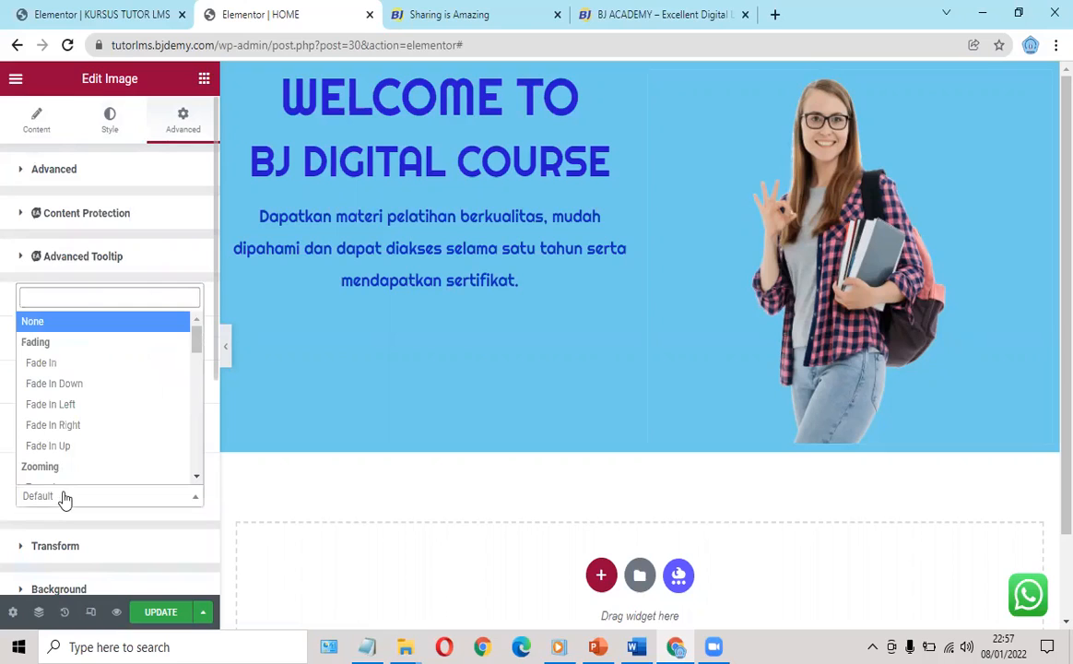
left_click(65, 446)
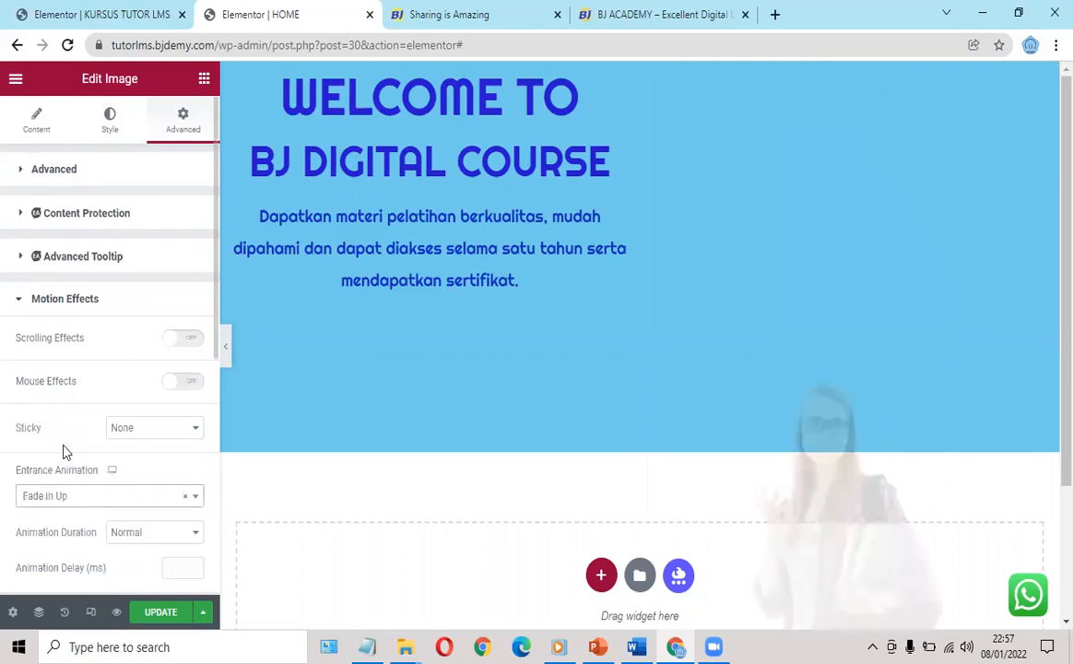
- Try the Fade In Left and Fade In Right entrance animations on the hero image
left_click(51, 506)
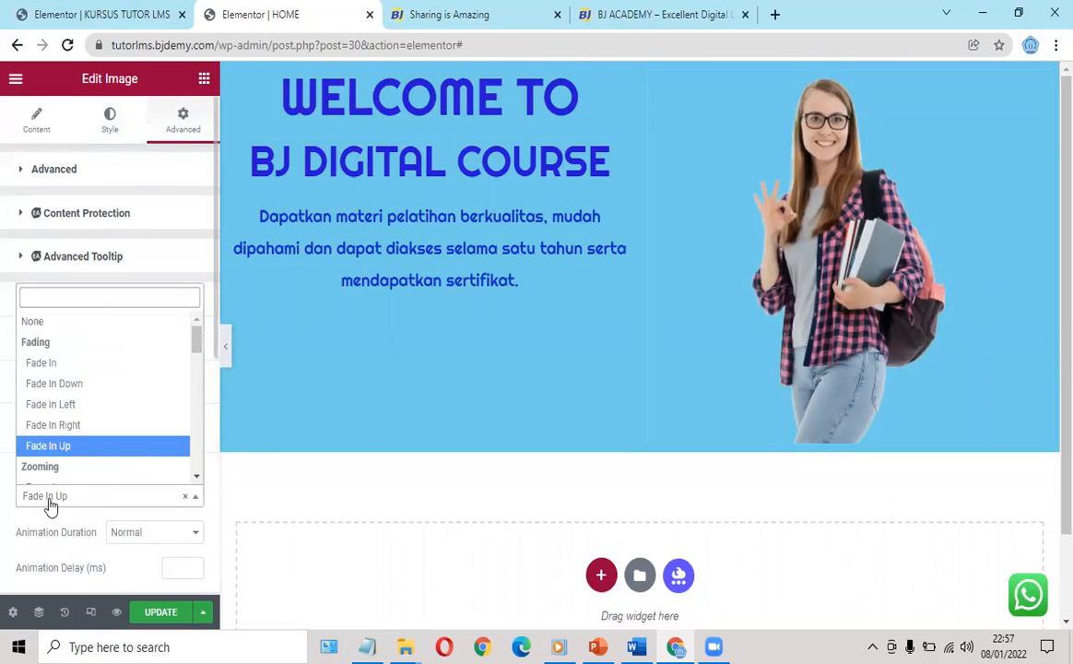
left_click(74, 408)
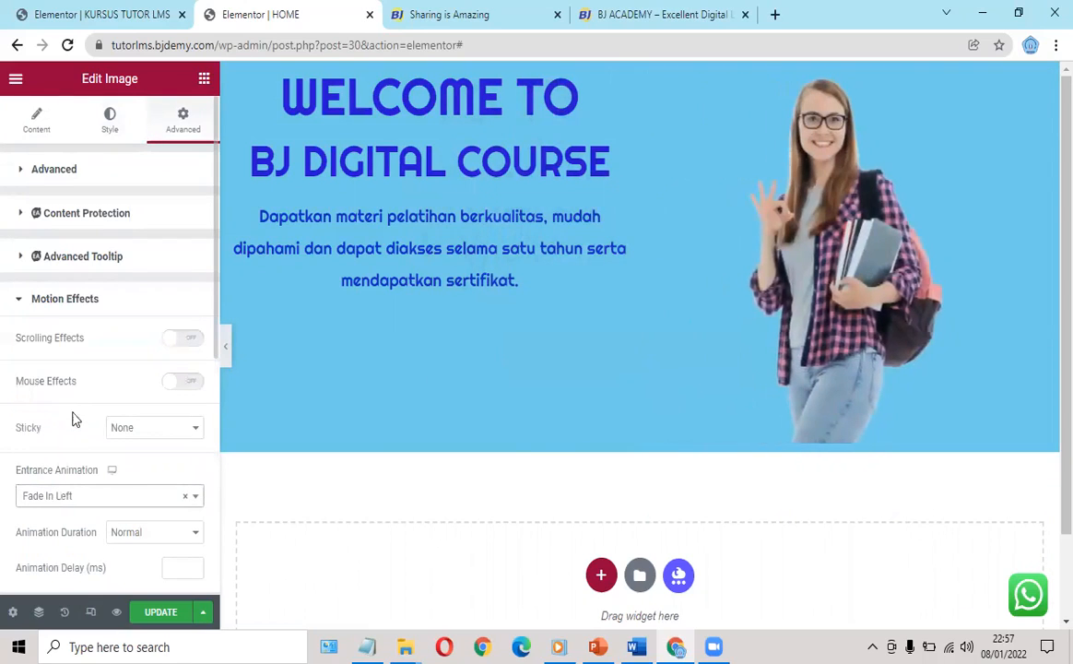
left_click(72, 498)
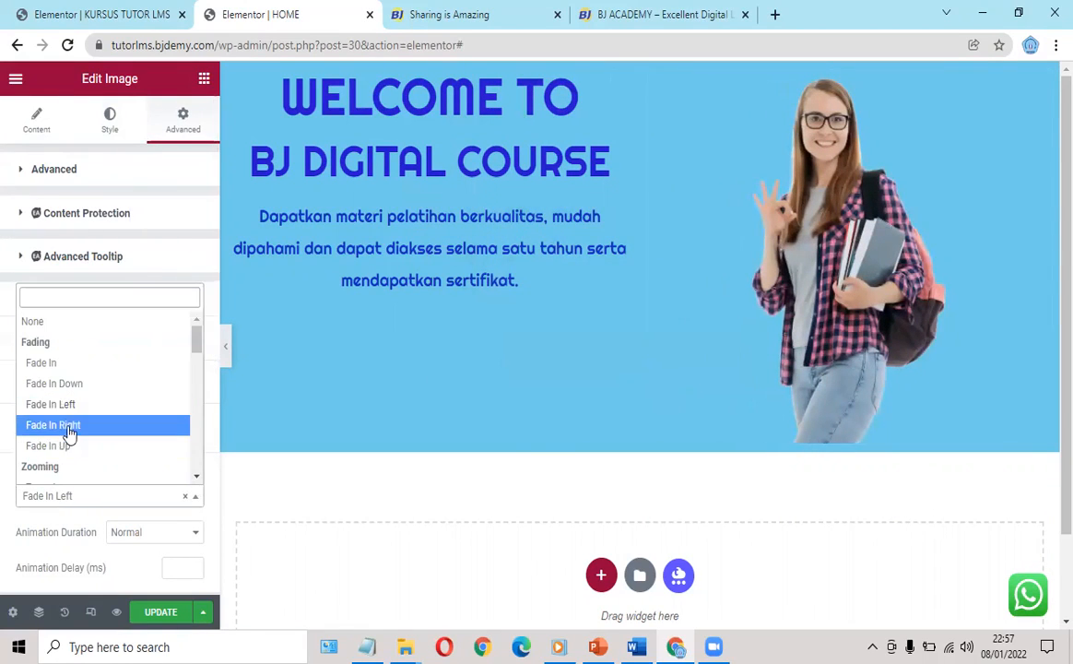
left_click(69, 426)
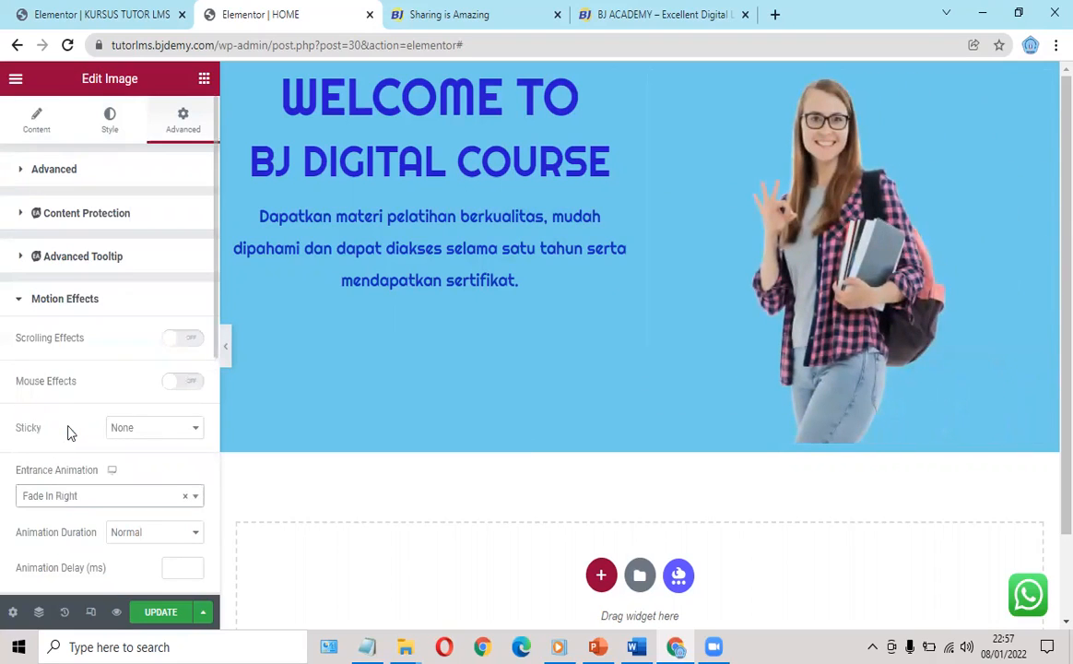
- Return the hero image's entrance animation to Fade In Up and update the HOME page
left_click(74, 497)
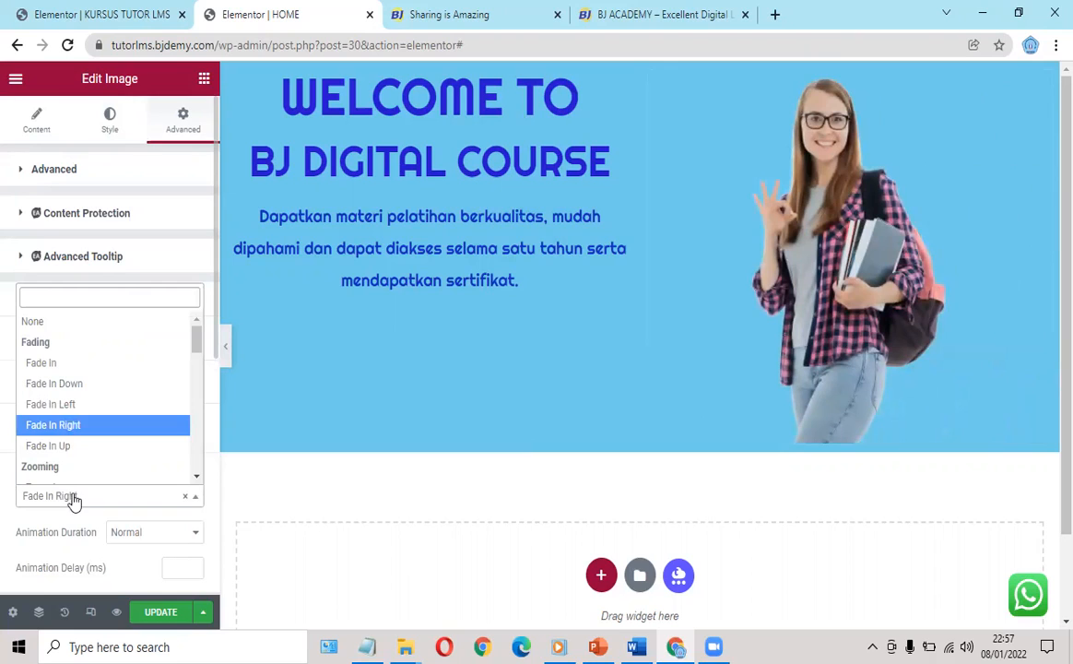
left_click(72, 447)
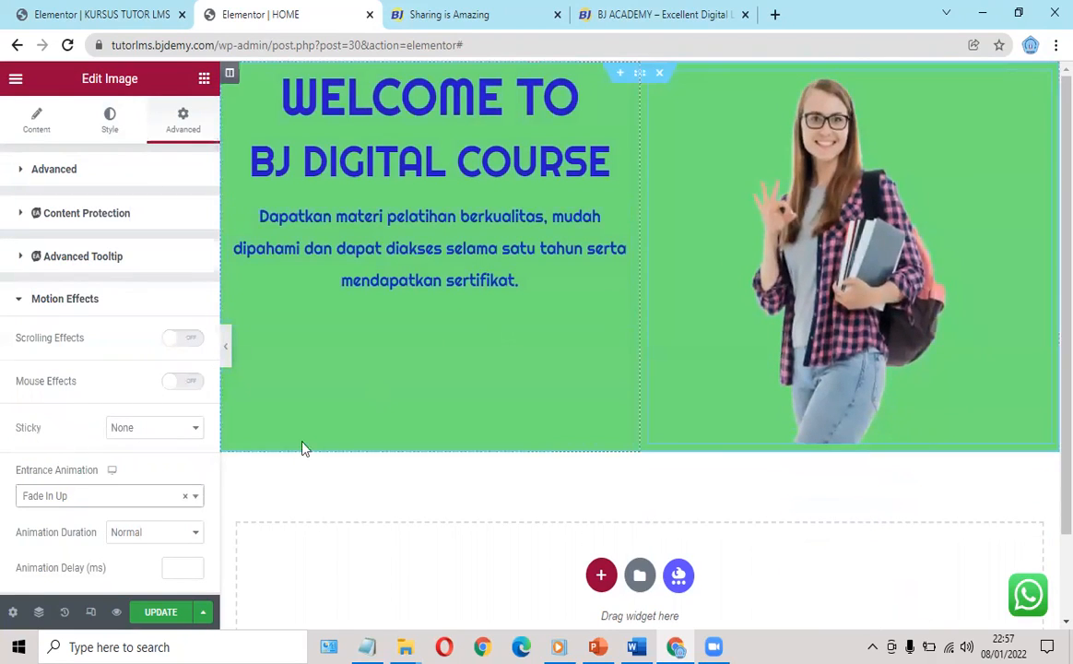
left_click(161, 613)
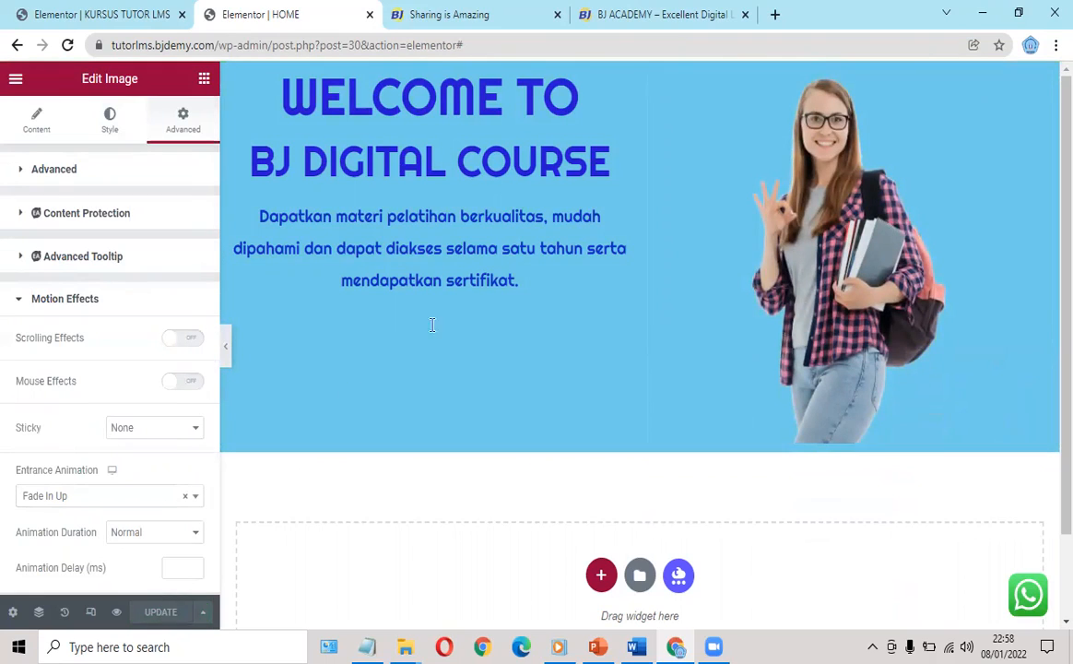
- Compare the hero section with the BJ ACADEMY homepage and look through the hero image's advanced settings
left_click(645, 13)
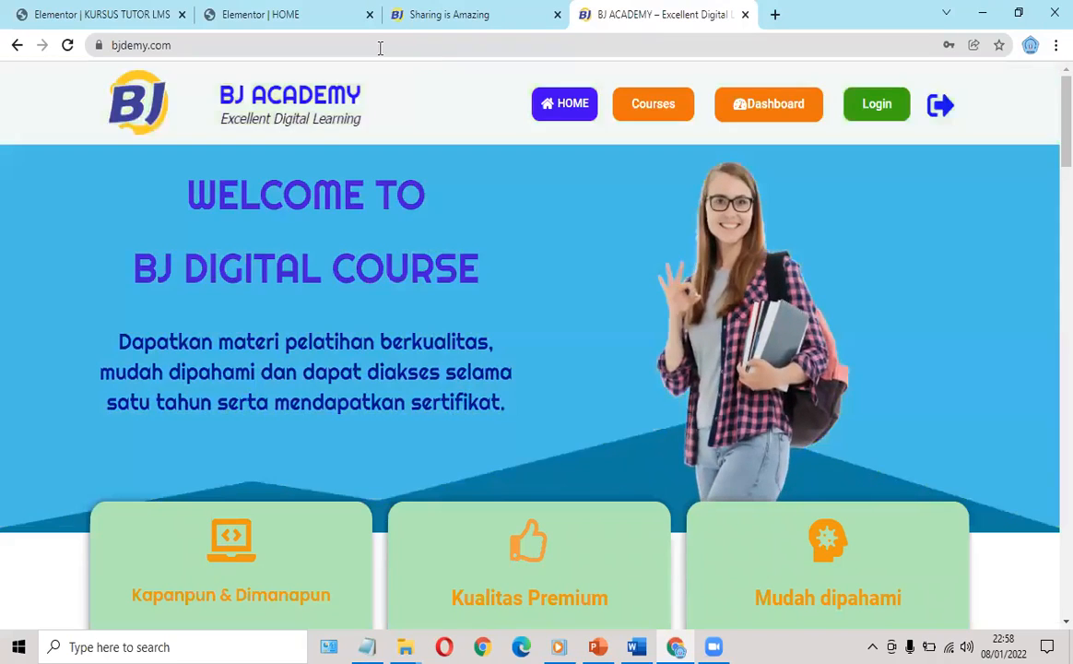
left_click(295, 16)
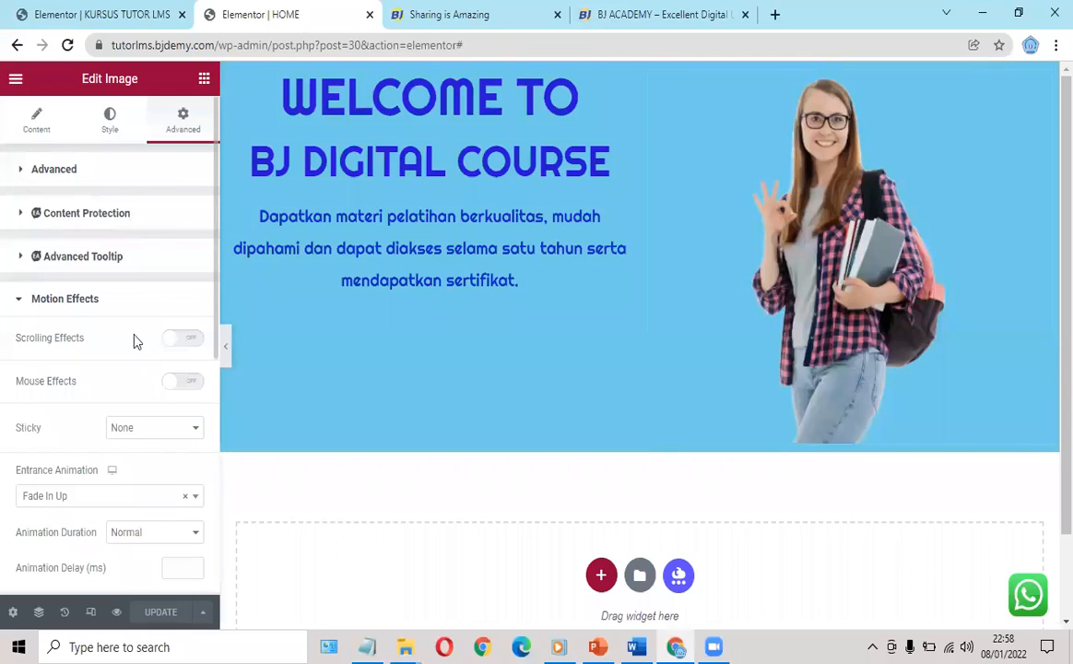
scroll(134, 346, "down", 2)
scroll(133, 356, "down", 2)
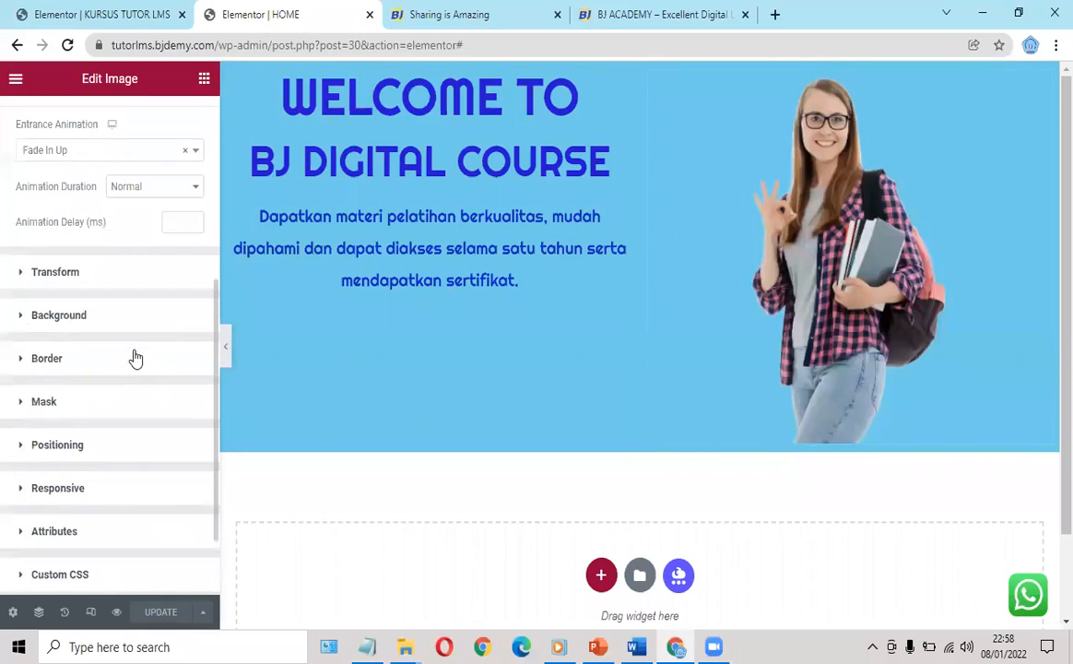
scroll(134, 359, "up", 4)
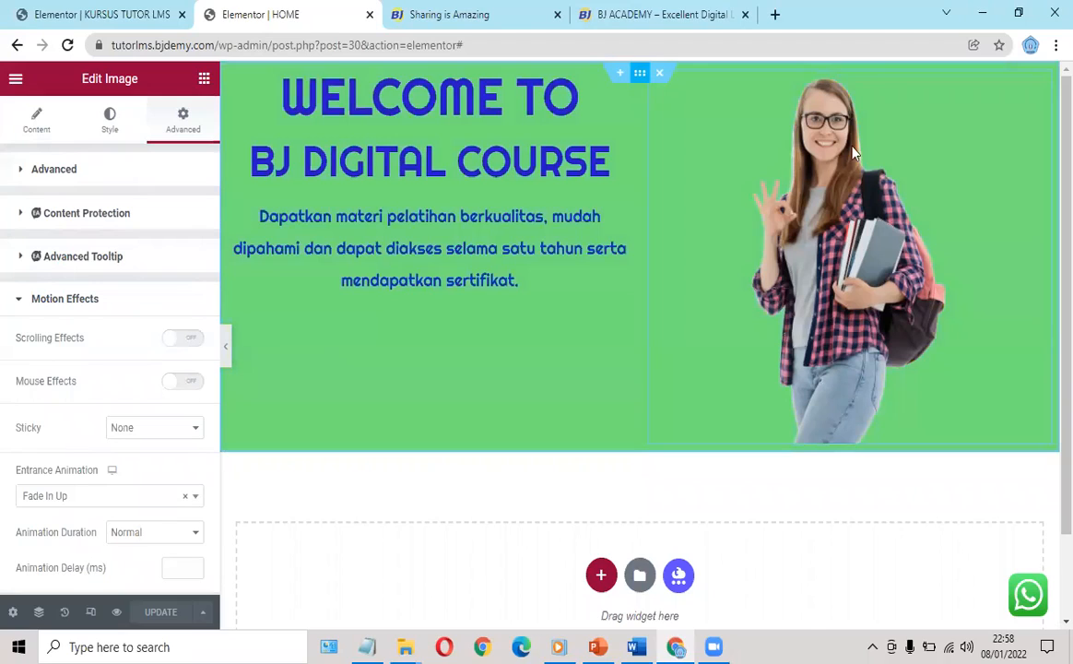
- Open the hero section's style settings for the shape divider along its bottom edge
left_click(640, 72)
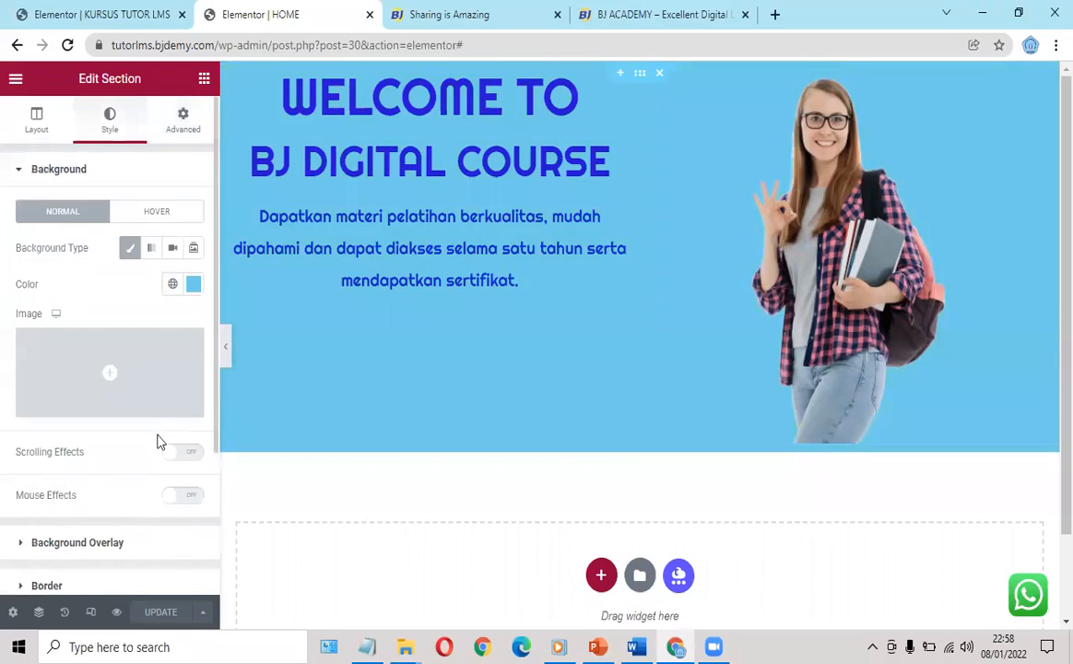
scroll(155, 445, "down", 3)
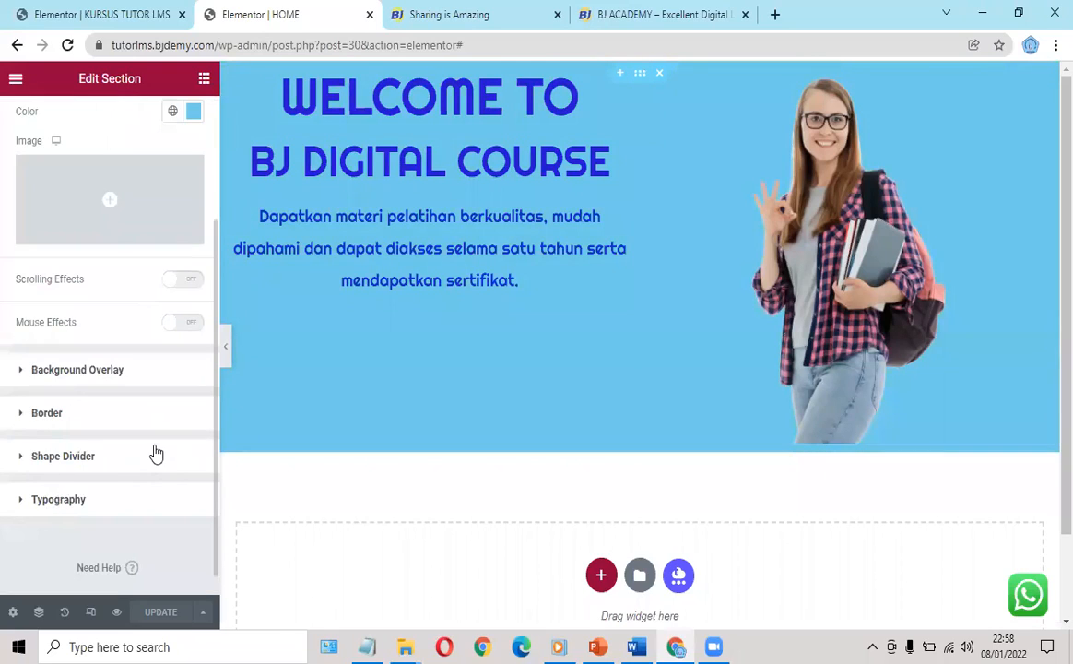
left_click(64, 461)
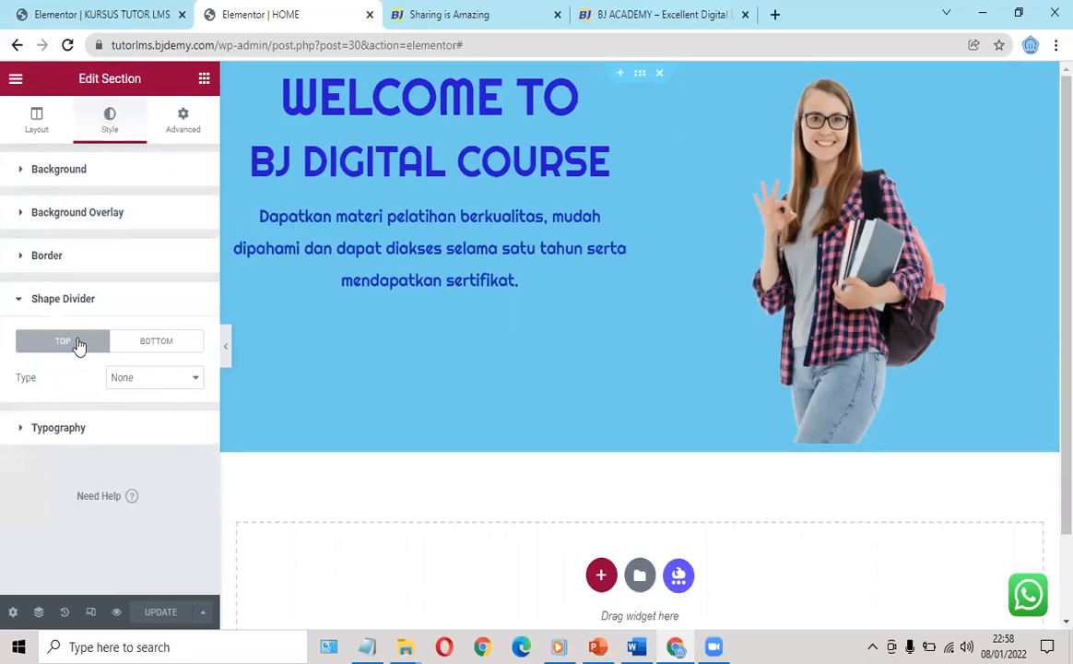
left_click(157, 342)
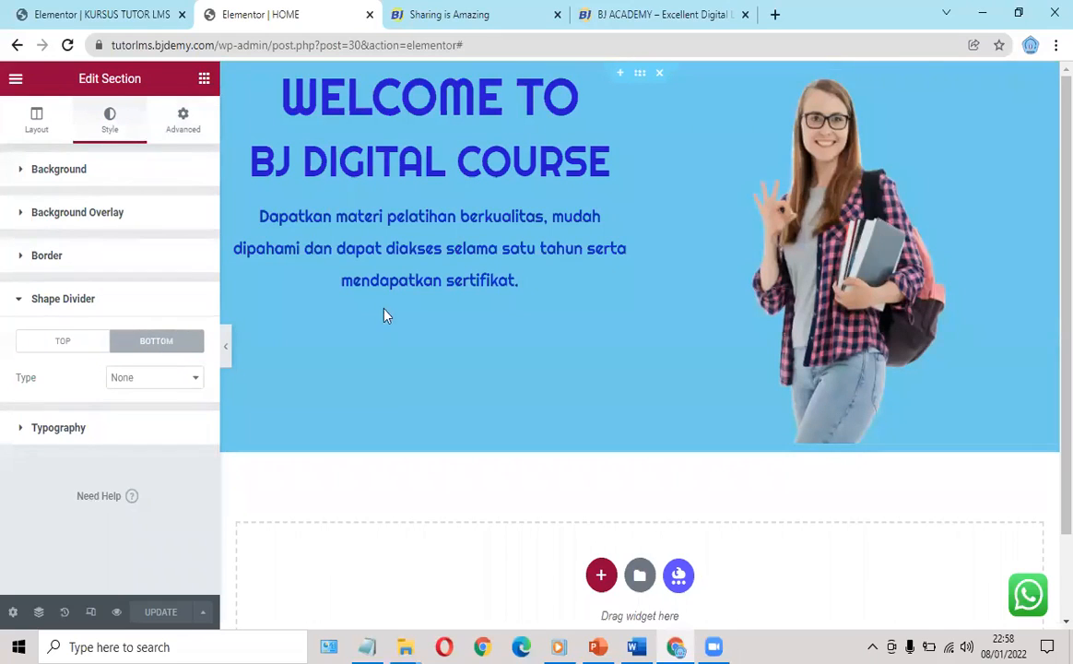
- Try the Mountains and Drops shape dividers on the hero section's bottom edge
left_click(175, 391)
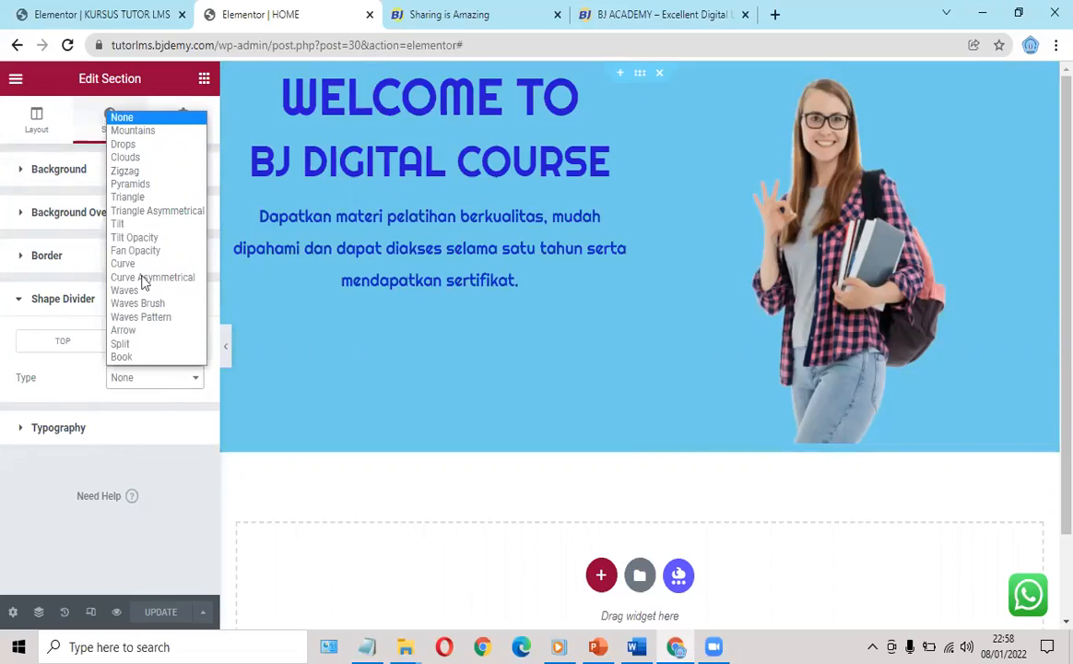
left_click(154, 136)
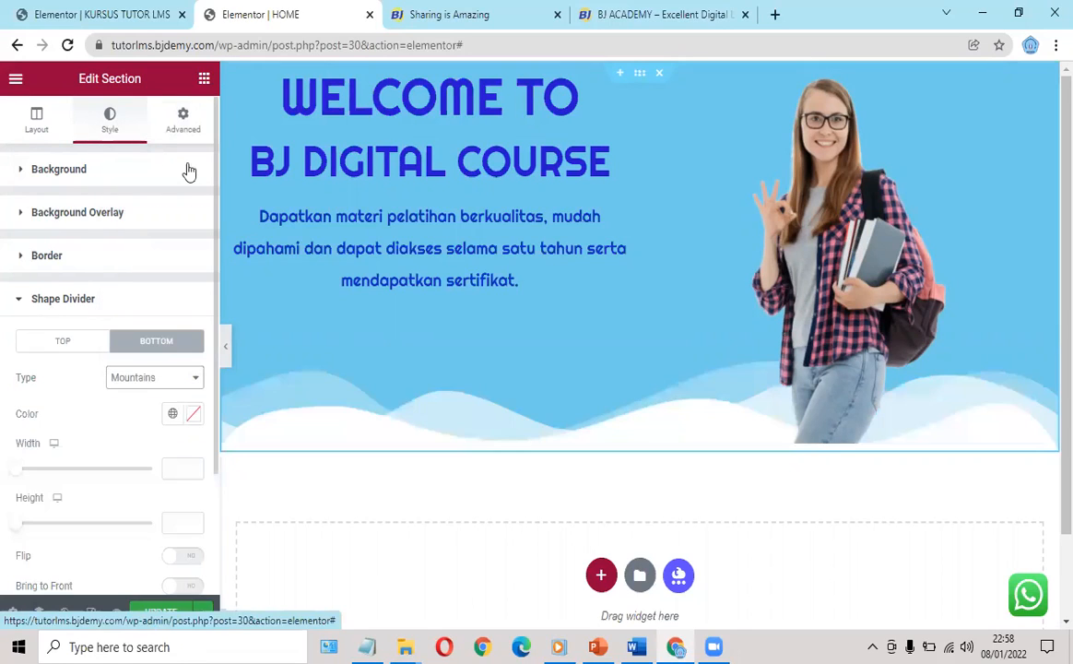
left_click(154, 377)
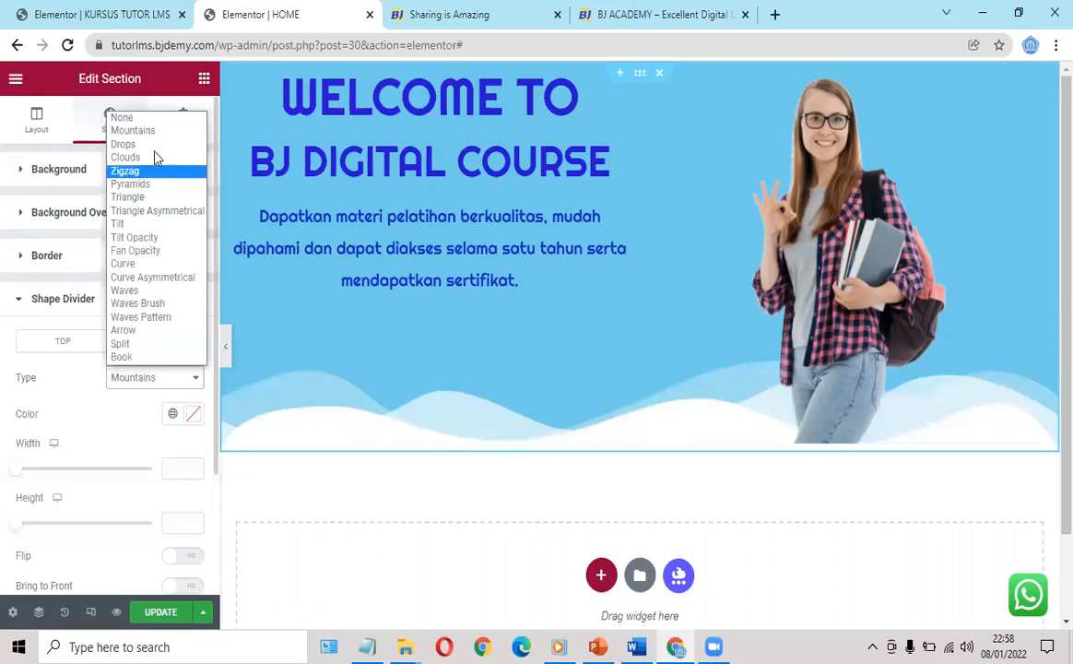
left_click(151, 146)
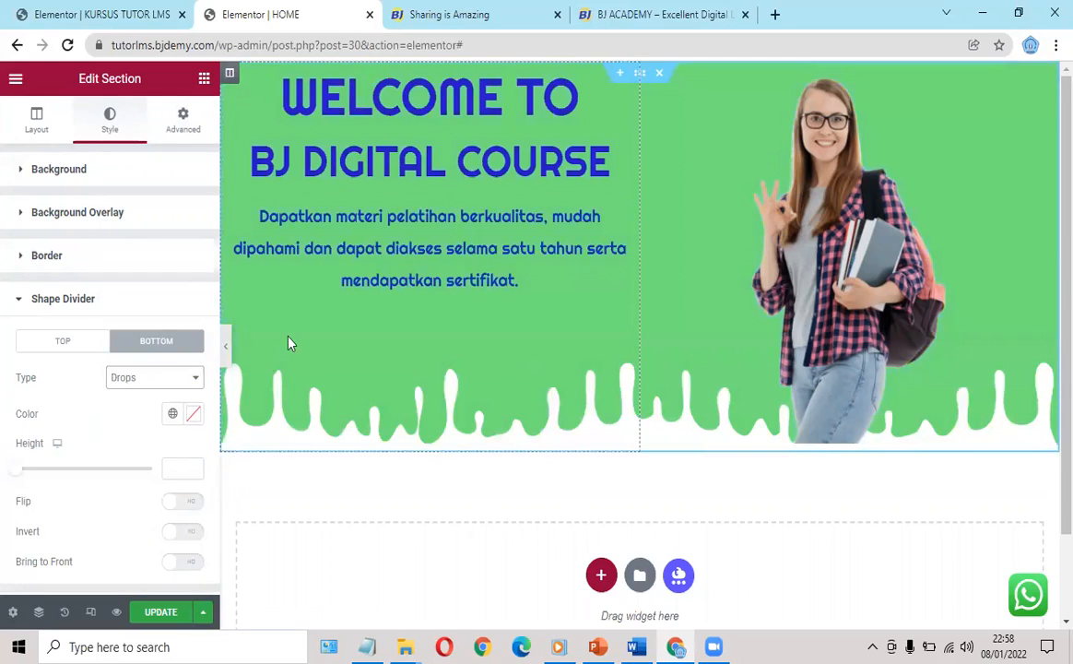
- Set the hero section's bottom shape divider to Pyramids, as on the BJ ACADEMY homepage, with a height of 106
left_click(189, 377)
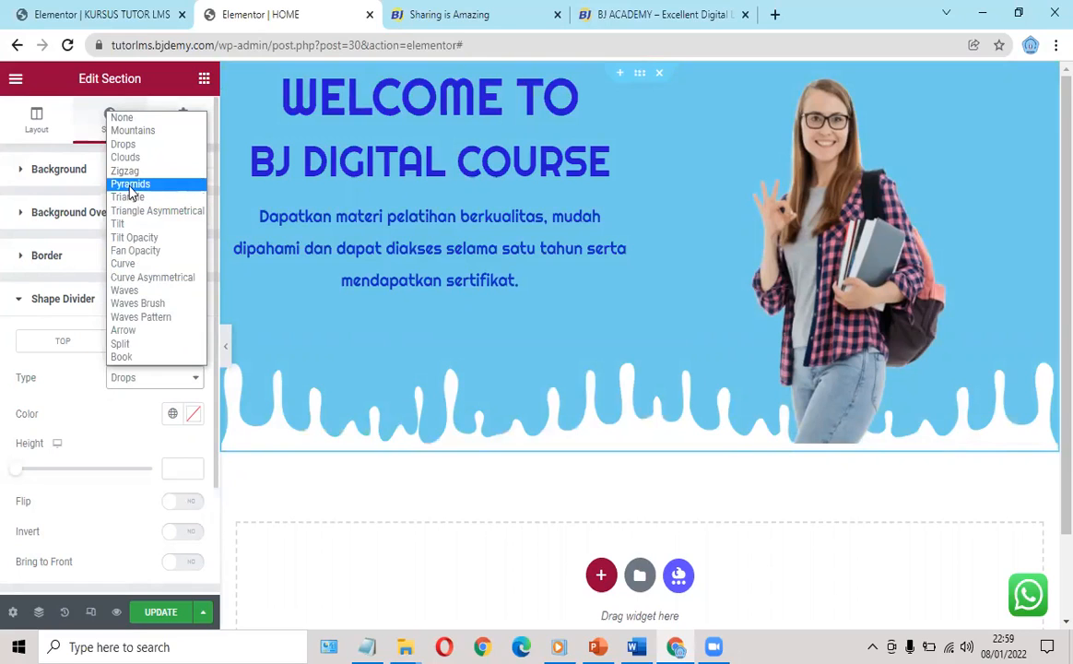
left_click(130, 187)
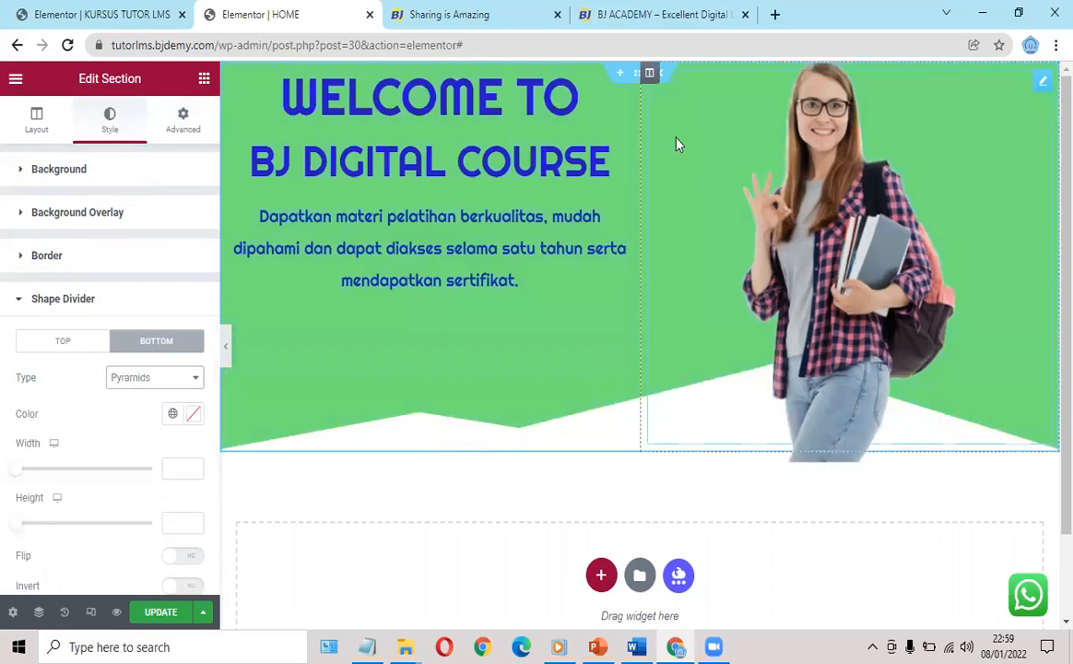
left_click(668, 15)
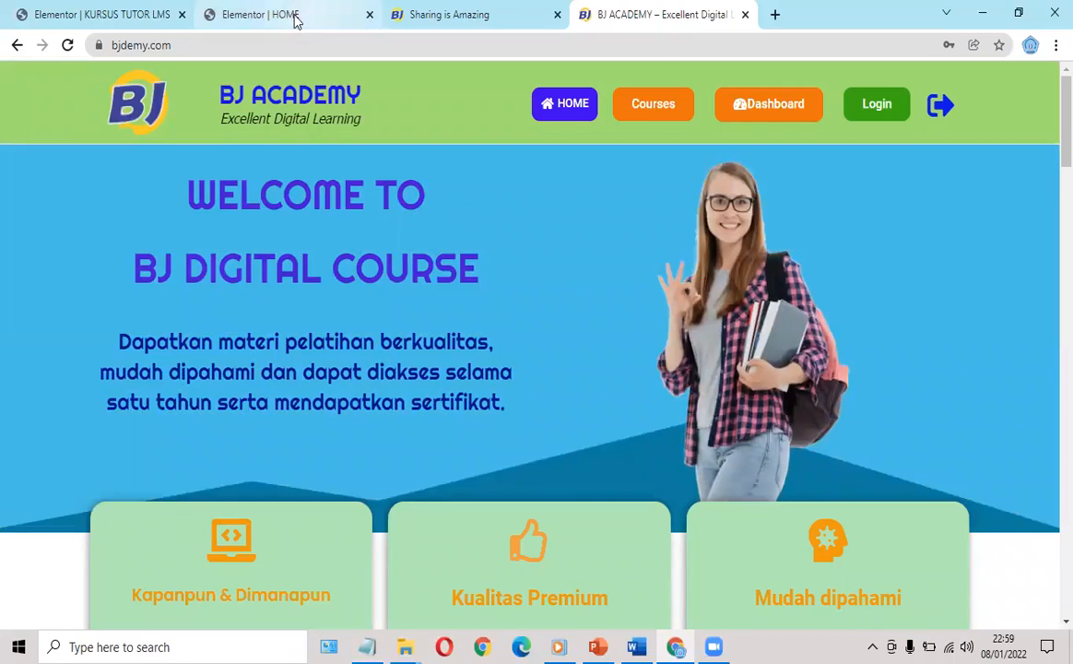
left_click(293, 17)
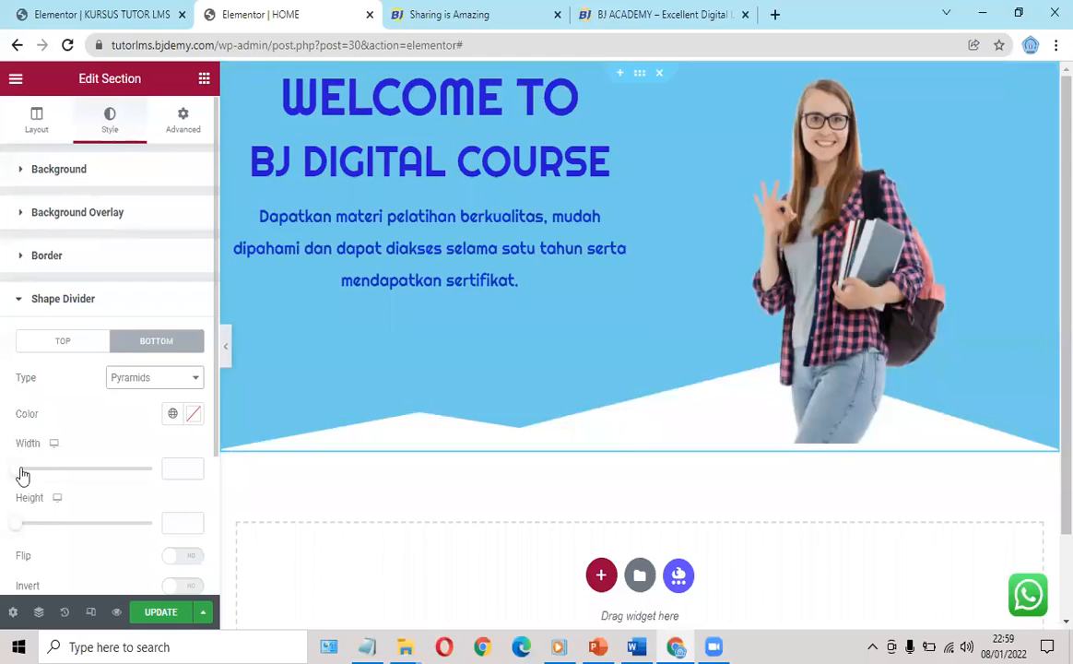
left_click(18, 525)
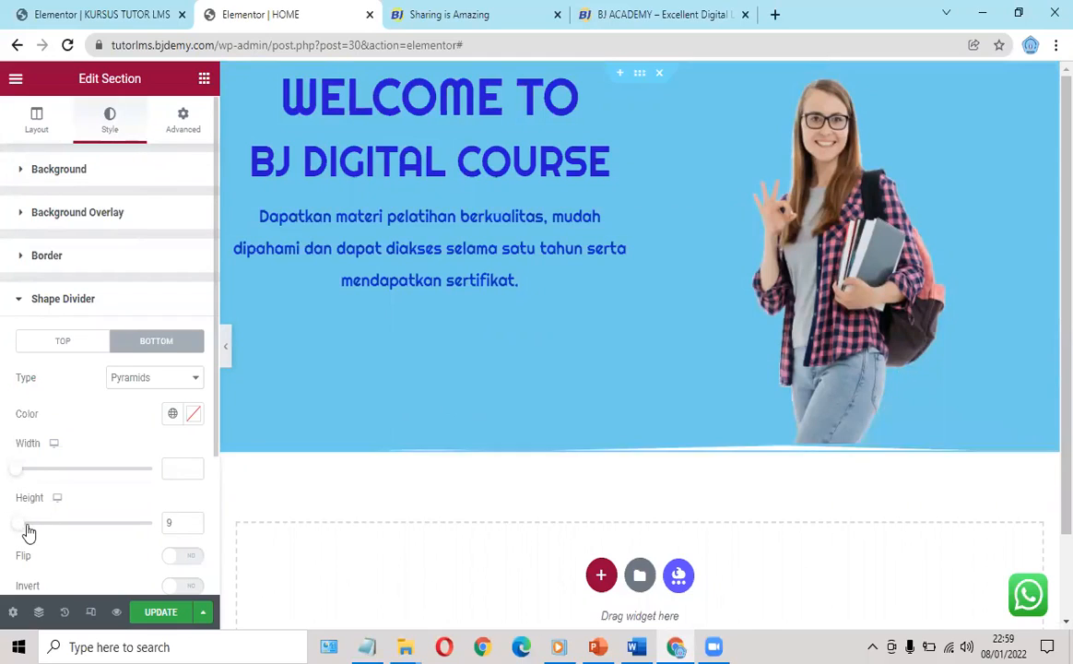
left_click_drag(39, 533, 46, 533)
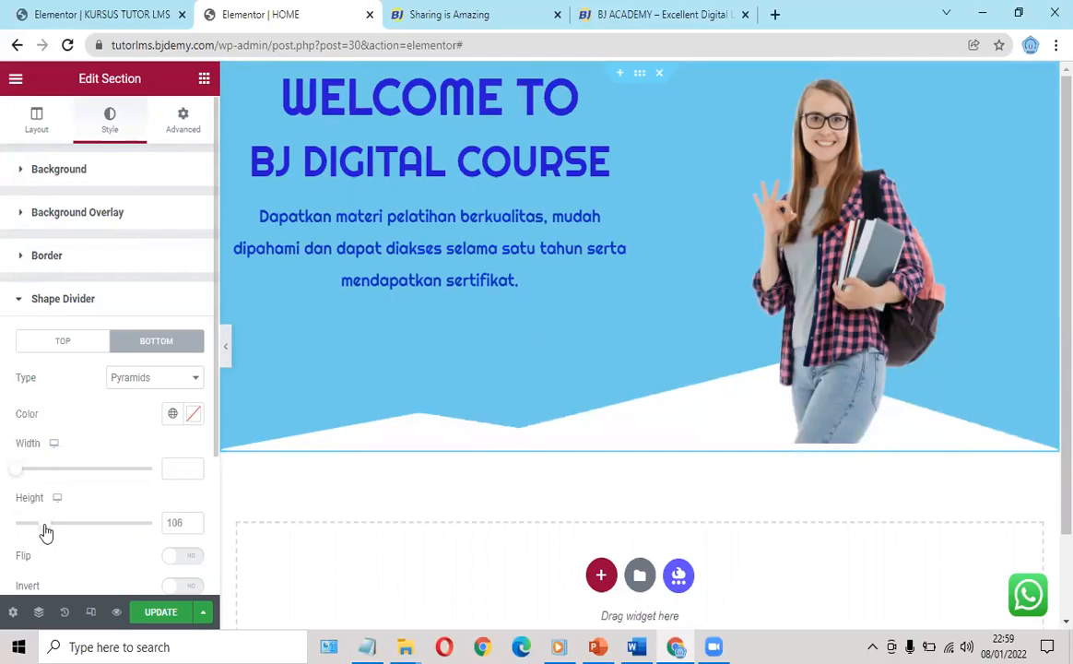
- Color the hero section's bottom divider a muted teal, #4999A1, using the BJ ACADEMY hero as reference
scroll(139, 516, "down", 1)
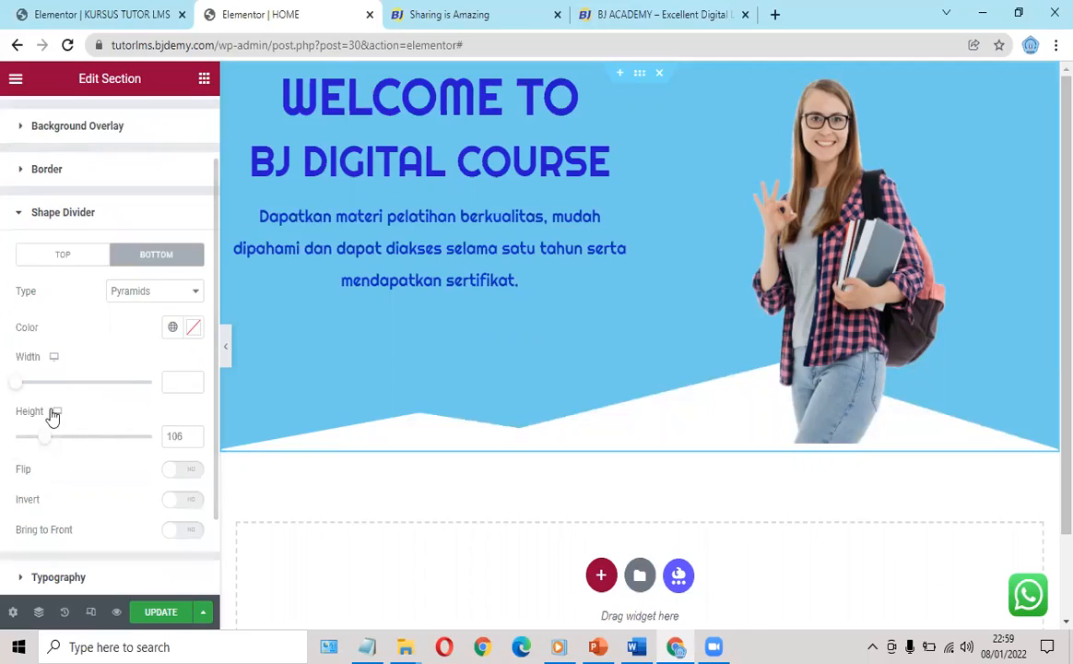
left_click(194, 329)
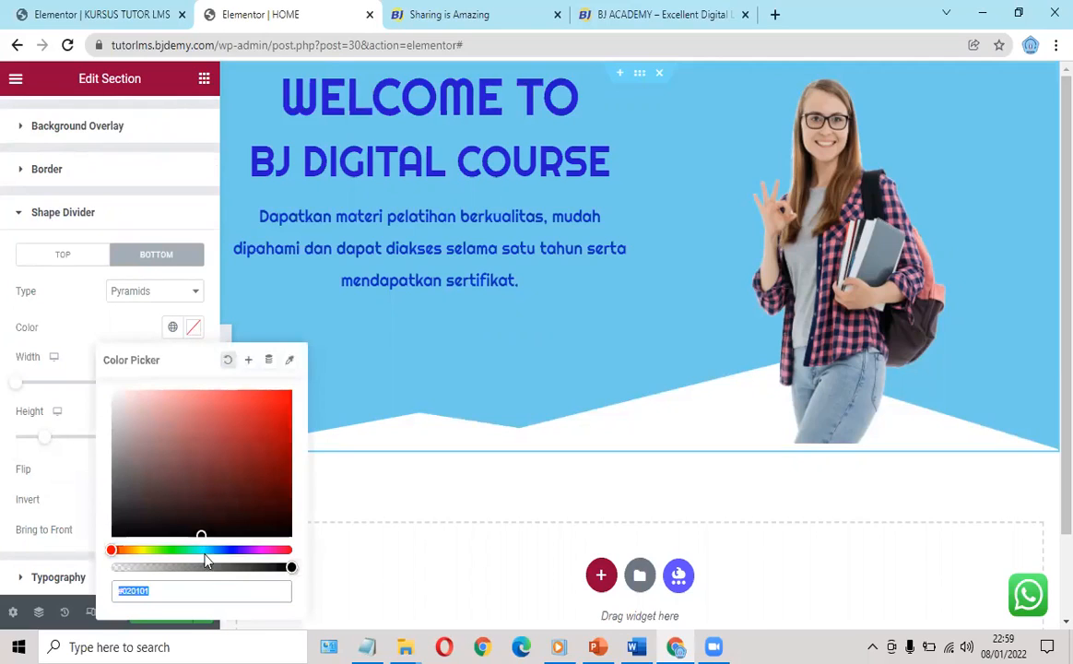
left_click(180, 550)
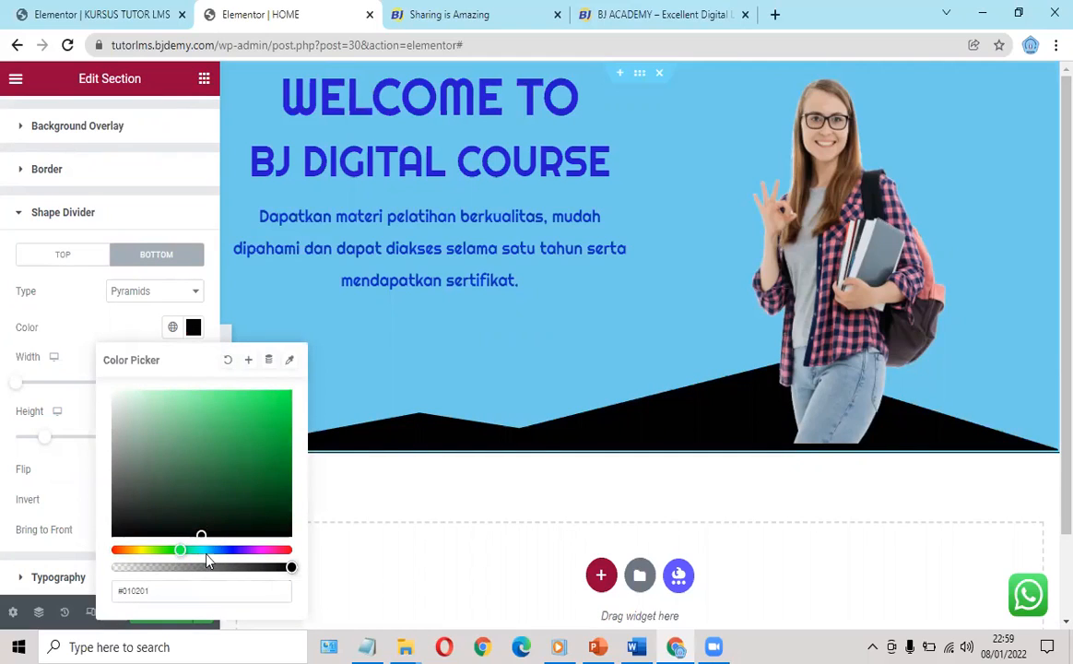
left_click(204, 549)
left_click(223, 496)
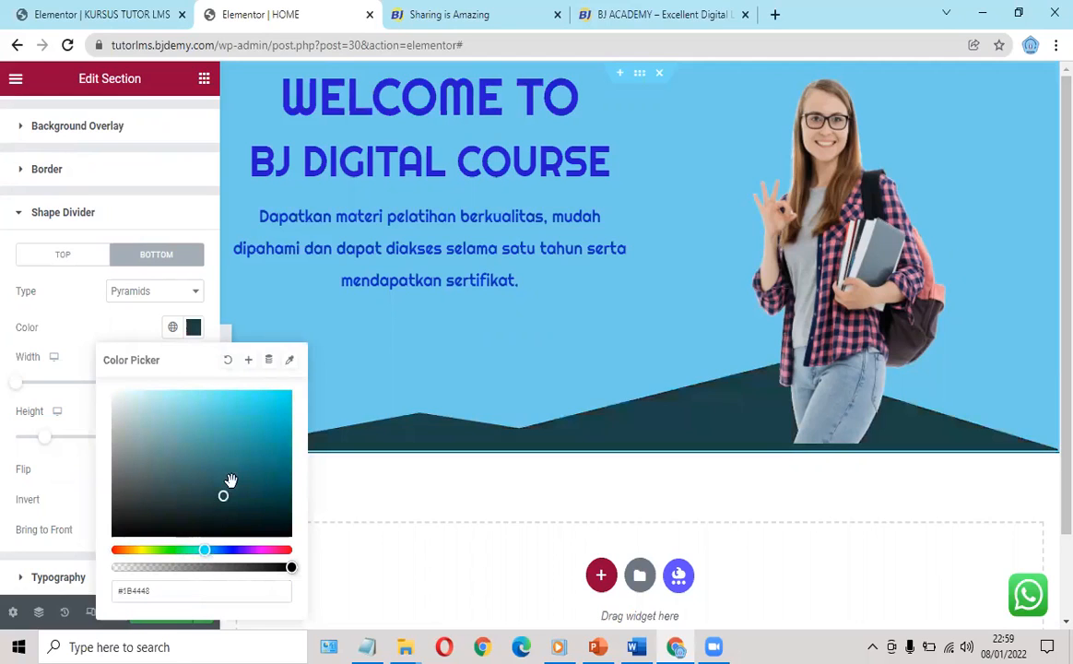
left_click(232, 480)
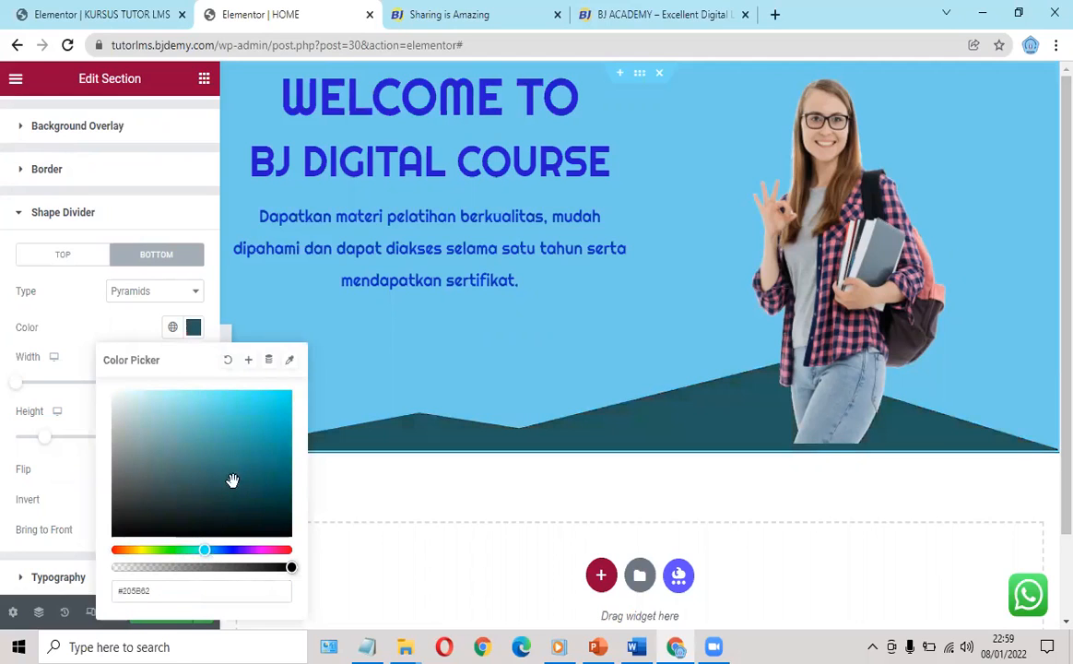
left_click(646, 20)
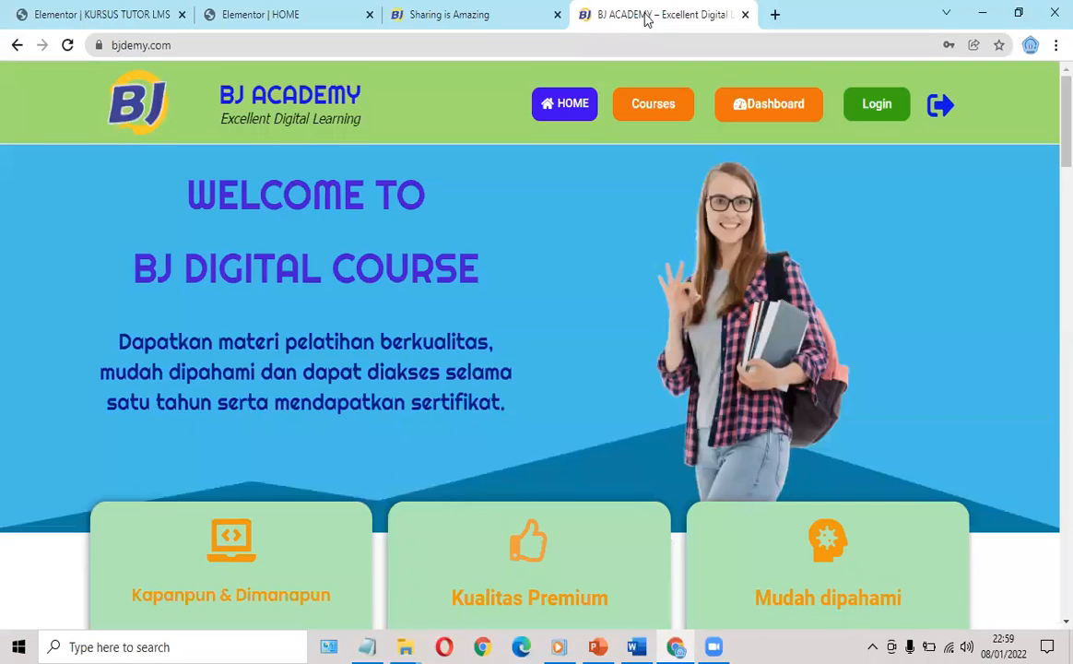
left_click(298, 11)
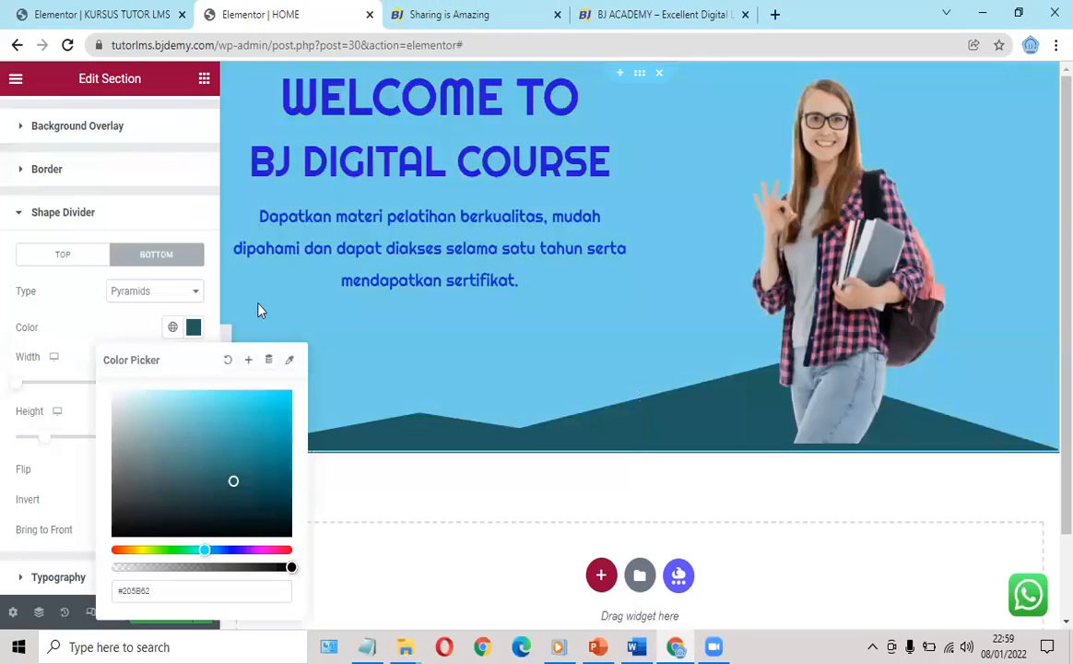
left_click(226, 454)
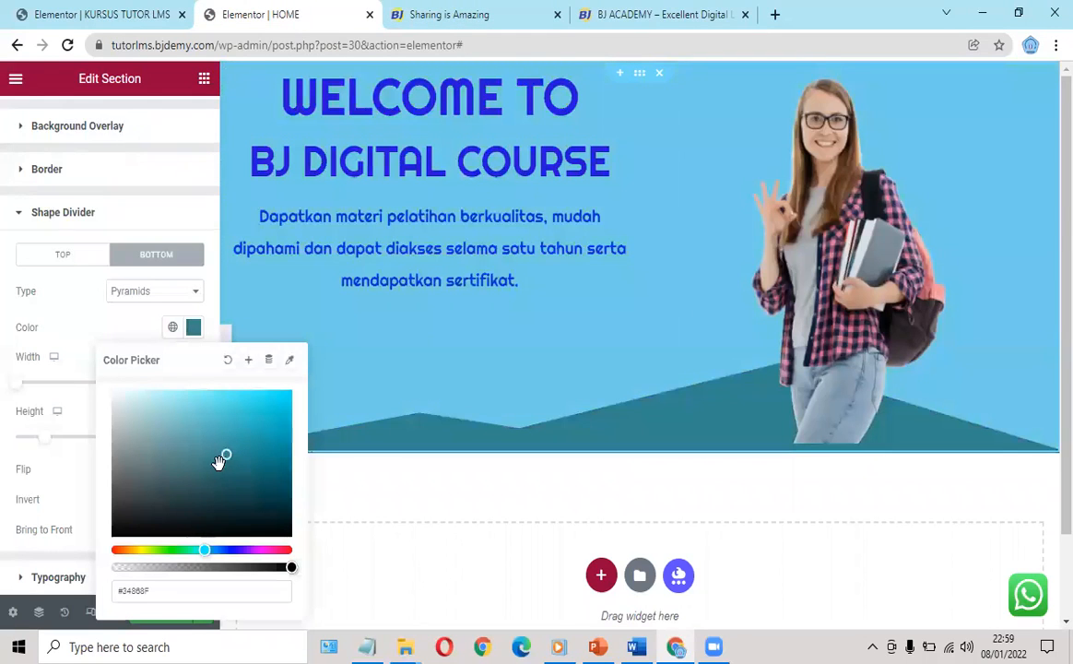
left_click(214, 463)
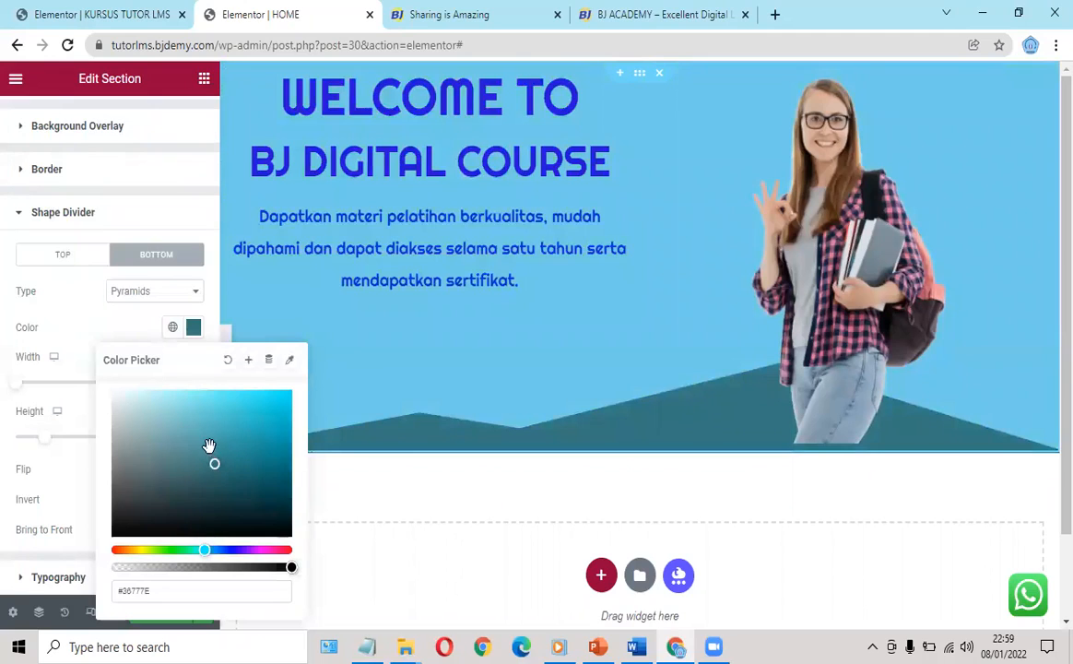
left_click(209, 445)
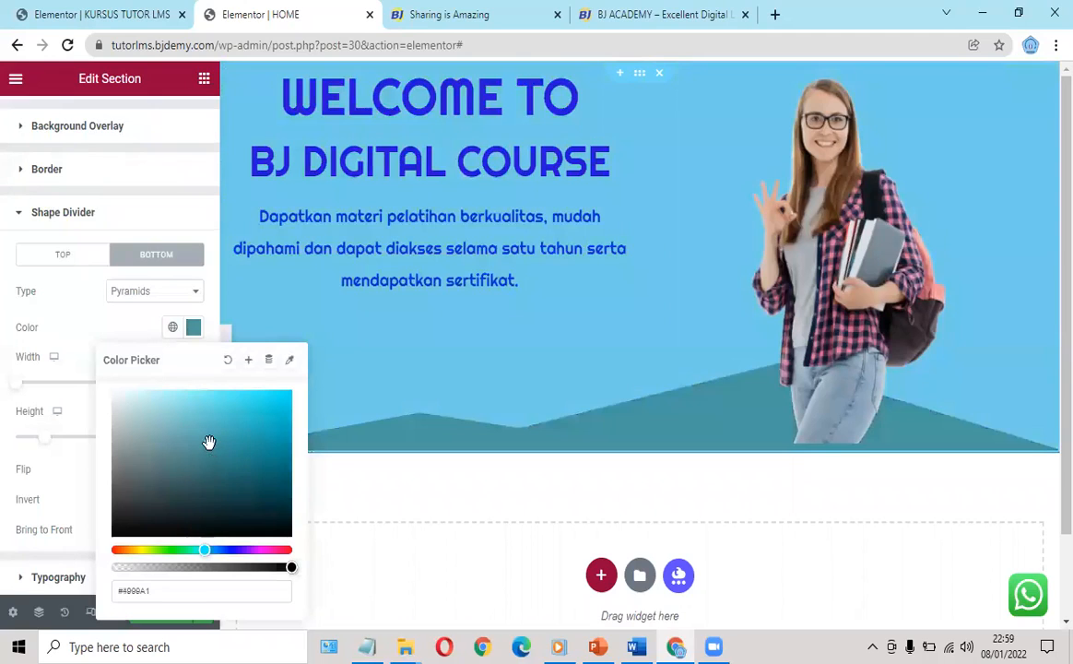
left_click(126, 329)
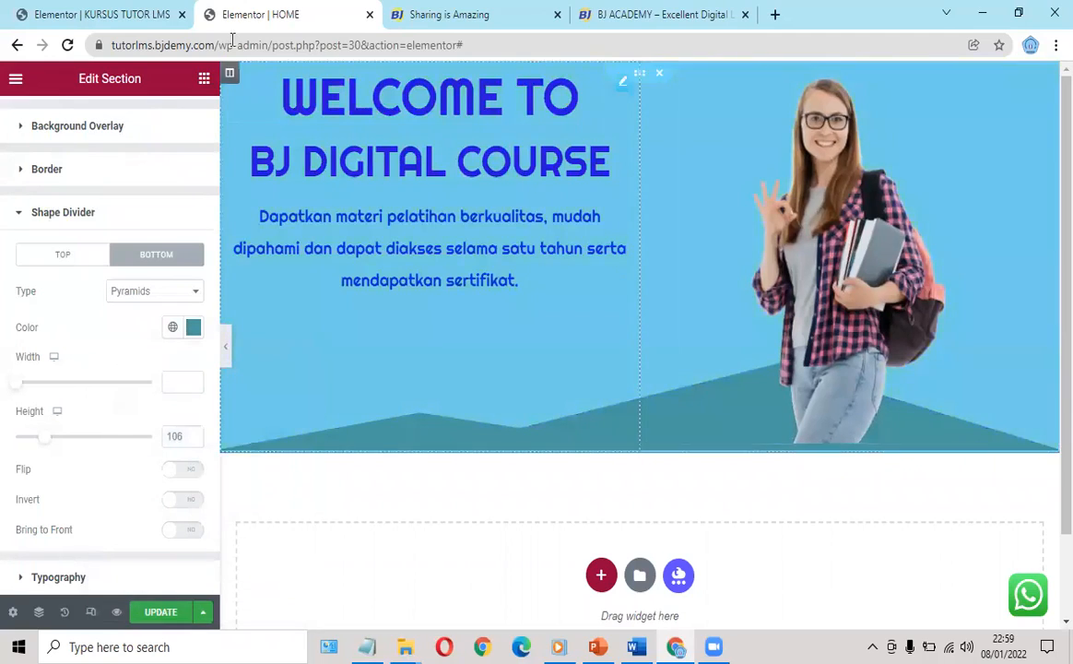
- Compare the hero section's teal divider and background with the BJ ACADEMY homepage
left_click(666, 16)
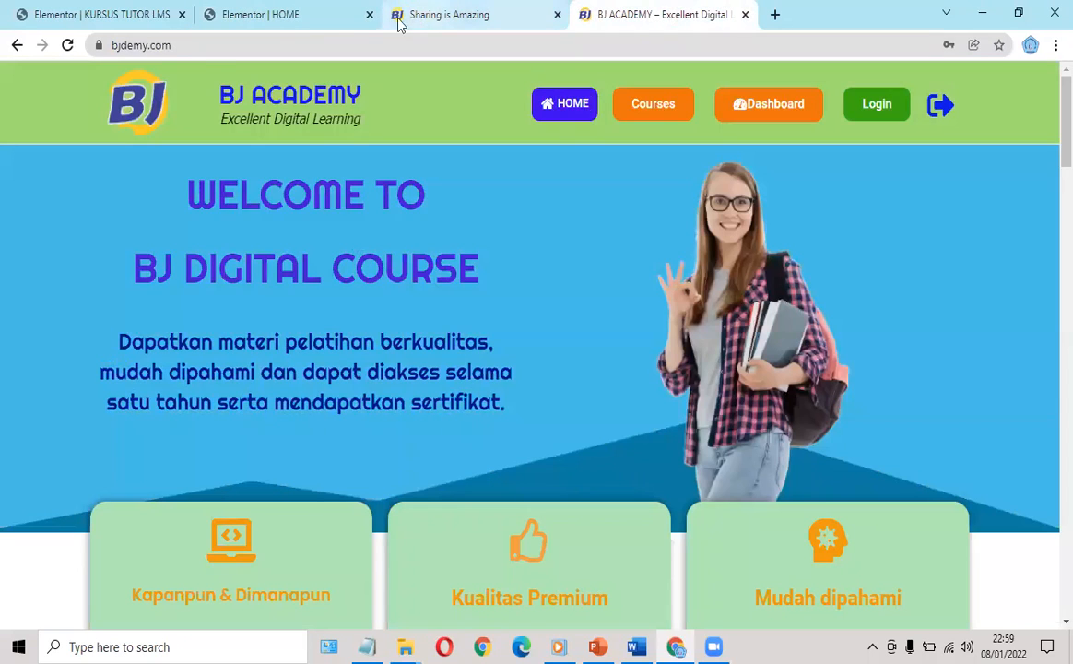
left_click(288, 17)
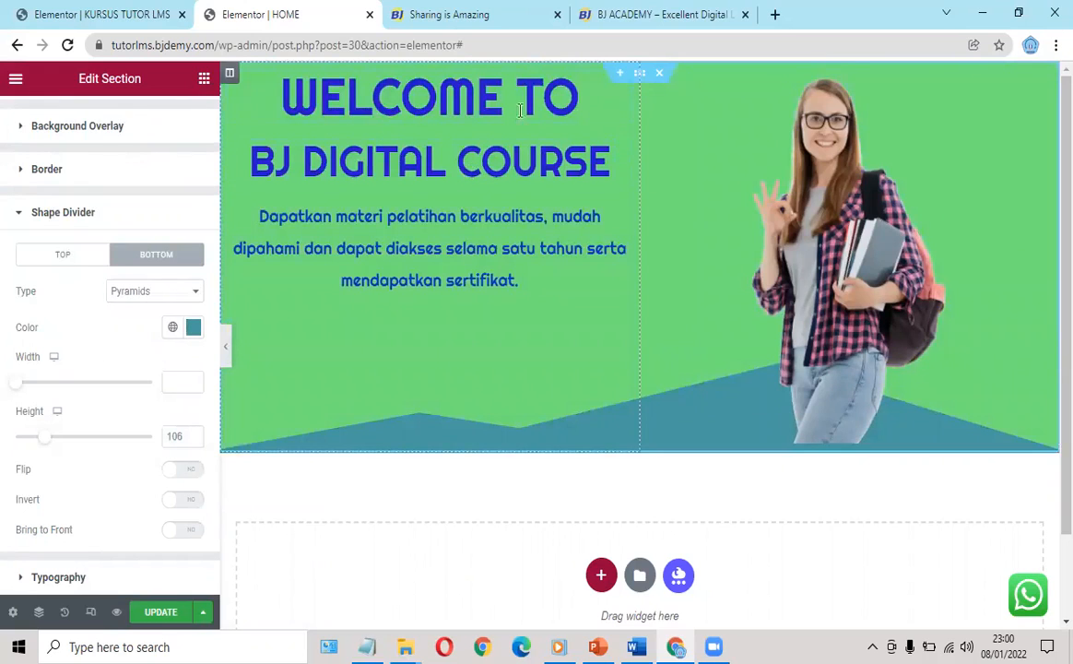
scroll(522, 203, "down", 1)
scroll(538, 221, "up", 1)
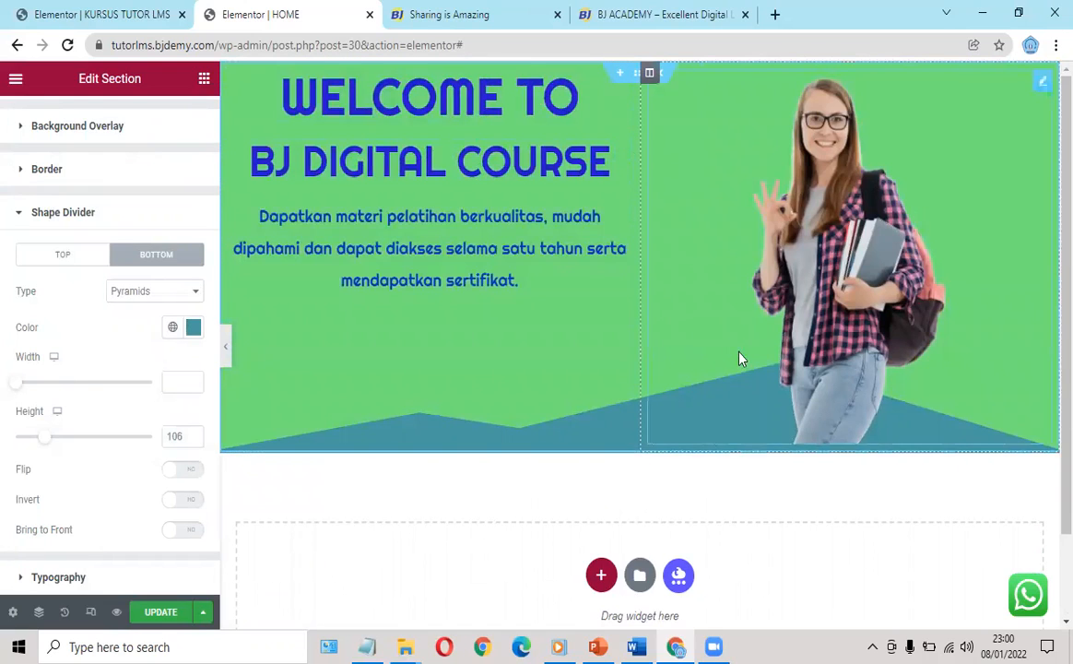
- Examine the three feature cards and the favourite courses grid below the hero on the BJ ACADEMY homepage
left_click(677, 15)
scroll(247, 364, "down", 2)
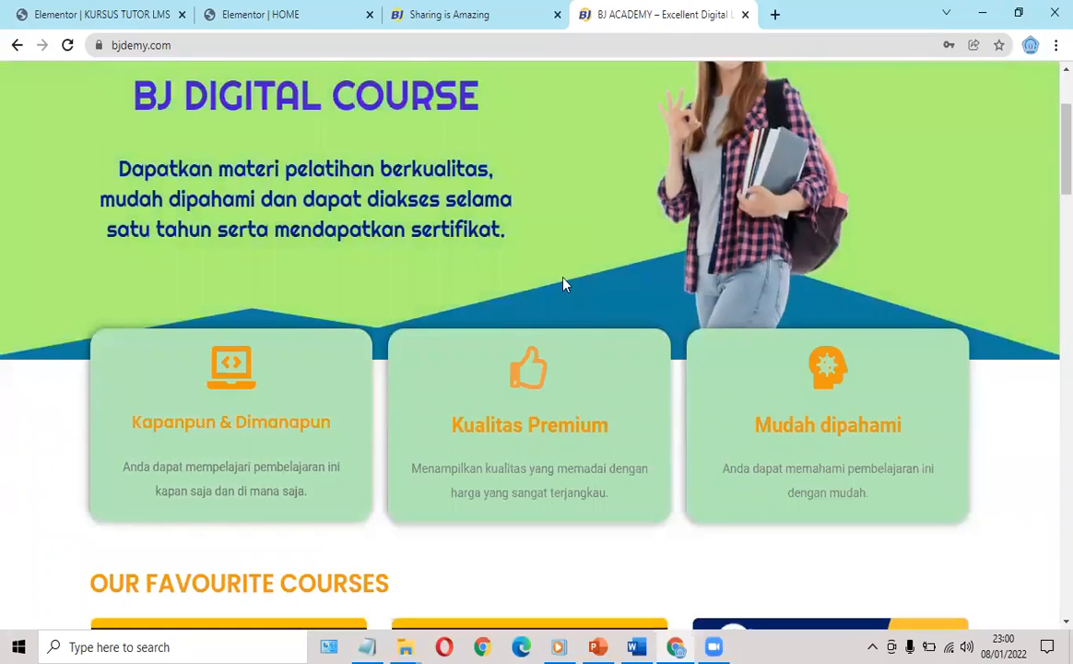
scroll(553, 163, "down", 2)
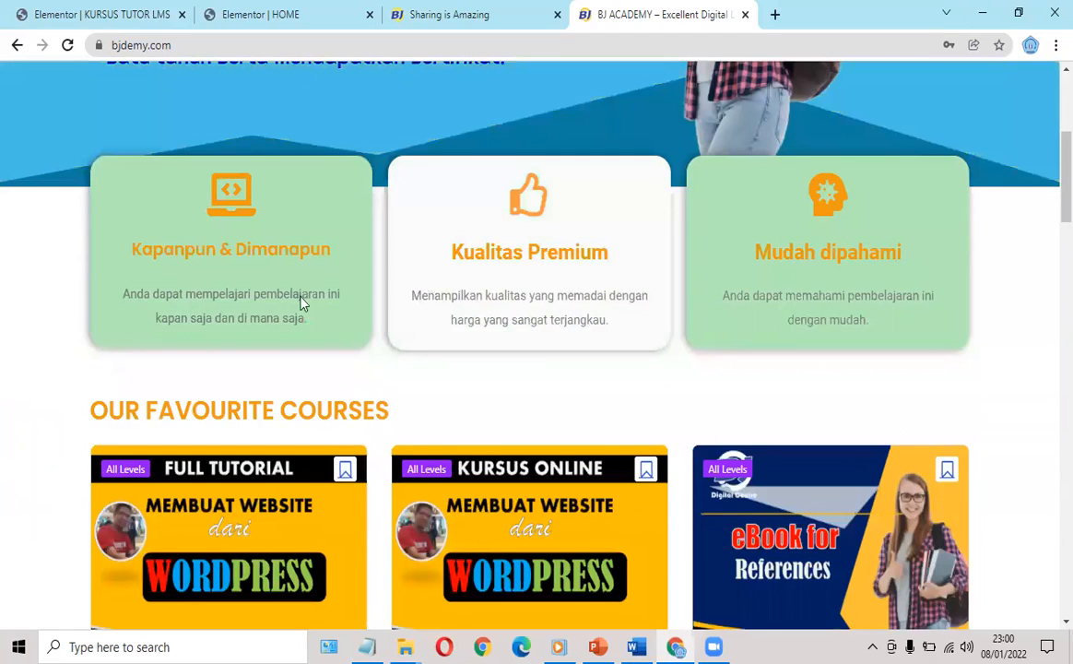
scroll(313, 300, "down", 3)
scroll(350, 297, "down", 3)
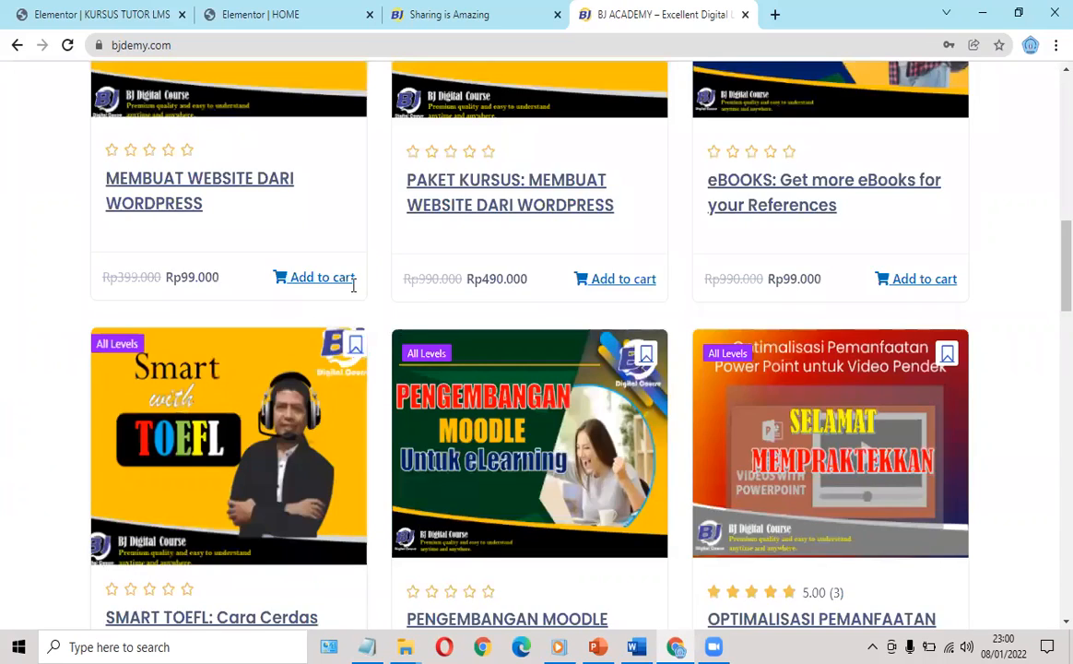
scroll(353, 286, "up", 6)
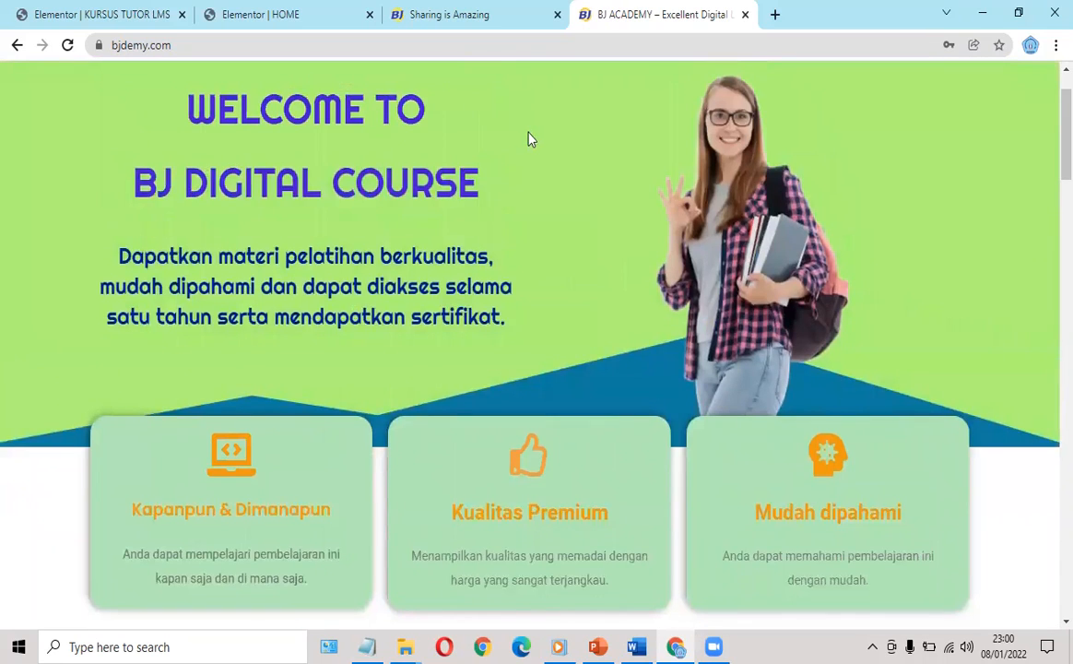
scroll(526, 137, "up", 1)
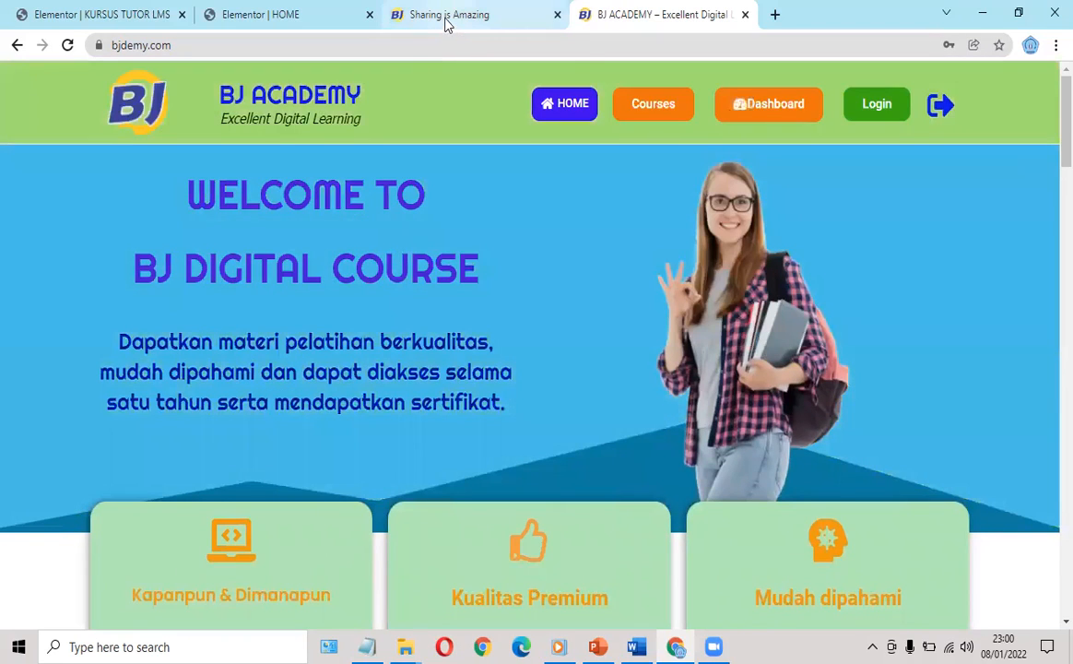
- Check the published BJ TUTOR LMS site and the HOME page in the editor, and return to the BJ ACADEMY homepage
left_click(447, 16)
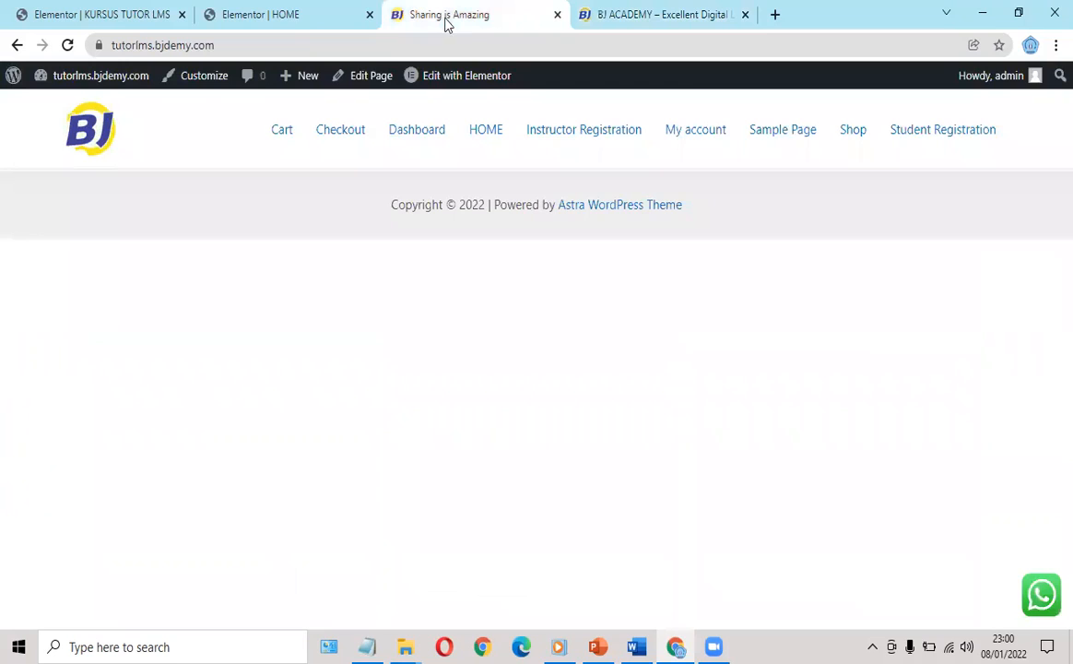
left_click(304, 15)
left_click(640, 17)
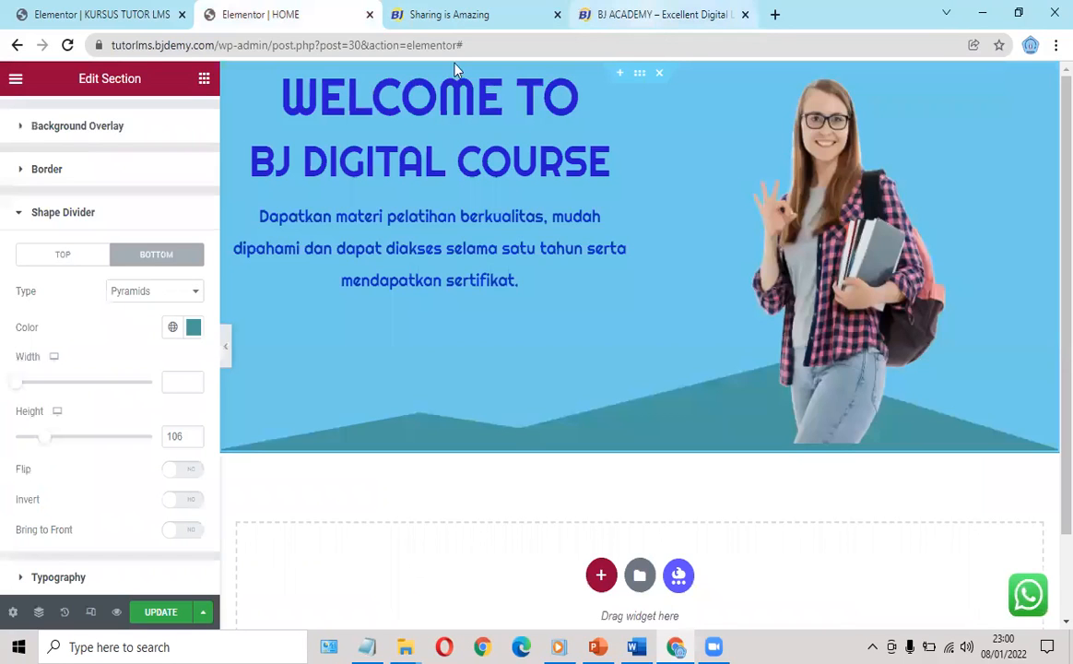
- Reload the published BJ TUTOR LMS homepage to check the hero section, and return to the HOME page editor
left_click(452, 17)
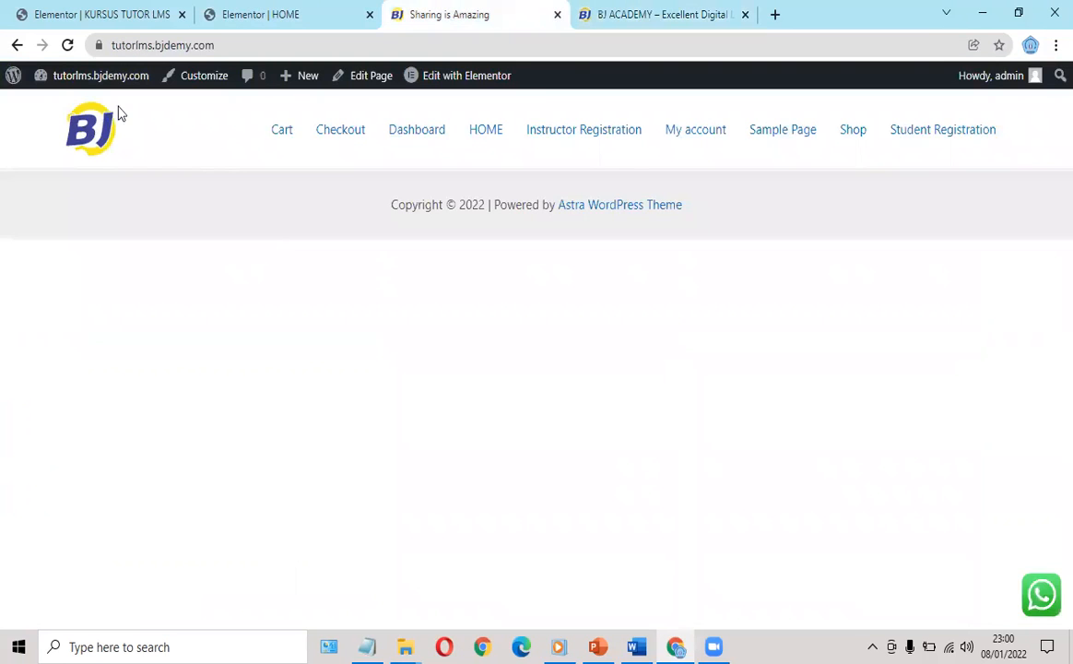
left_click(67, 48)
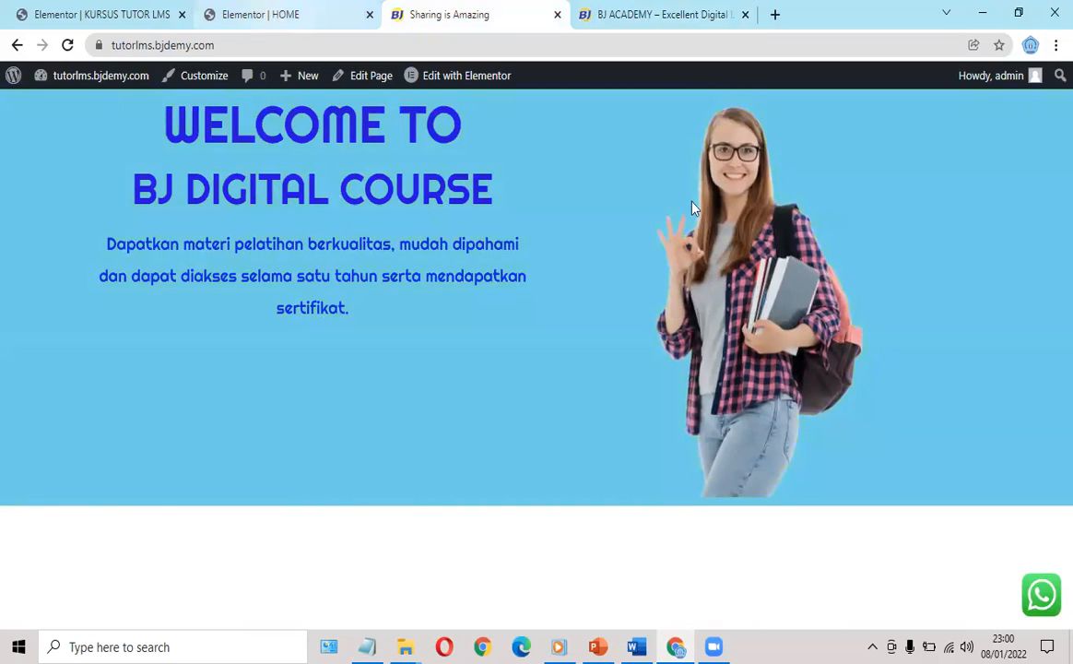
left_click(283, 15)
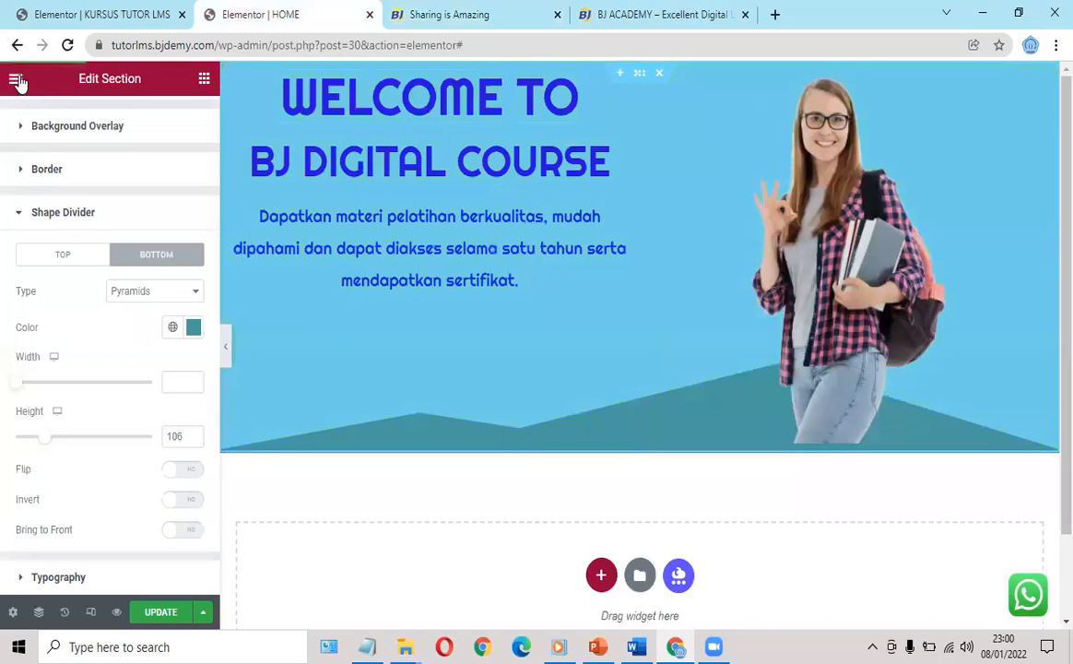
left_click(17, 82)
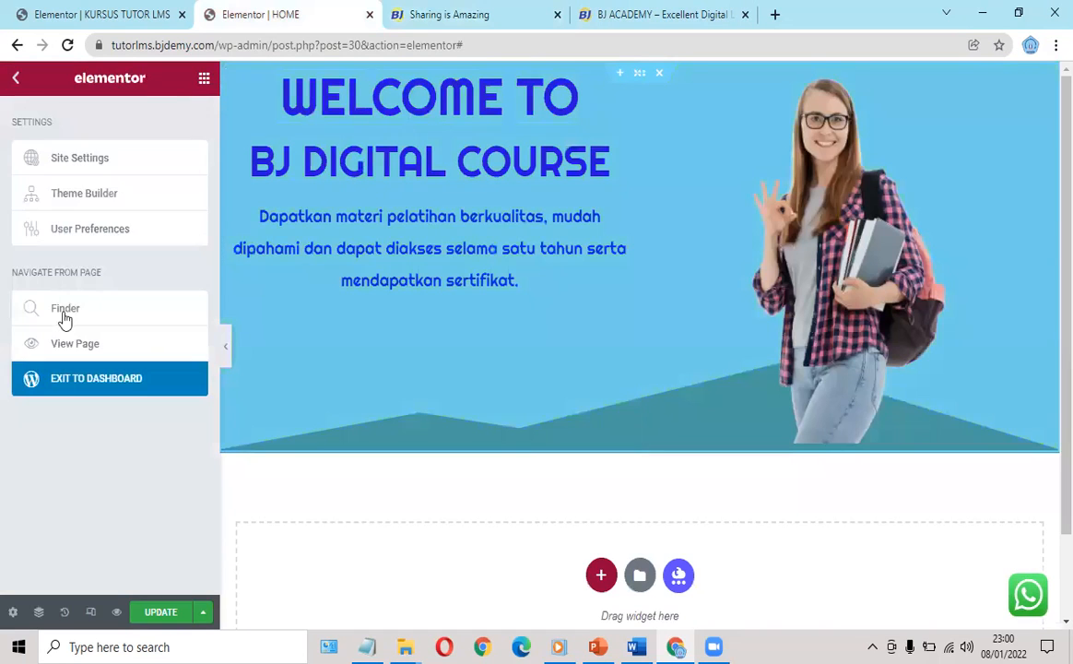
left_click(93, 383)
left_click(674, 143)
- Set the HOME page's layout to FW Fullwidth and reload the published site to check it
left_click(11, 613)
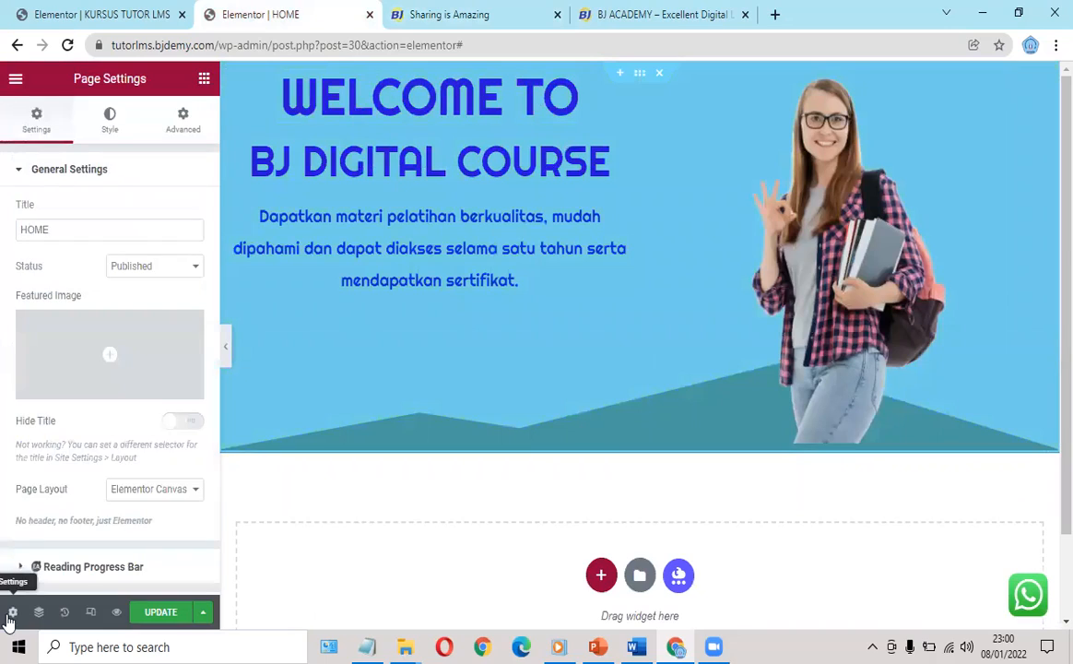
left_click(157, 498)
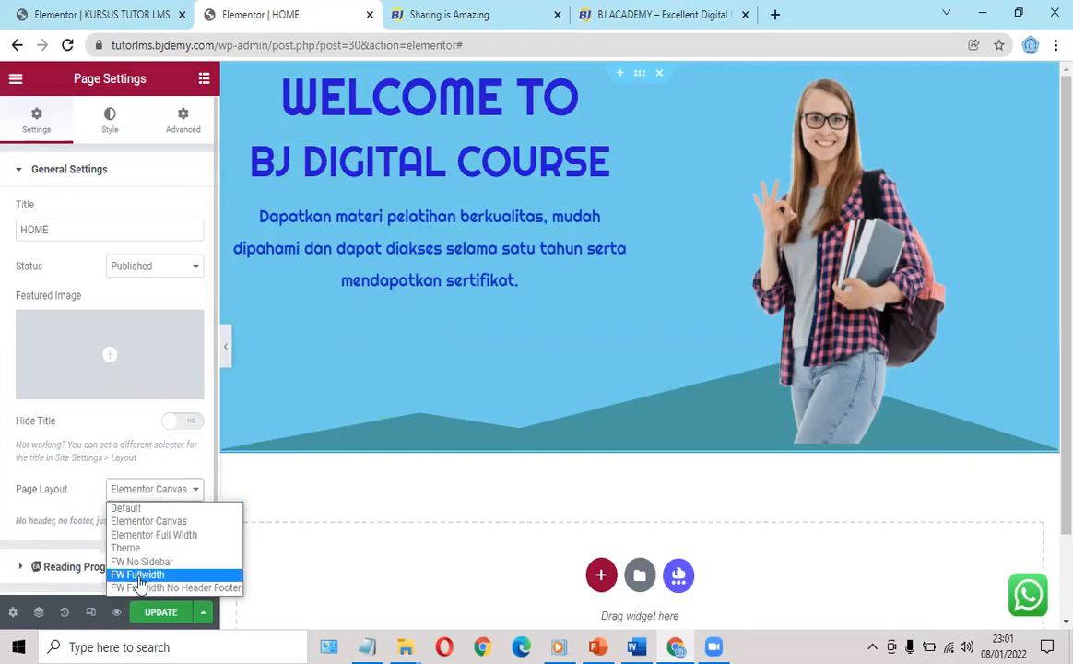
left_click(139, 575)
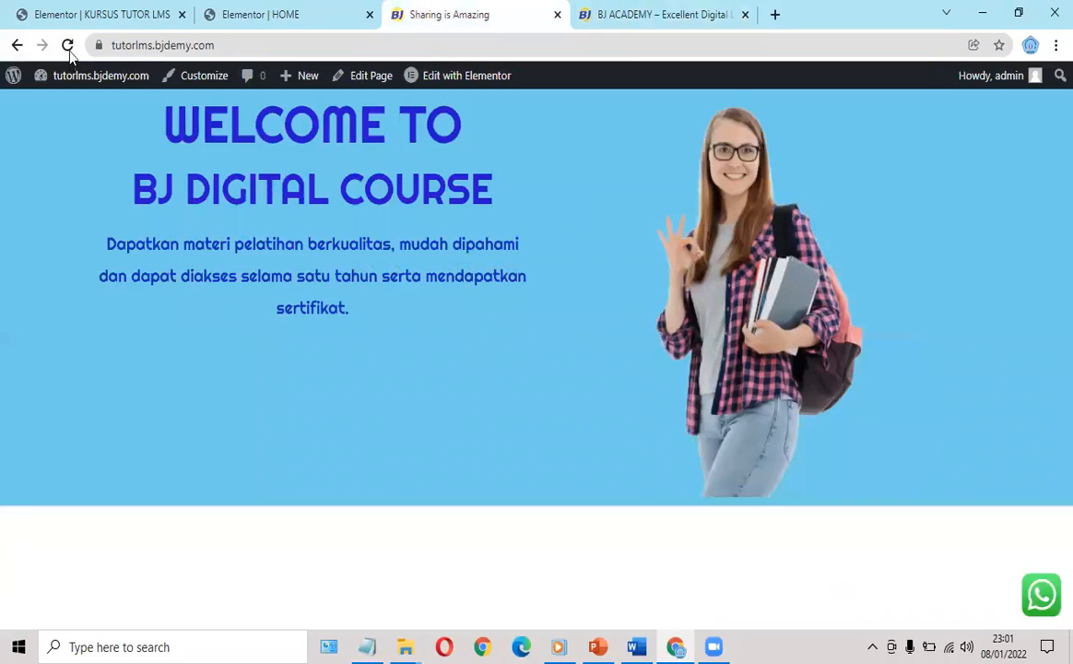
left_click(67, 45)
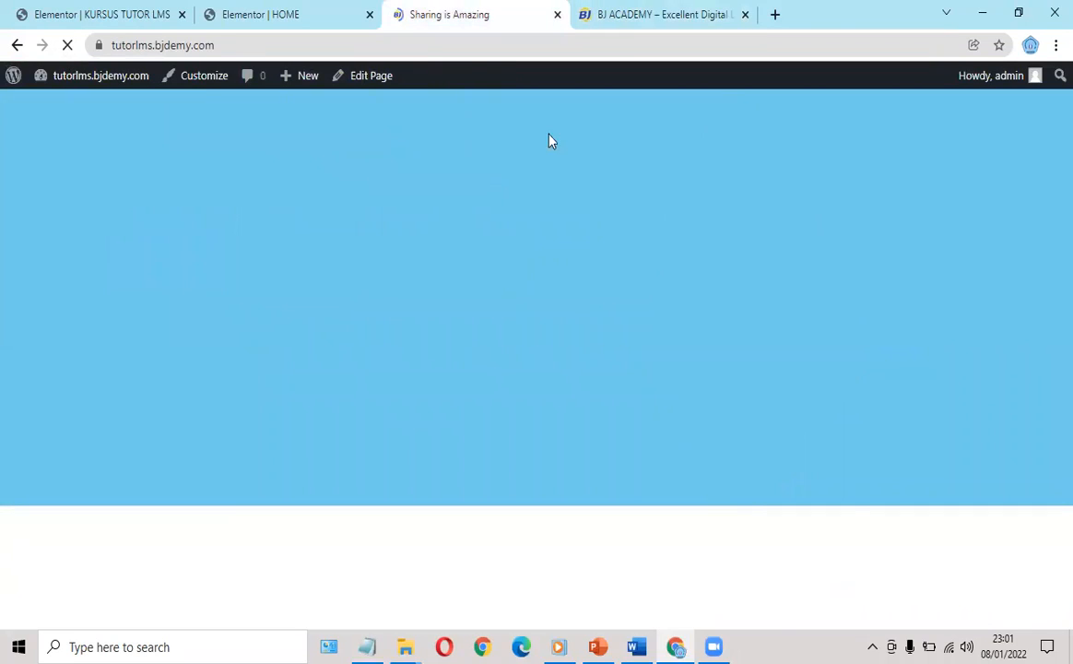
left_click(296, 21)
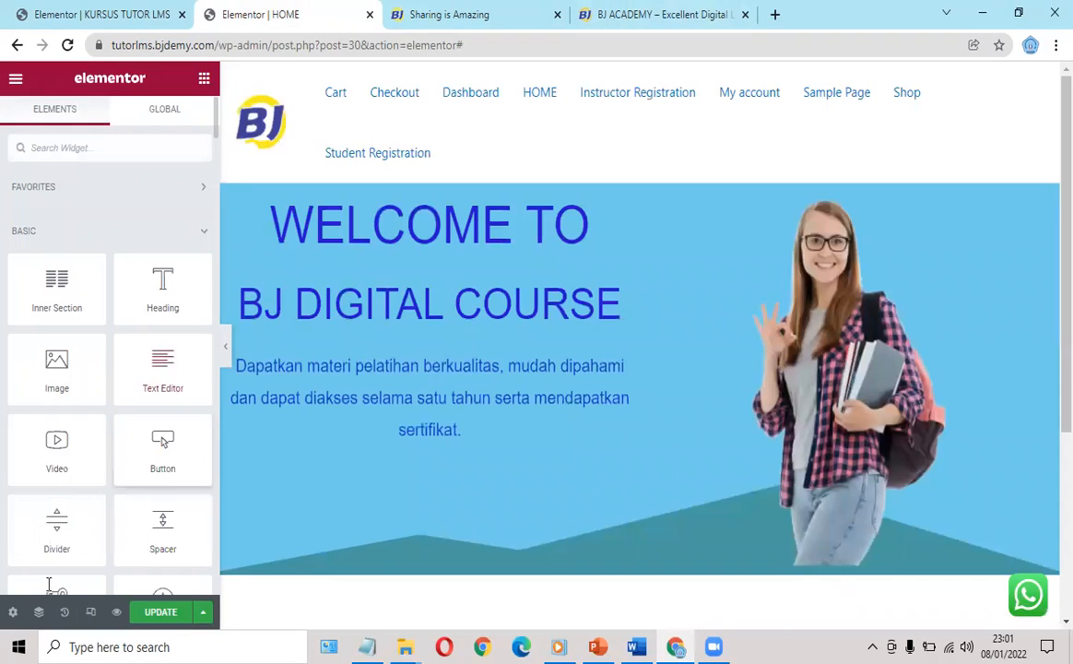
left_click(15, 83)
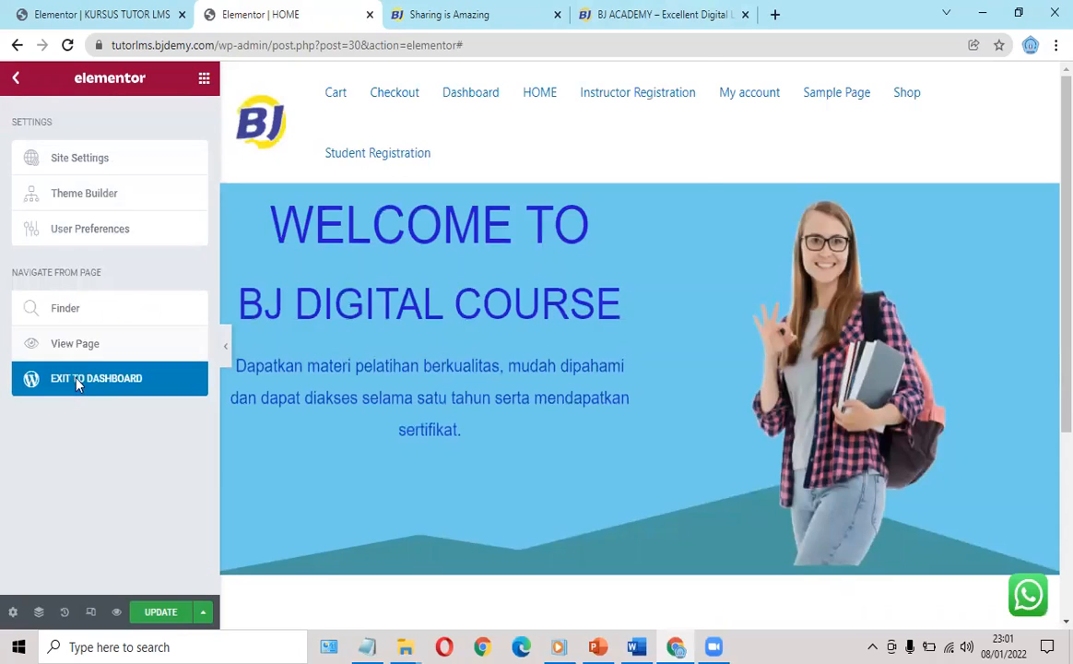
left_click(77, 383)
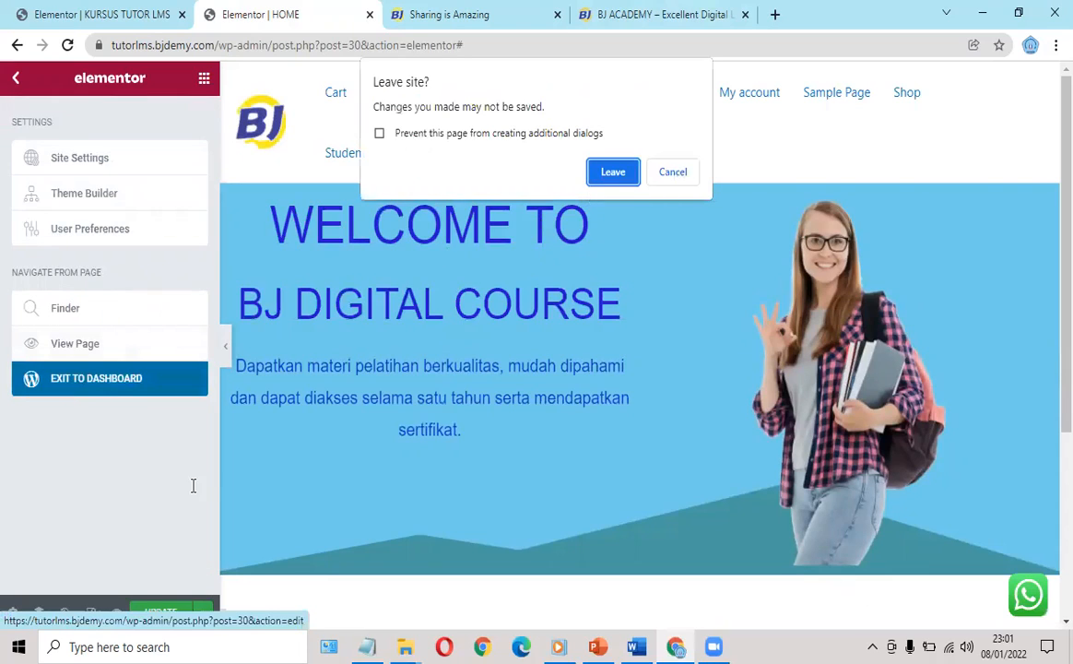
key("Escape")
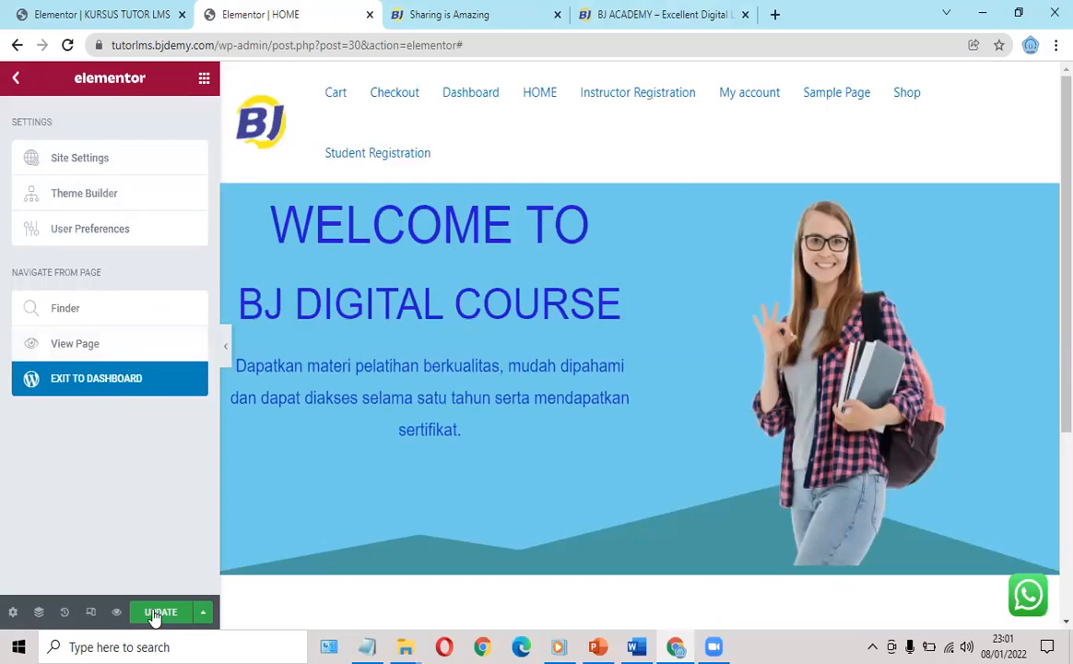
- Save the HOME page's changes and reload the published site to check its header, hero section and width
left_click(157, 613)
left_click(645, 15)
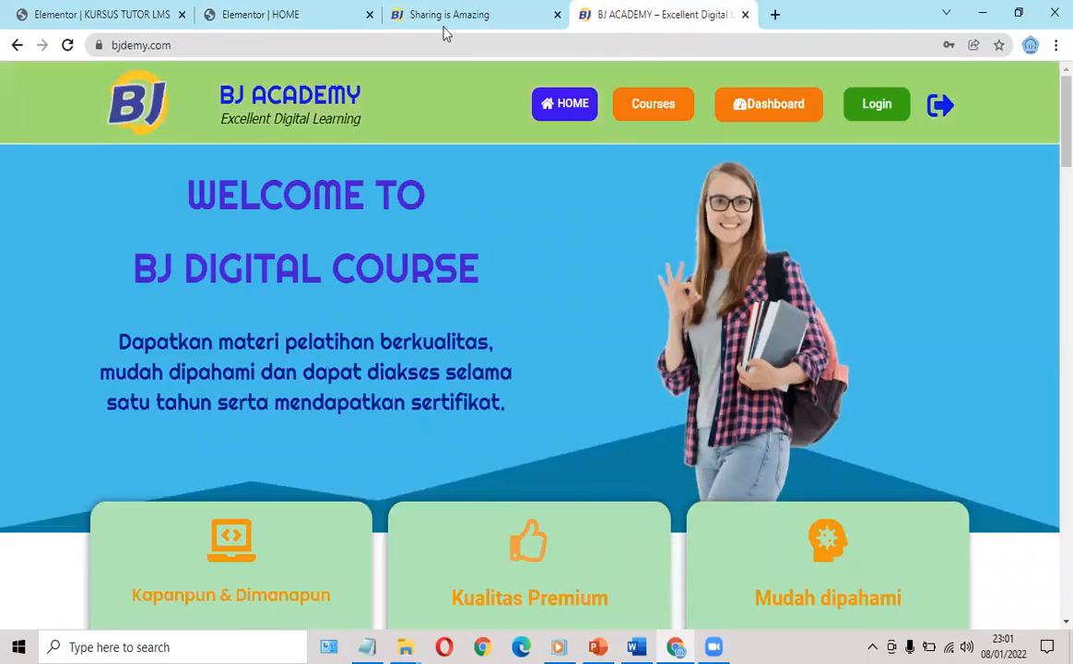
left_click(444, 18)
left_click(67, 46)
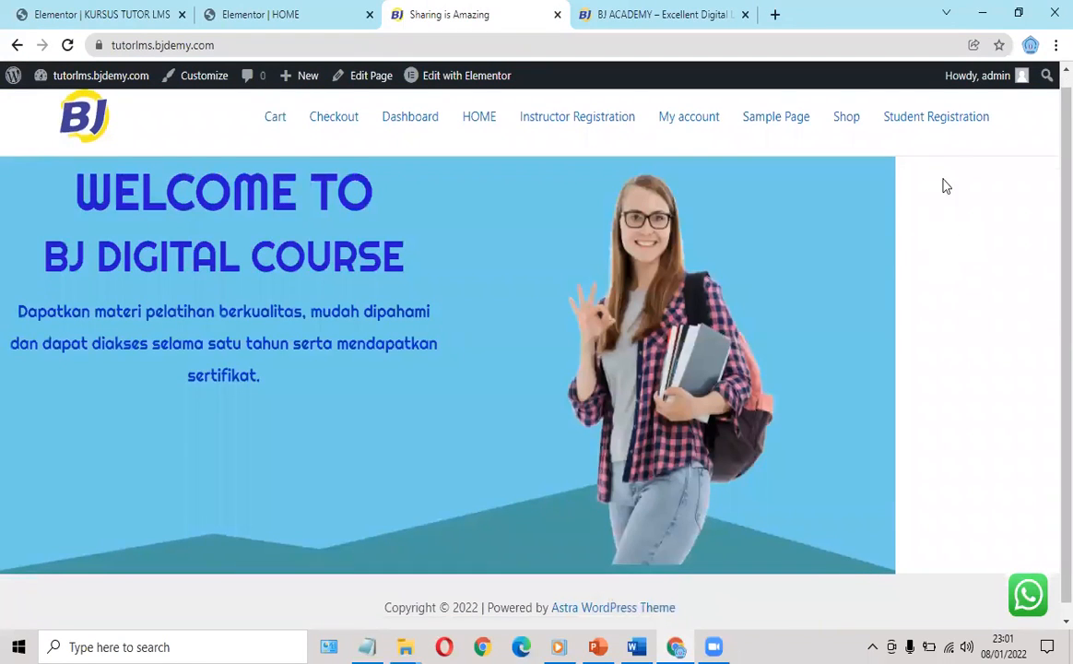
scroll(926, 189, "down", 1)
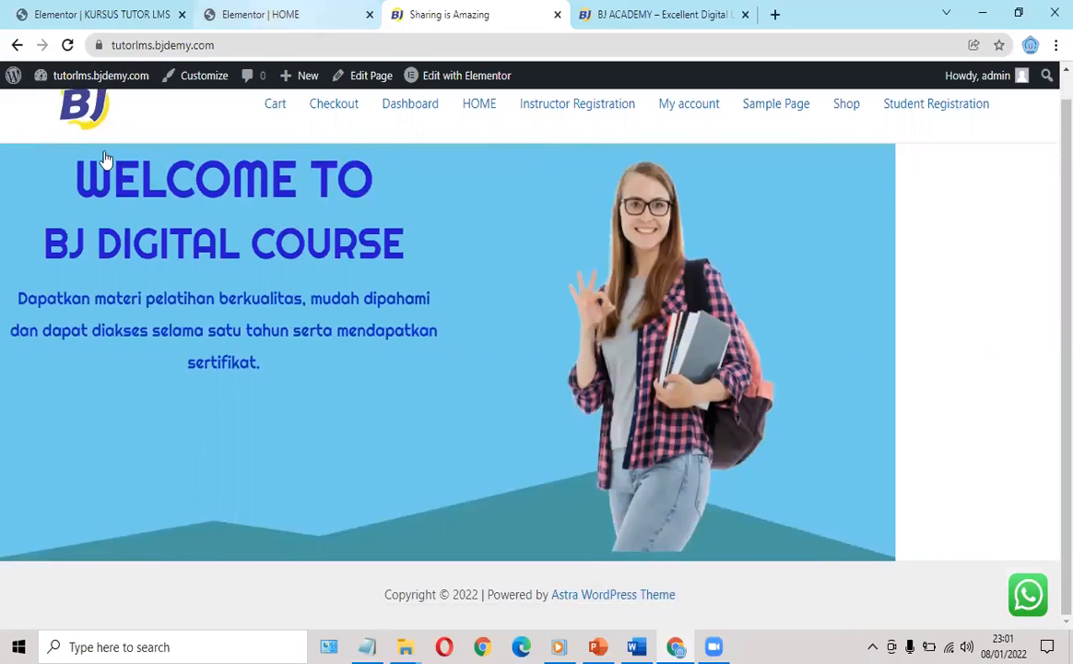
- Exit Elementor to the WordPress page editor, change the HOME page's template to Elementor Full Width, and update the page
left_click(261, 15)
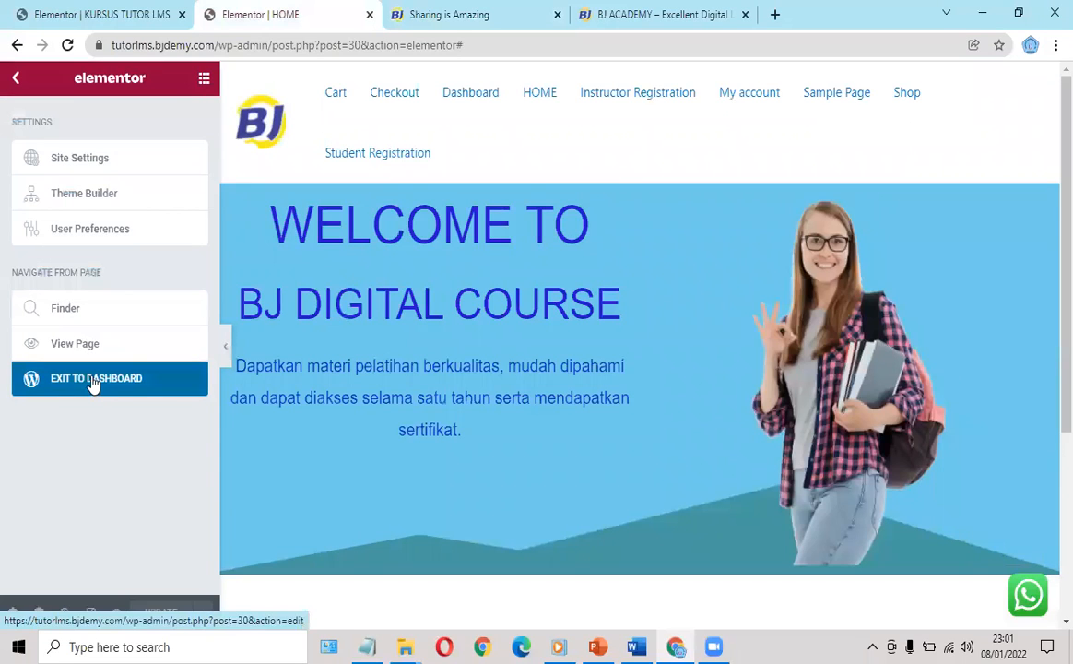
left_click(93, 379)
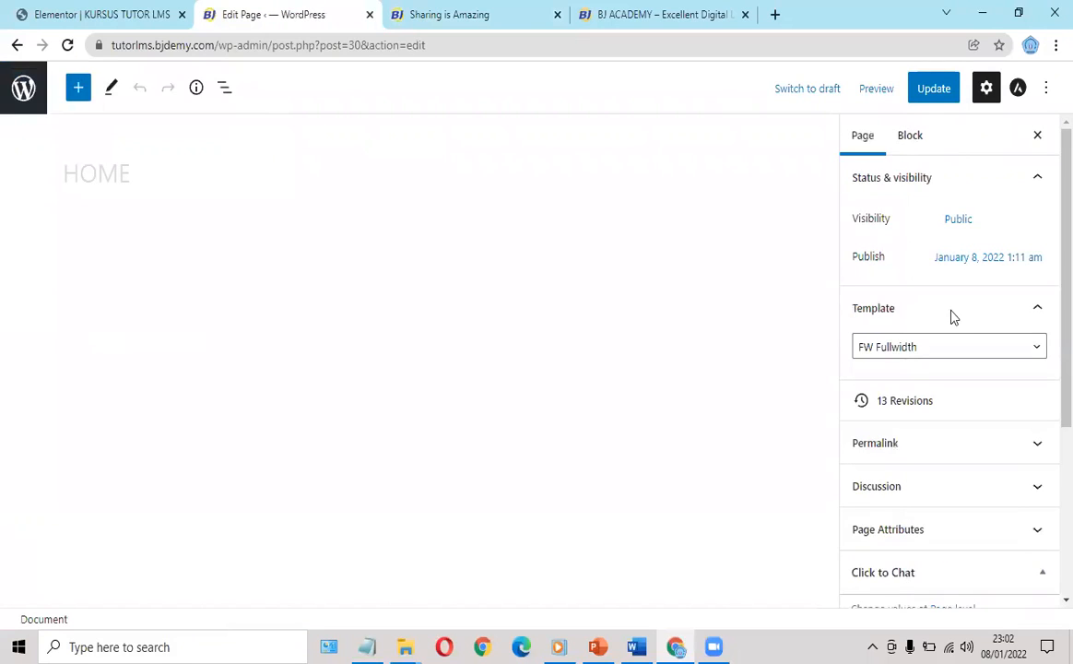
left_click(922, 355)
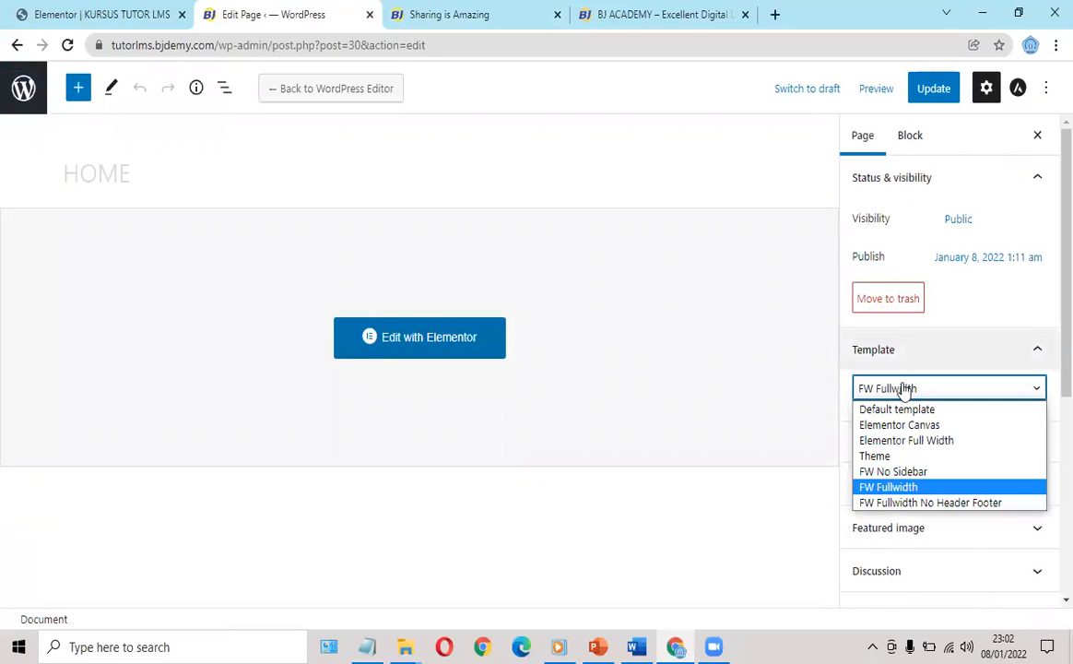
left_click(896, 443)
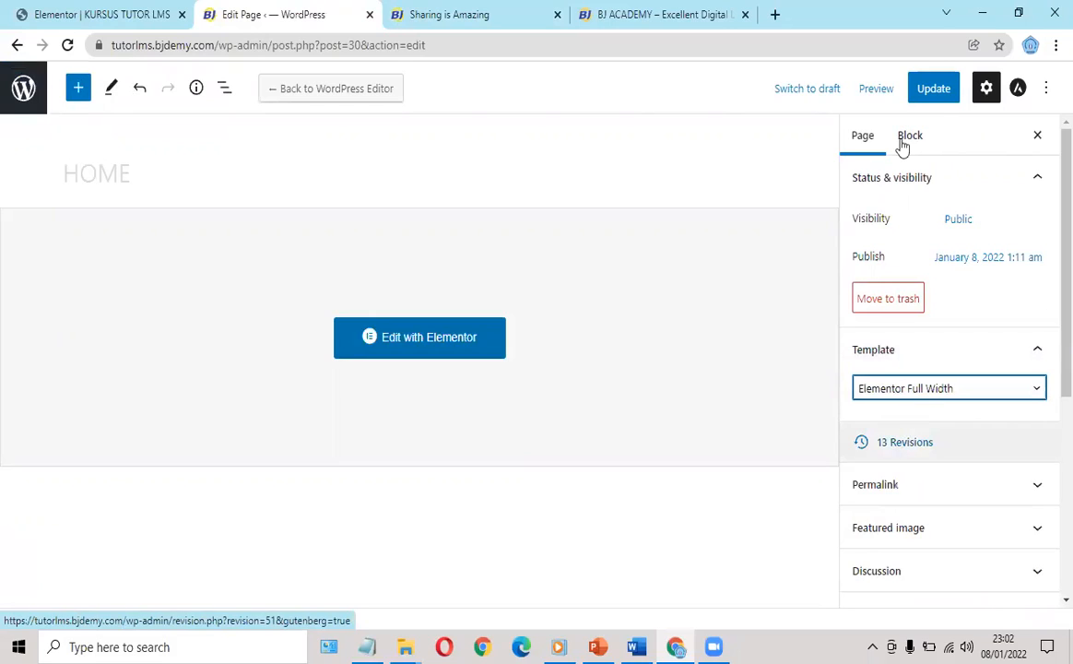
left_click(944, 92)
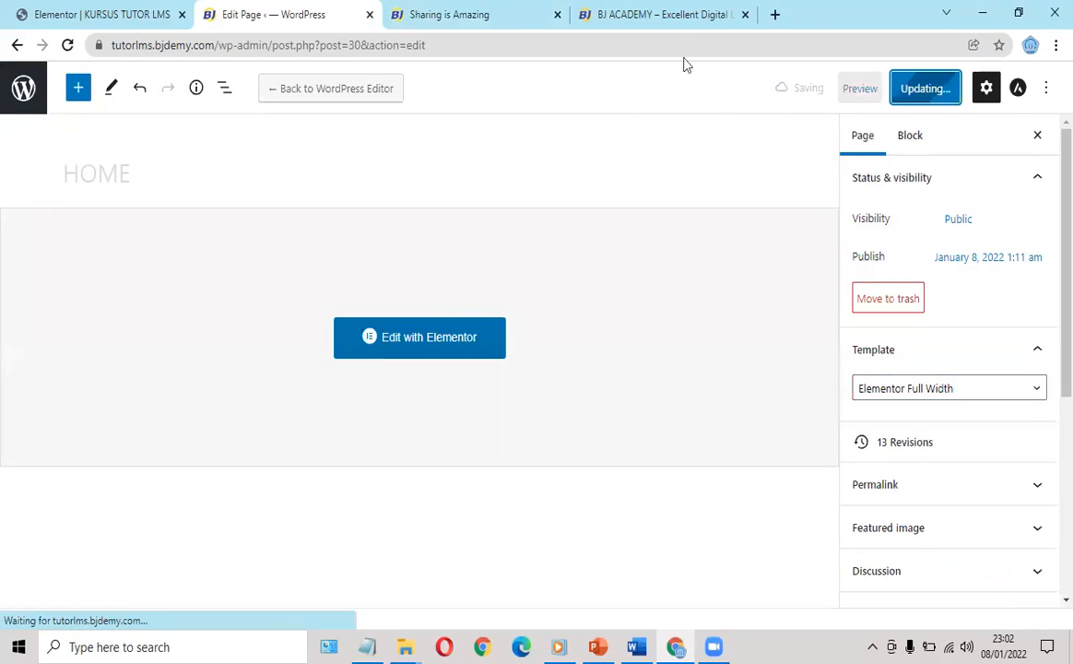
- Reload the published BJ TUTOR LMS homepage and check the hero section's width, background and shape divider
left_click(490, 17)
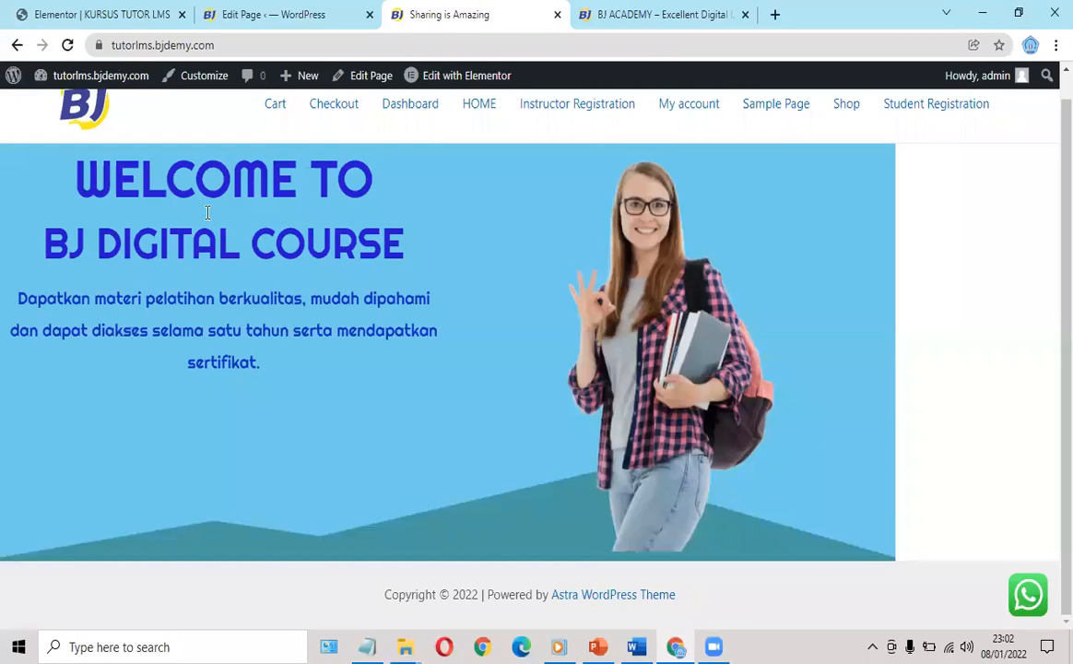
key("F5")
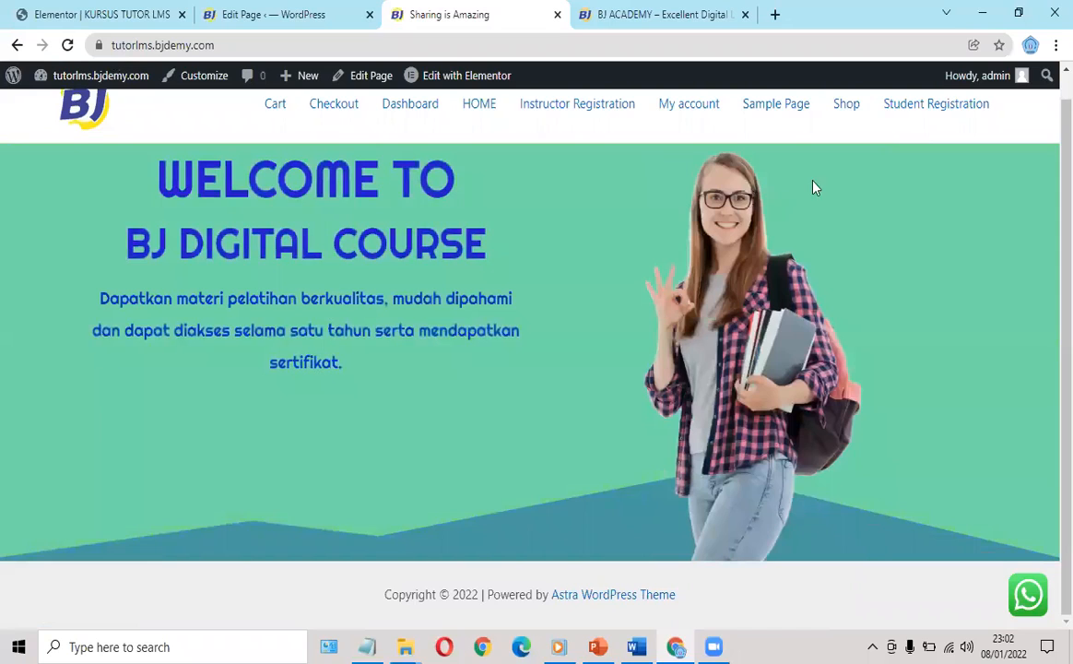
scroll(835, 202, "up", 1)
scroll(866, 244, "down", 1)
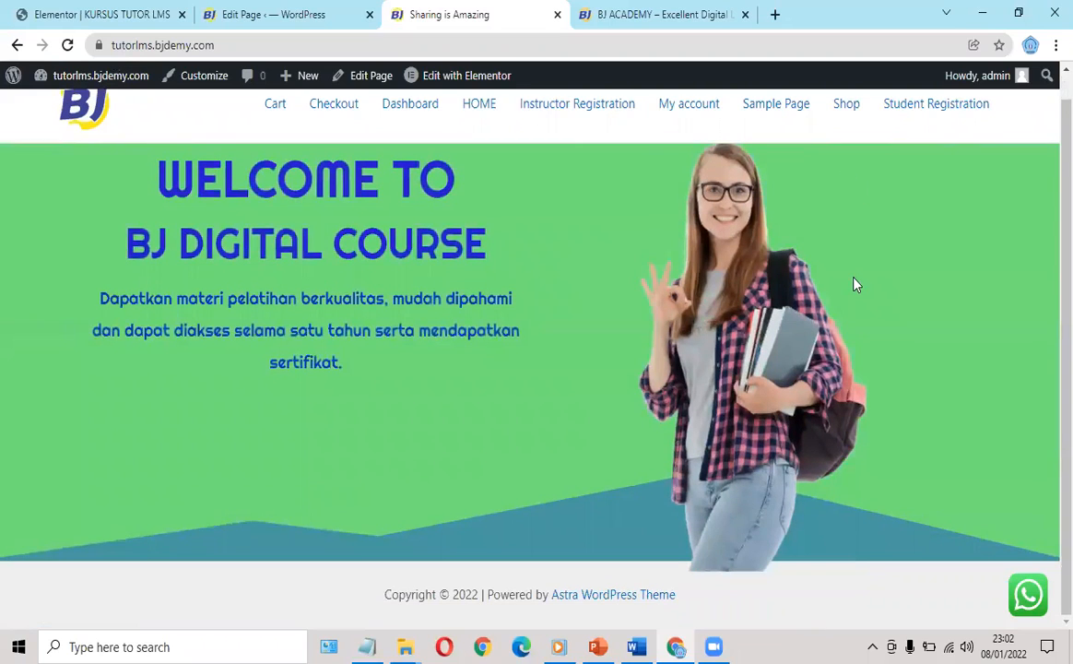
scroll(496, 417, "down", 1)
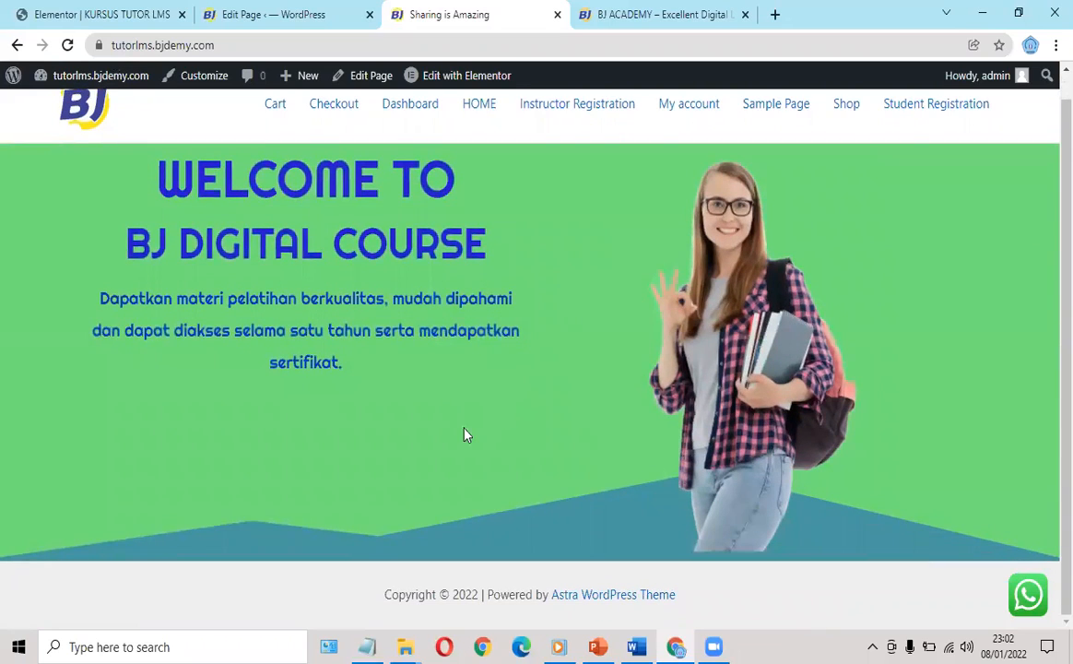
scroll(459, 277, "up", 1)
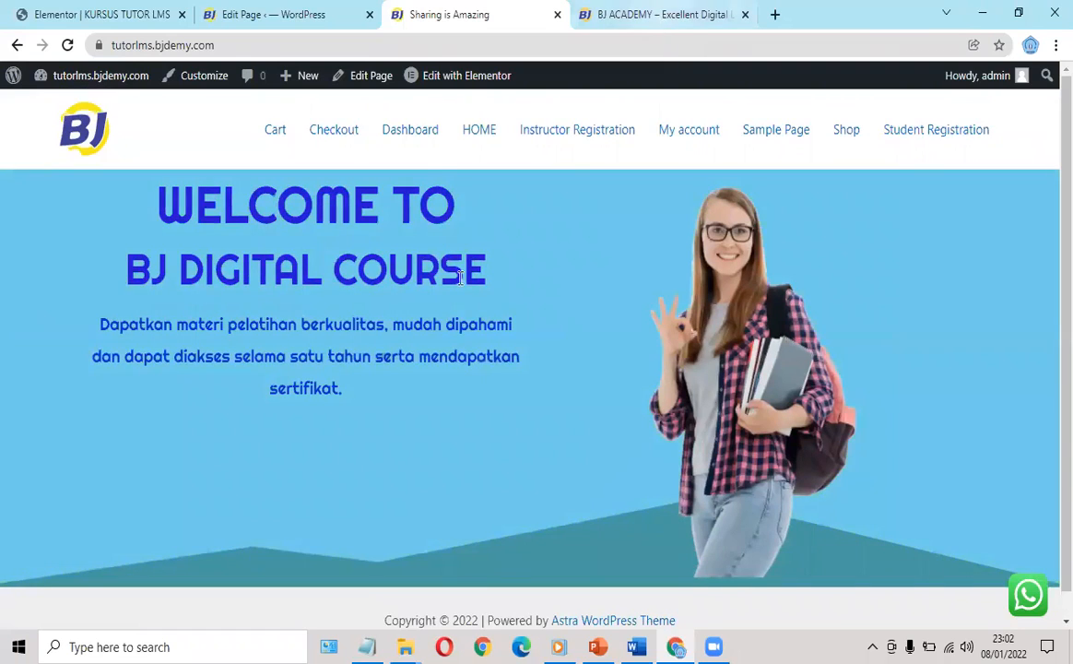
- Examine the feature cards and favourite courses on the BJ ACADEMY homepage, and return to the HOME page in the WordPress editor
key("ctrl+Tab")
scroll(581, 373, "down", 3)
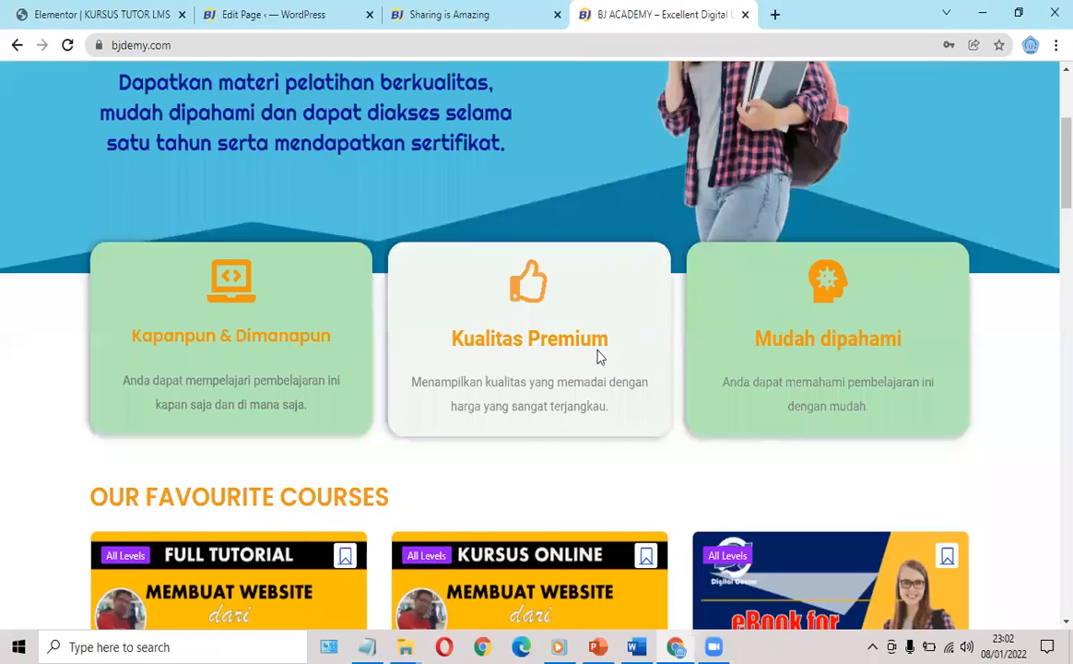
scroll(571, 332, "down", 2)
scroll(541, 372, "down", 3)
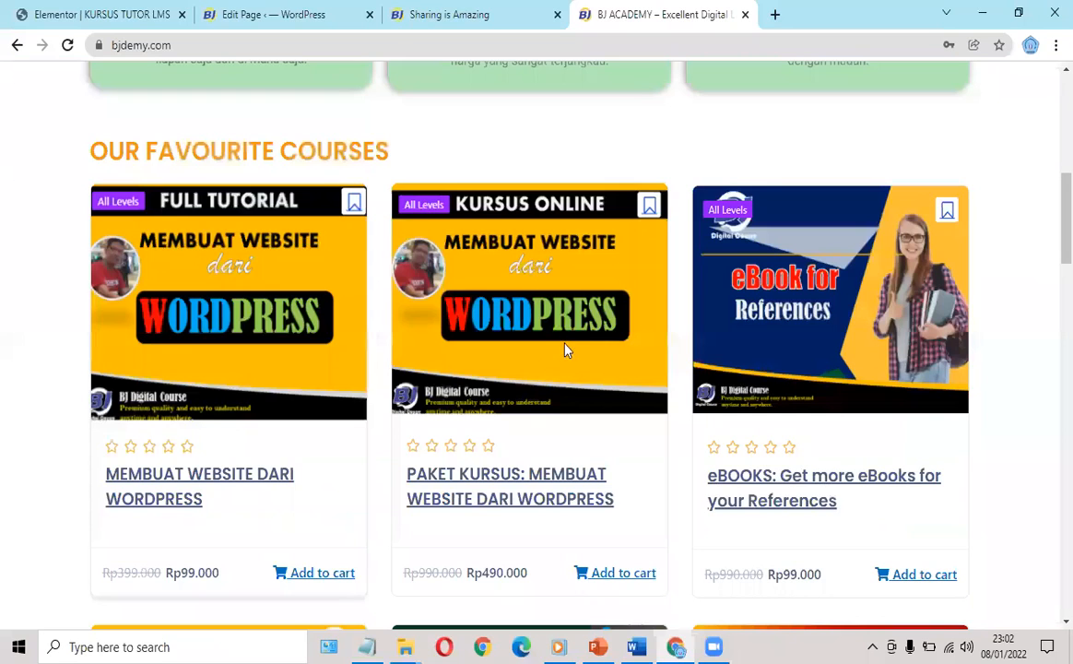
scroll(565, 352, "down", 5)
scroll(595, 366, "down", 5)
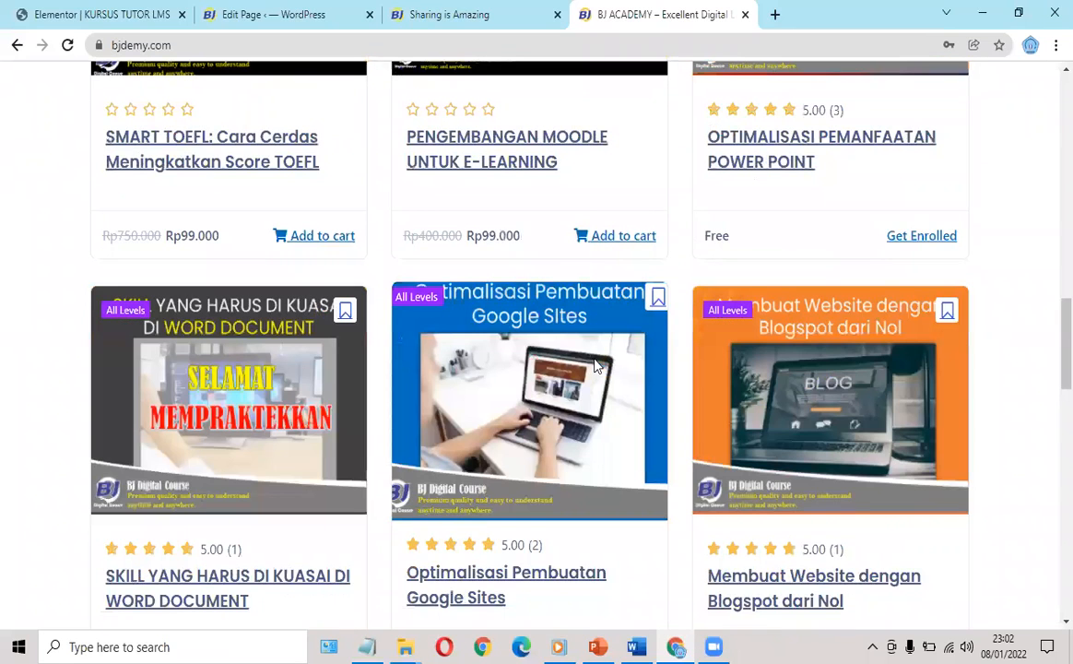
scroll(598, 358, "up", 15)
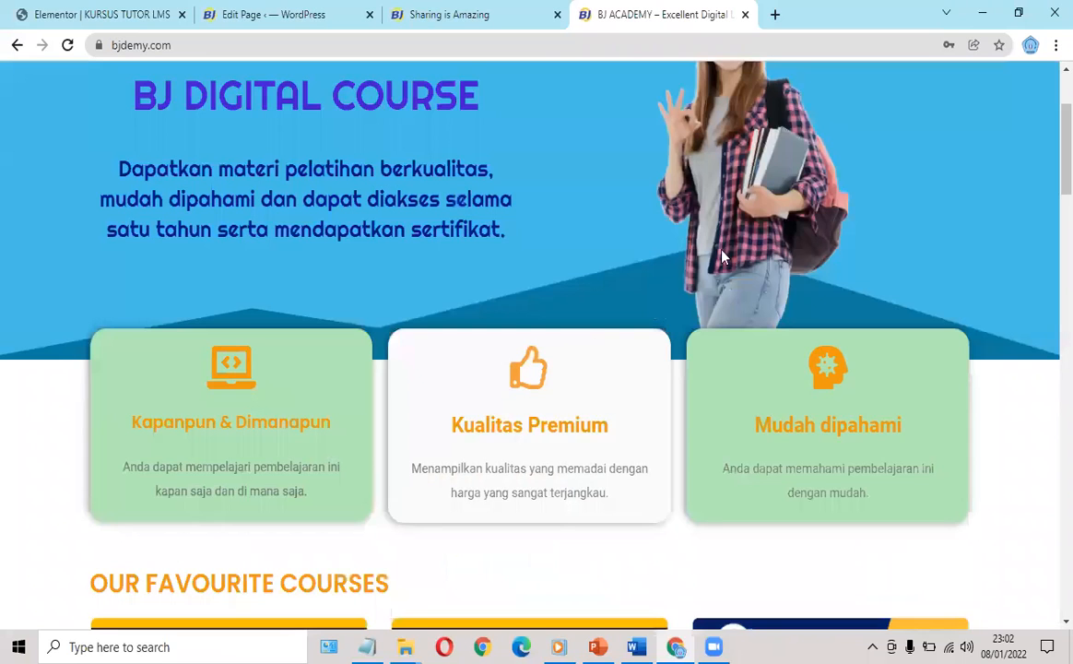
scroll(585, 350, "up", 3)
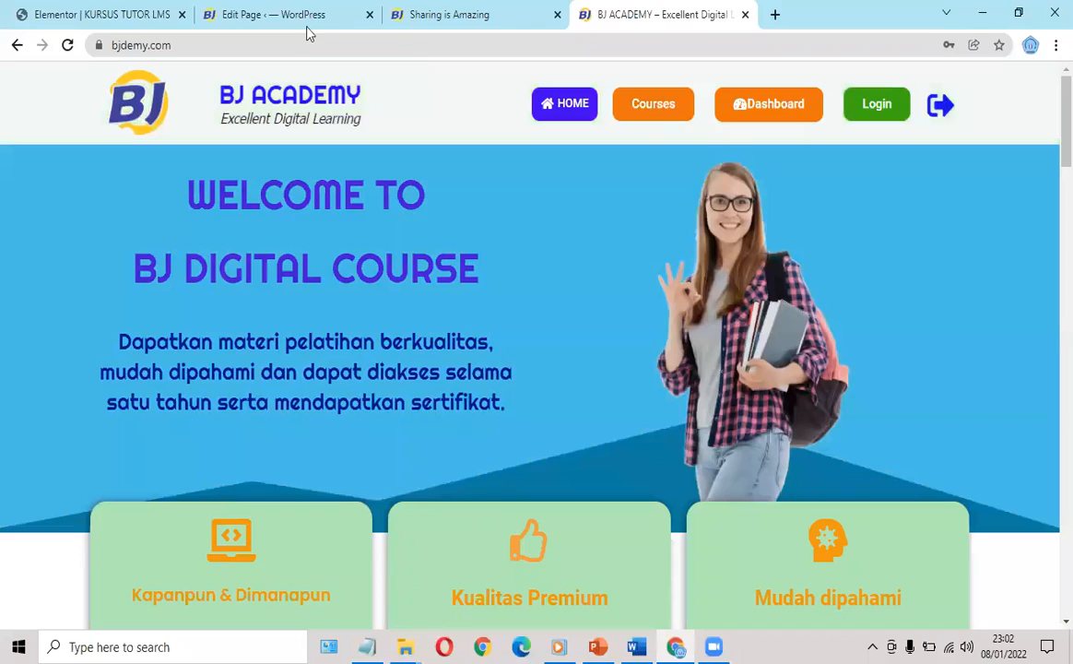
left_click(302, 24)
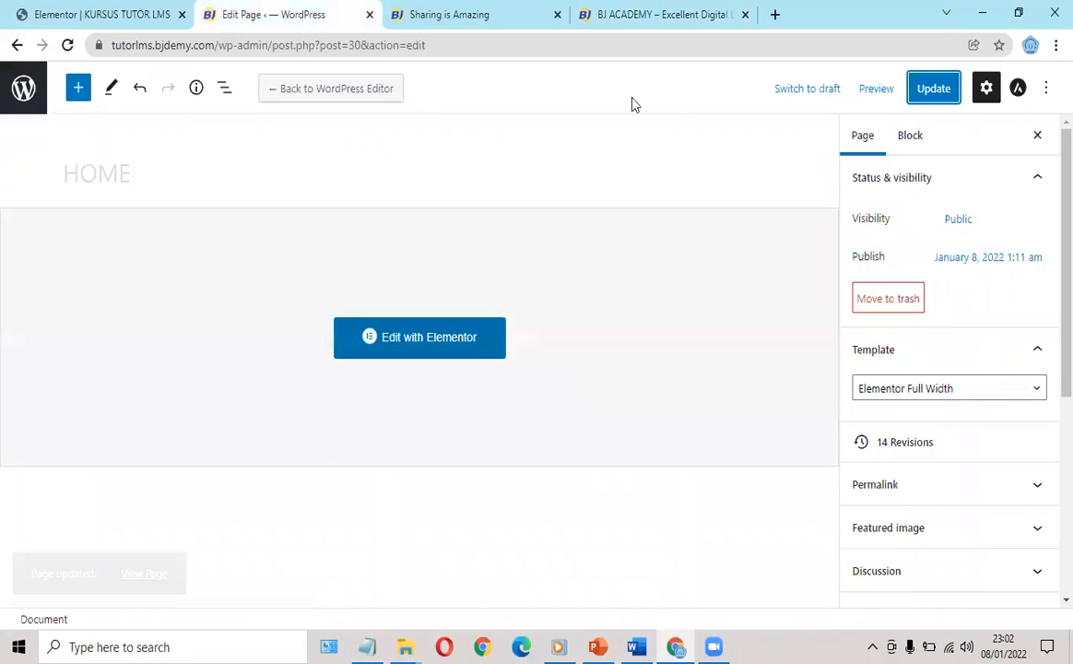